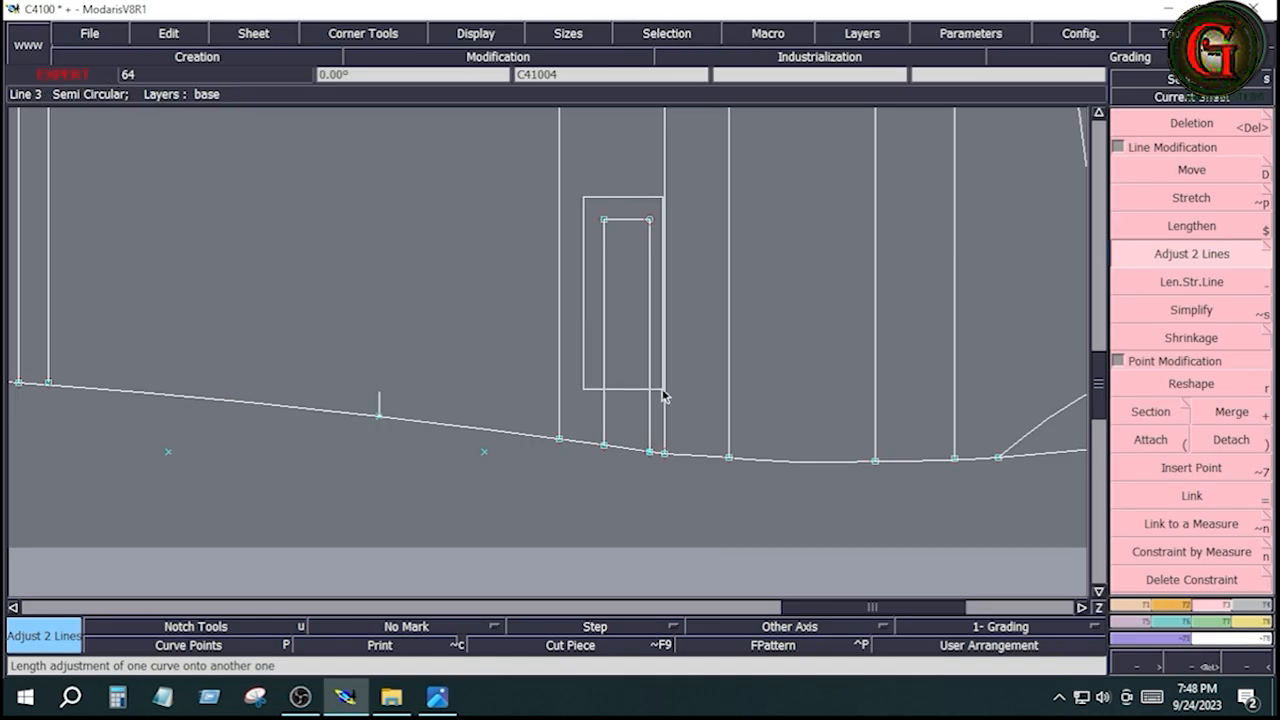
Delete the stray point mark nearest the narrow pocket rectangle, just below the leg's lower edge
click(345, 697)
drag(657, 442, 660, 471)
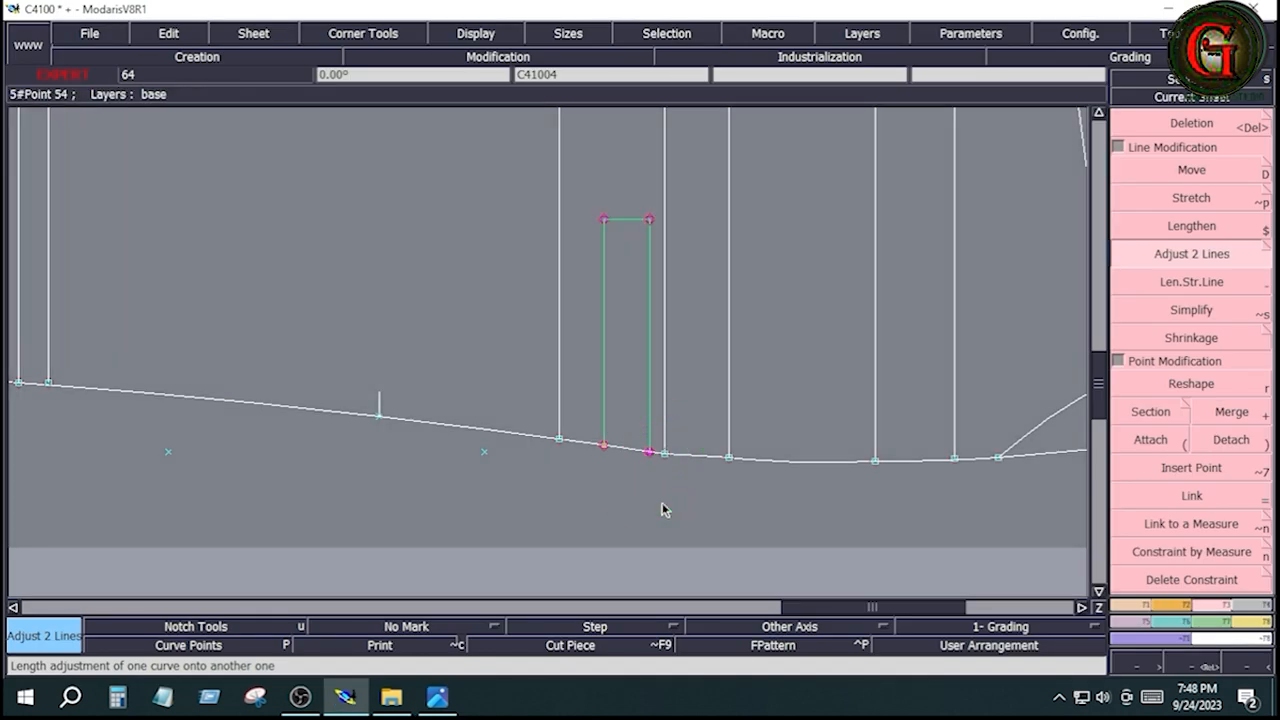
click(662, 504)
key(Delete)
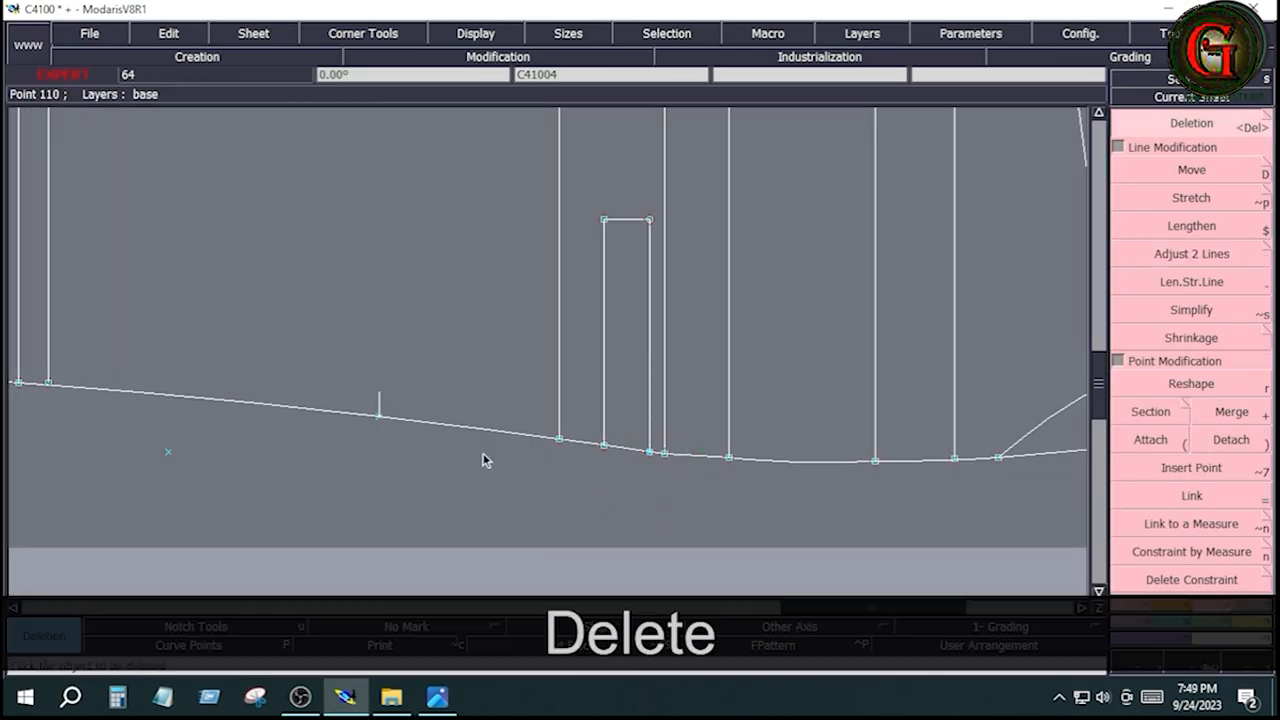
Check the cargo pocket length in the tech pack's measurement sheet and measure the horizontal distance between the two pocket placement lines on the leg
click(557, 360)
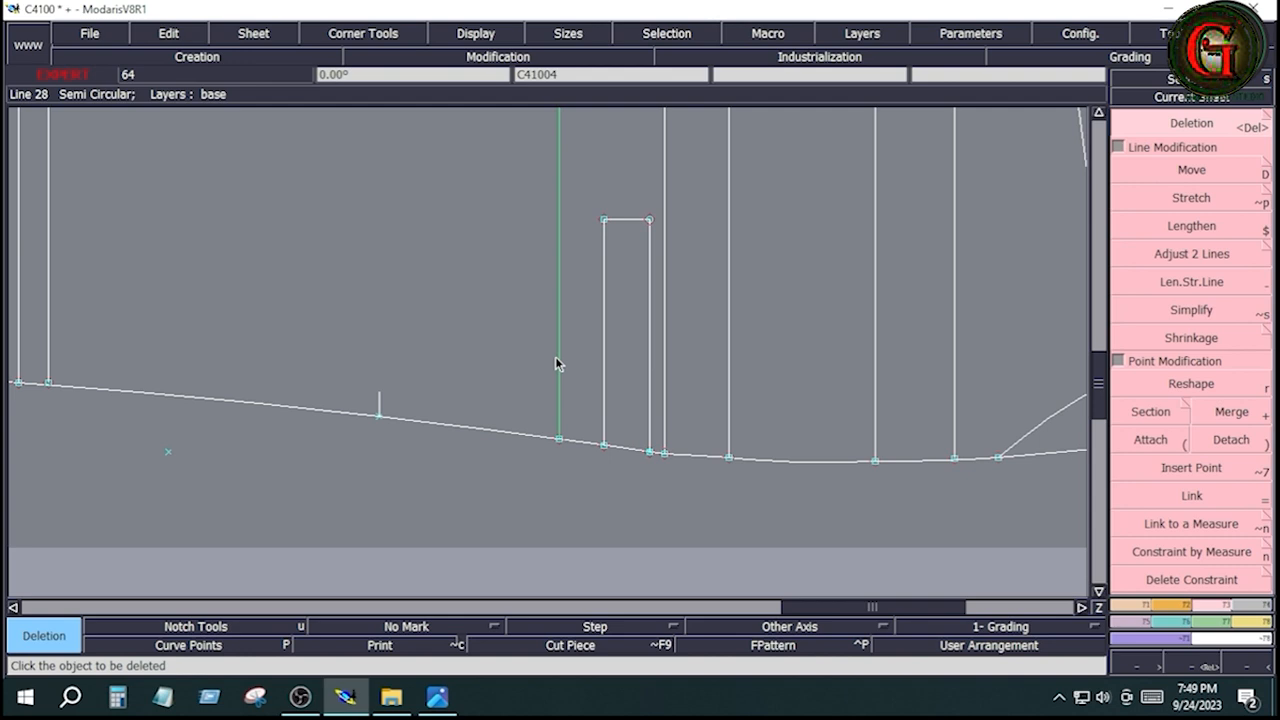
click(49, 234)
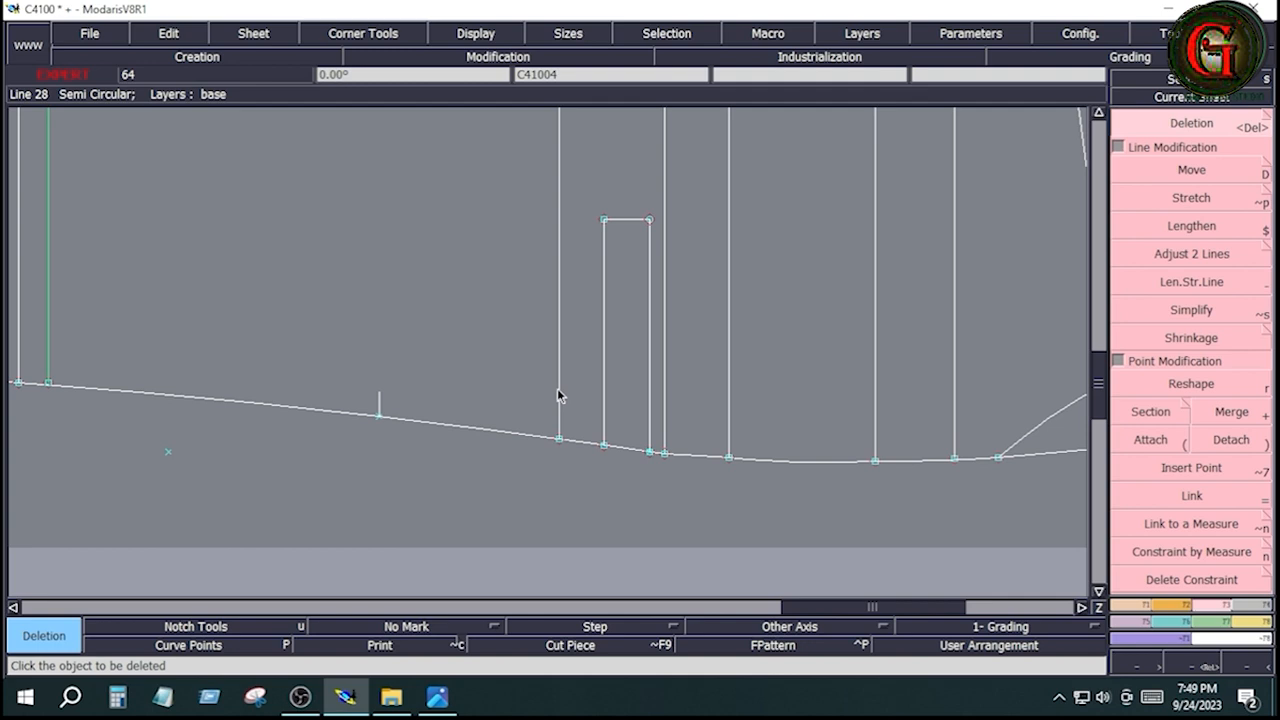
click(437, 697)
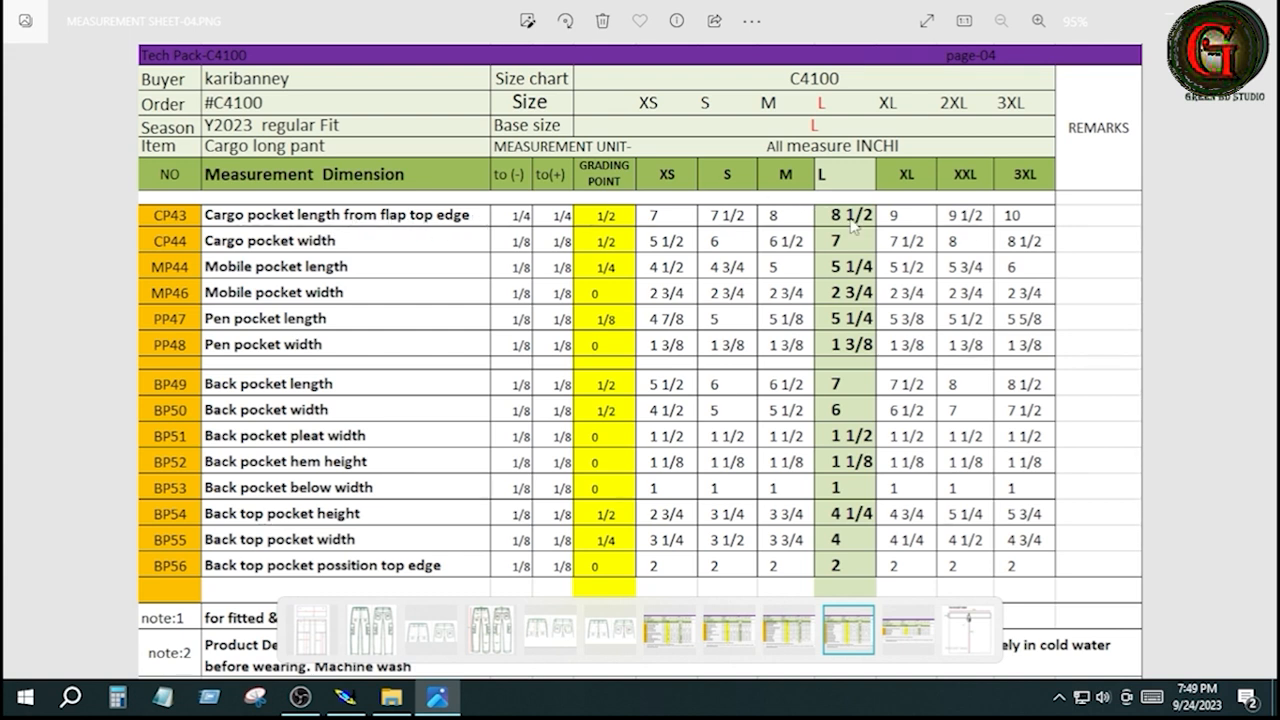
click(345, 697)
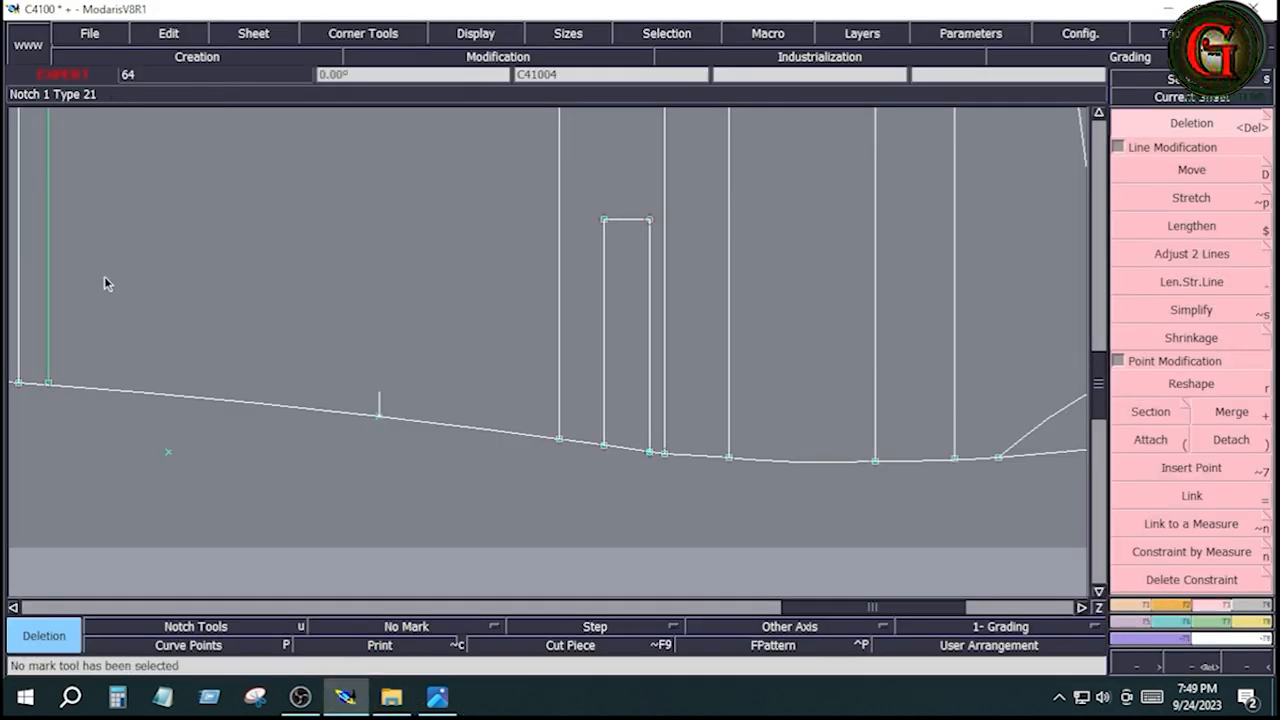
click(1257, 623)
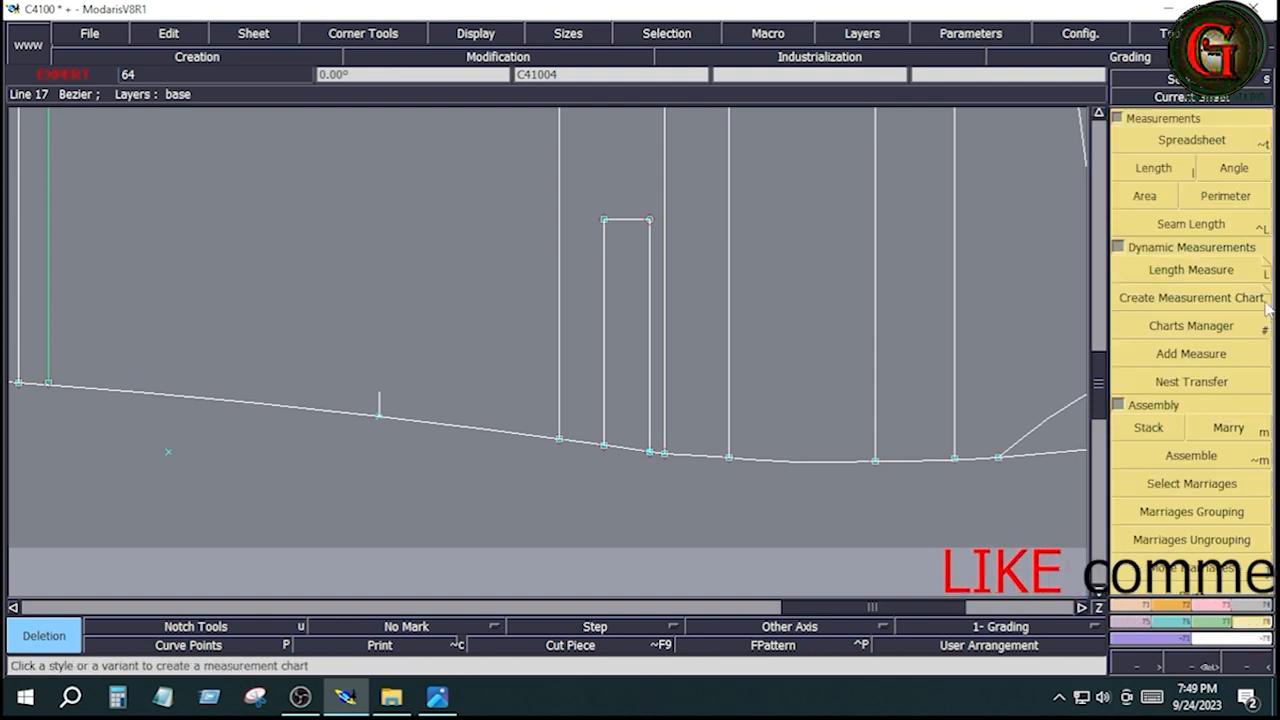
click(1258, 270)
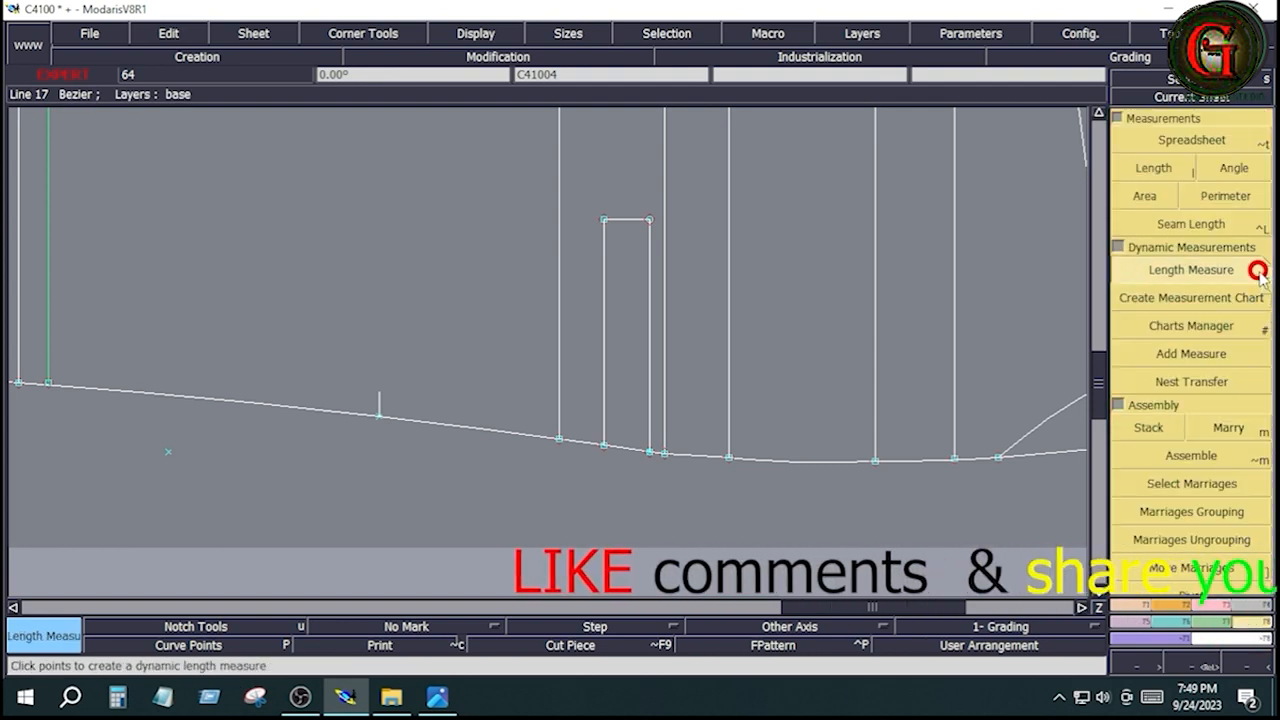
click(557, 229)
key(space)
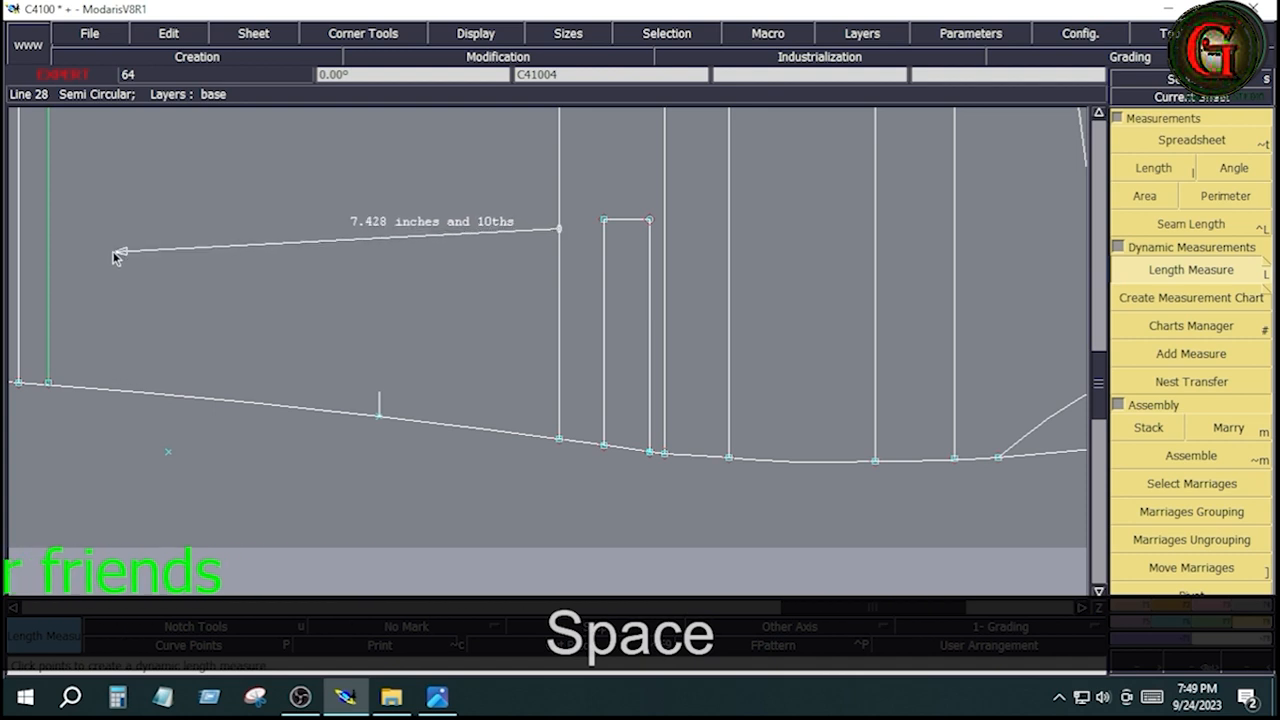
key(ctrl)
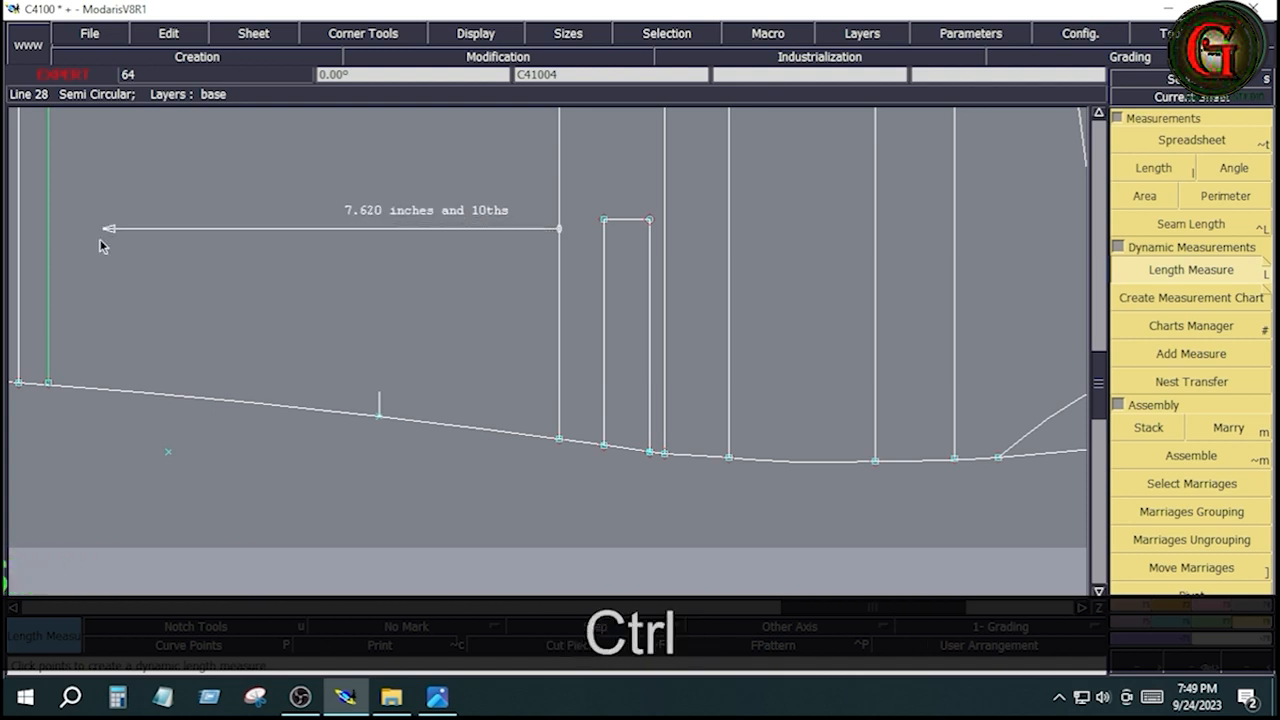
click(48, 231)
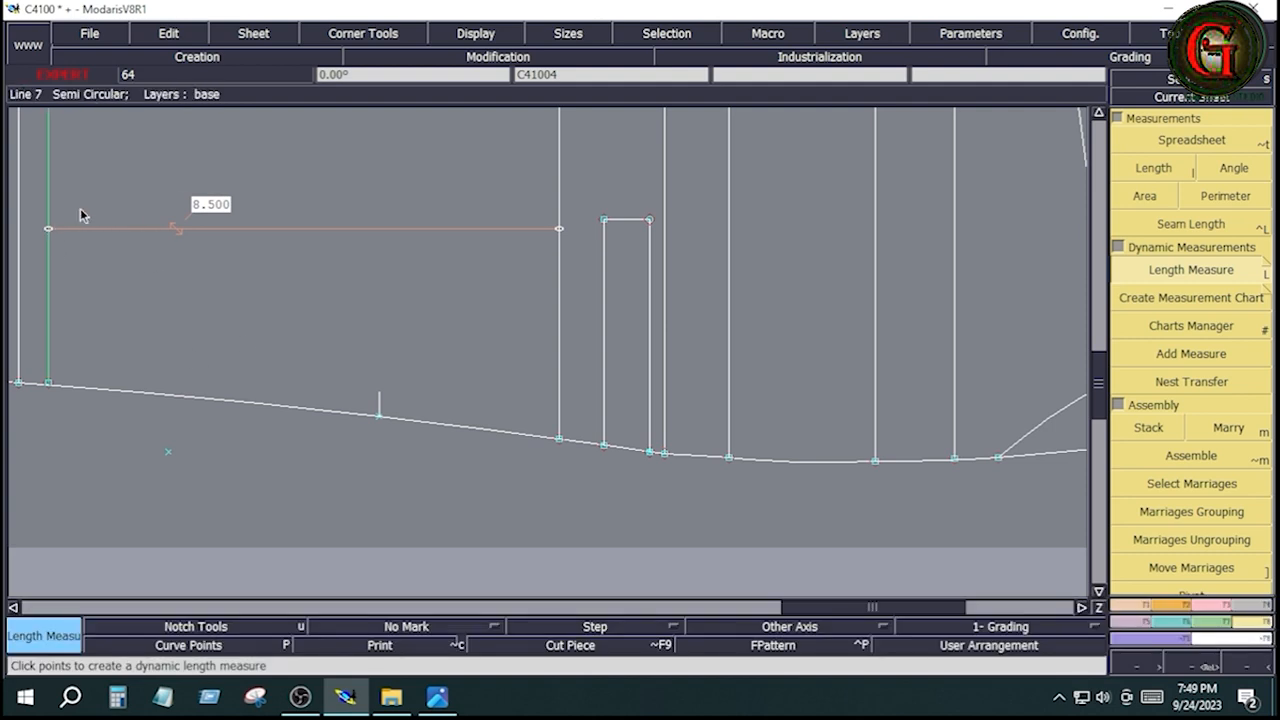
click(277, 274)
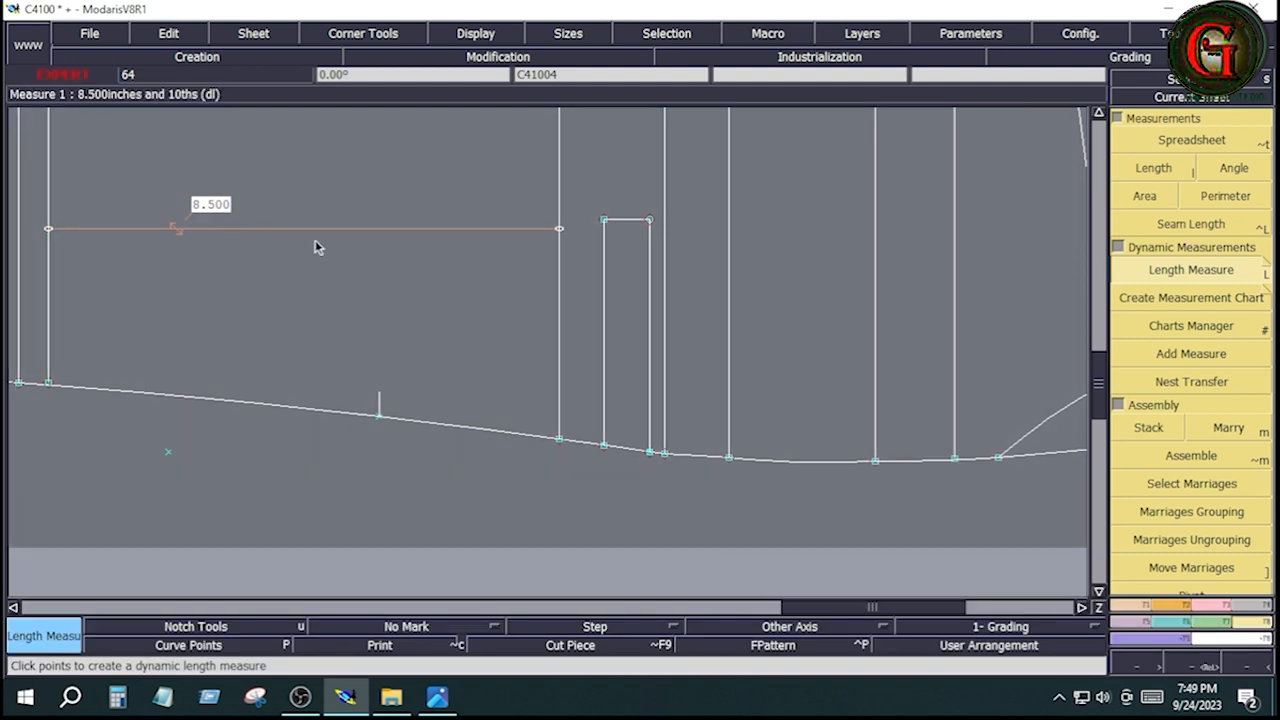
key(Return)
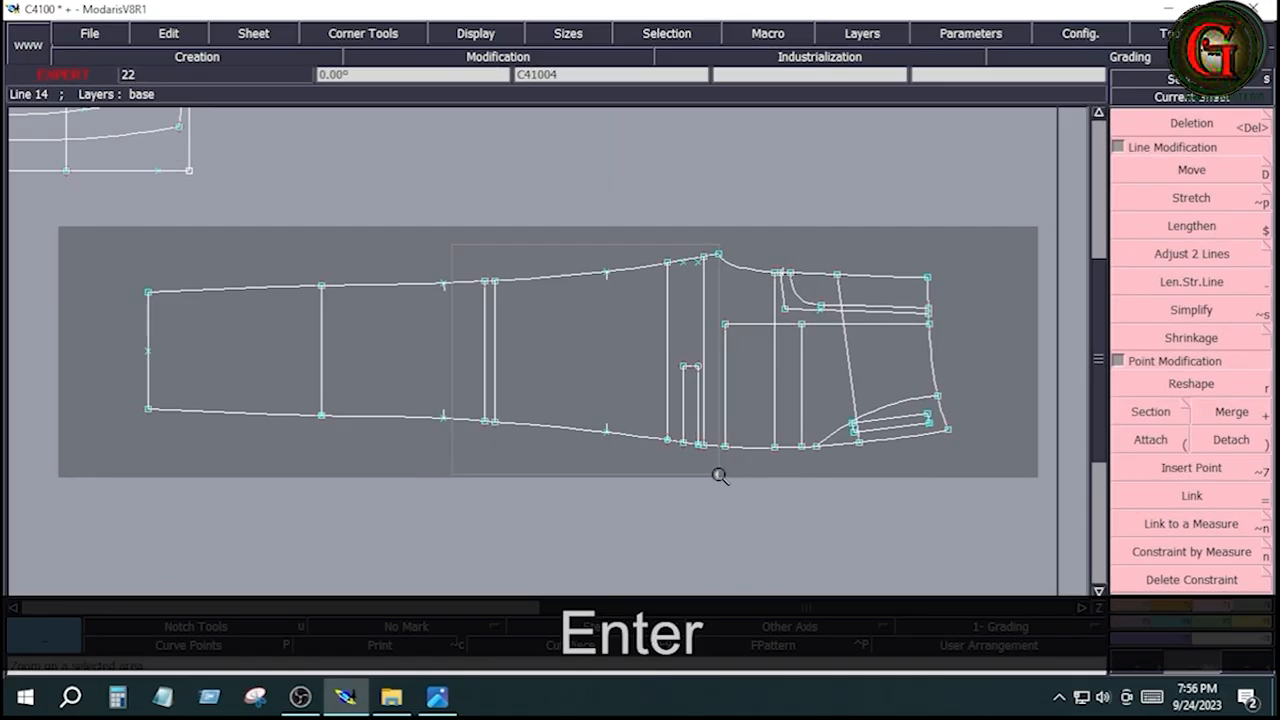
Create a new empty sheet in the C4100 model for the pocket piece
click(718, 471)
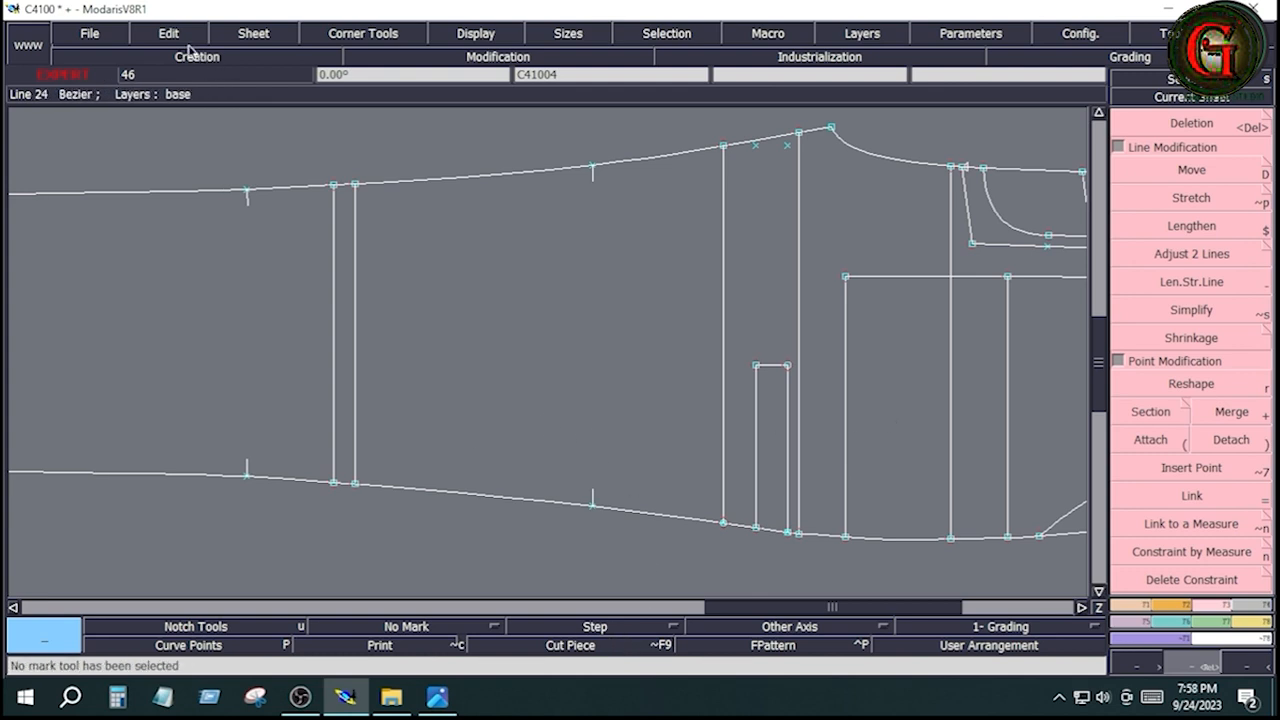
click(265, 40)
click(283, 56)
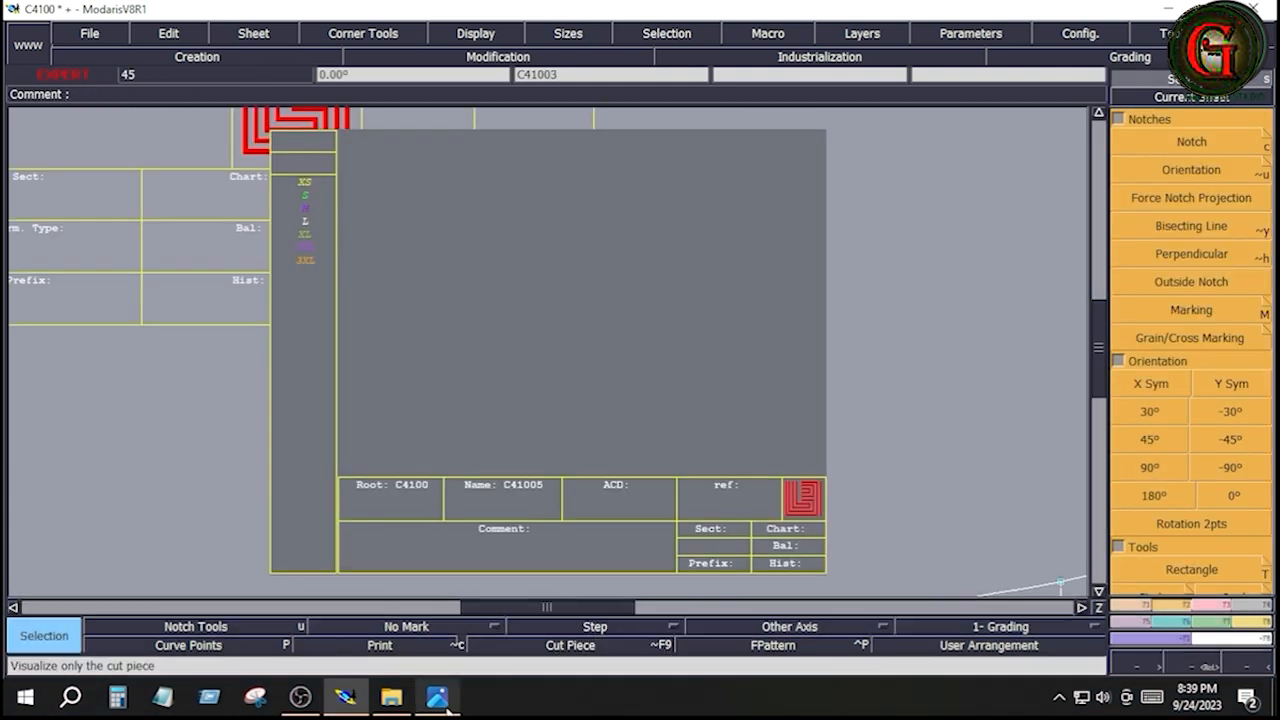
Consult the pocket dimensions in MEASUREMENT SHEET-04 and draw a rectangle 8 inches wide and 7 inches high on the new sheet
click(437, 697)
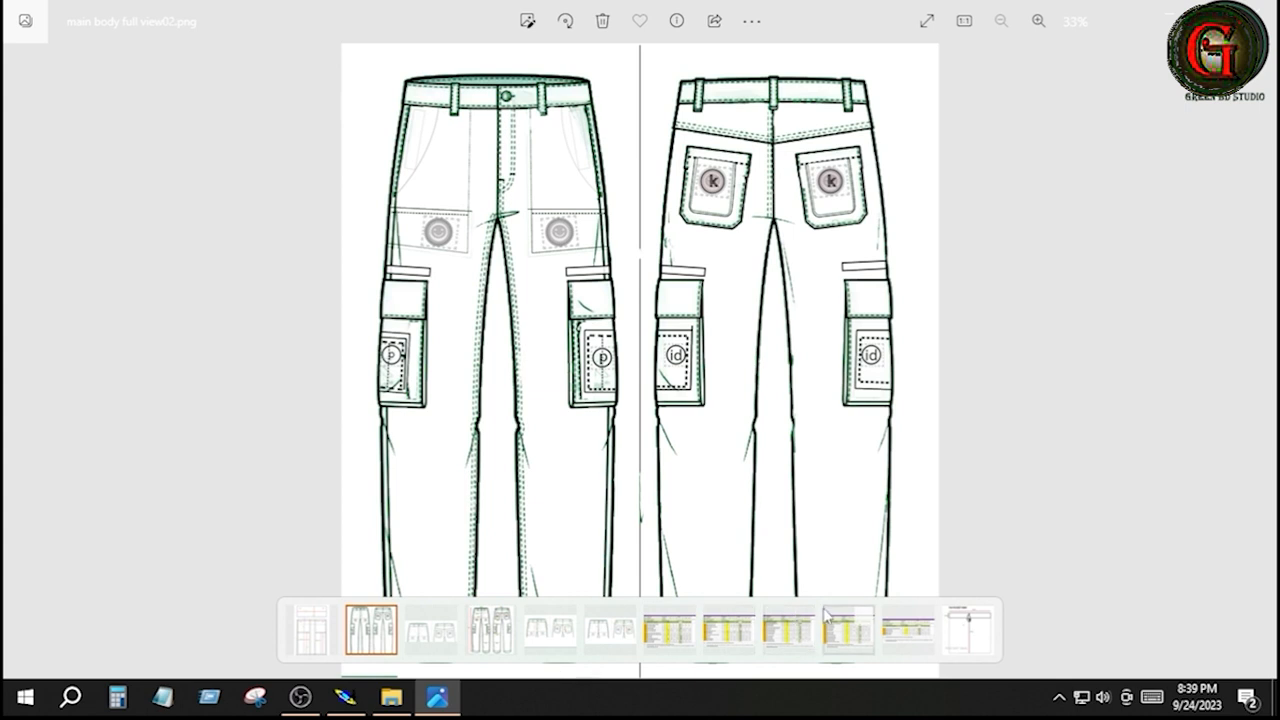
click(843, 632)
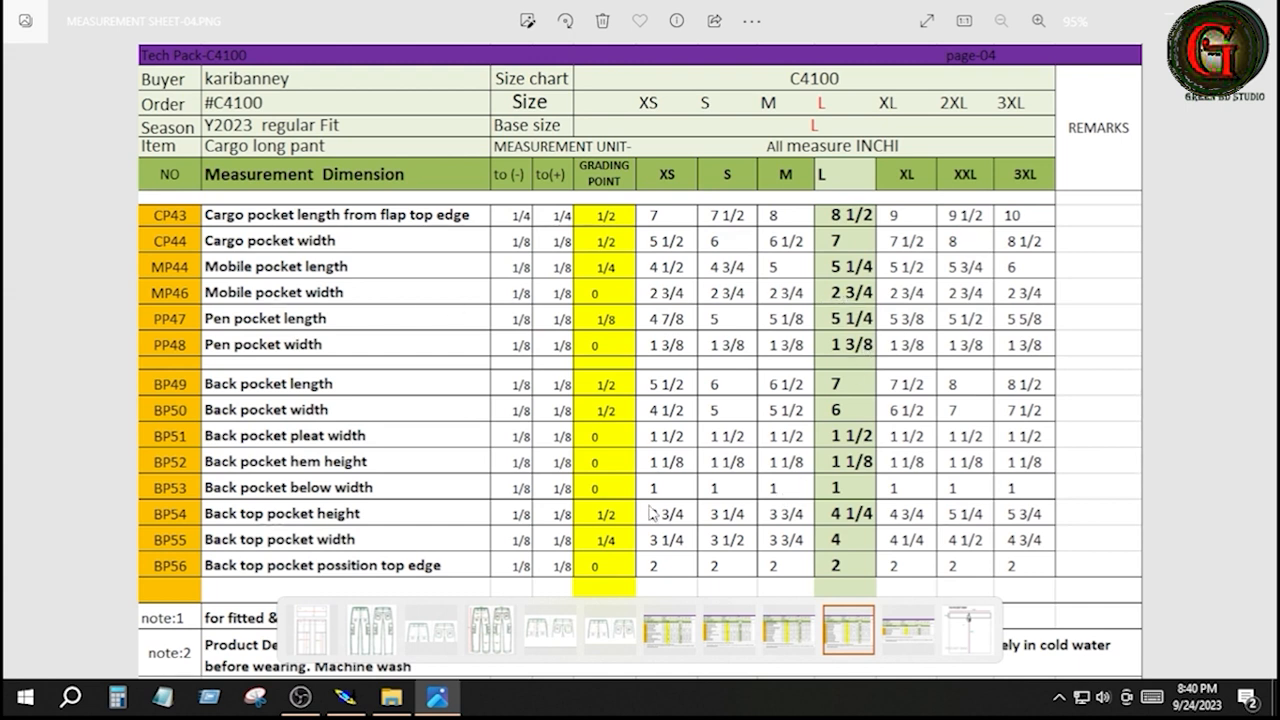
click(345, 697)
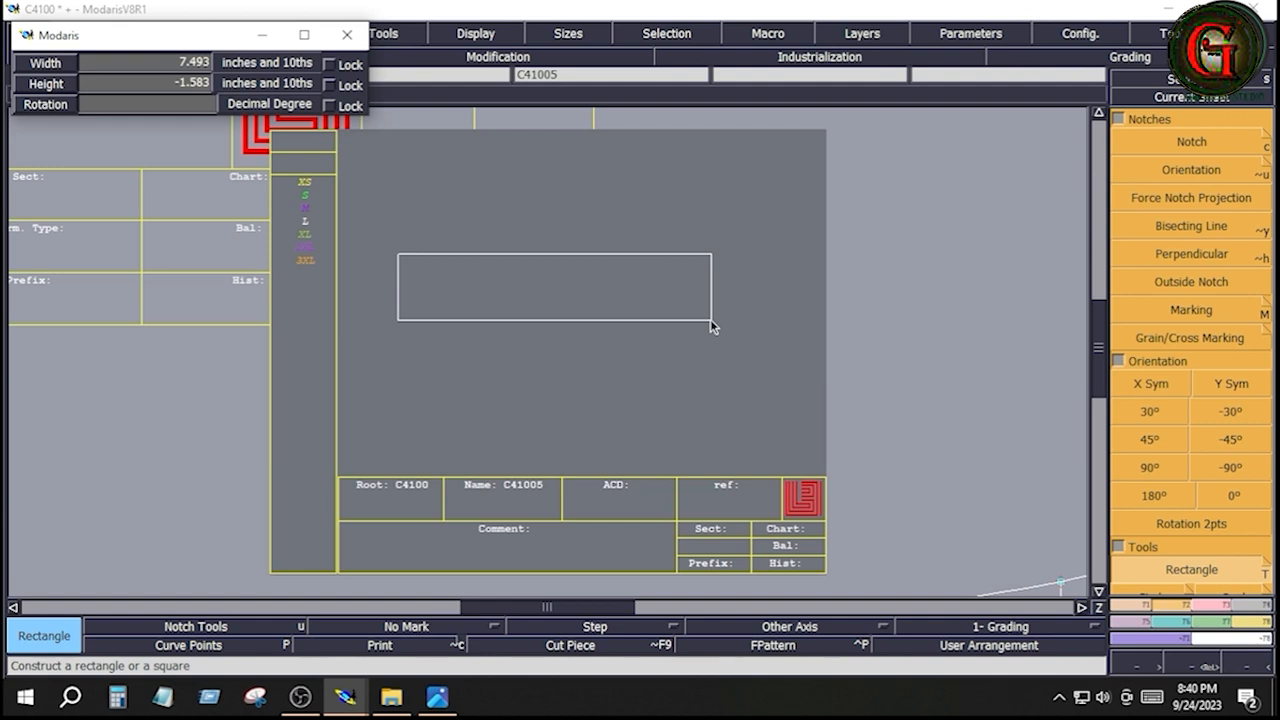
key(Down)
key(Down)
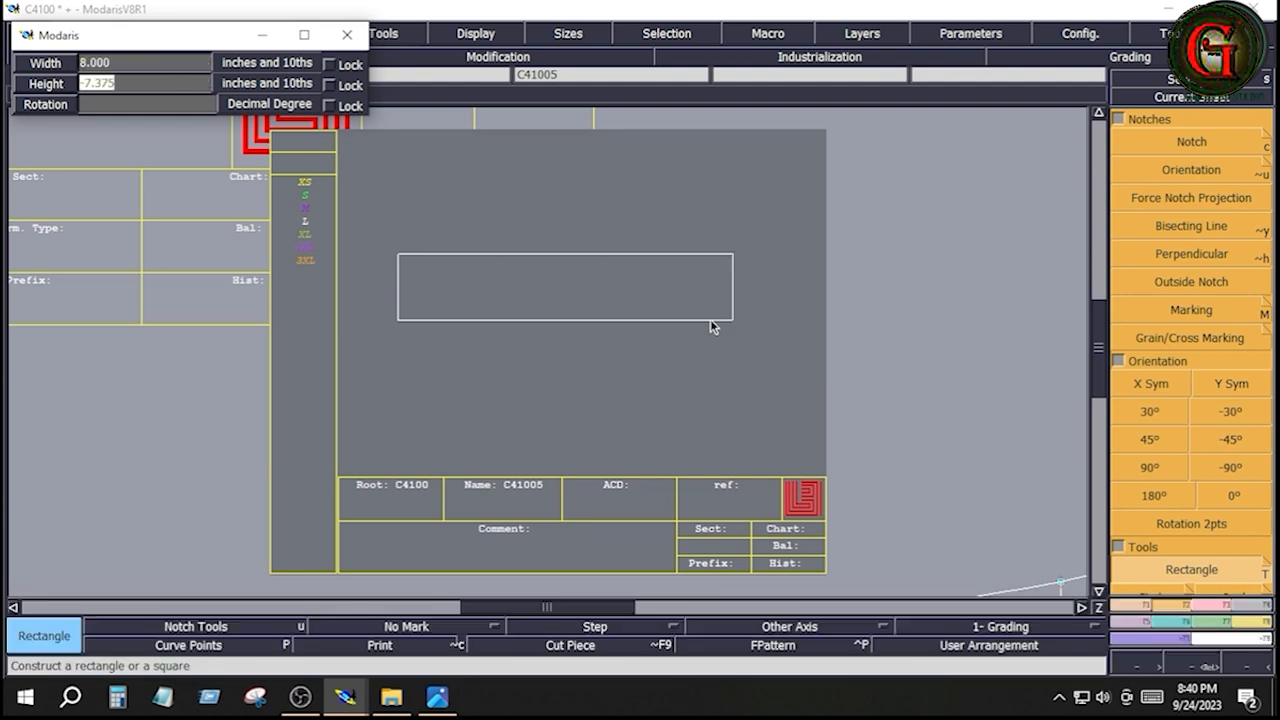
text(7)
key(Return)
key(Home)
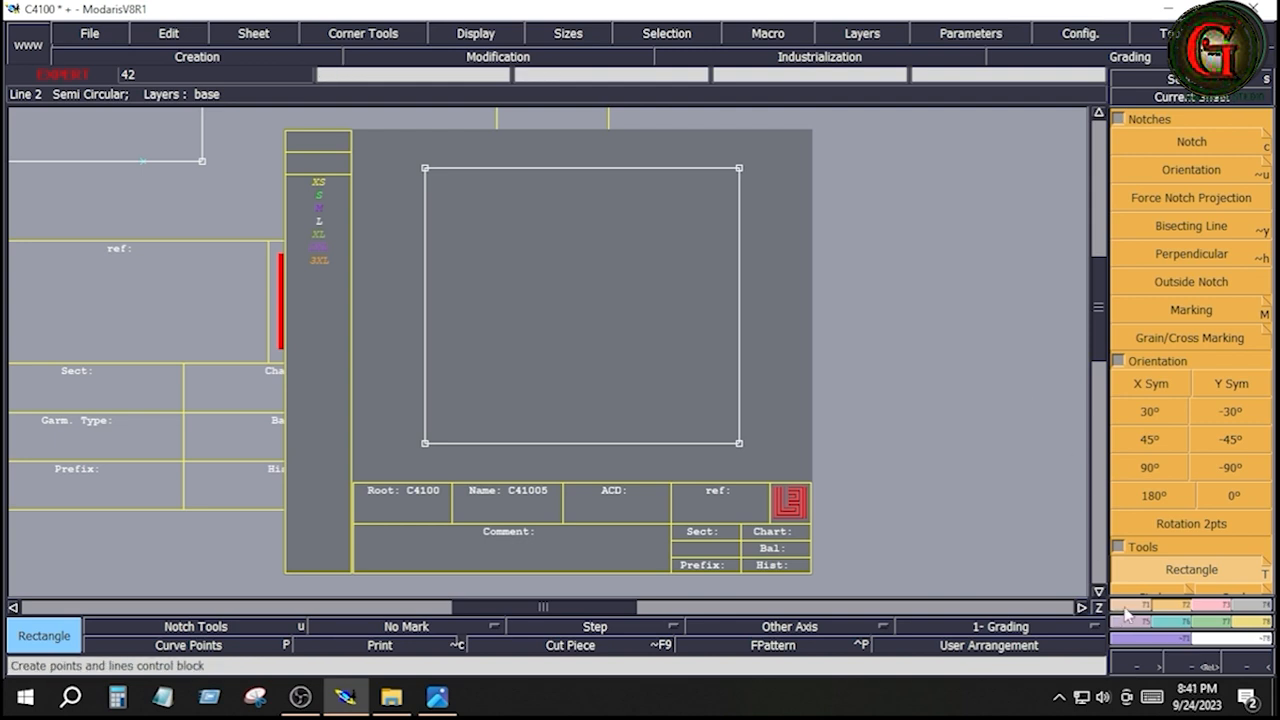
Create a line parallel to the rectangle's bottom edge at a distance of 3.5 inches
click(1127, 608)
click(1191, 469)
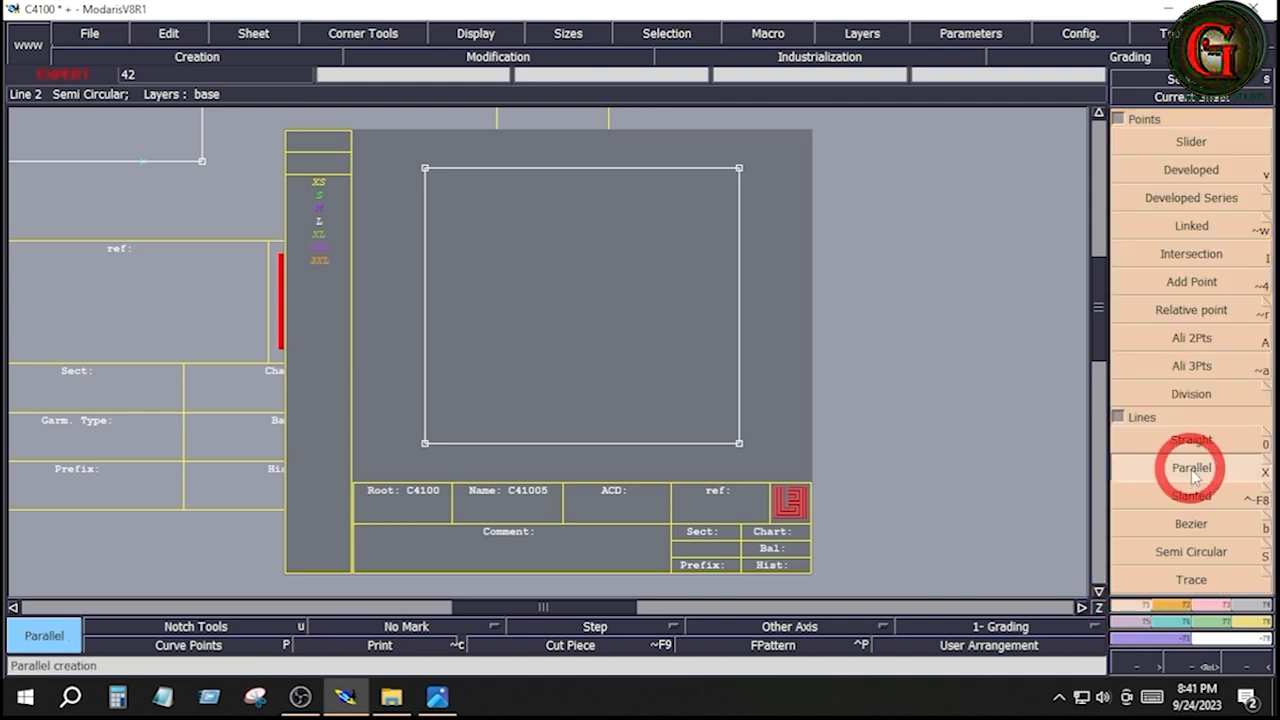
click(660, 444)
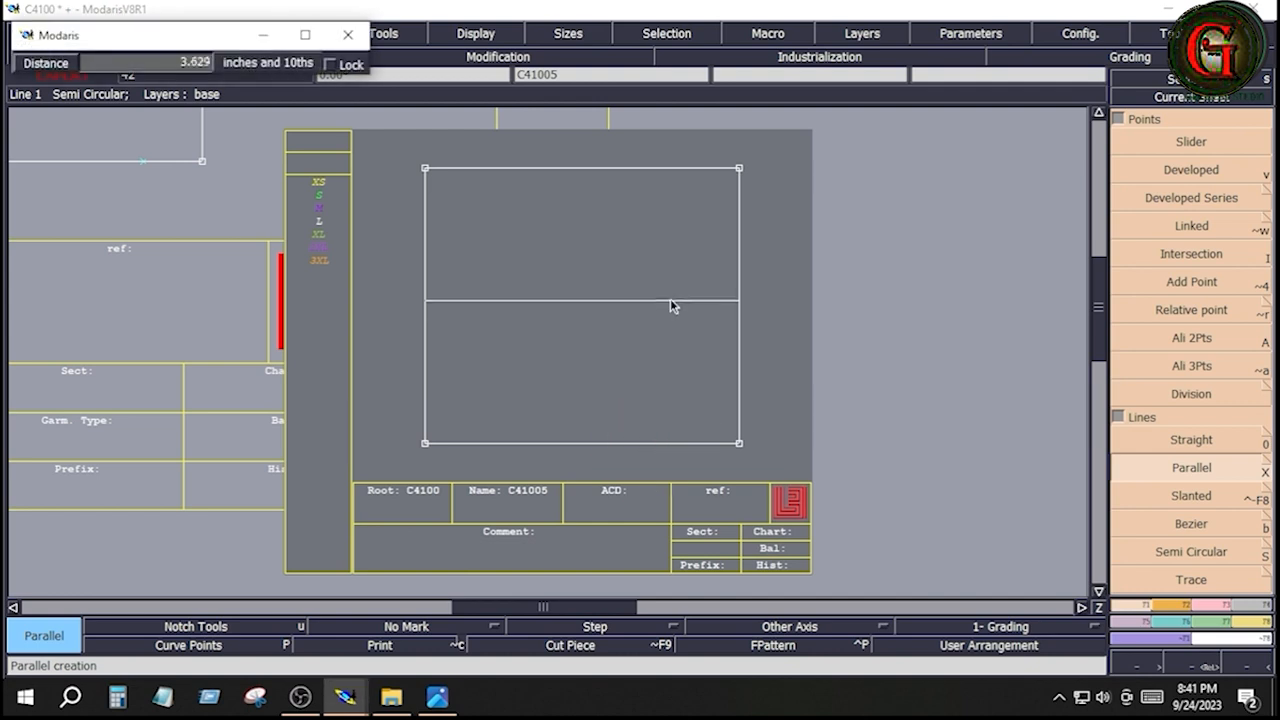
key(Down)
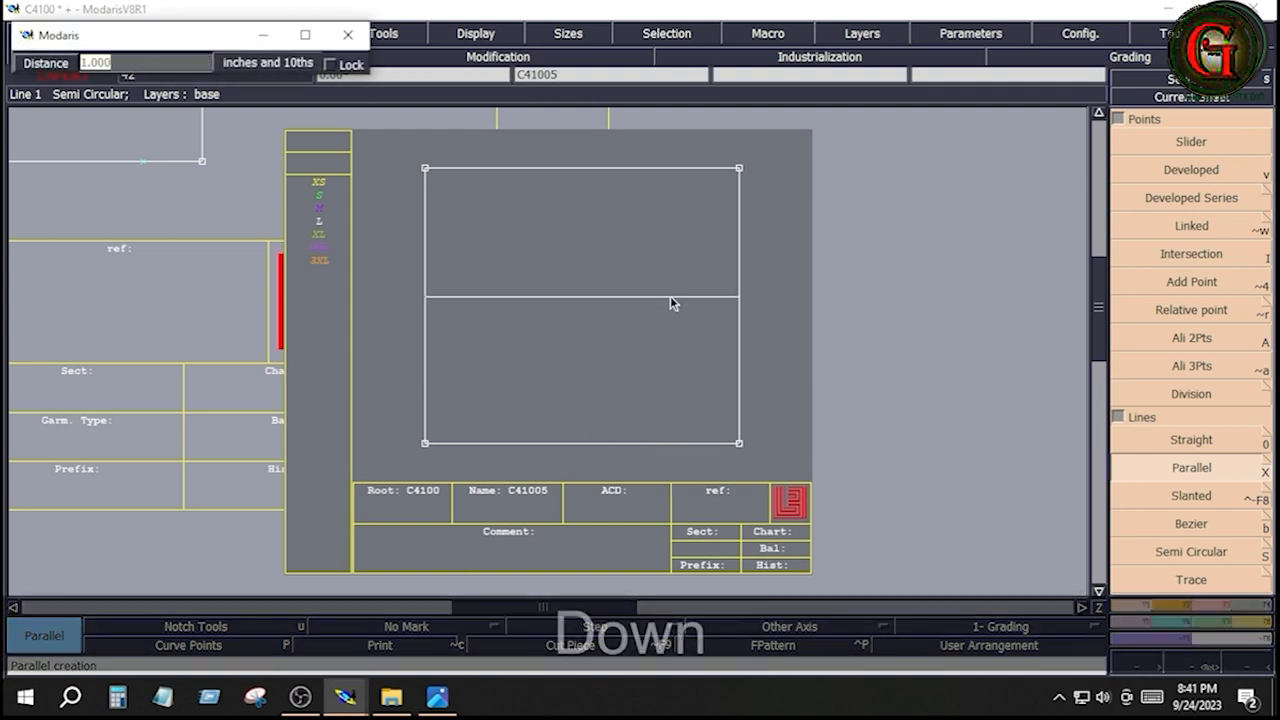
text(3.5)
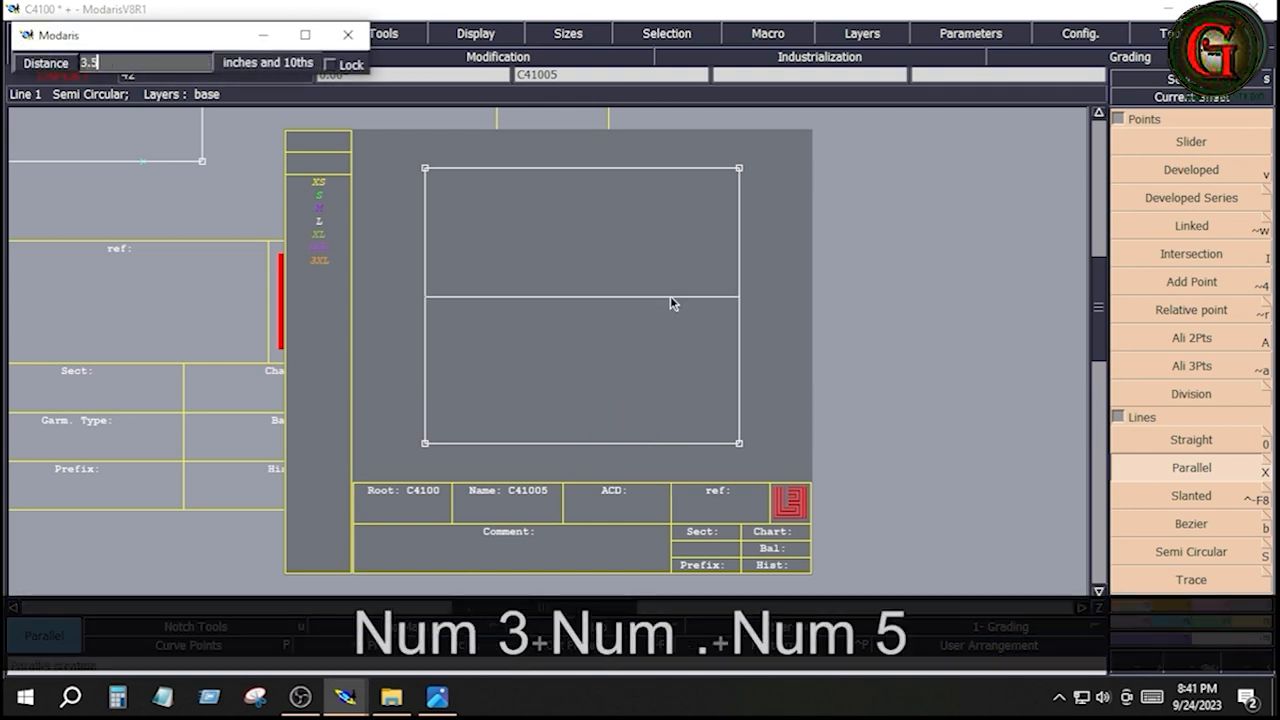
key(Return)
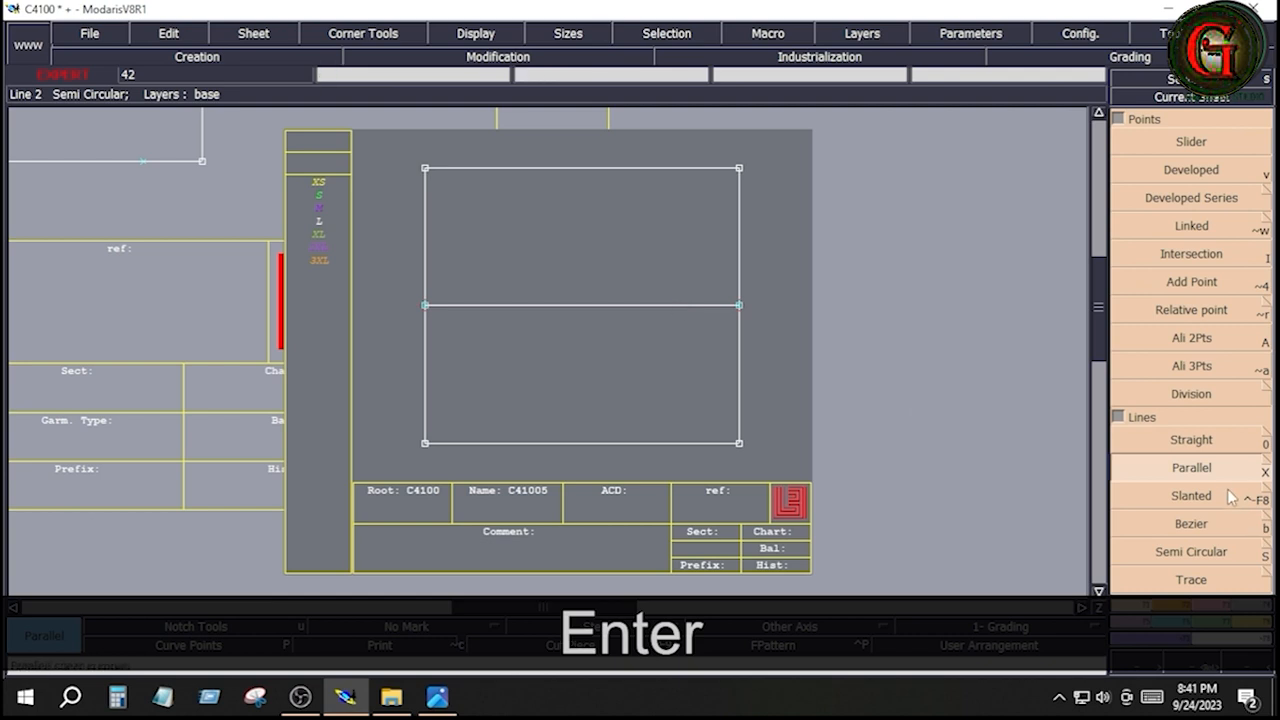
Add a parallel 0.5 inch above the rectangle's horizontal centre line
click(1195, 468)
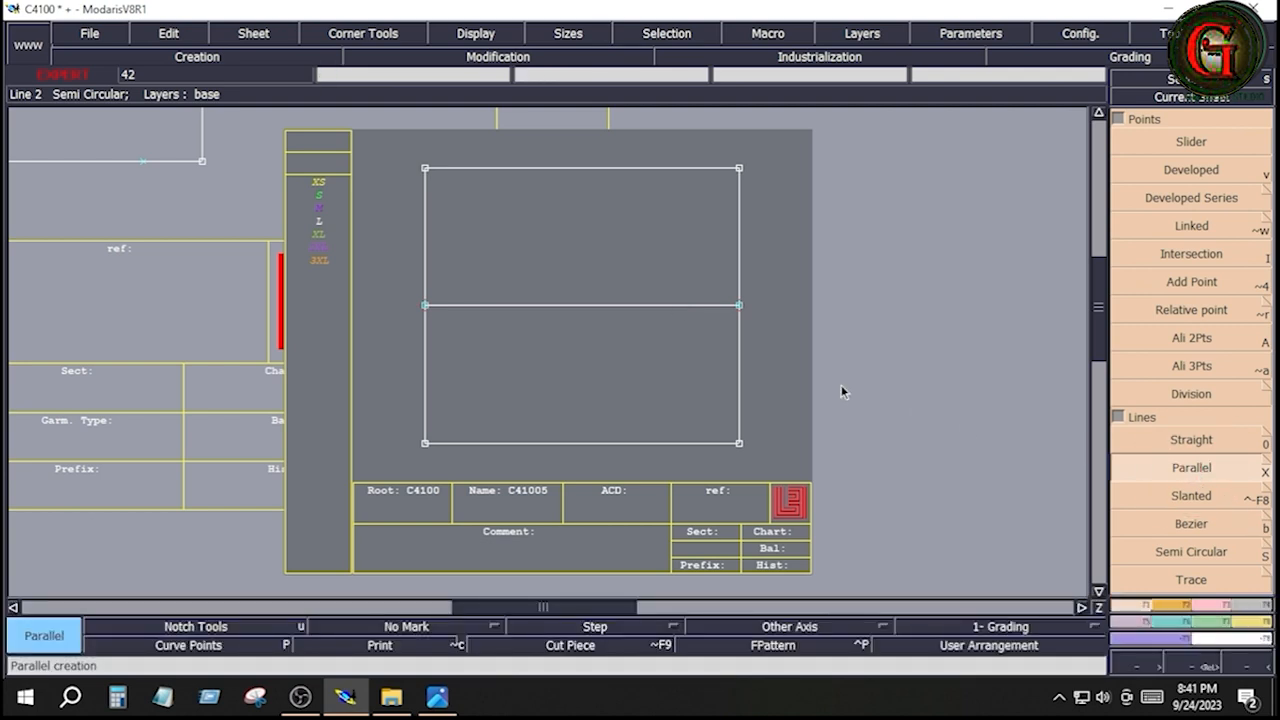
click(627, 305)
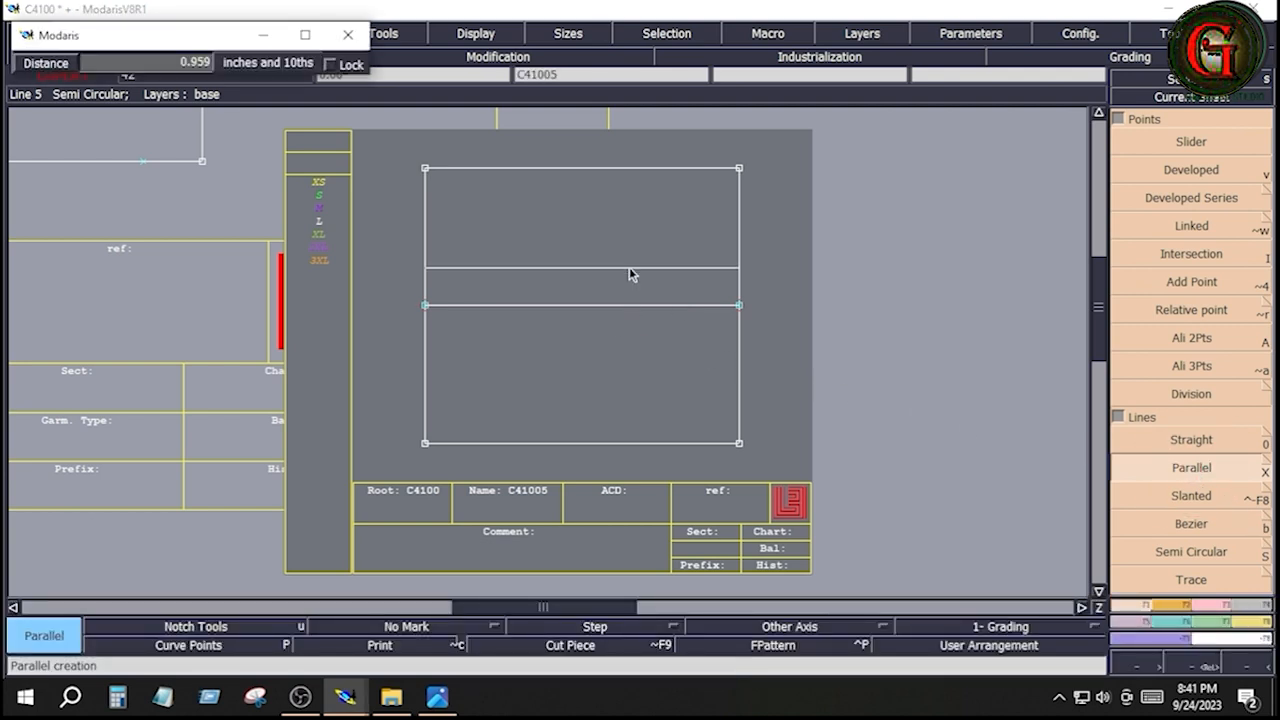
key(Down)
text(.5)
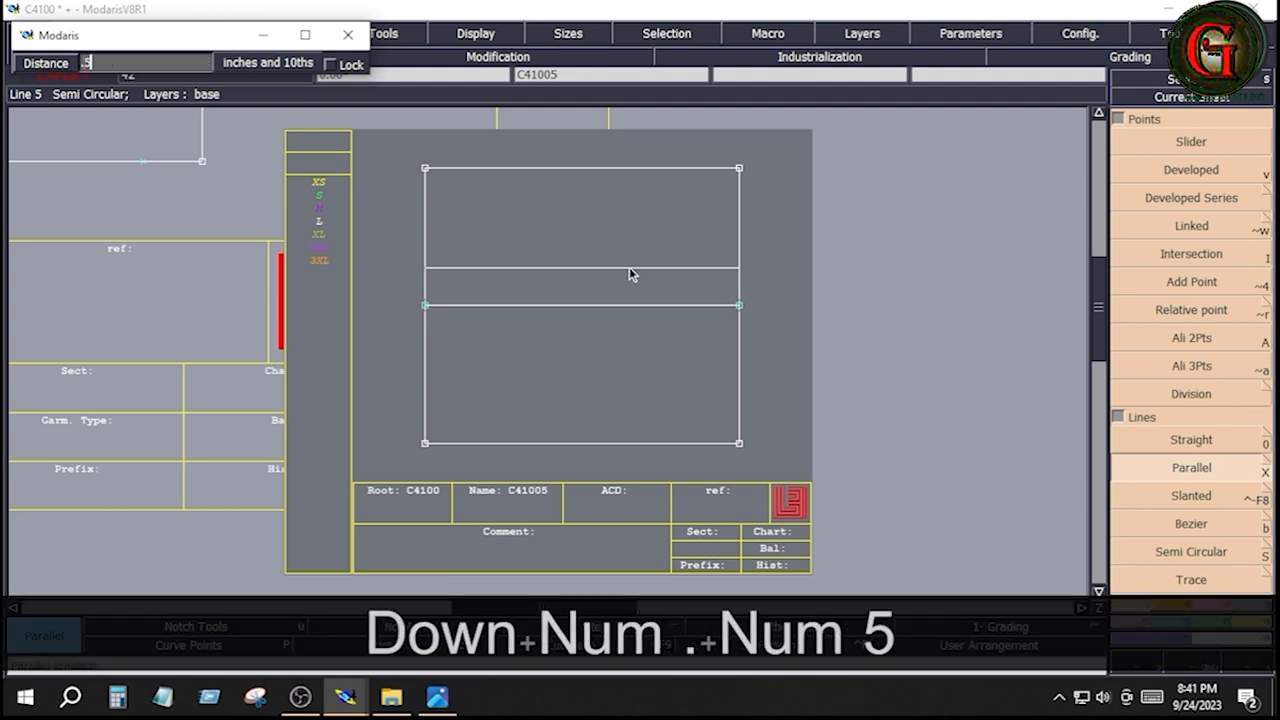
key(Return)
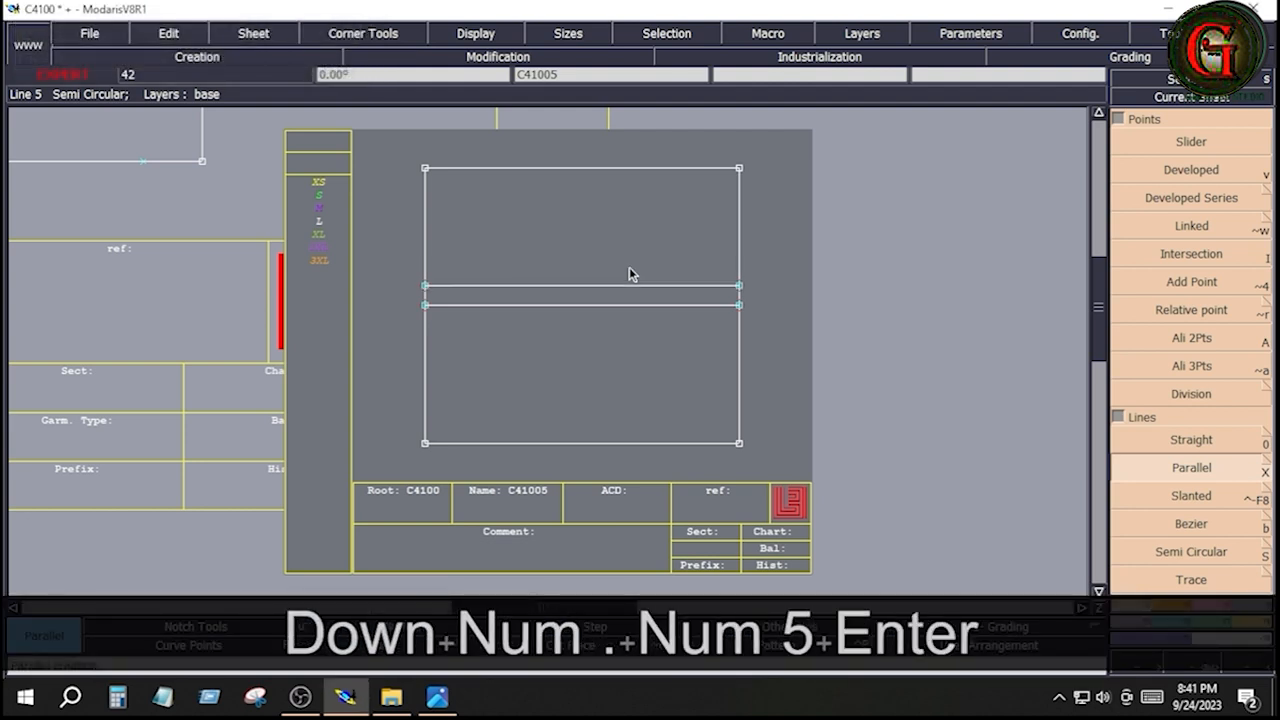
Add another parallel below the horizontal centre line with a distance of -0.5 inch
click(597, 308)
key(Down)
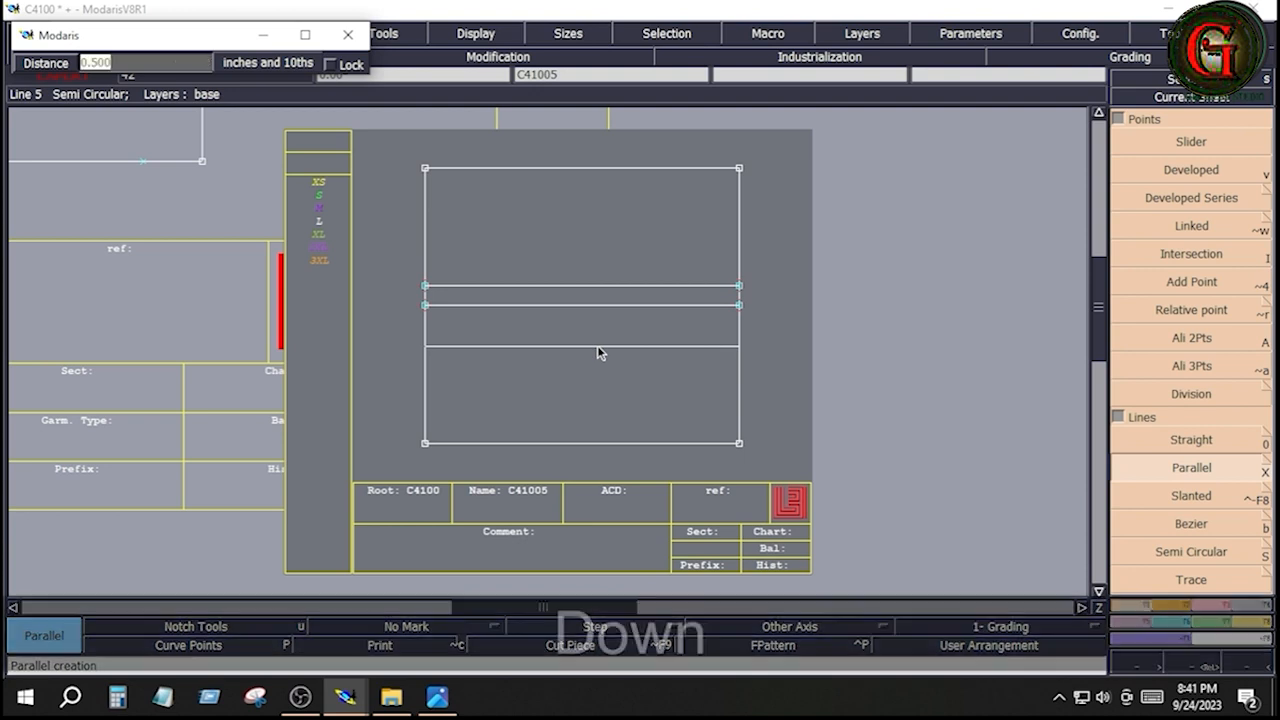
text(-.5)
key(Return)
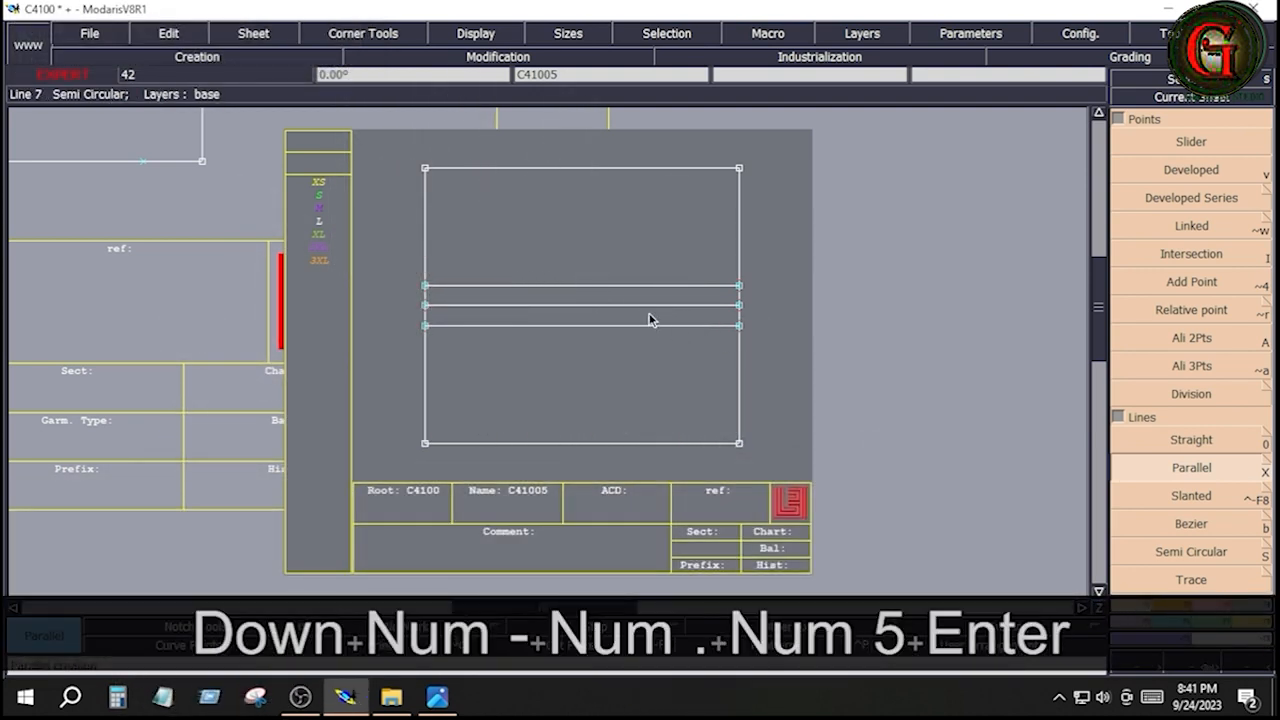
Delete the horizontal centre line, leaving the two parallels on either side of it
key(Delete)
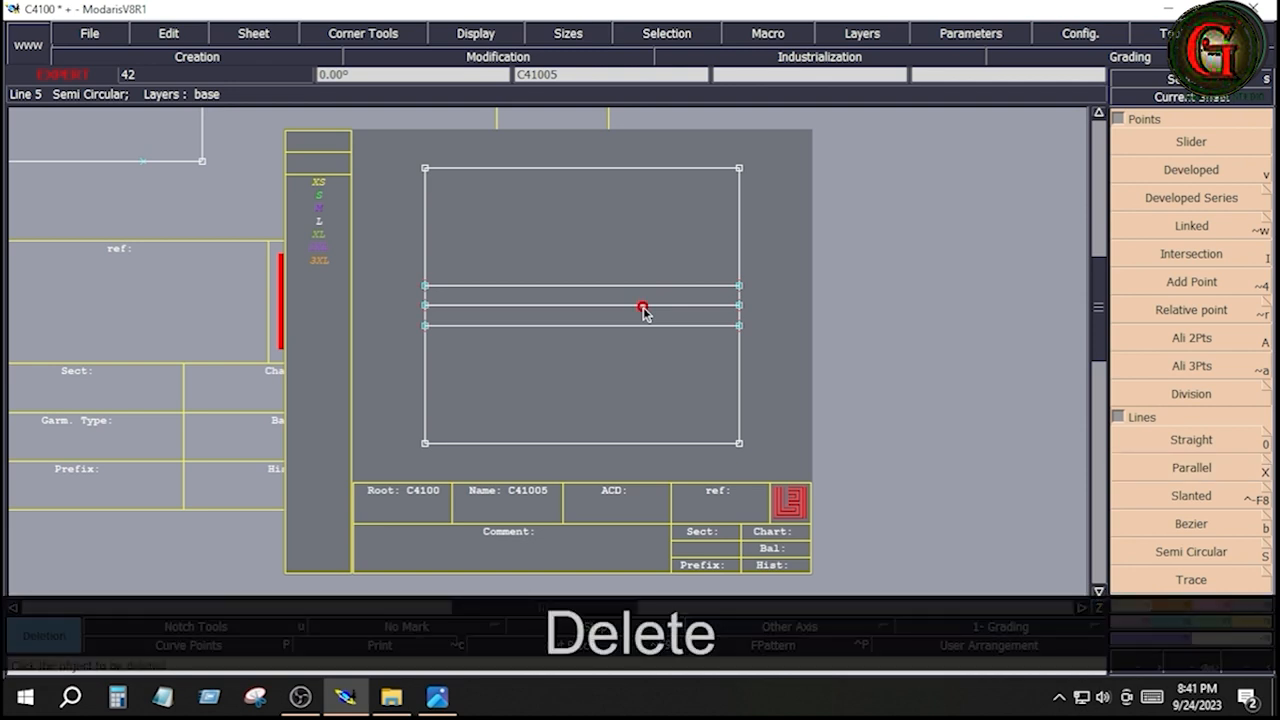
click(643, 306)
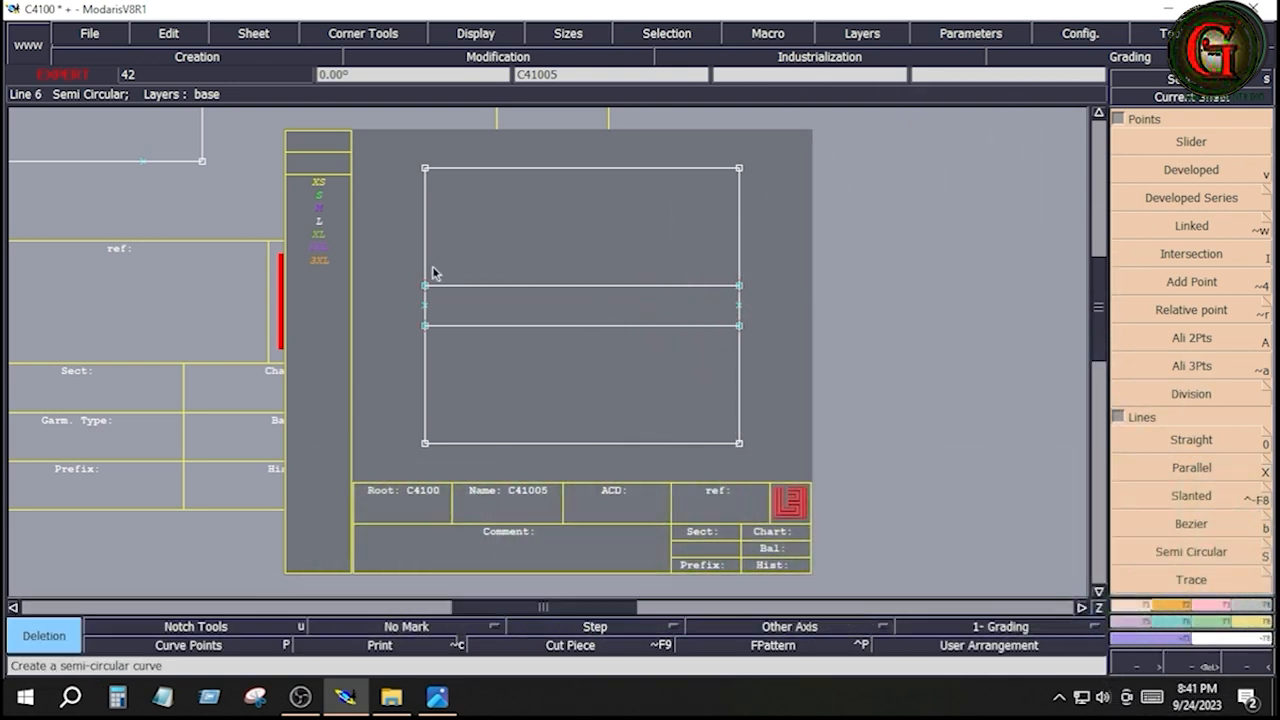
drag(394, 263, 768, 358)
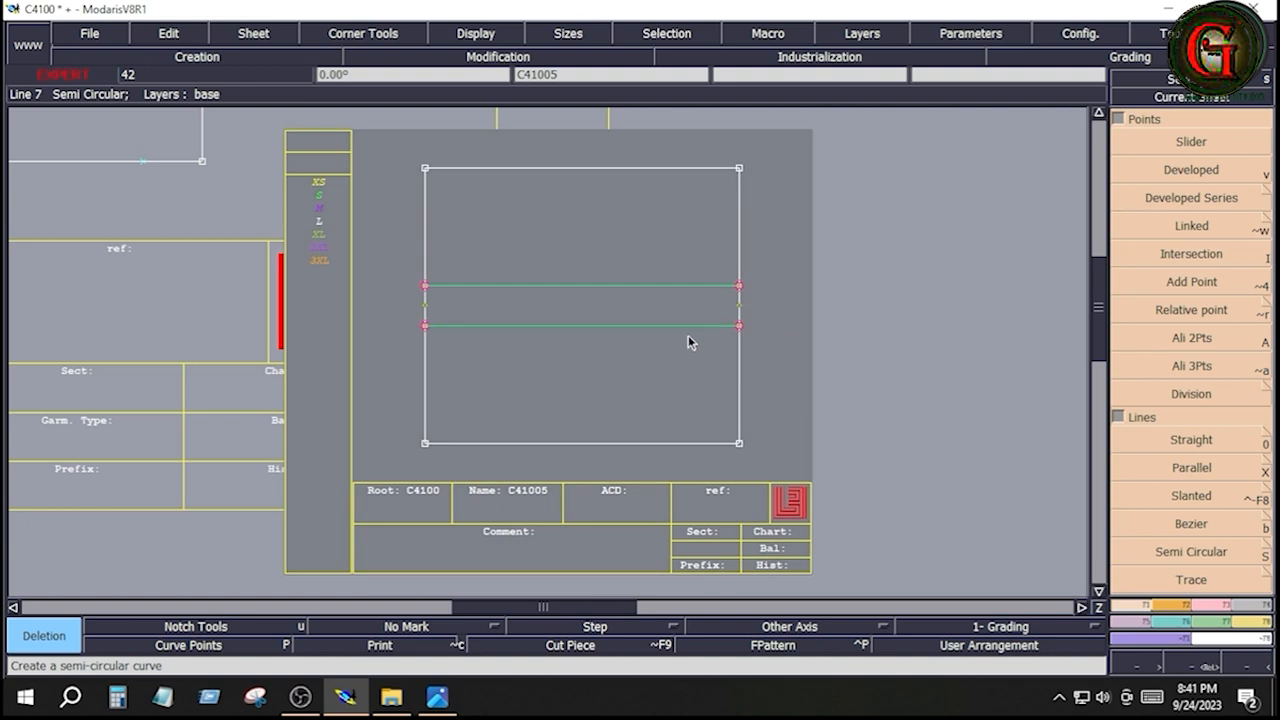
click(662, 313)
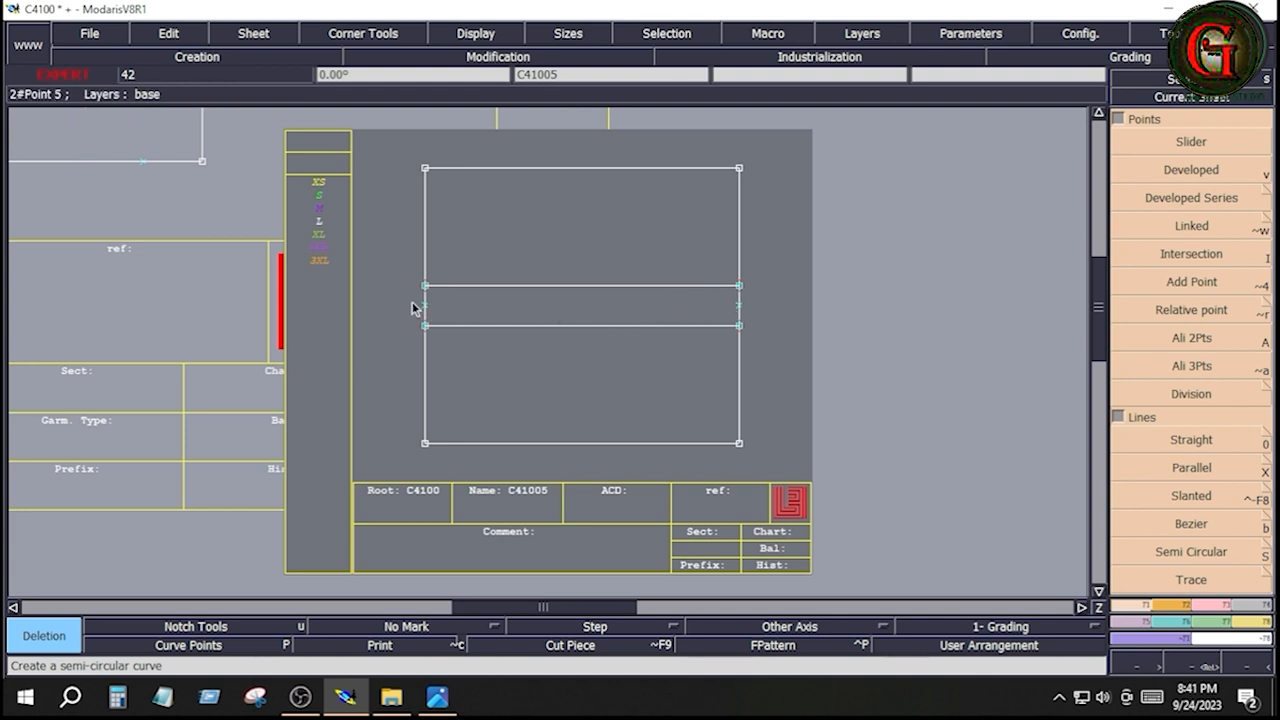
Draw a second rectangle 8 inches wide and 10 inches high, and move it to the right of the first rectangle
click(1171, 607)
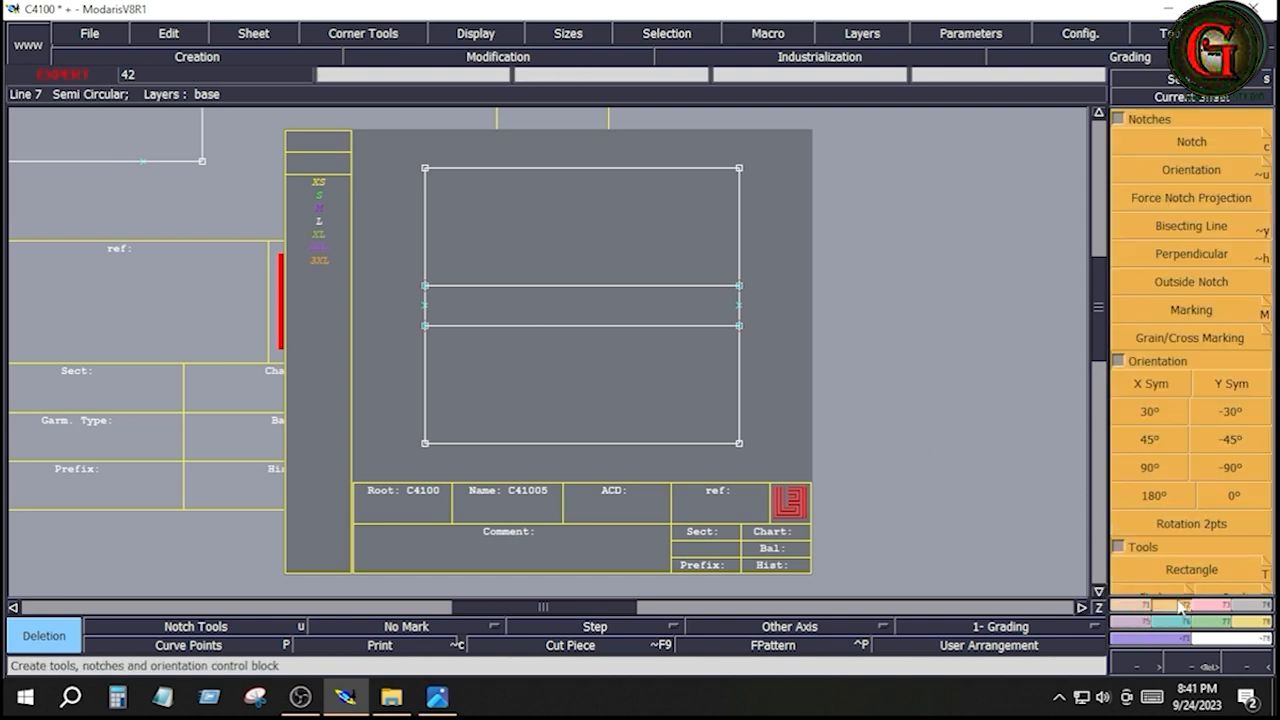
click(1190, 569)
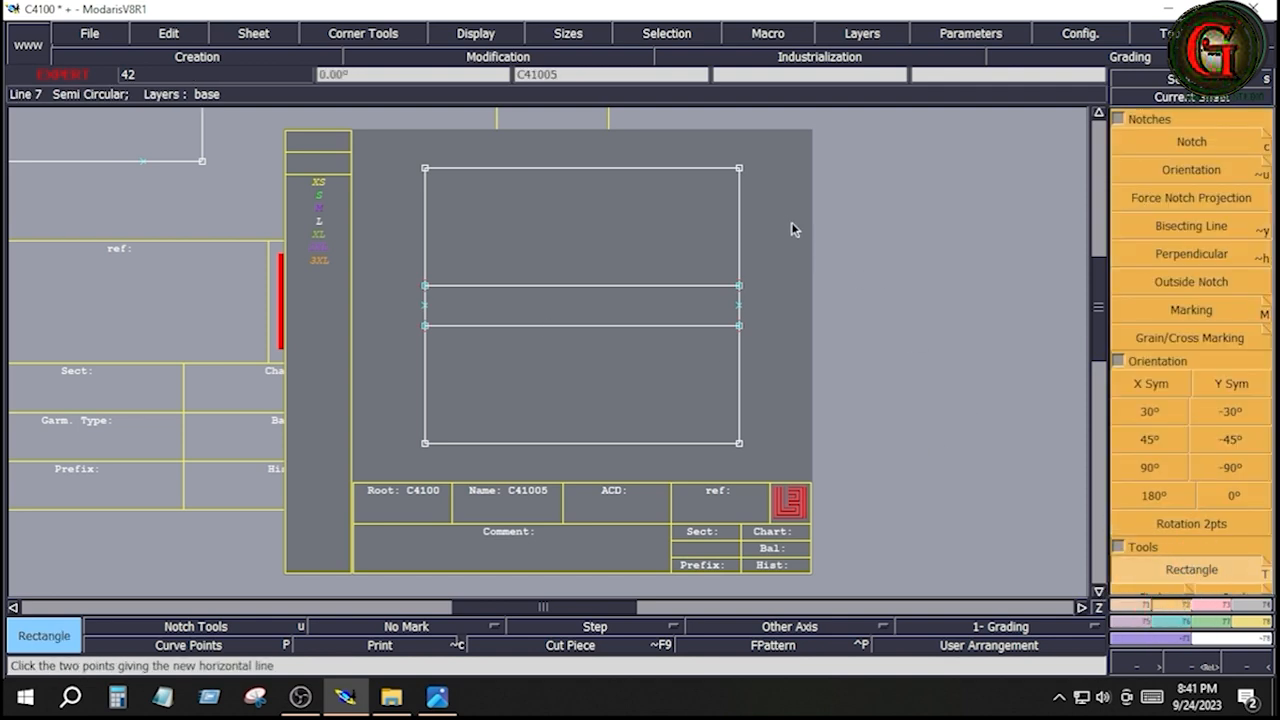
click(789, 183)
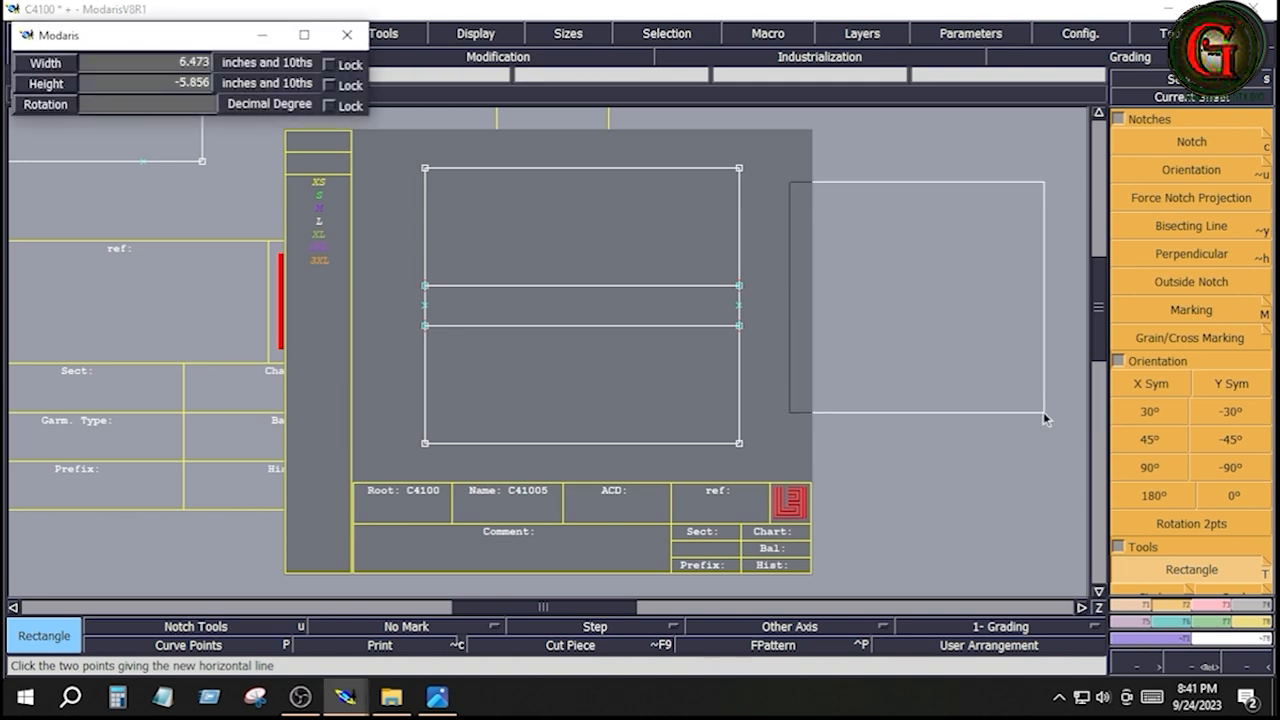
key(Down)
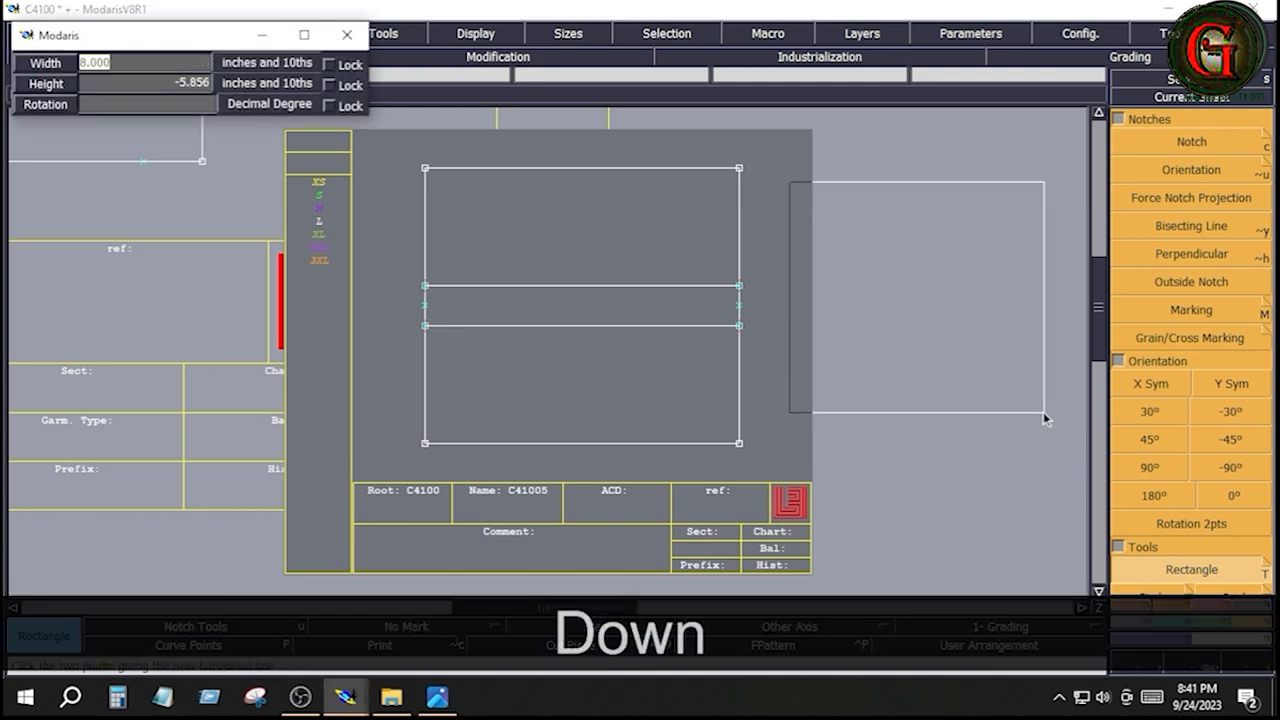
key(Down)
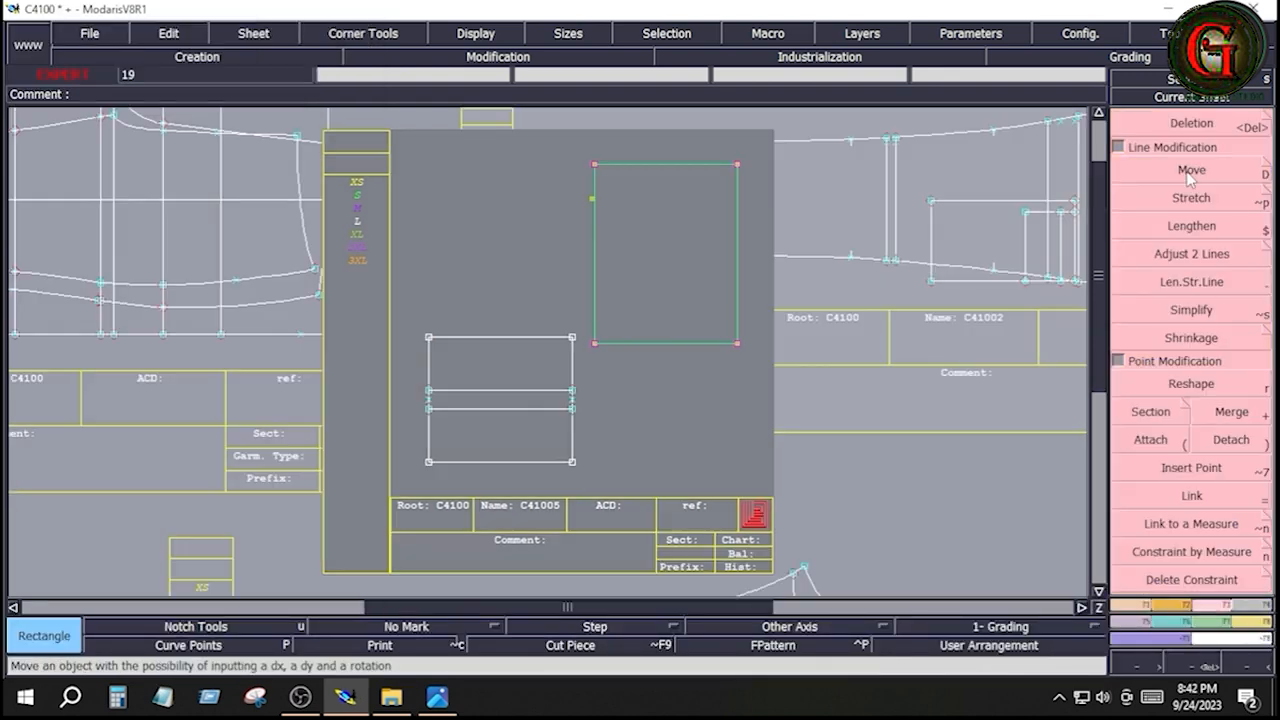
click(1190, 174)
click(704, 162)
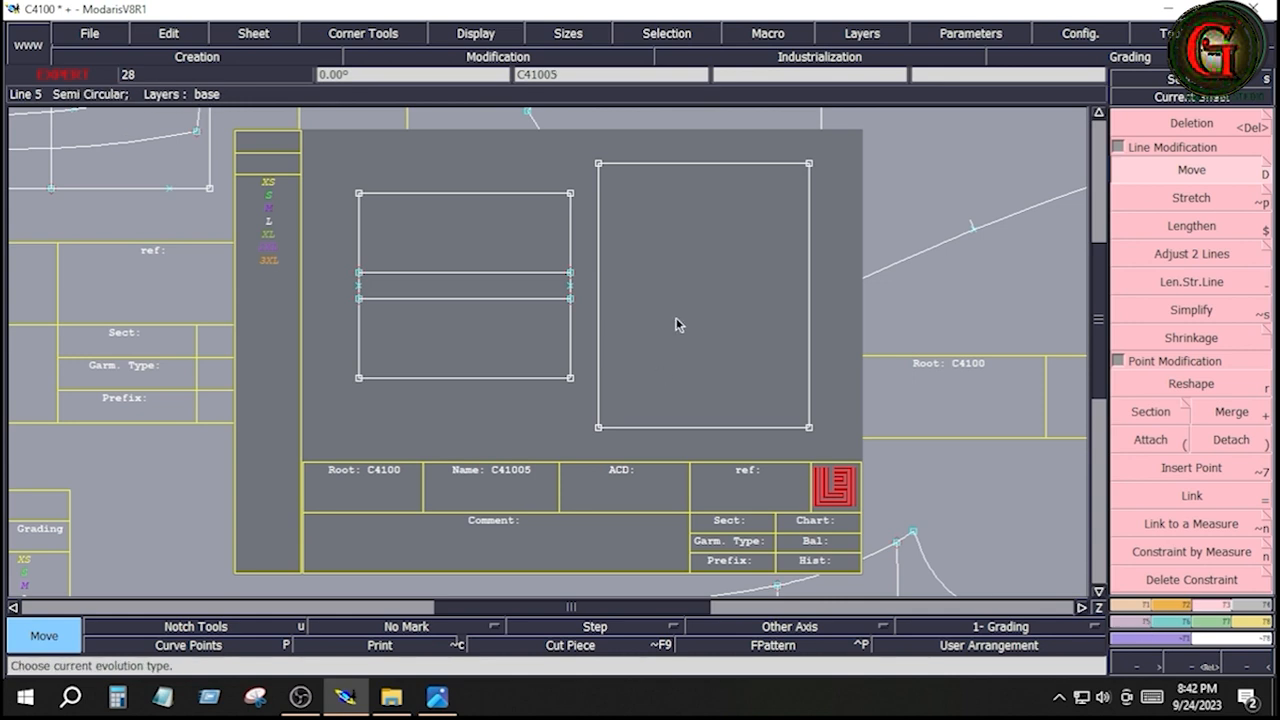
Create a horizontal parallel of the larger rectangle's bottom edge at the rectangle's mid-height
click(1158, 606)
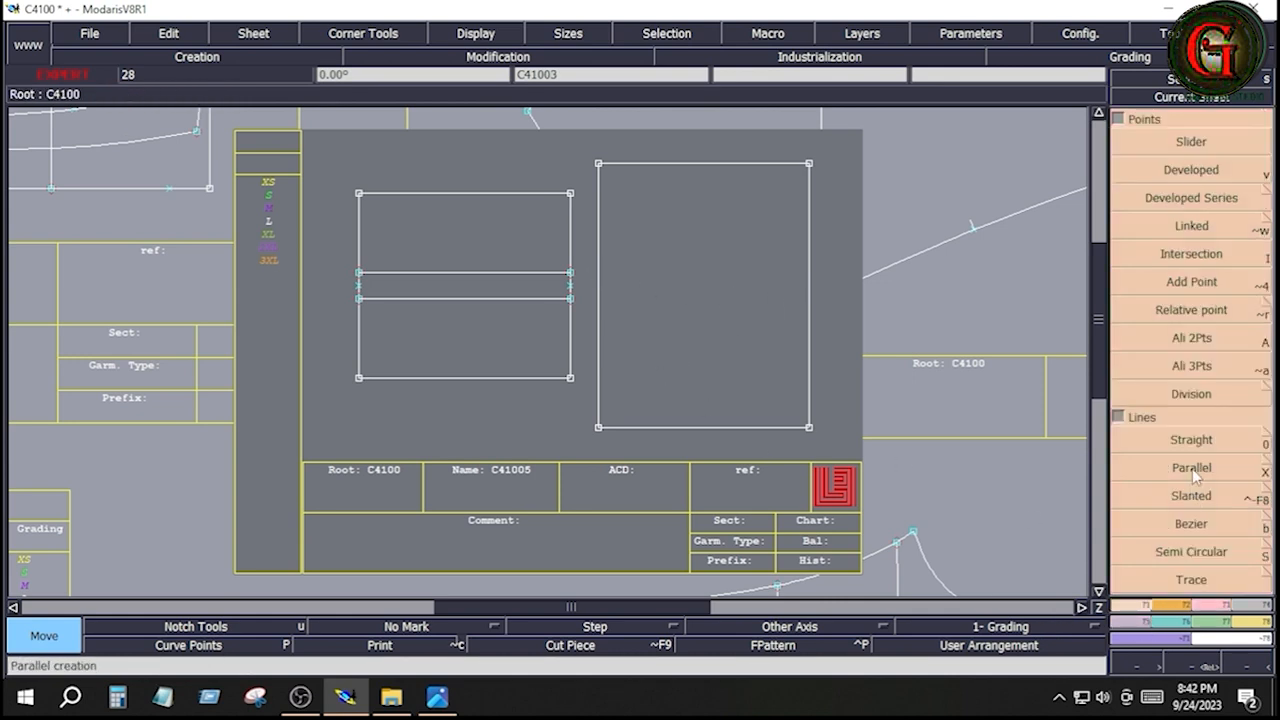
click(1192, 470)
click(663, 426)
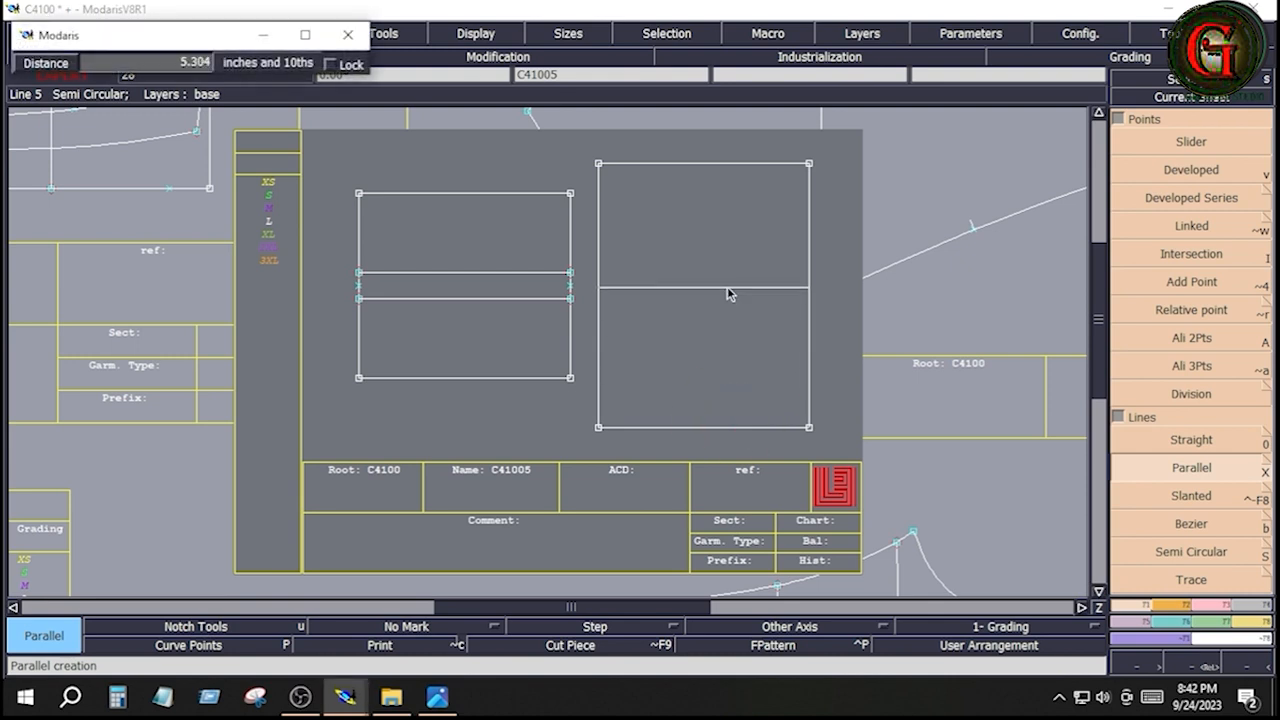
key(Down)
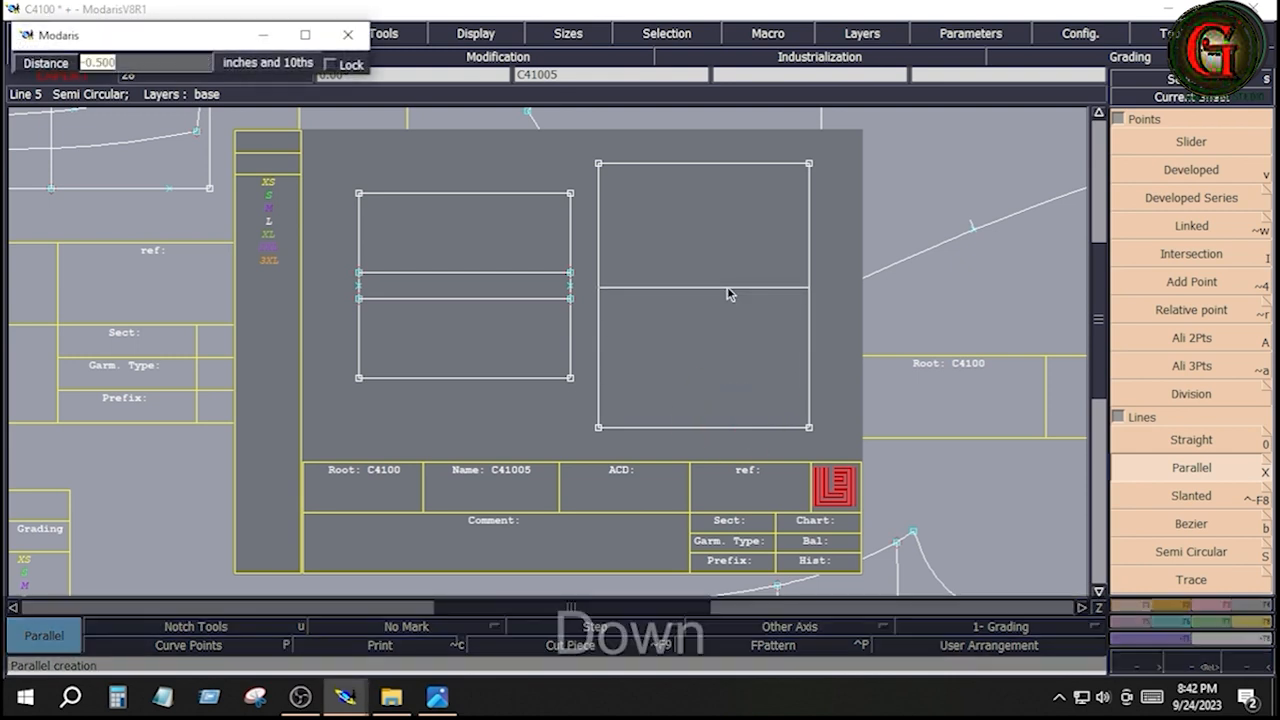
Add a parallel 1 inch above the larger rectangle's horizontal centre line
click(708, 295)
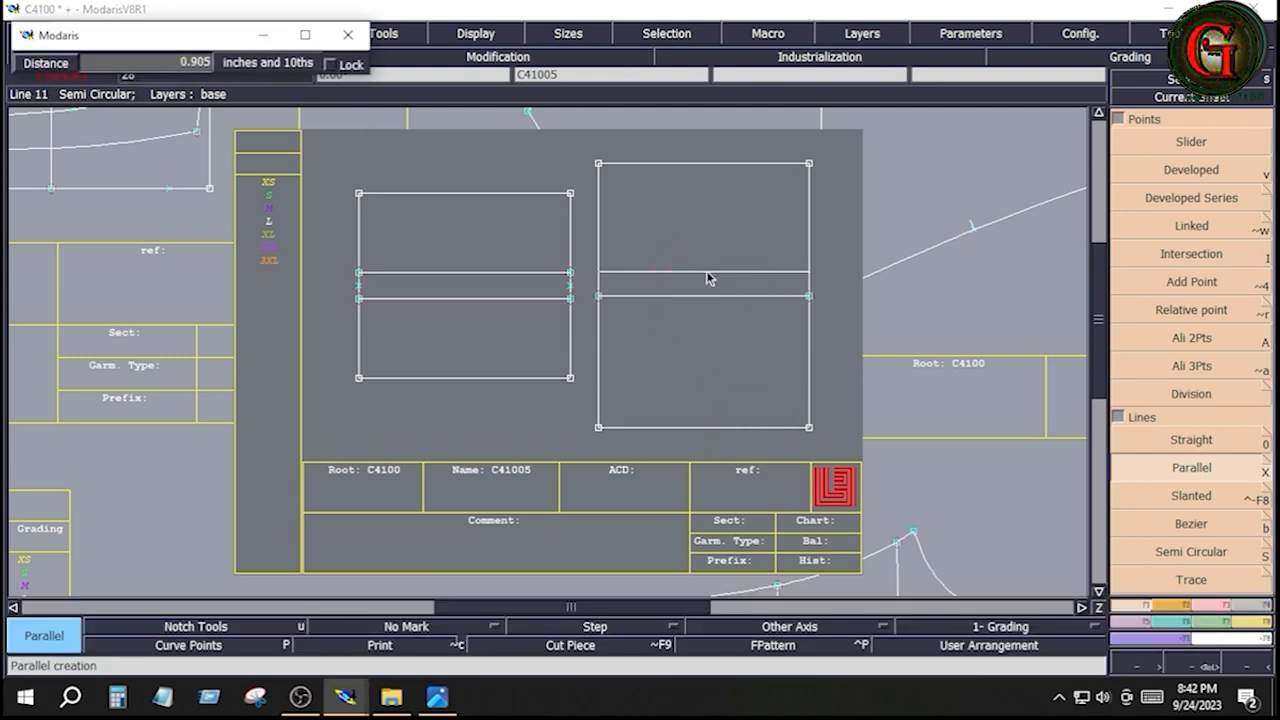
key(Down)
text(1)
key(Return)
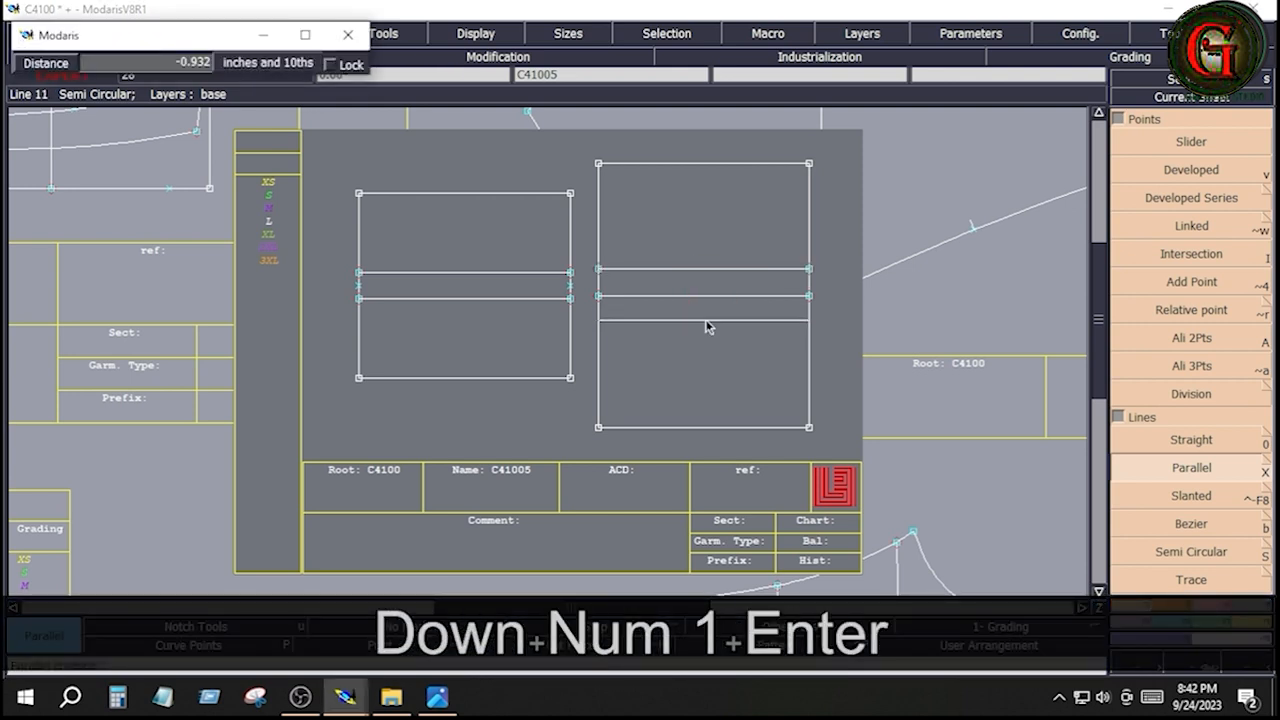
Add a parallel at -1 inch below the larger rectangle's centre line, and delete the centre line
key(Down)
text(-1)
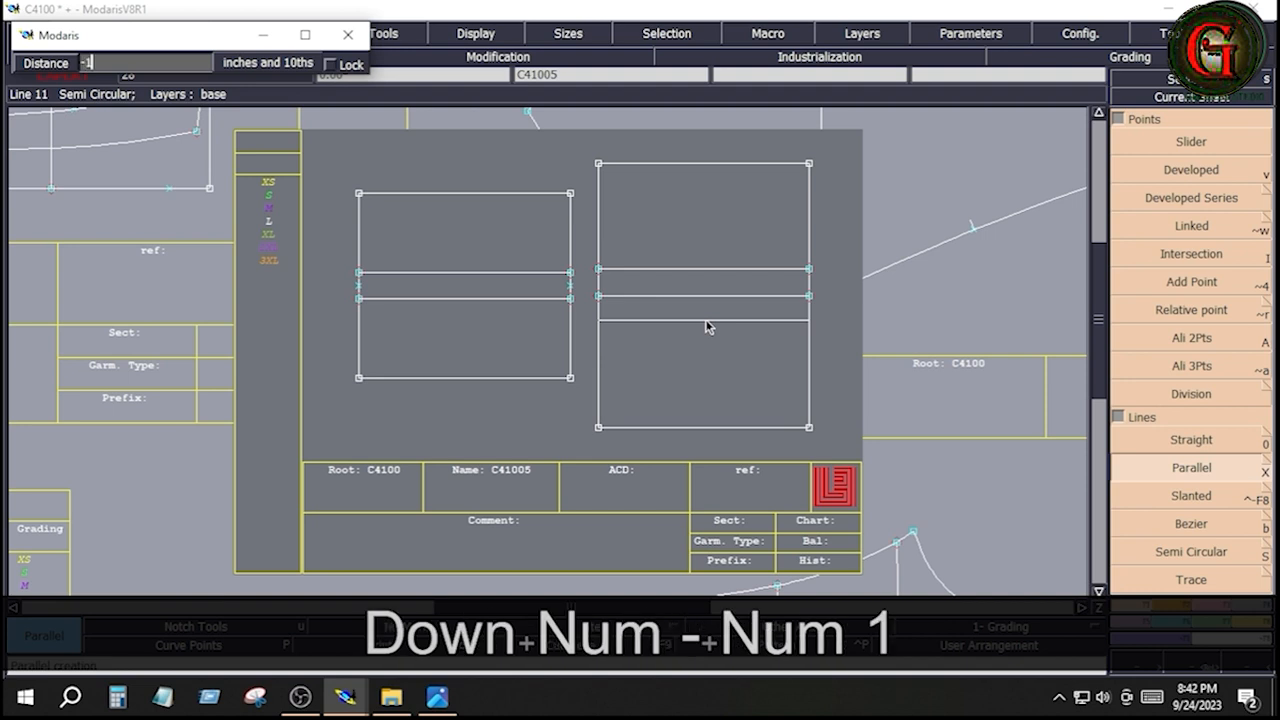
key(Return)
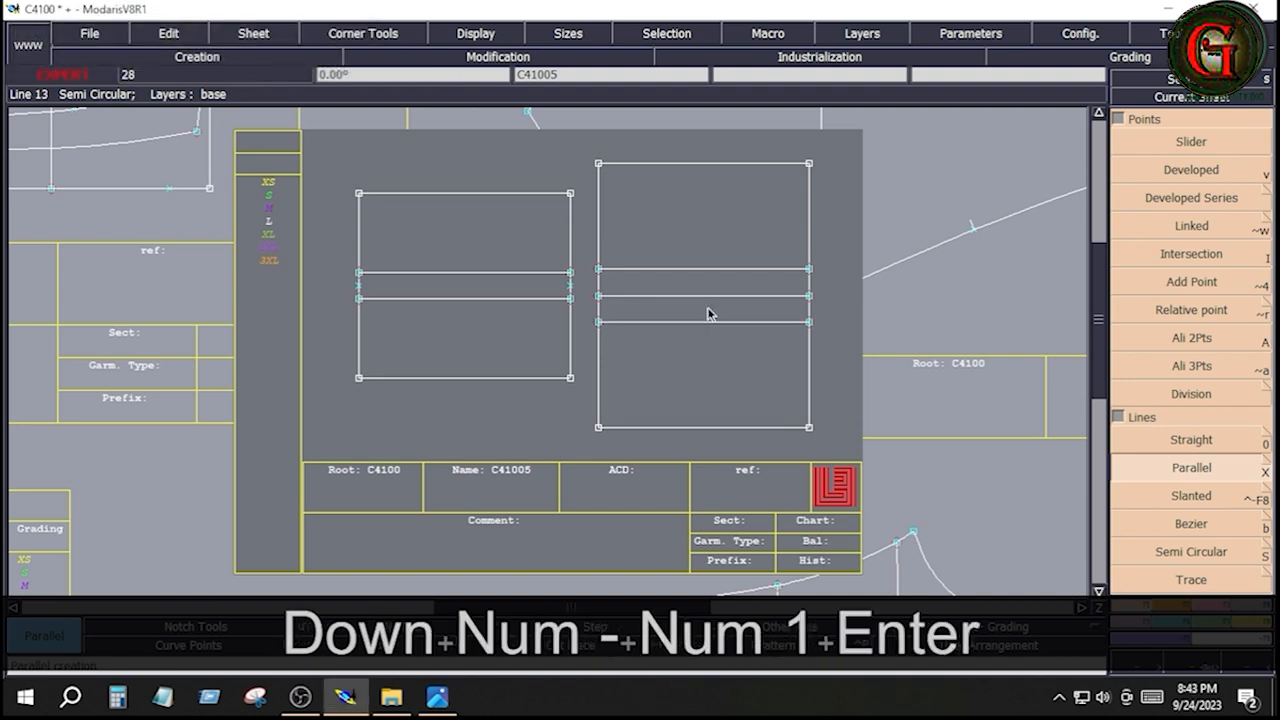
key(Delete)
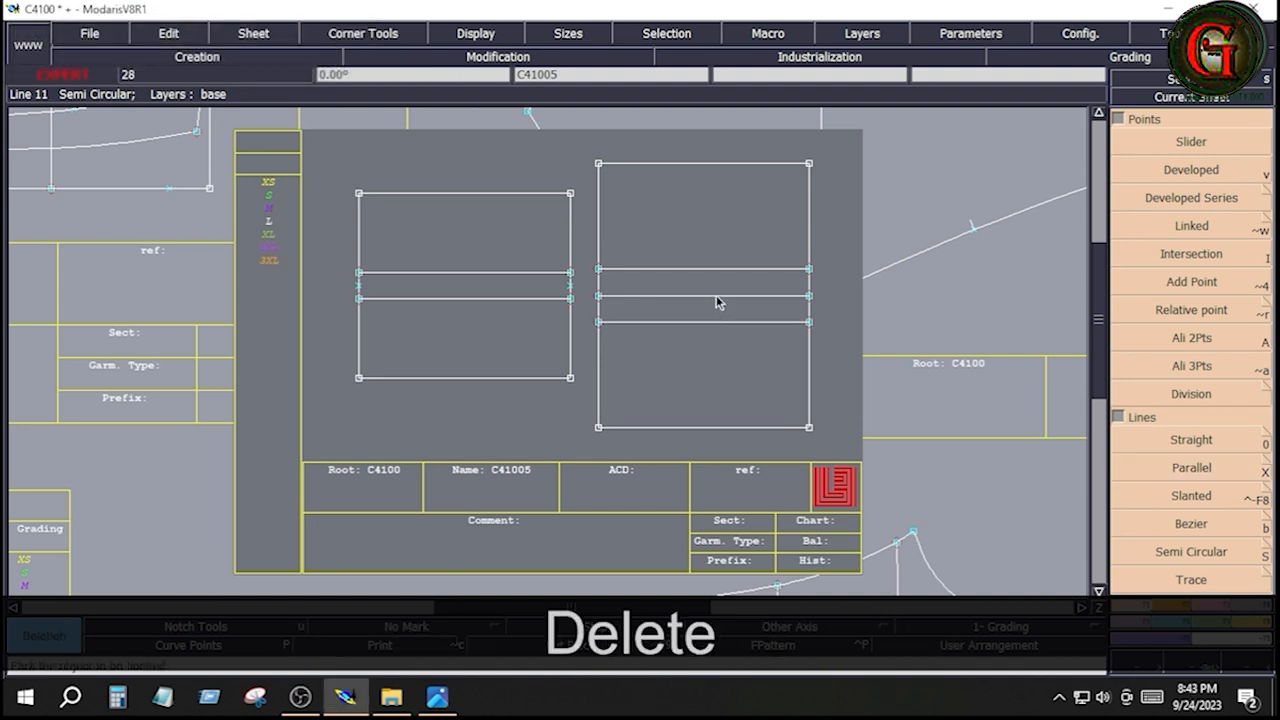
click(716, 296)
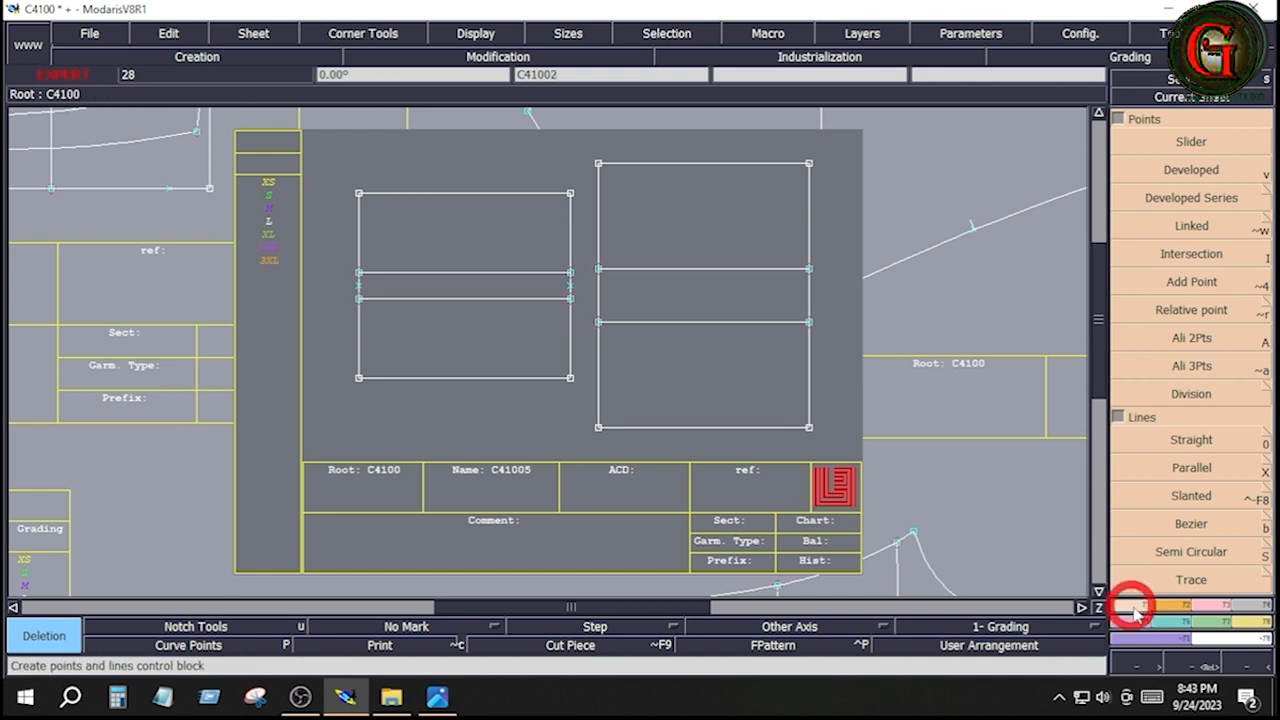
Try a vertical parallel 1 inch inside the larger rectangle's right edge, and undo it
click(1145, 467)
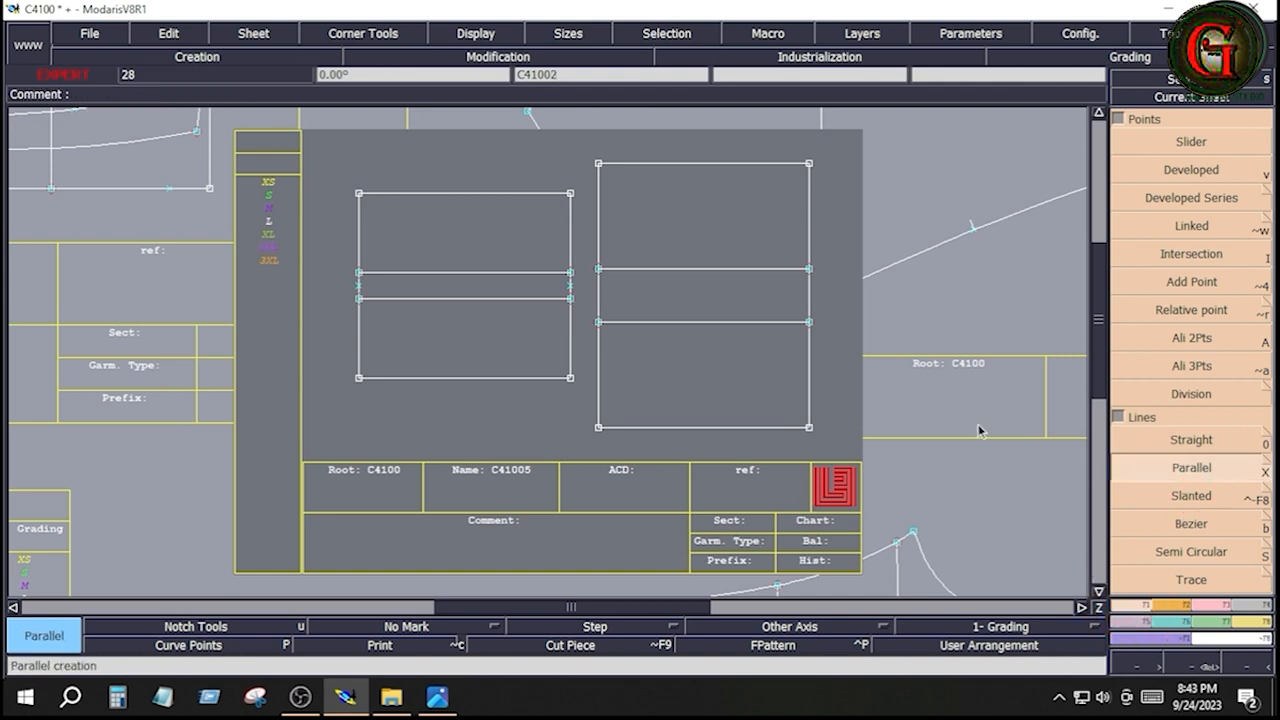
click(807, 358)
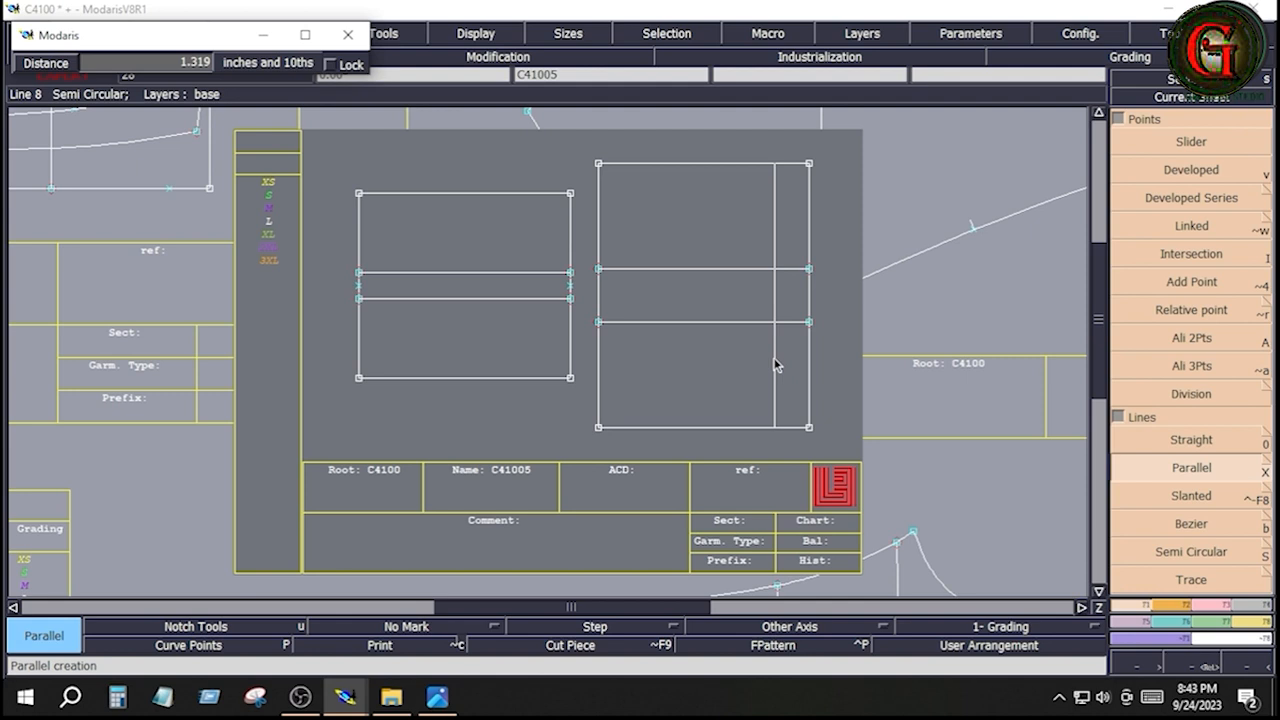
key(Down)
text(1)
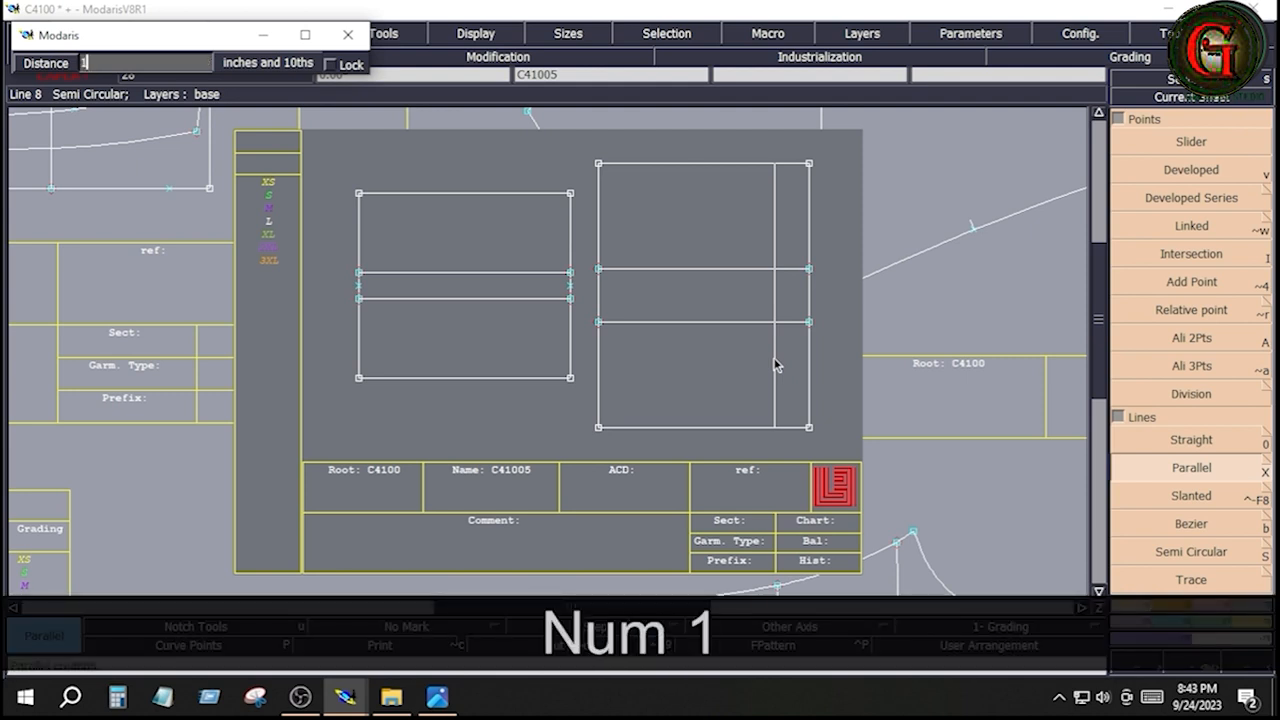
key(Return)
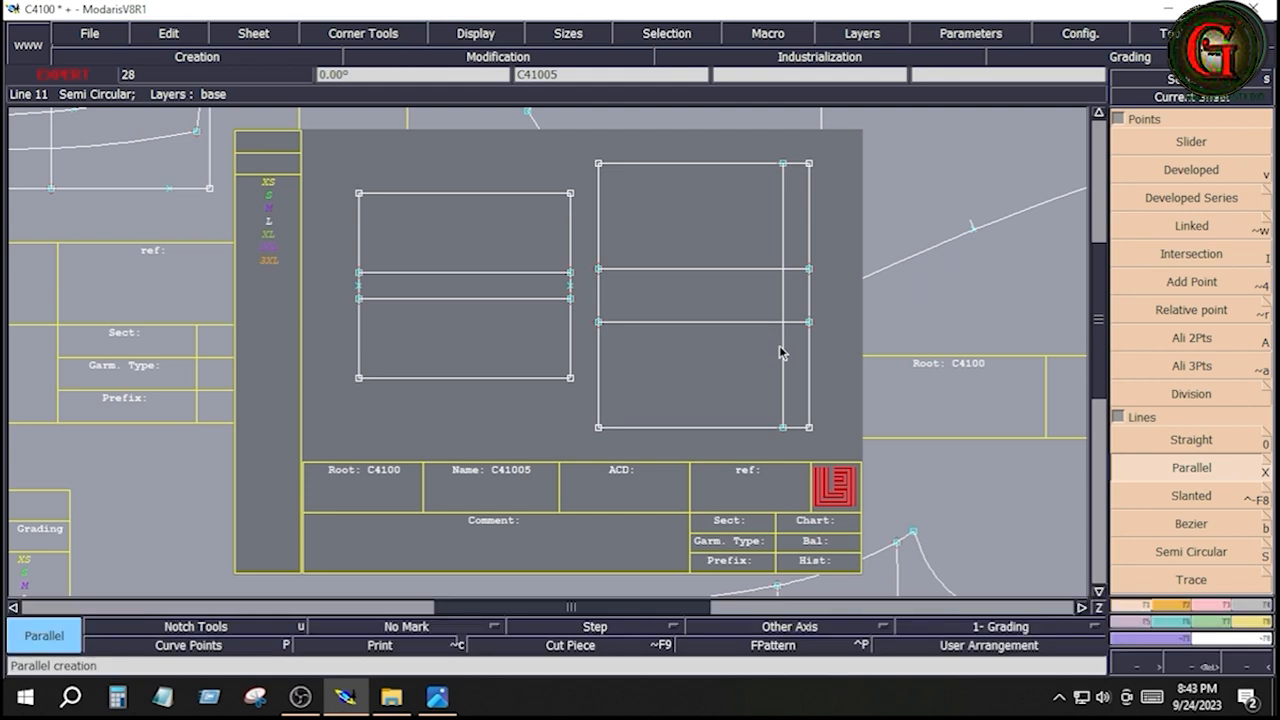
key(ctrl+z)
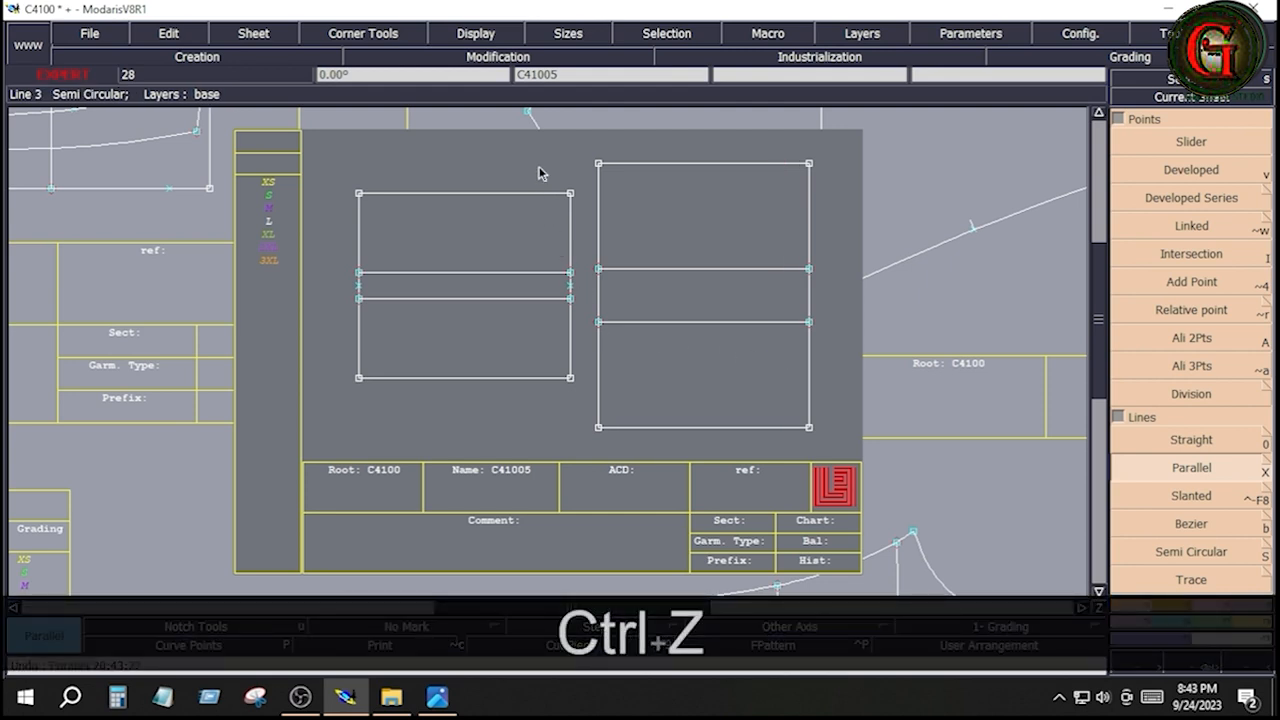
Create a vertical parallel 1 inch inside the smaller rectangle's right edge
drag(539, 168, 590, 398)
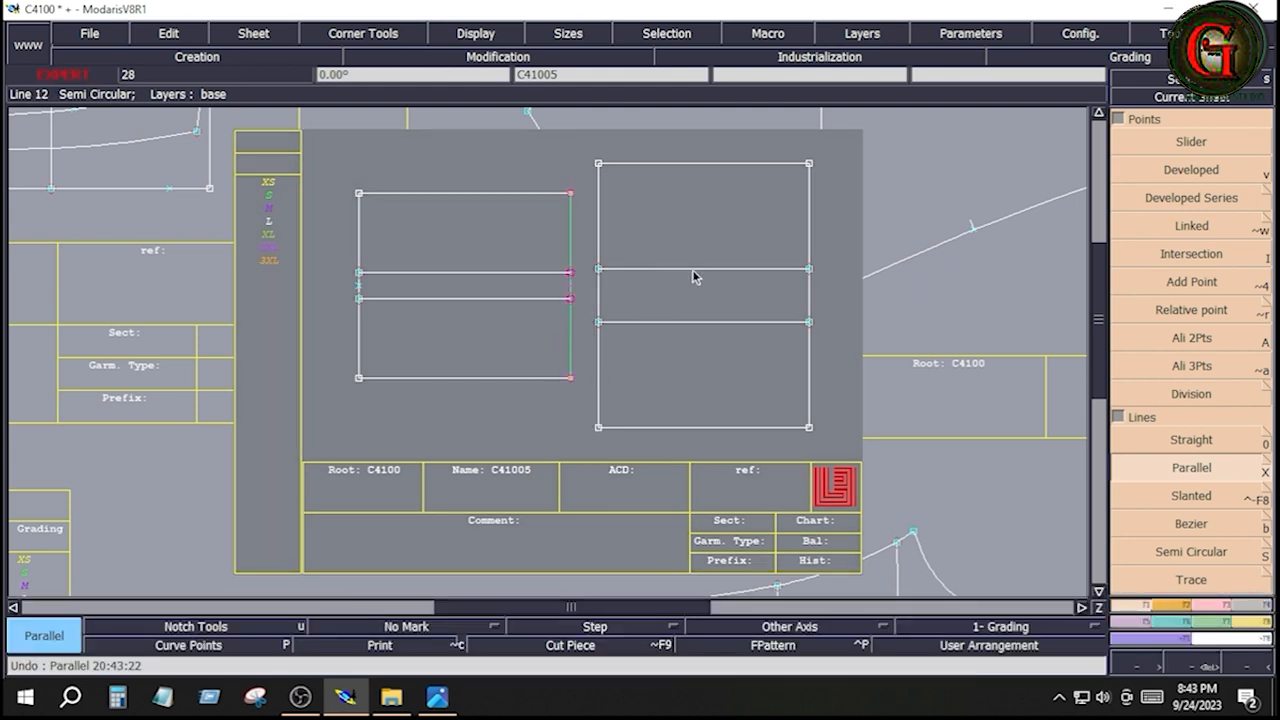
click(569, 346)
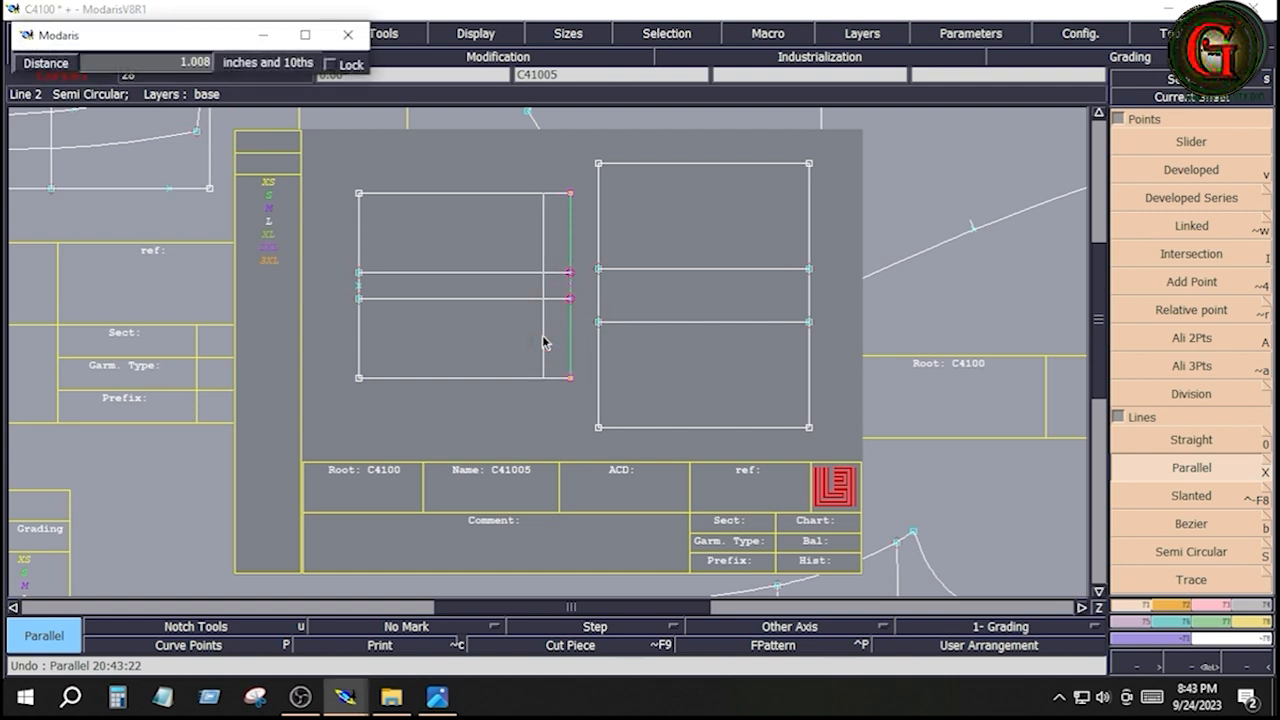
key(Down)
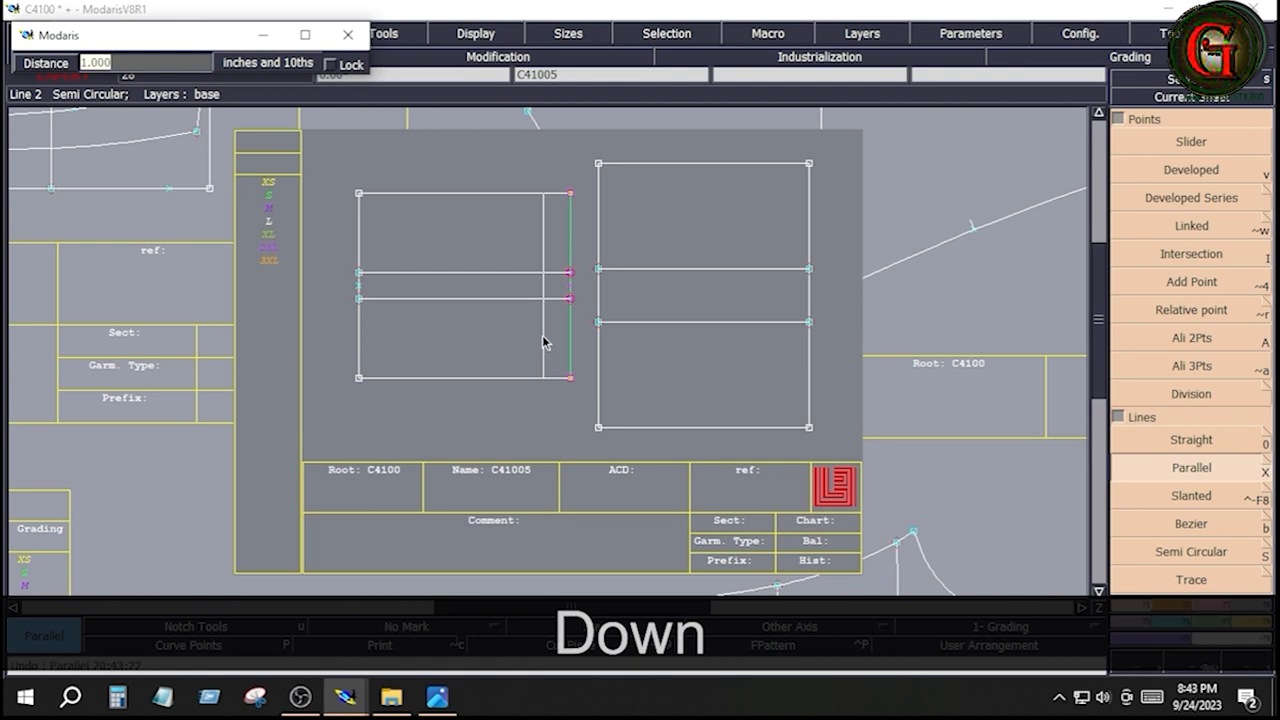
key(Return)
click(549, 426)
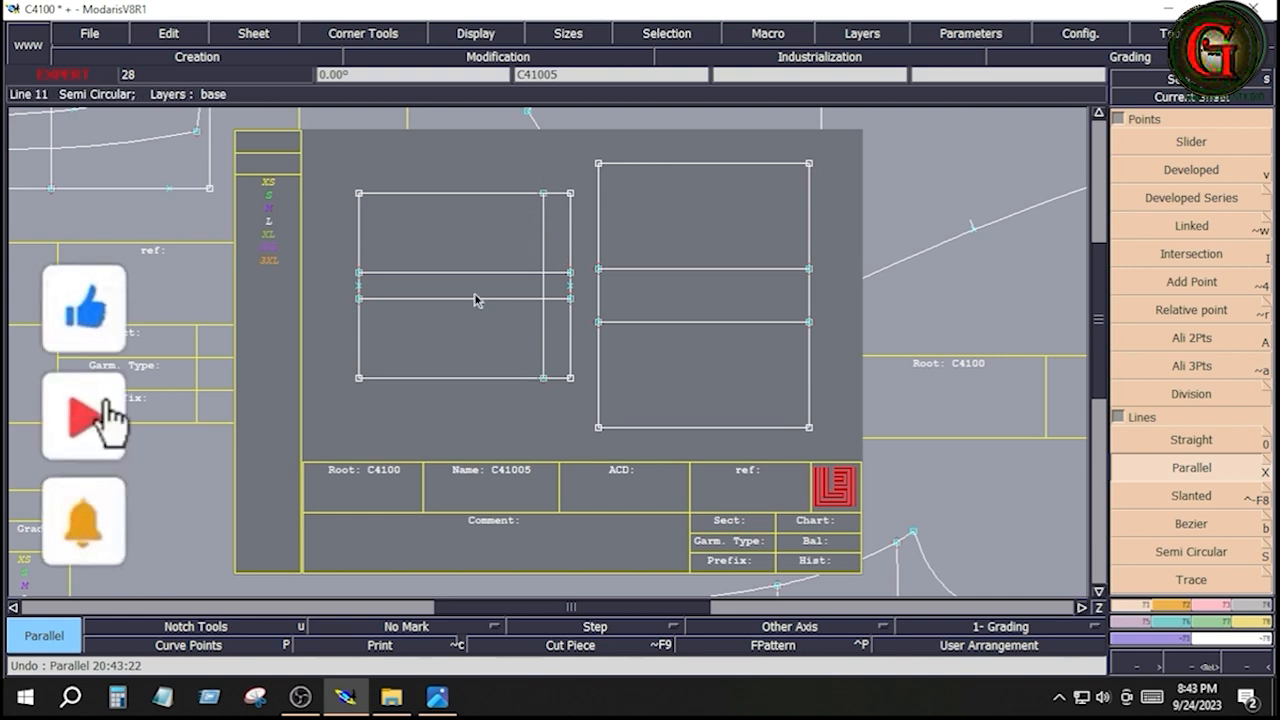
drag(331, 159, 580, 406)
click(566, 407)
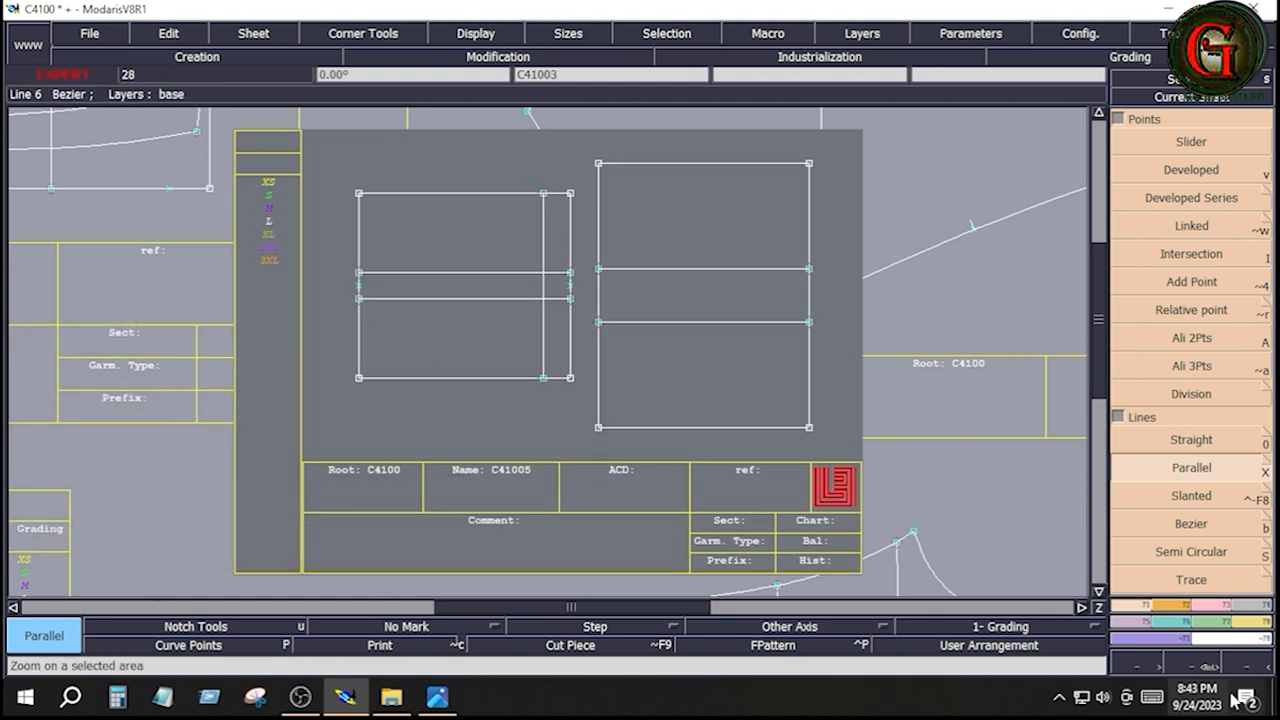
Add dynamic length measures along the smaller rectangle's bottom and left edges
click(1258, 626)
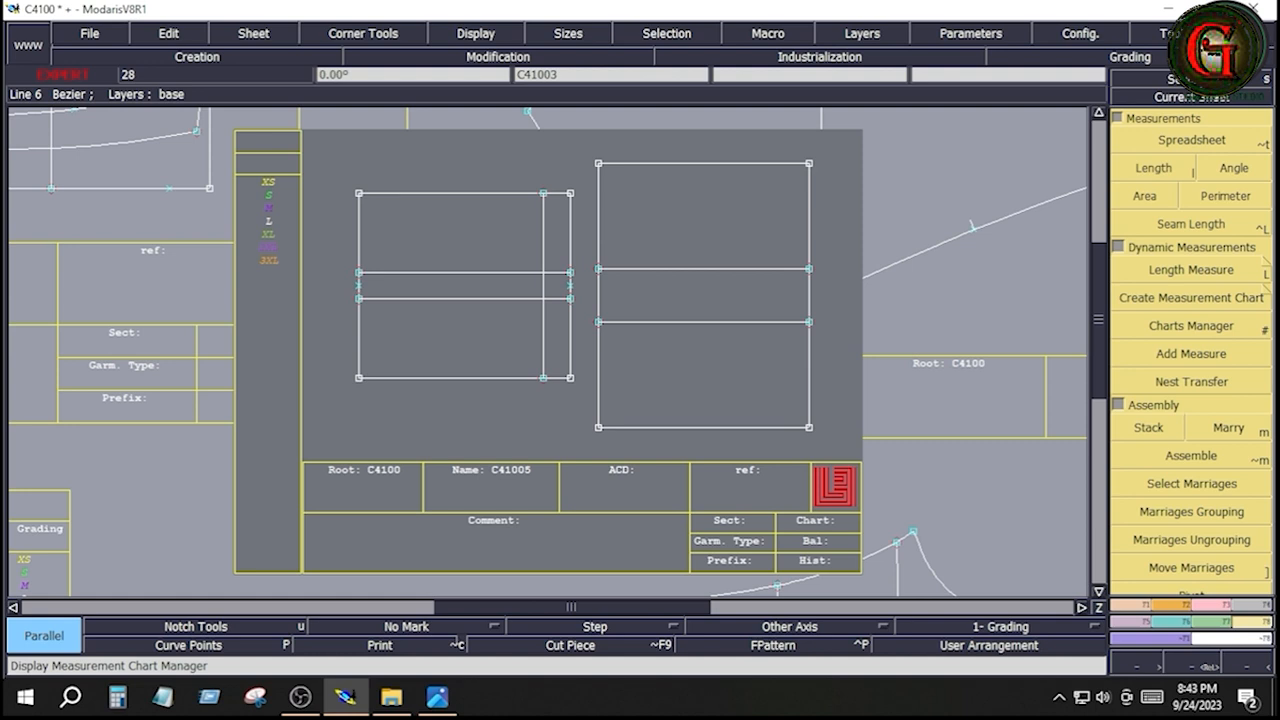
click(1262, 275)
click(570, 377)
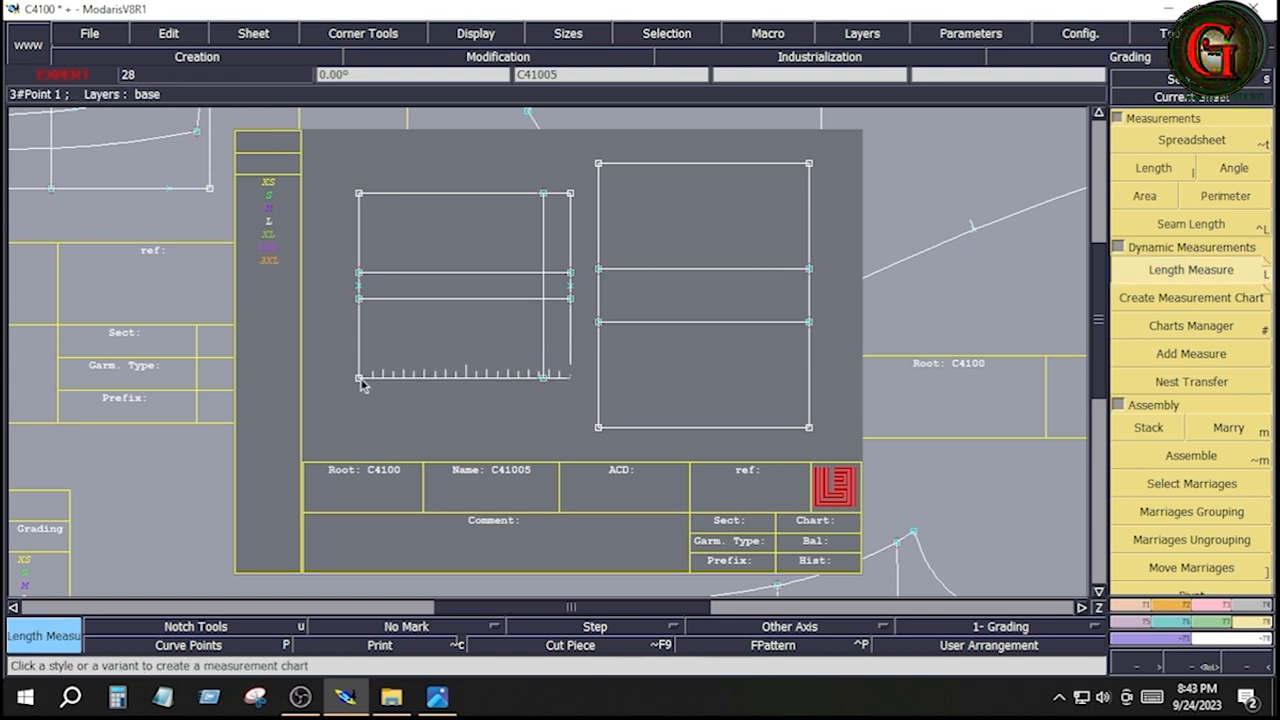
click(357, 379)
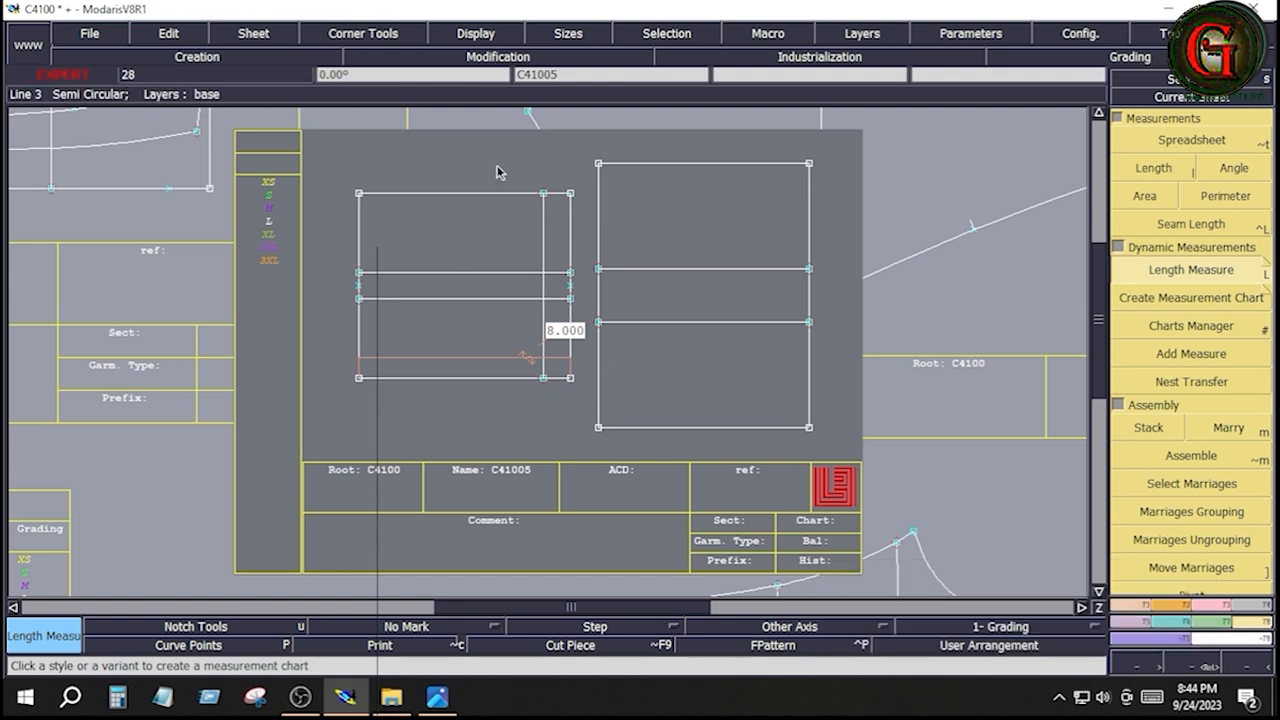
click(359, 378)
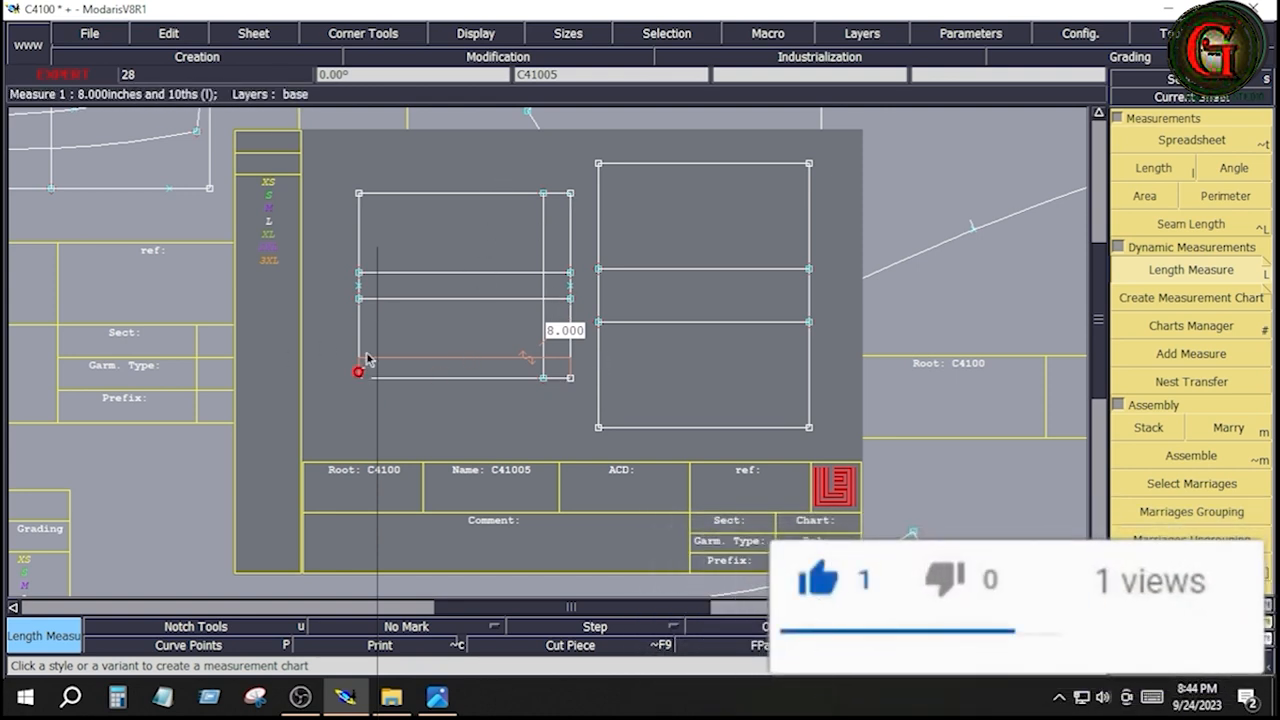
click(360, 195)
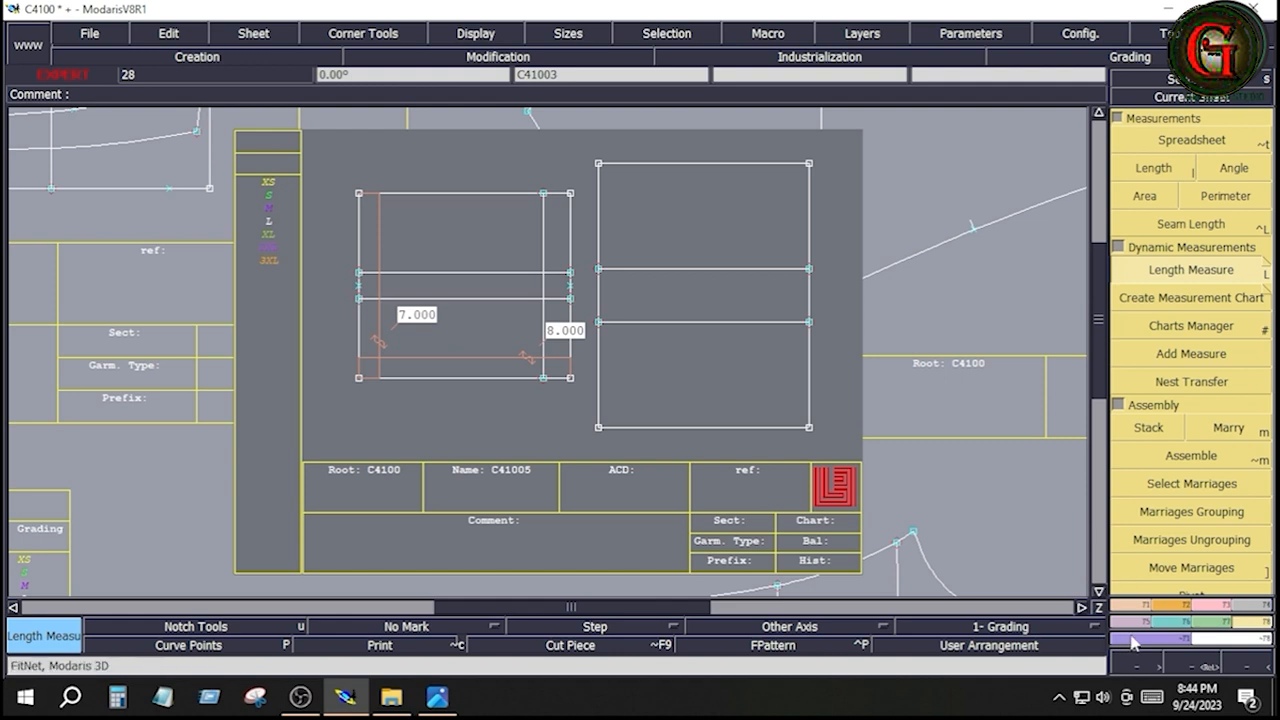
Draw a rectangle 25 inches wide and 1 inch high above the two pocket rectangles on sheet C41005
click(1178, 613)
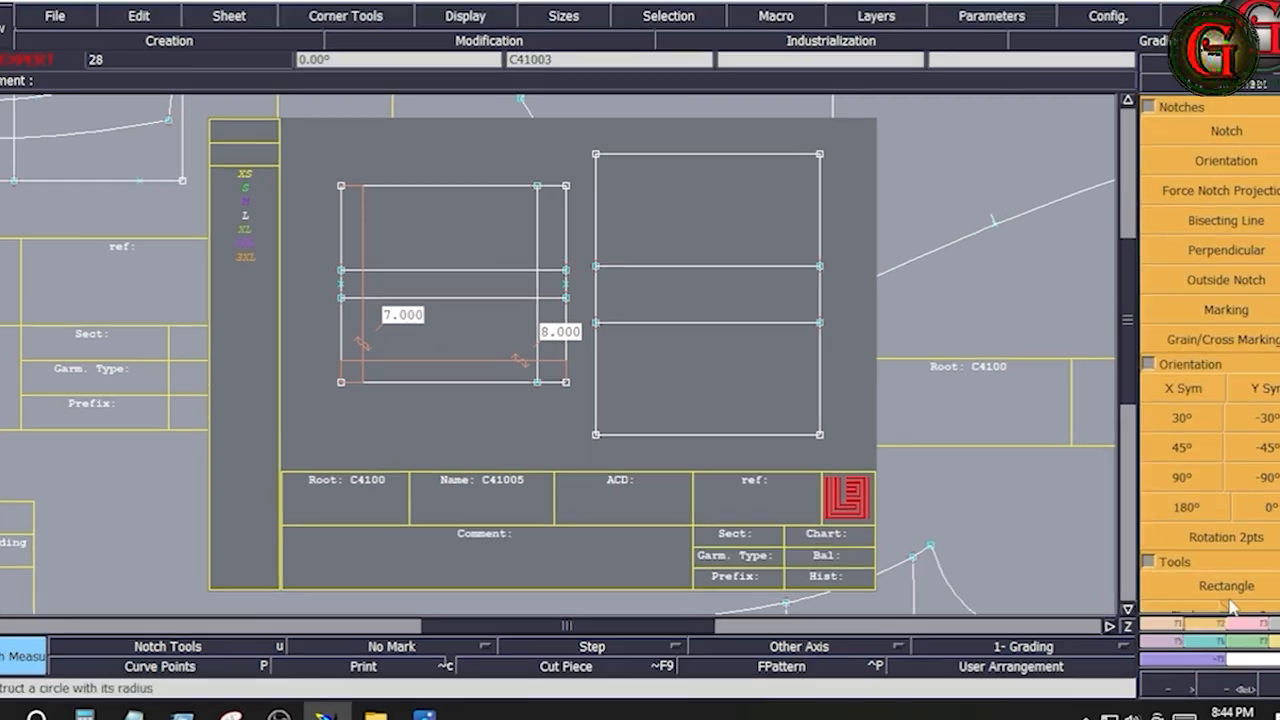
click(1230, 591)
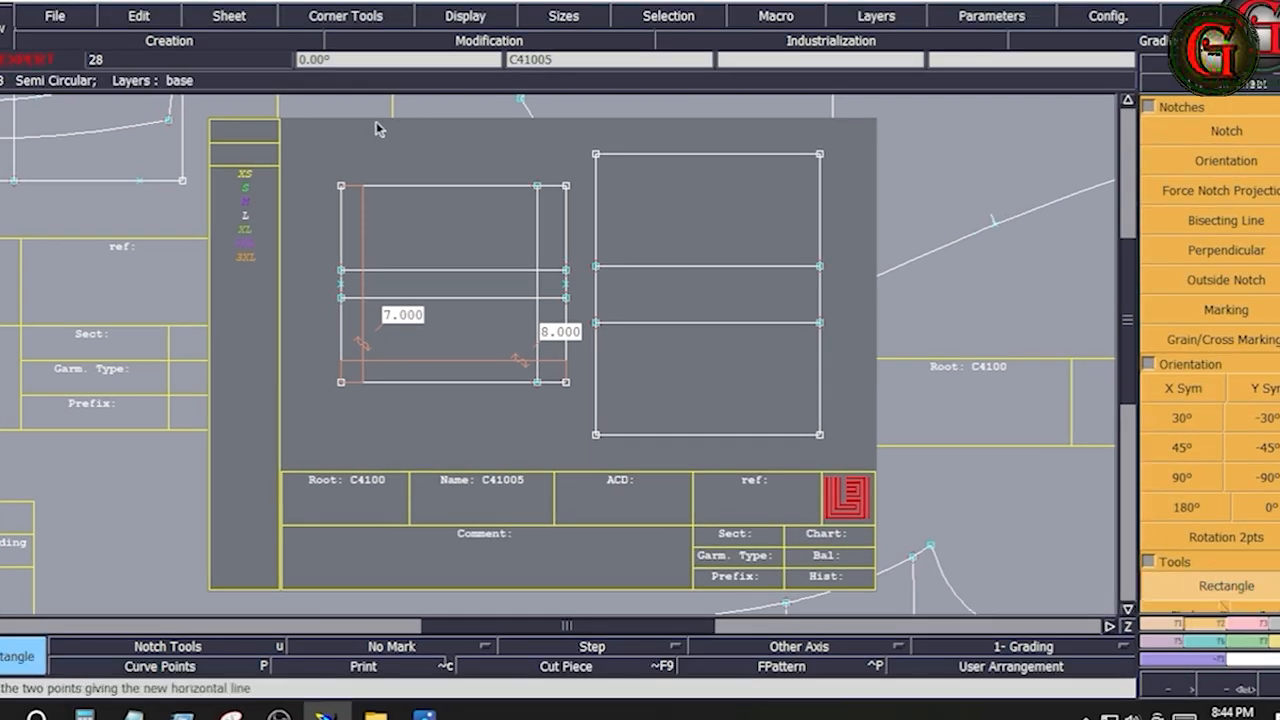
click(350, 122)
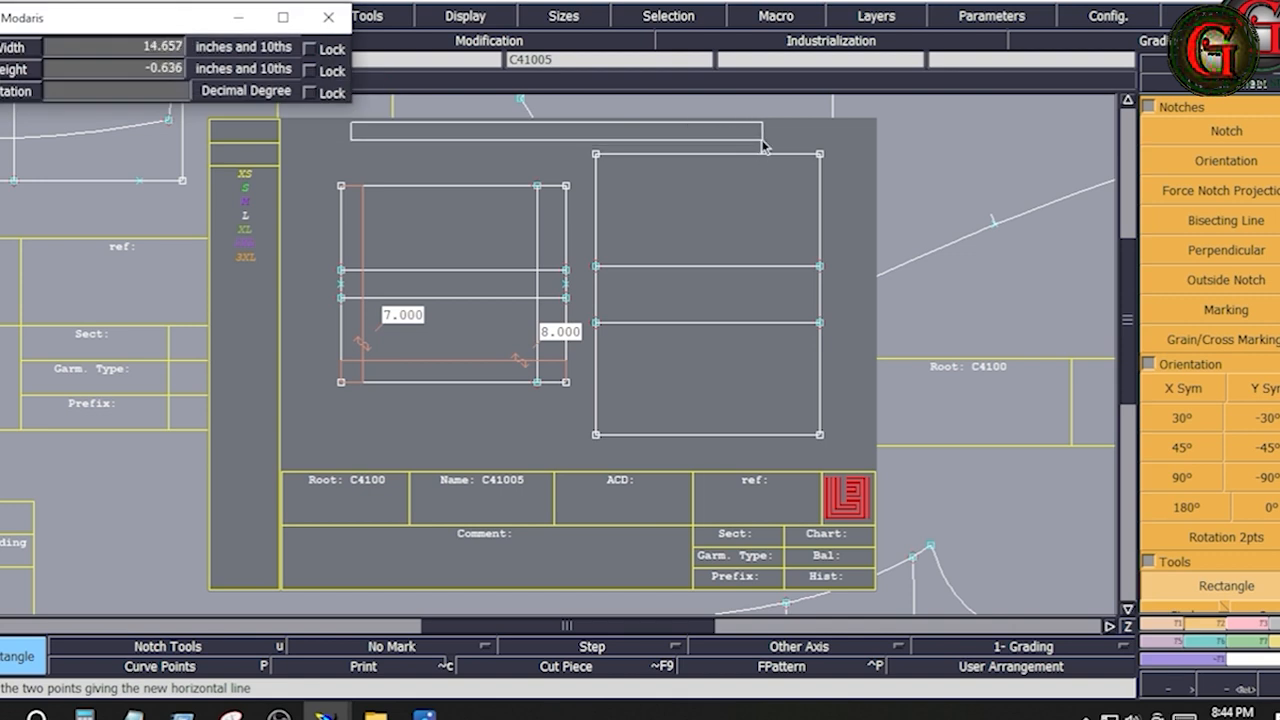
key(Down)
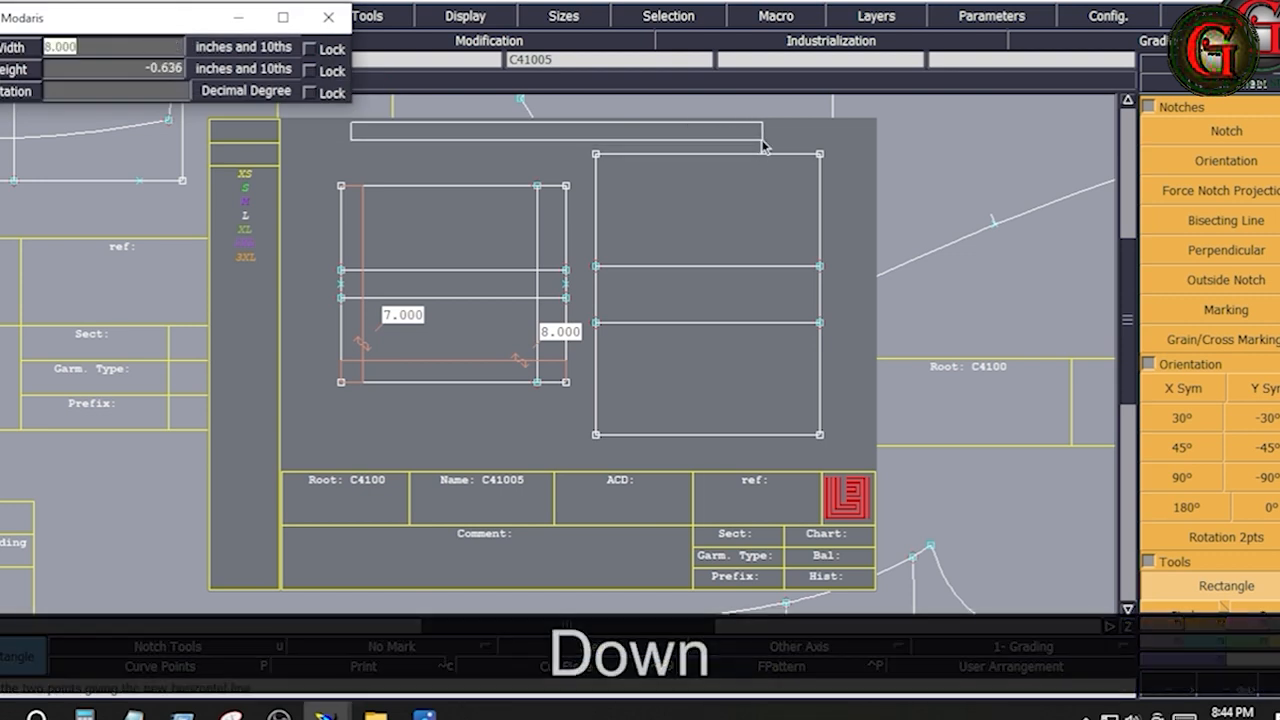
text(25)
key(Down)
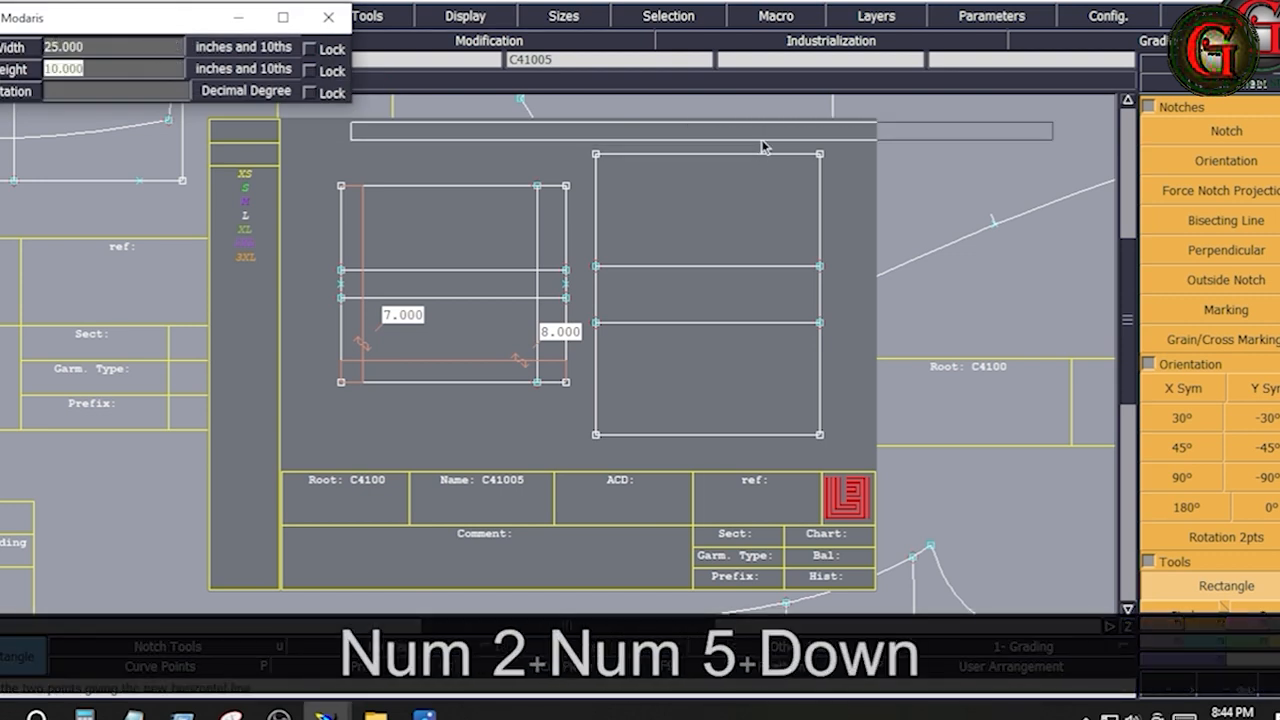
text(1)
key(Return)
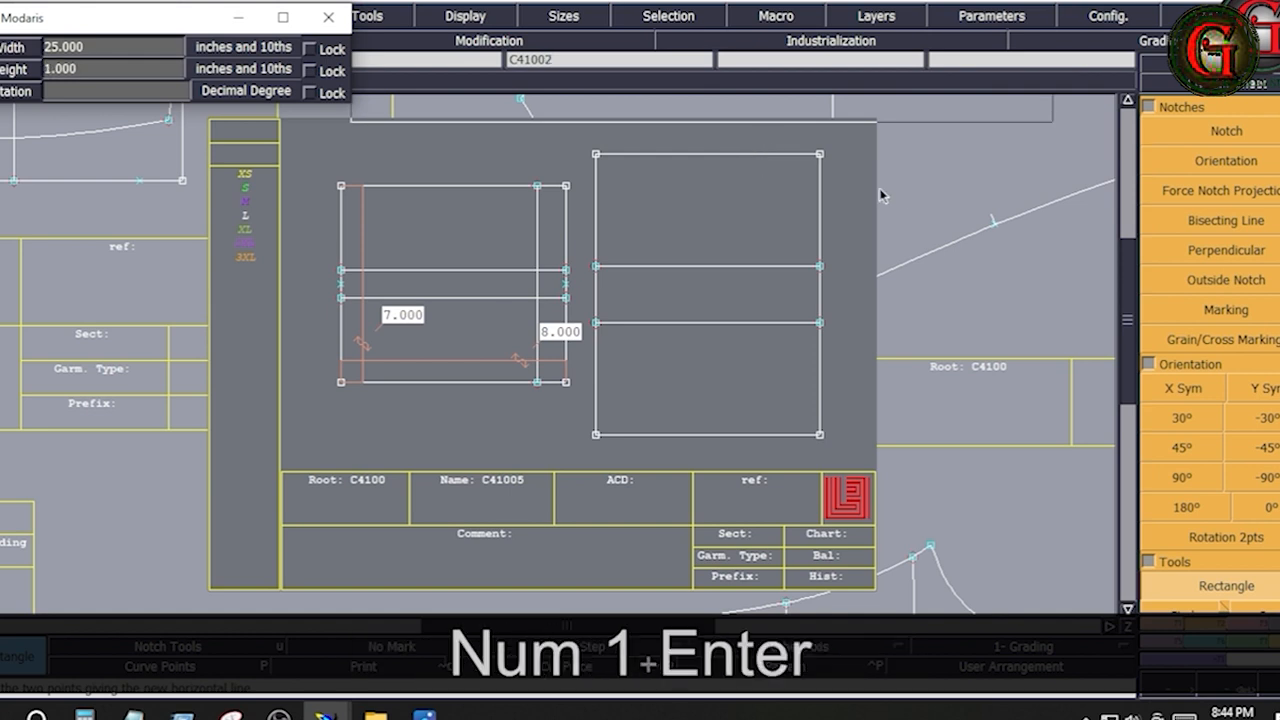
key(Home)
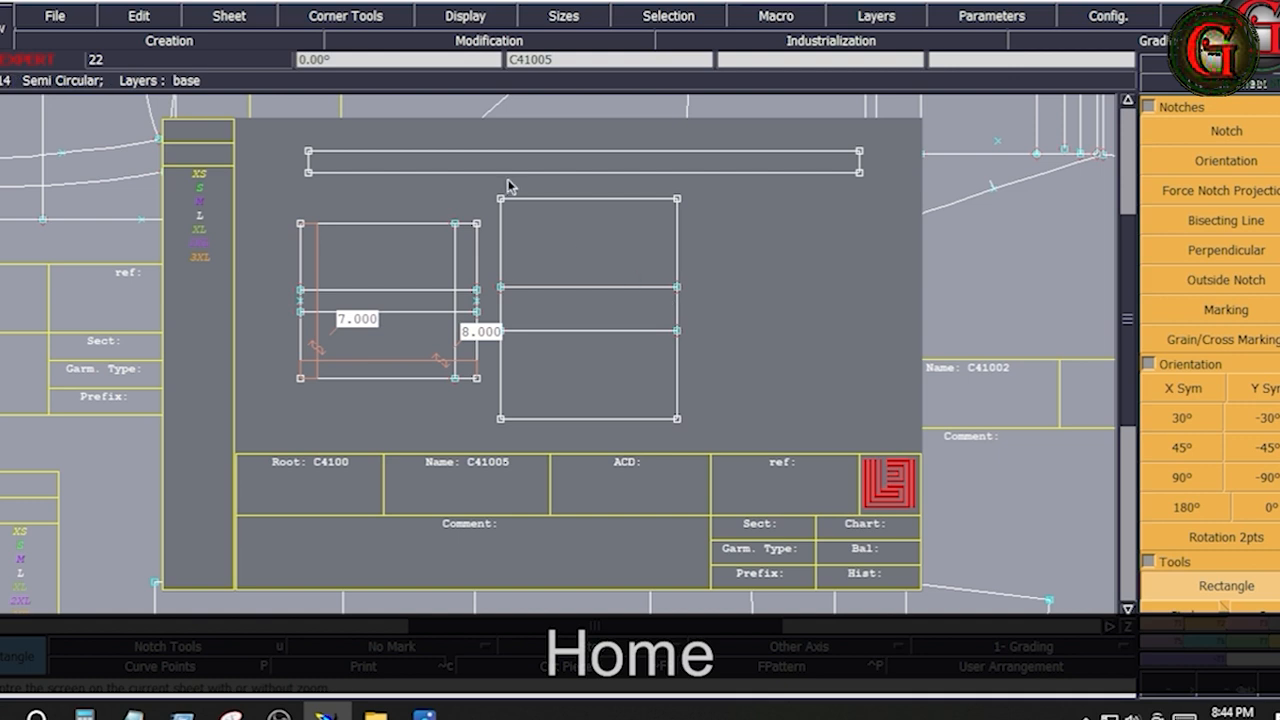
drag(487, 181, 720, 445)
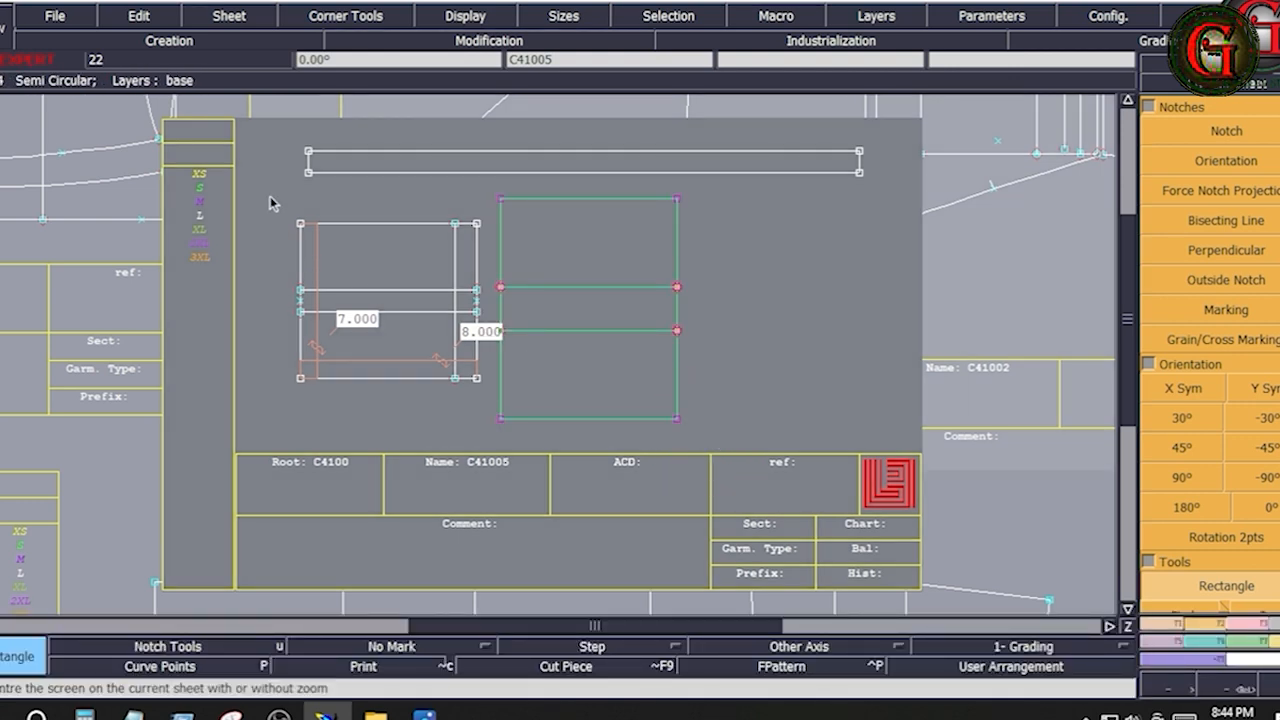
drag(270, 203, 498, 405)
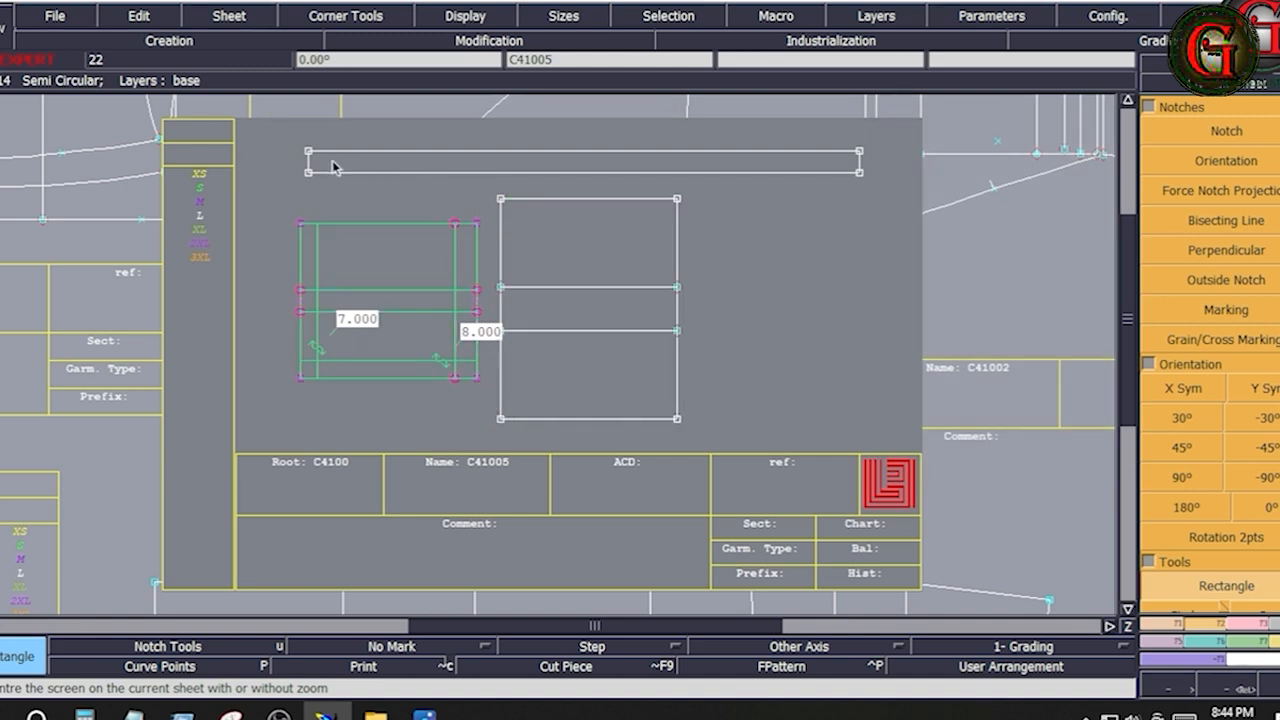
drag(284, 140, 884, 196)
click(829, 254)
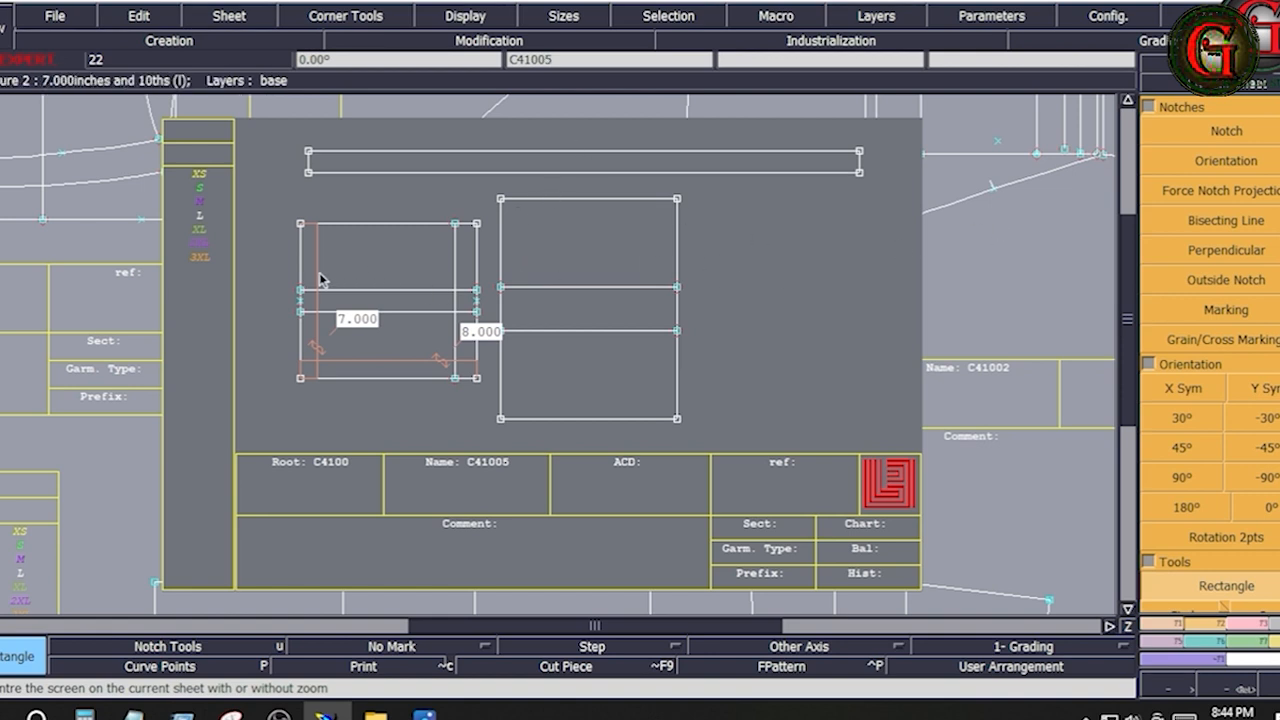
Create a vertical parallel 5.25 inches inside the smaller rectangle's left edge
key(Return)
mouse_move(254, 194)
mouse_down()
mouse_move(443, 329)
mouse_move(486, 420)
mouse_up()
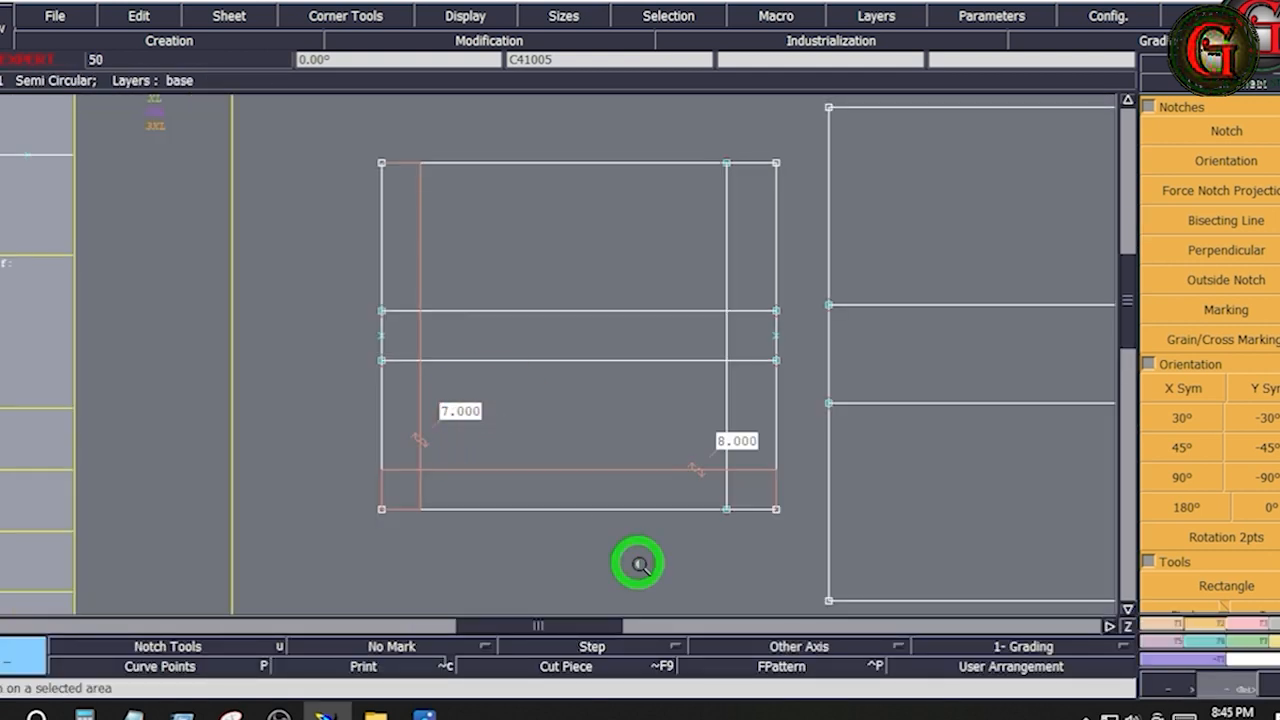
click(634, 560)
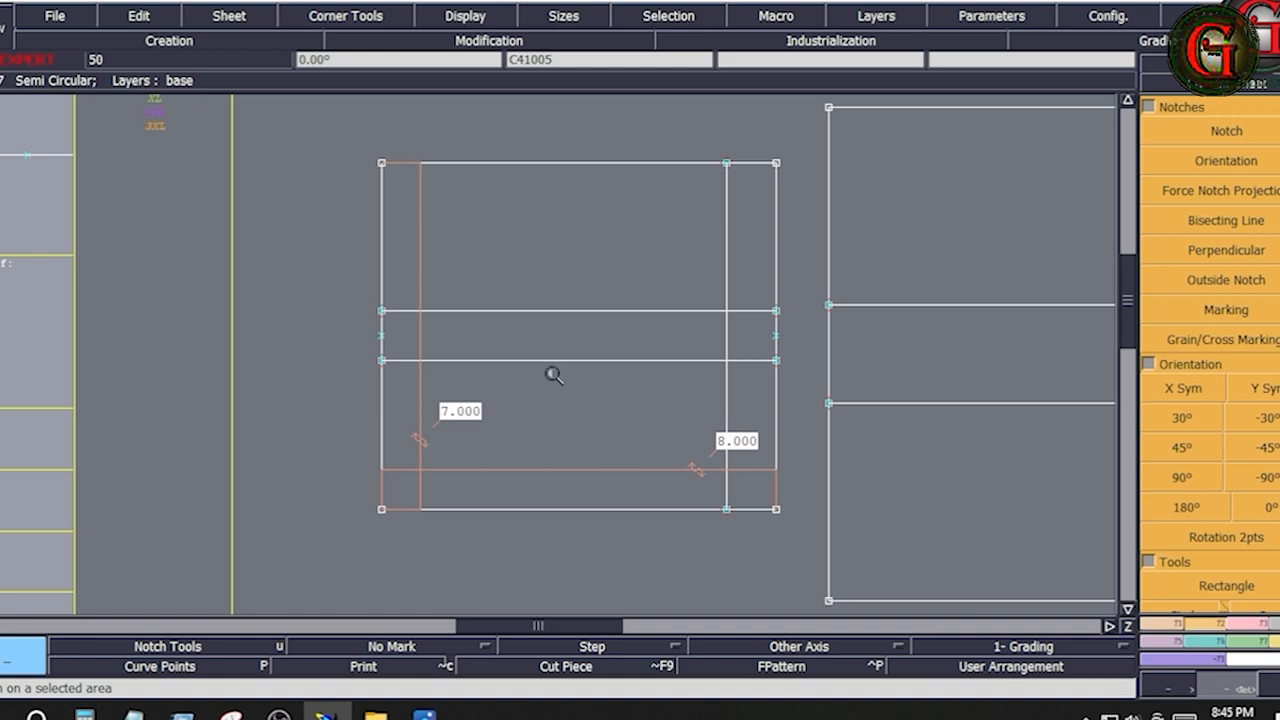
click(1167, 623)
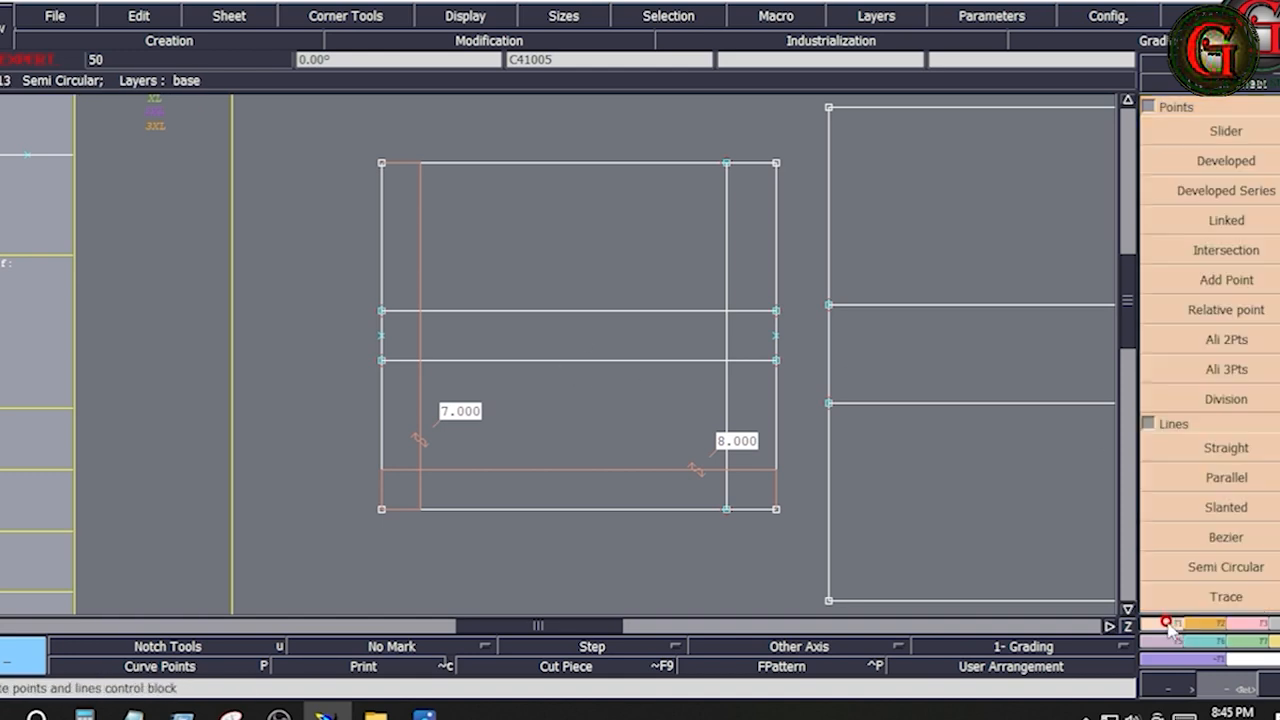
click(1226, 477)
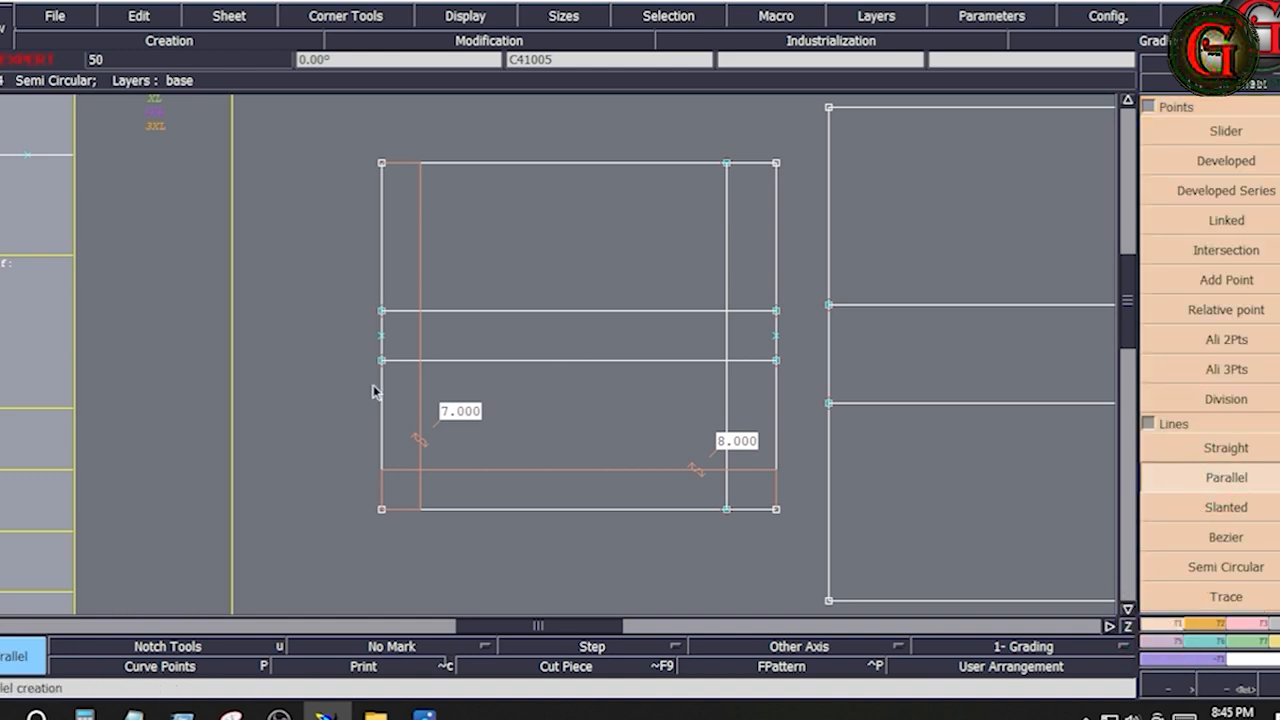
click(378, 389)
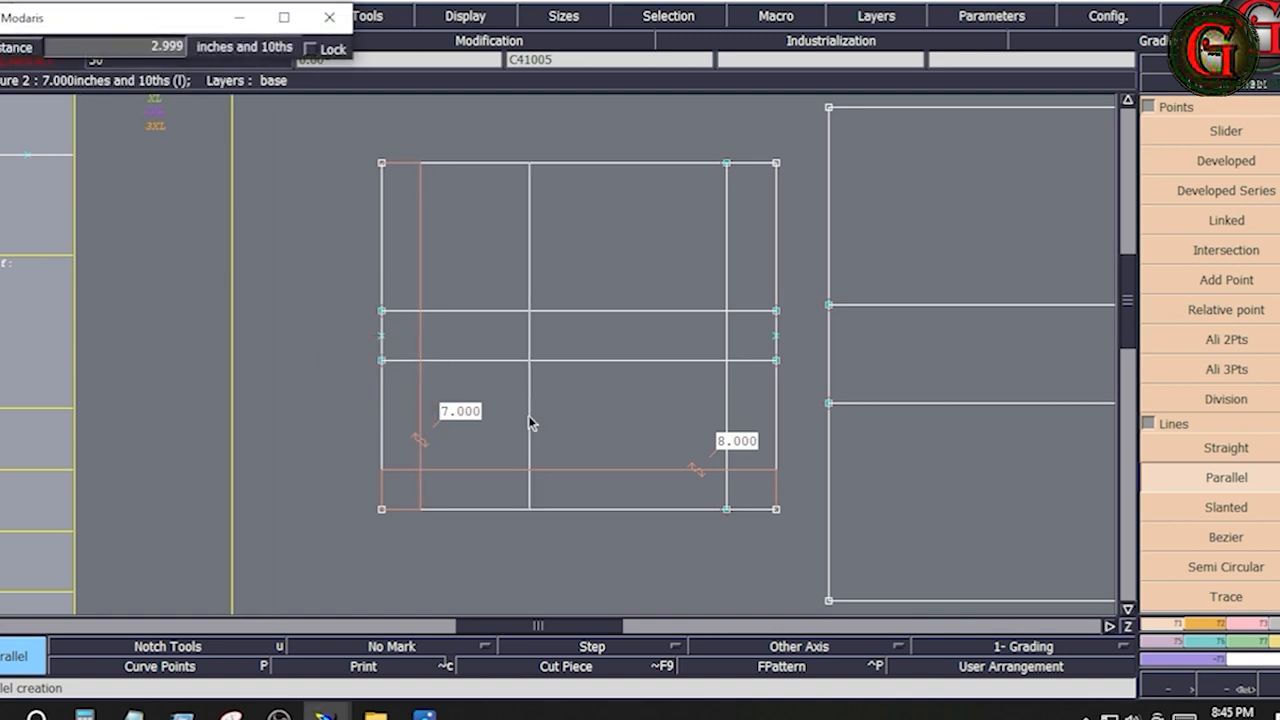
key(Down)
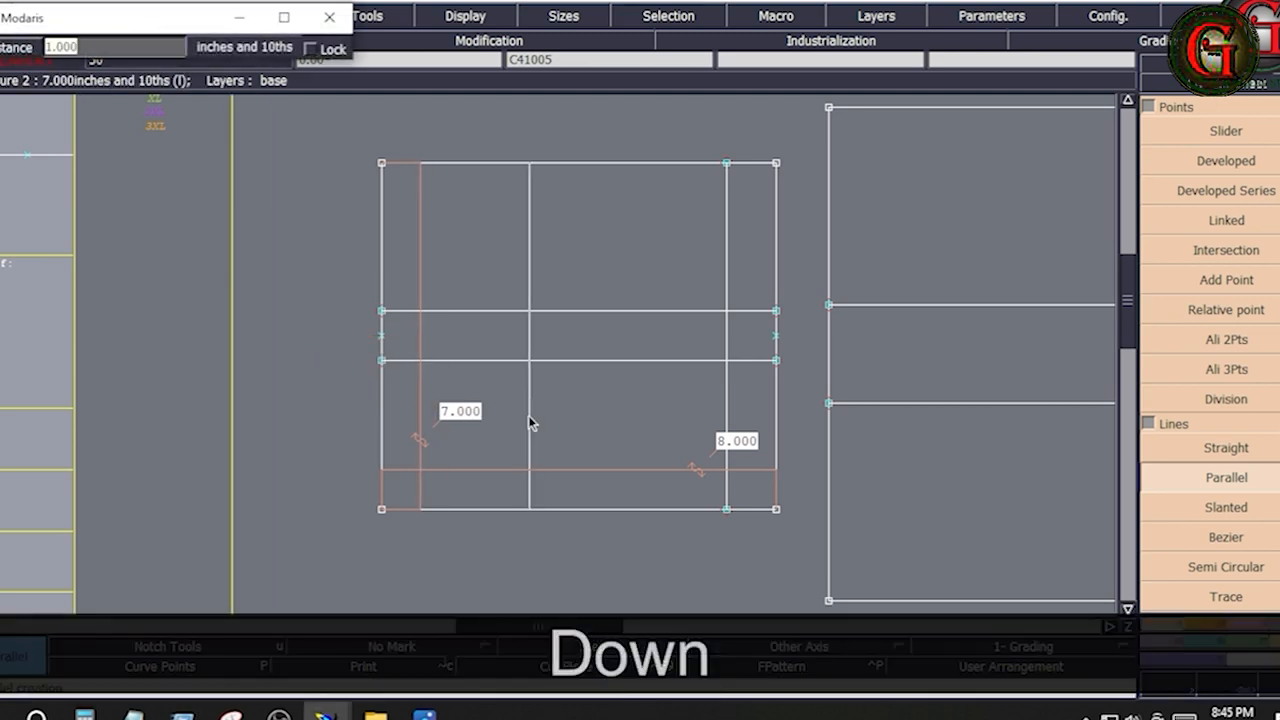
text(5.25)
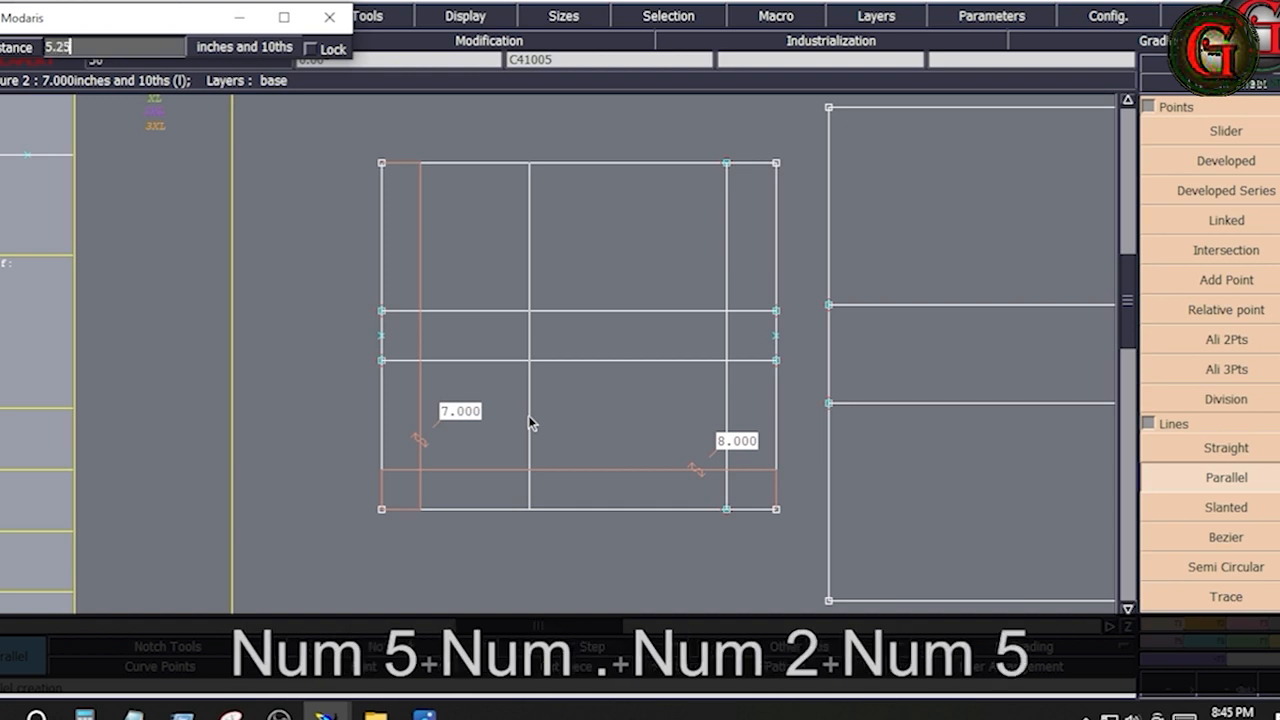
key(Return)
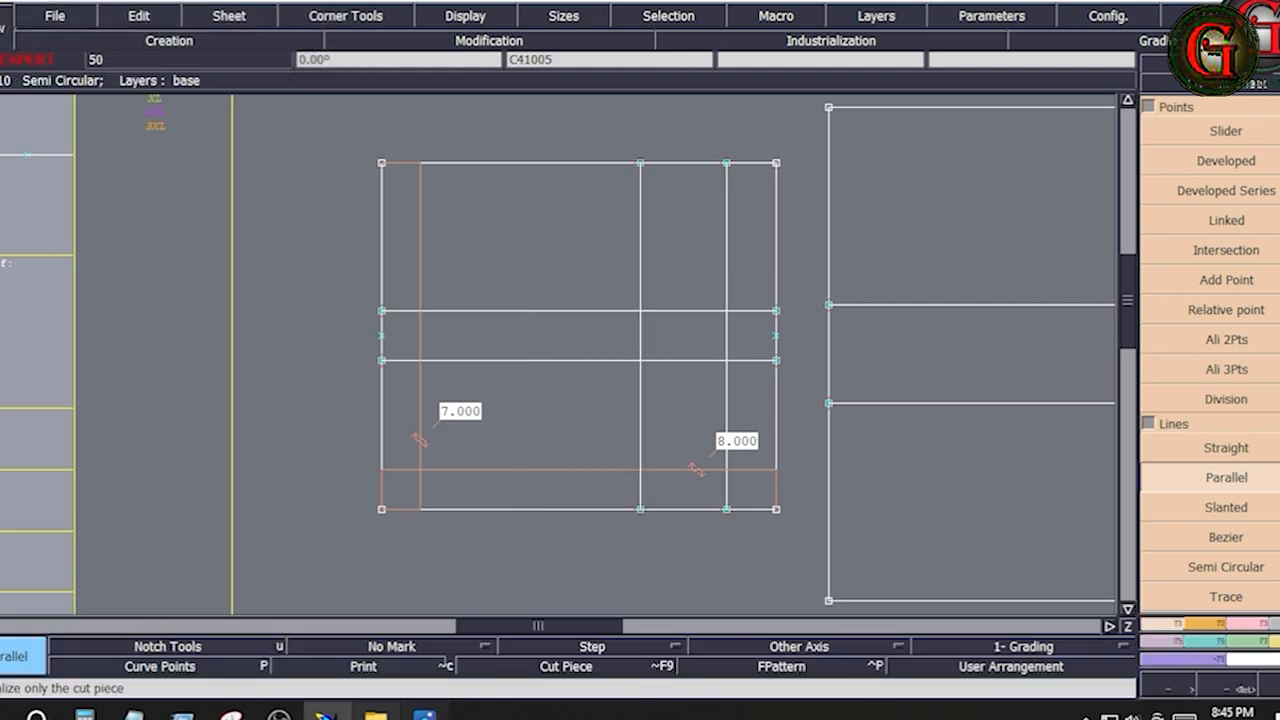
Switch to the tech pack images in the photo viewer and consult the pants drawing after the measurement sheet
click(497, 588)
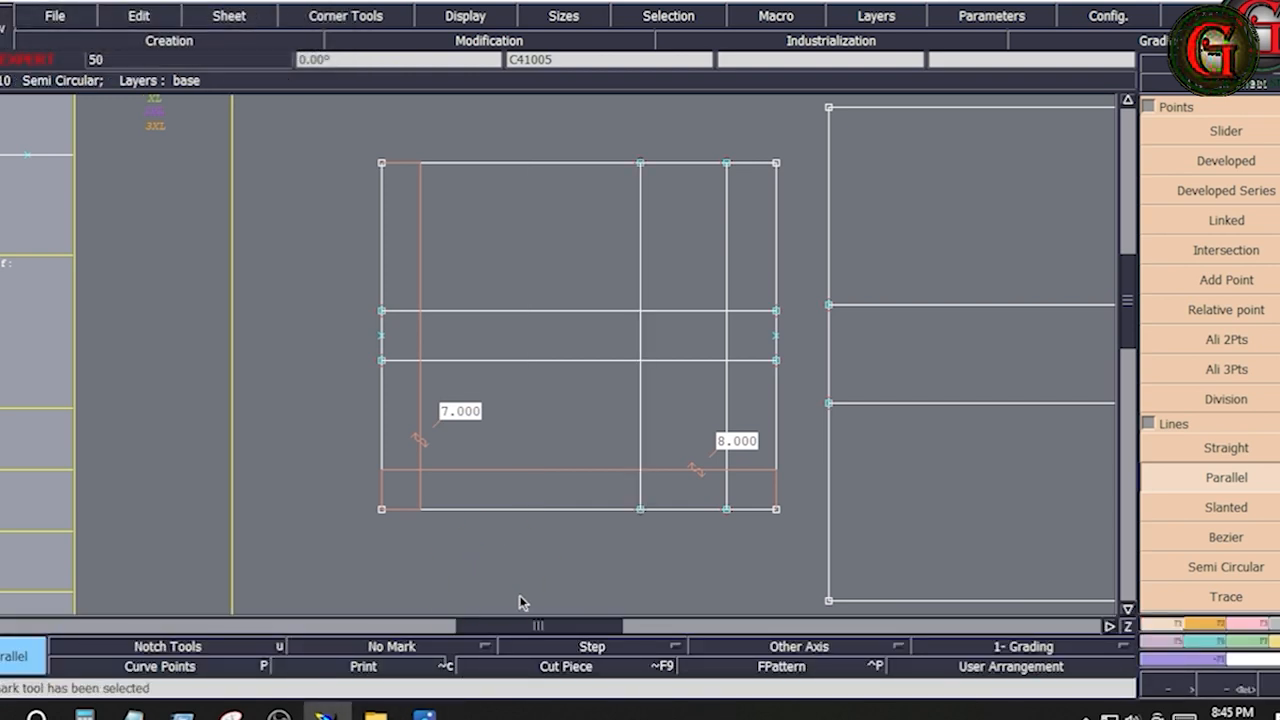
click(424, 712)
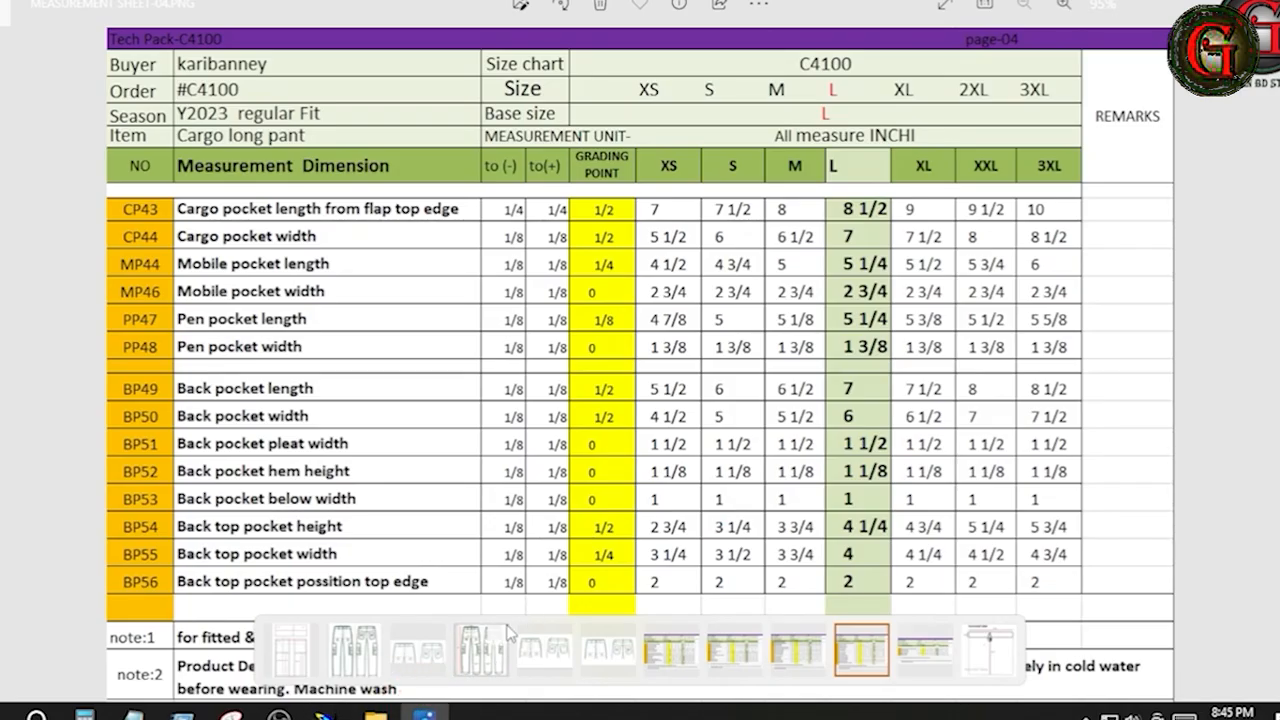
ctrl+click(356, 640)
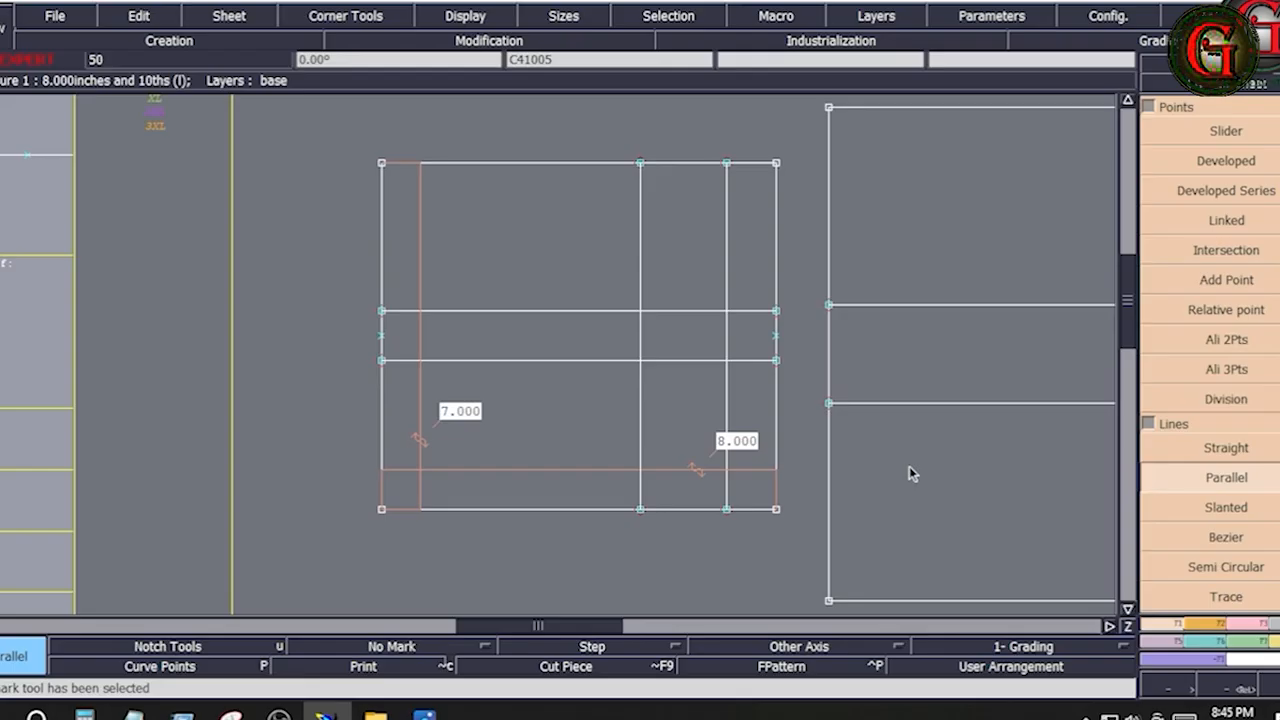
Try a horizontal parallel near the smaller rectangle's top edge, and undo it
click(1214, 479)
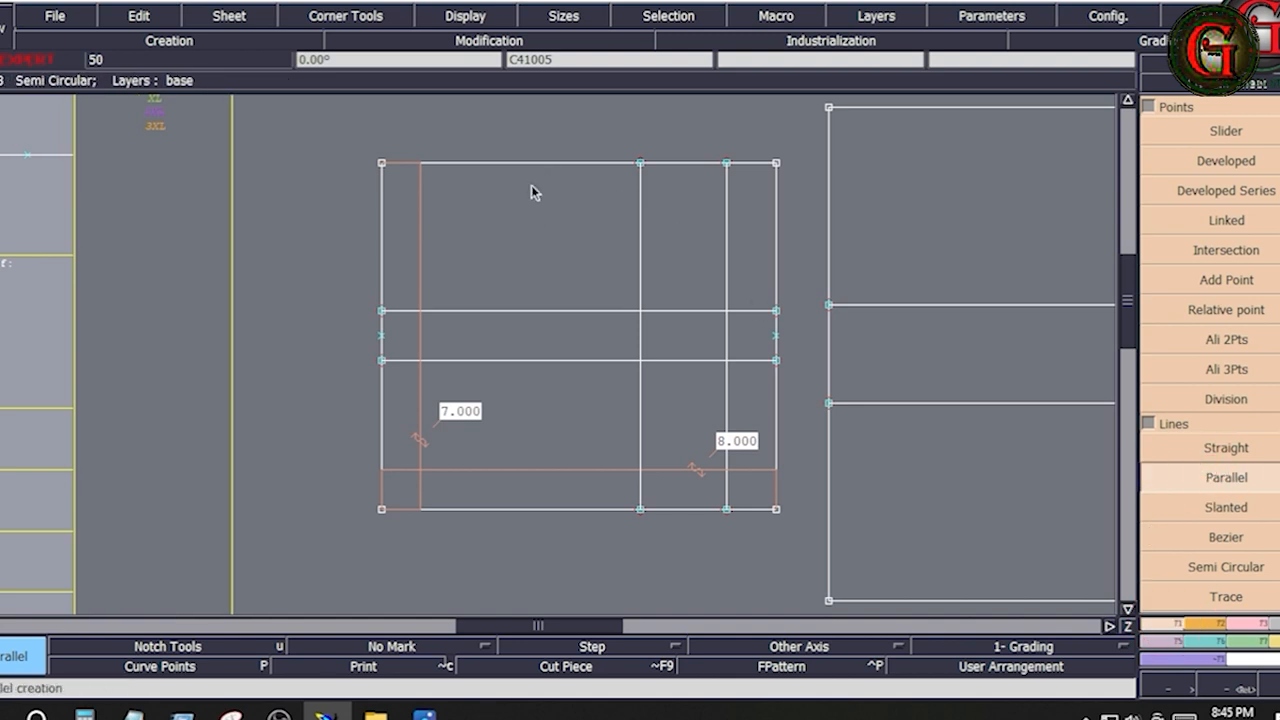
click(476, 161)
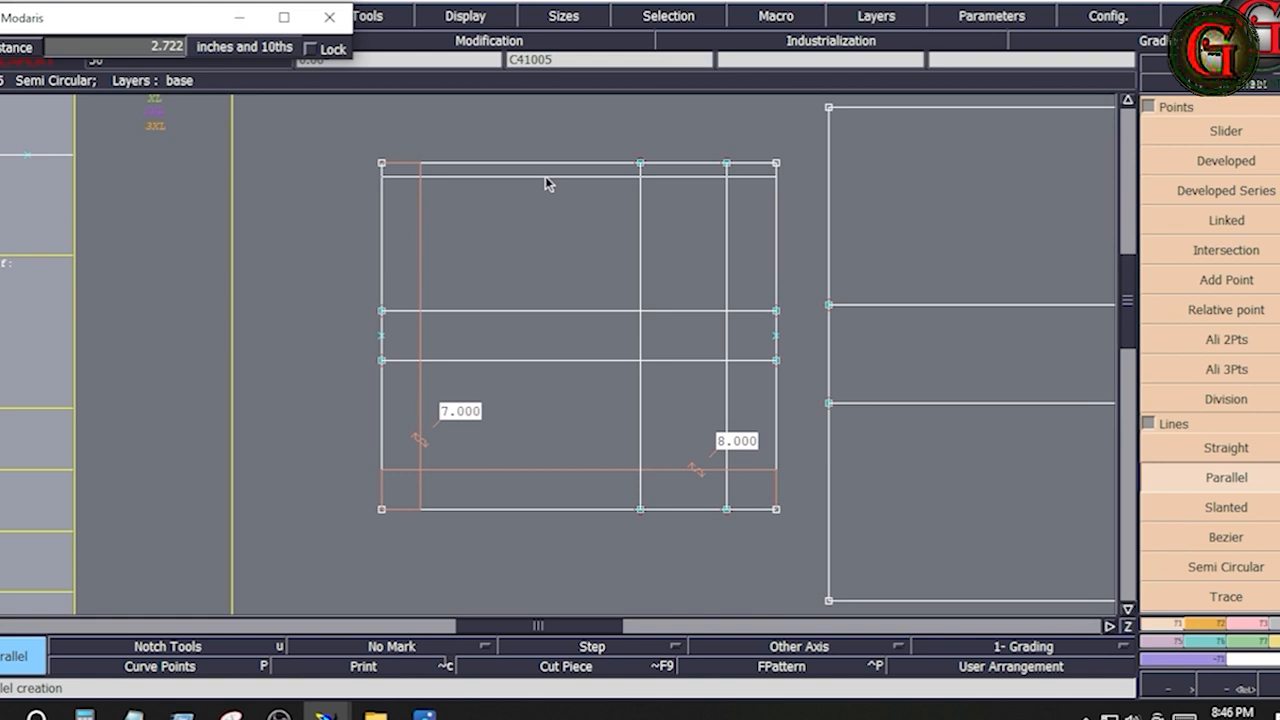
click(485, 204)
key(ctrl+z)
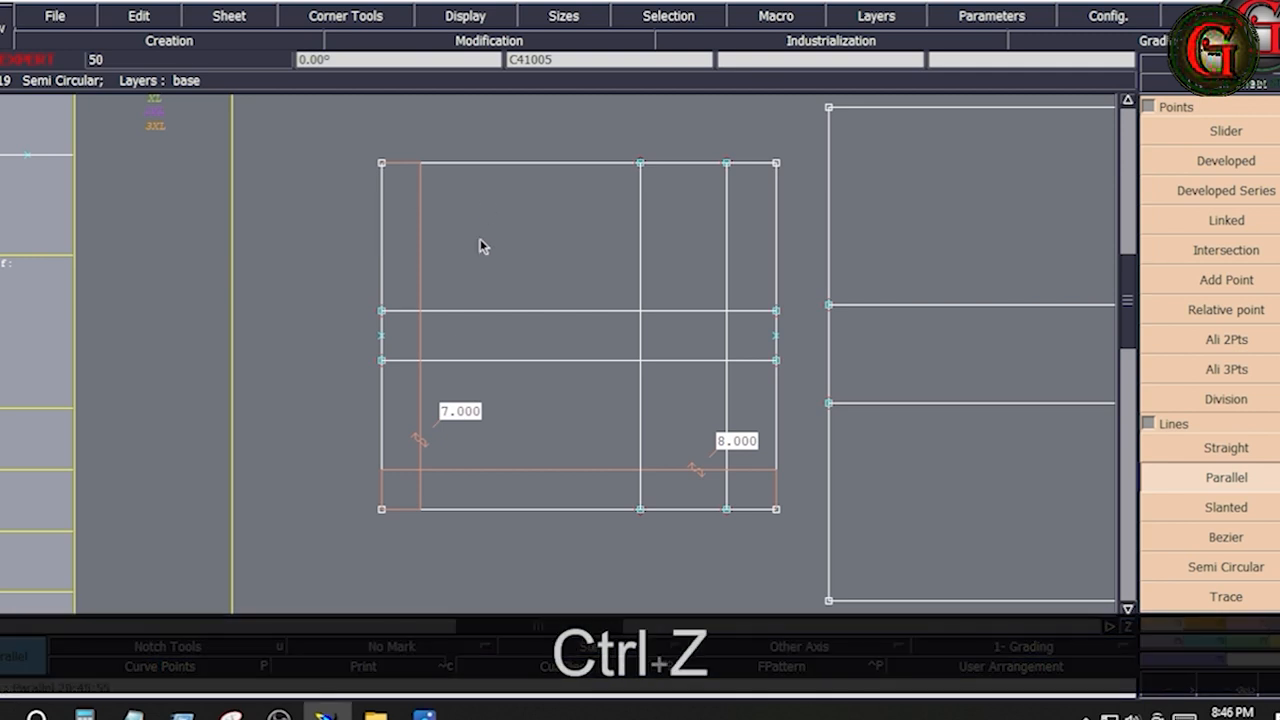
Create a horizontal parallel 0.375 inch below the smaller rectangle's top edge
key(Down)
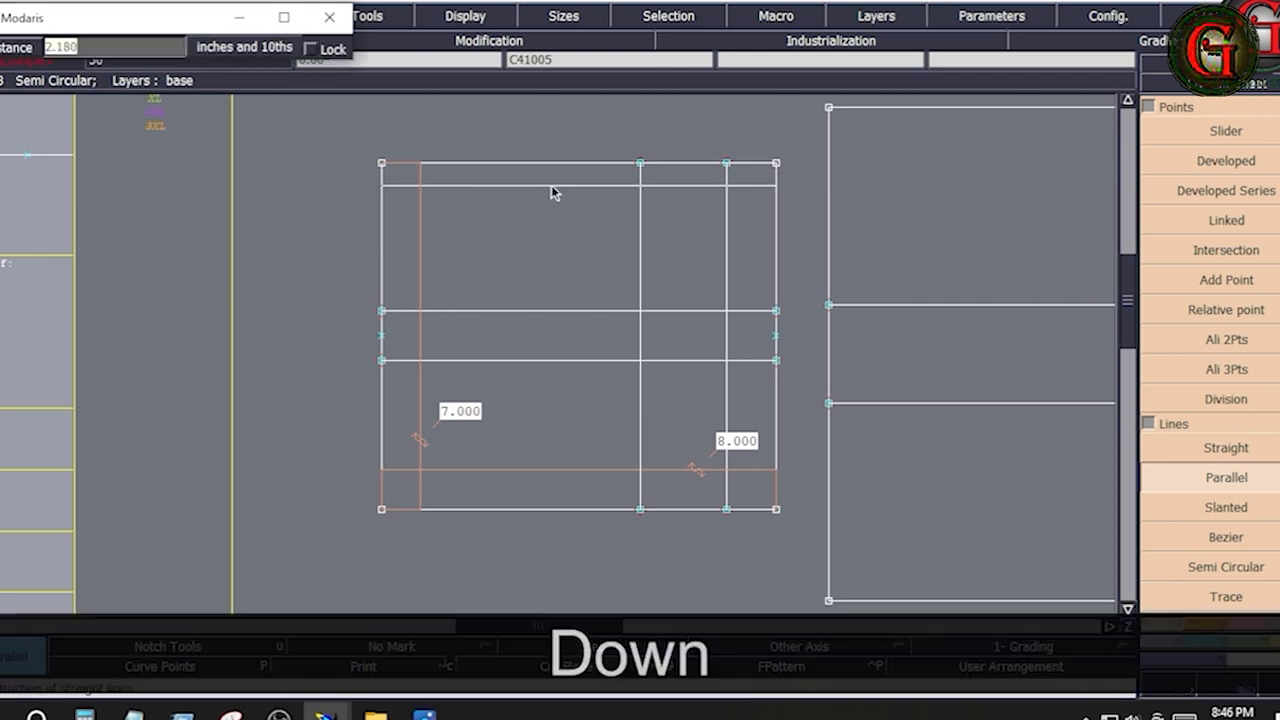
text(.375)
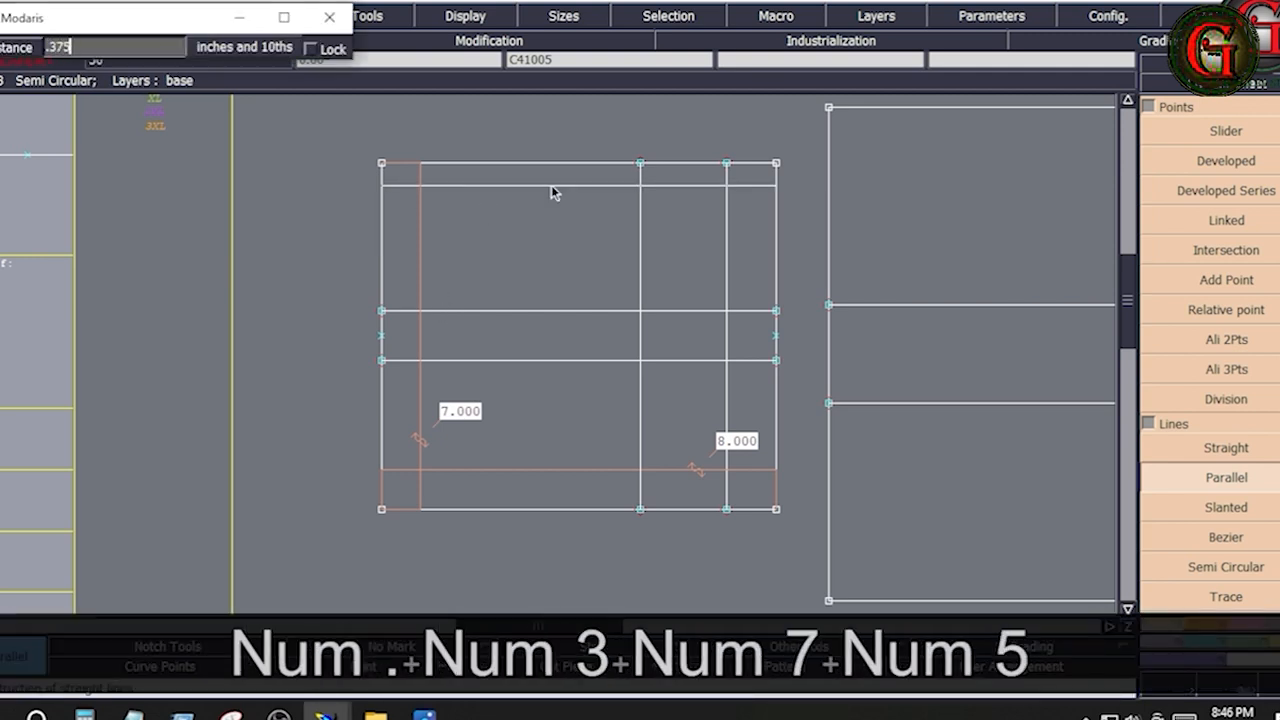
key(Return)
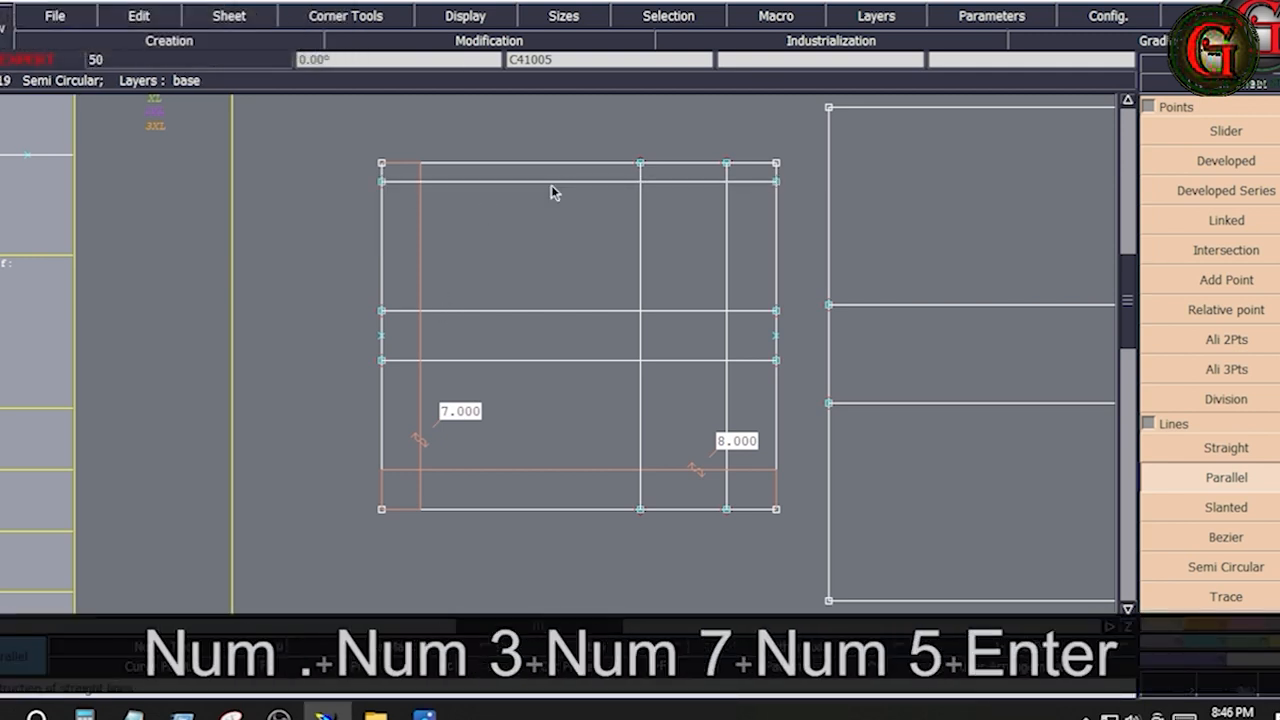
Create parallels 0.375 inch inside the smaller rectangle's left and bottom edges
click(381, 248)
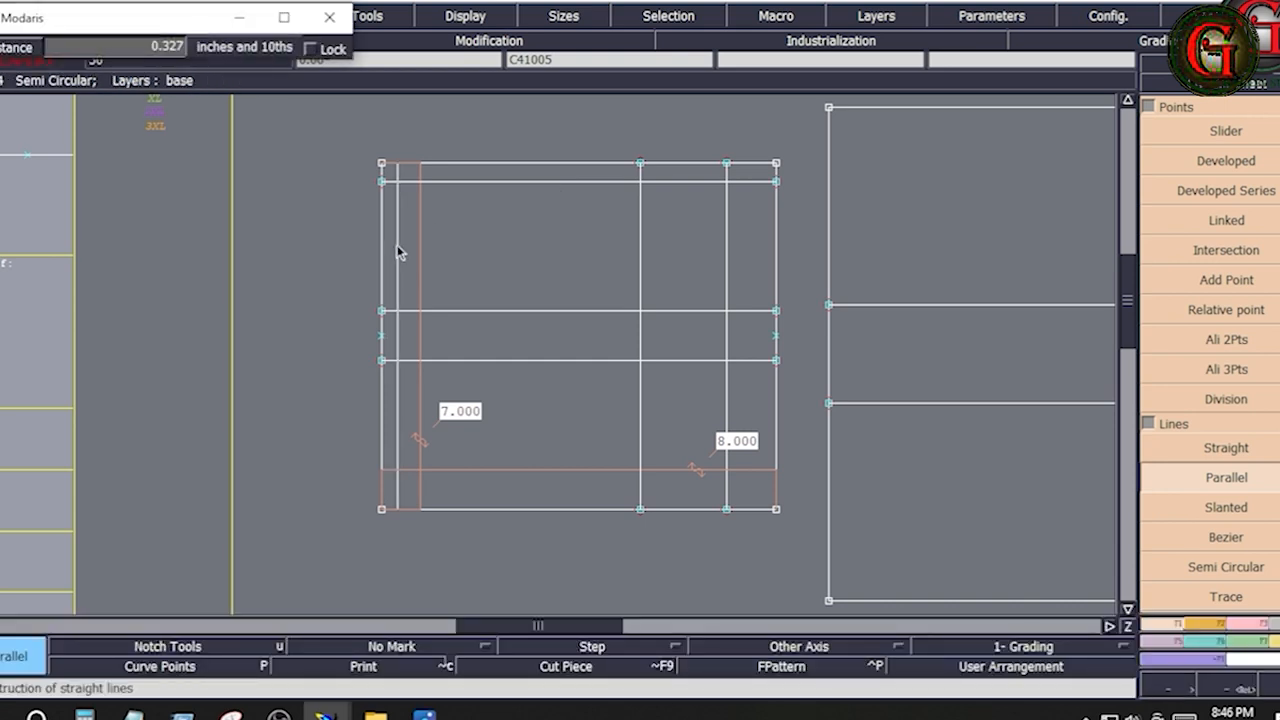
key(Down)
text(.375)
key(Return)
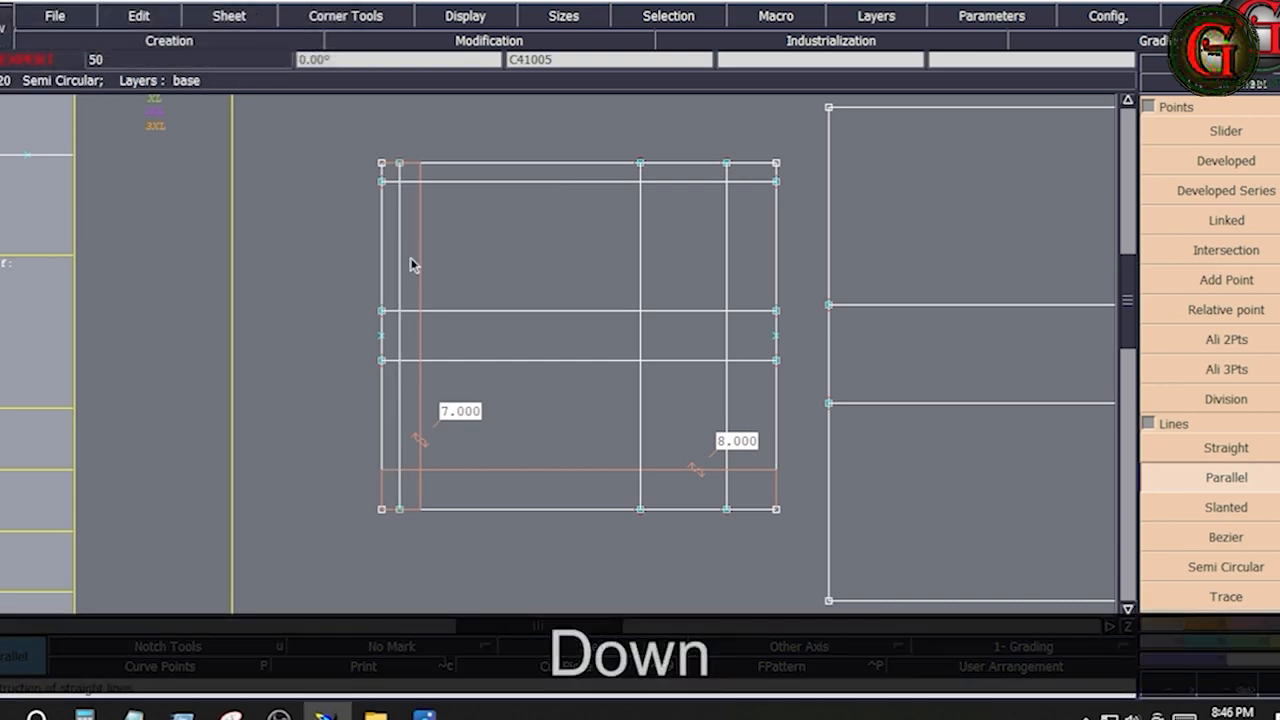
click(504, 510)
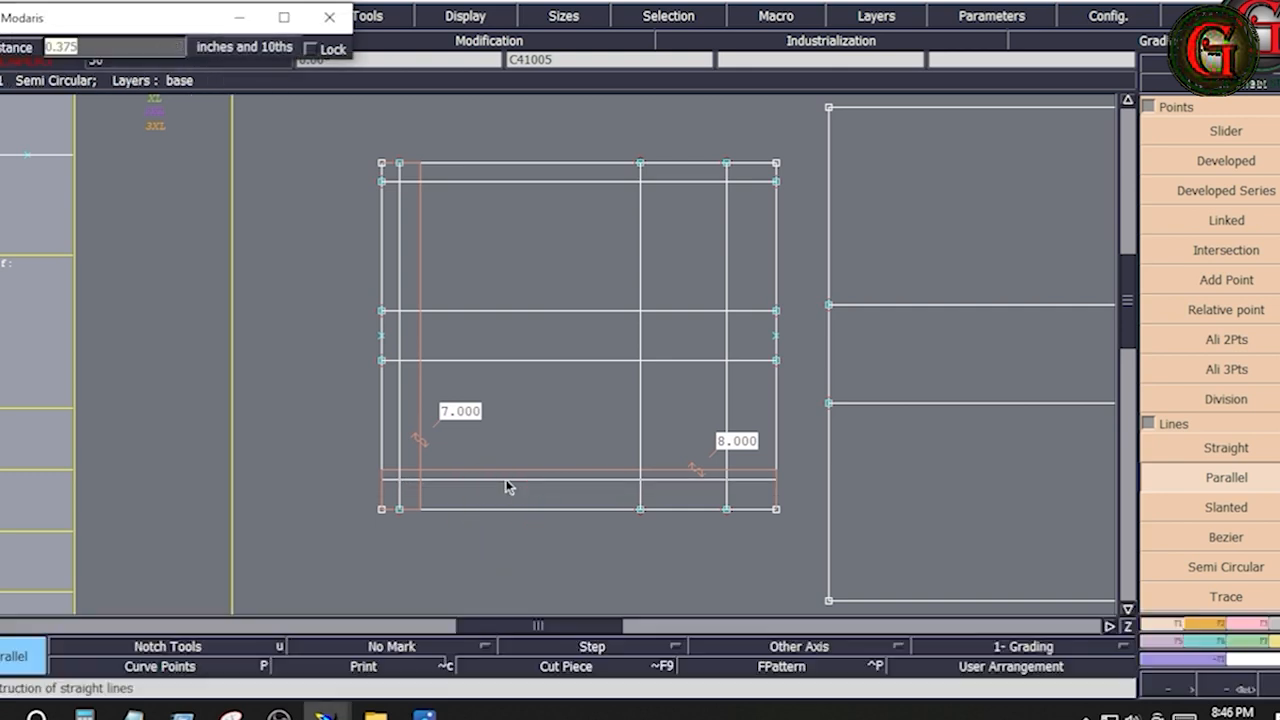
key(Down)
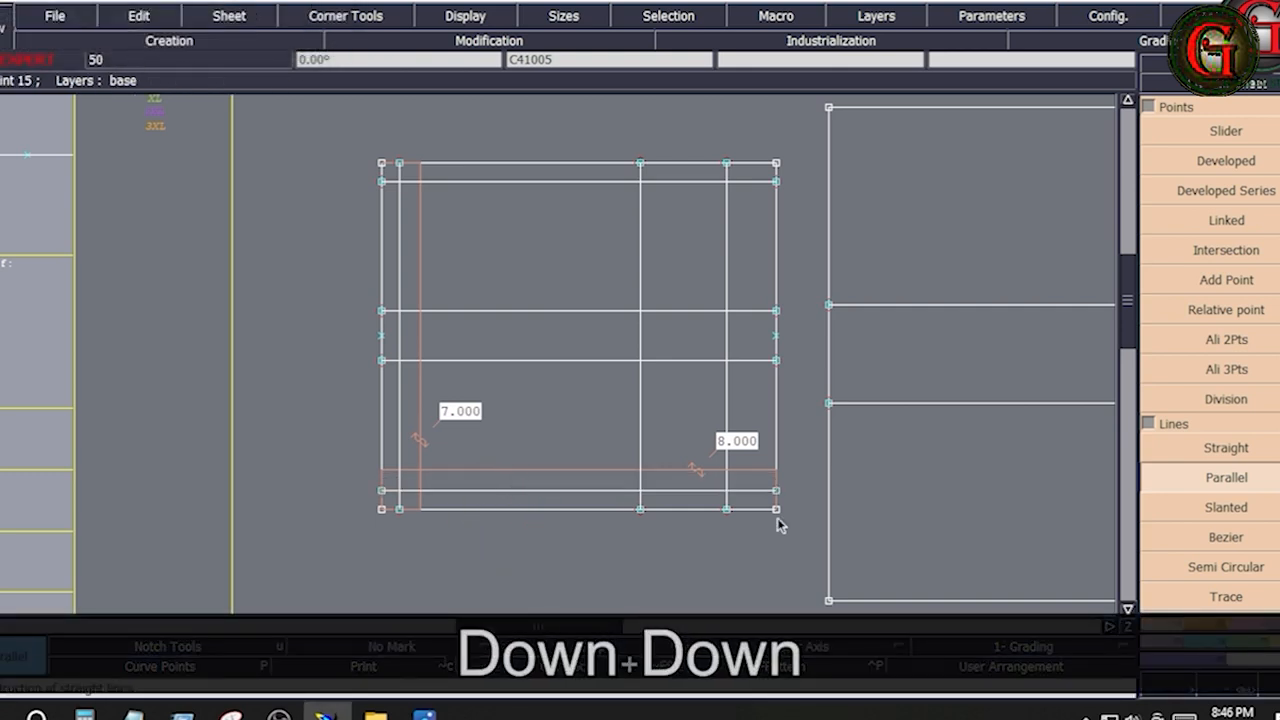
Trim the left and bottom 0.375-inch parallels to each other at the smaller rectangle's lower-left corner with Adjust 2 Lines
click(1250, 622)
click(1222, 250)
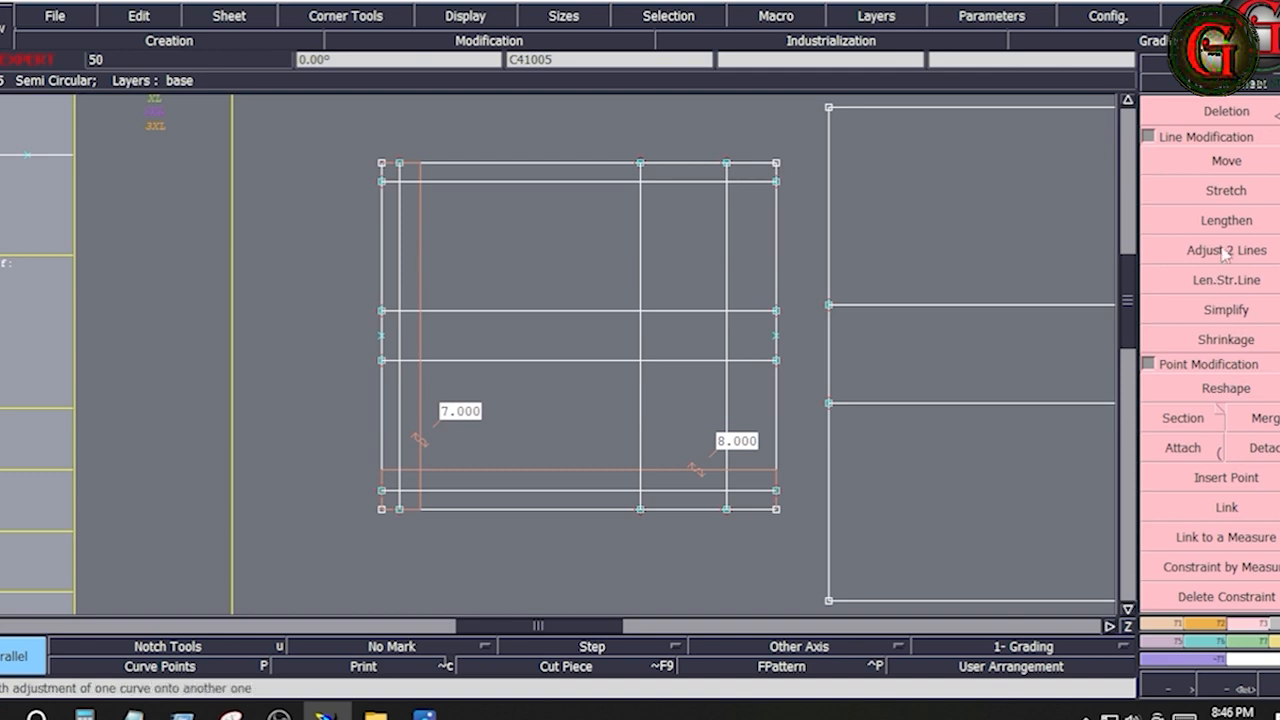
click(468, 490)
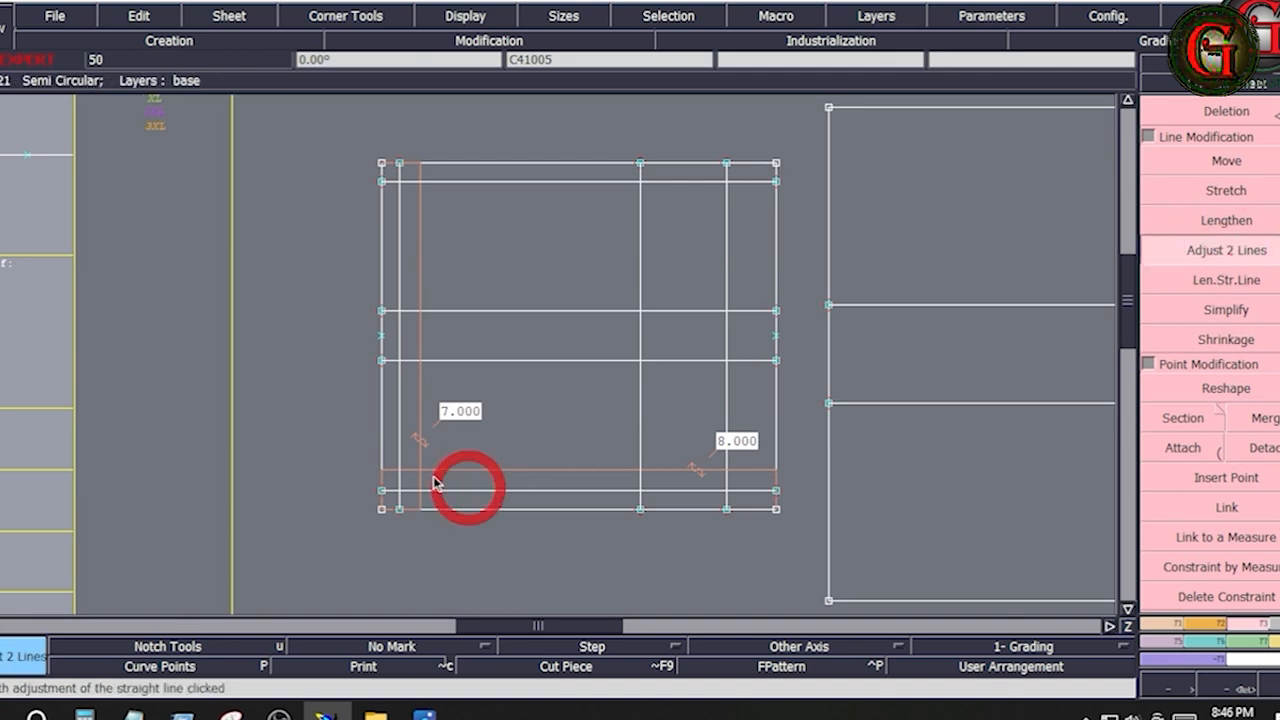
click(403, 456)
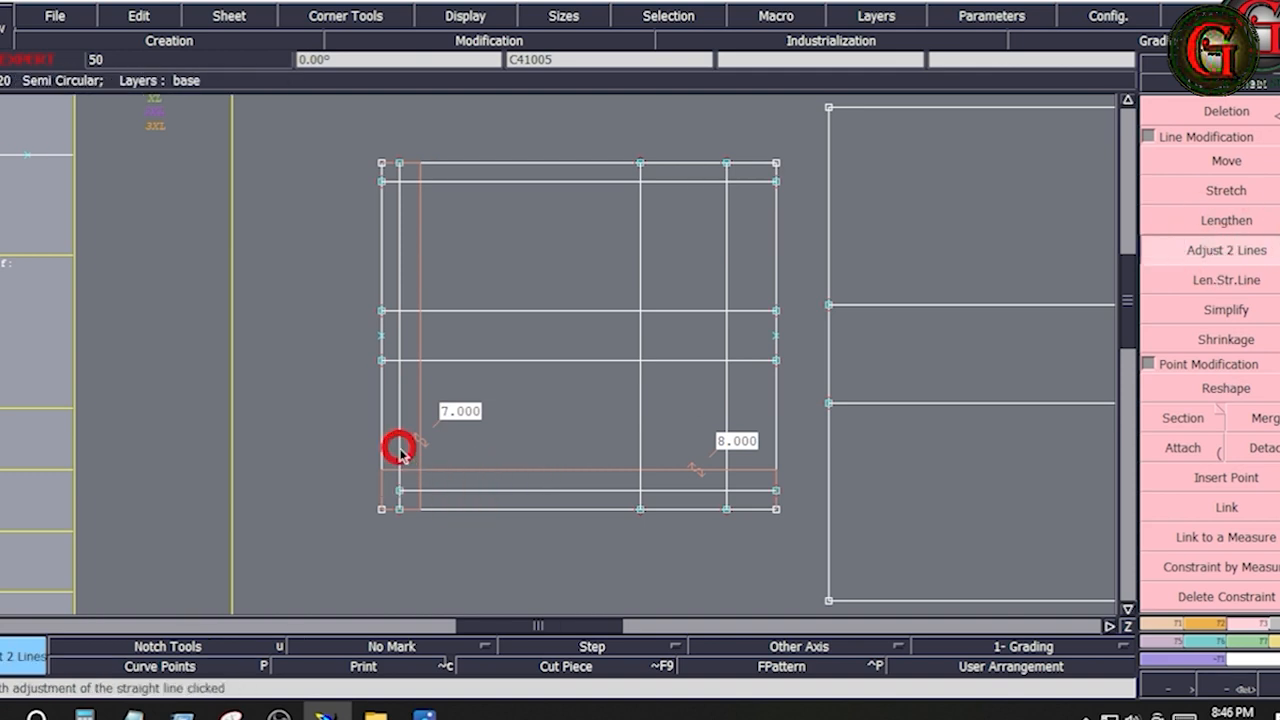
click(444, 500)
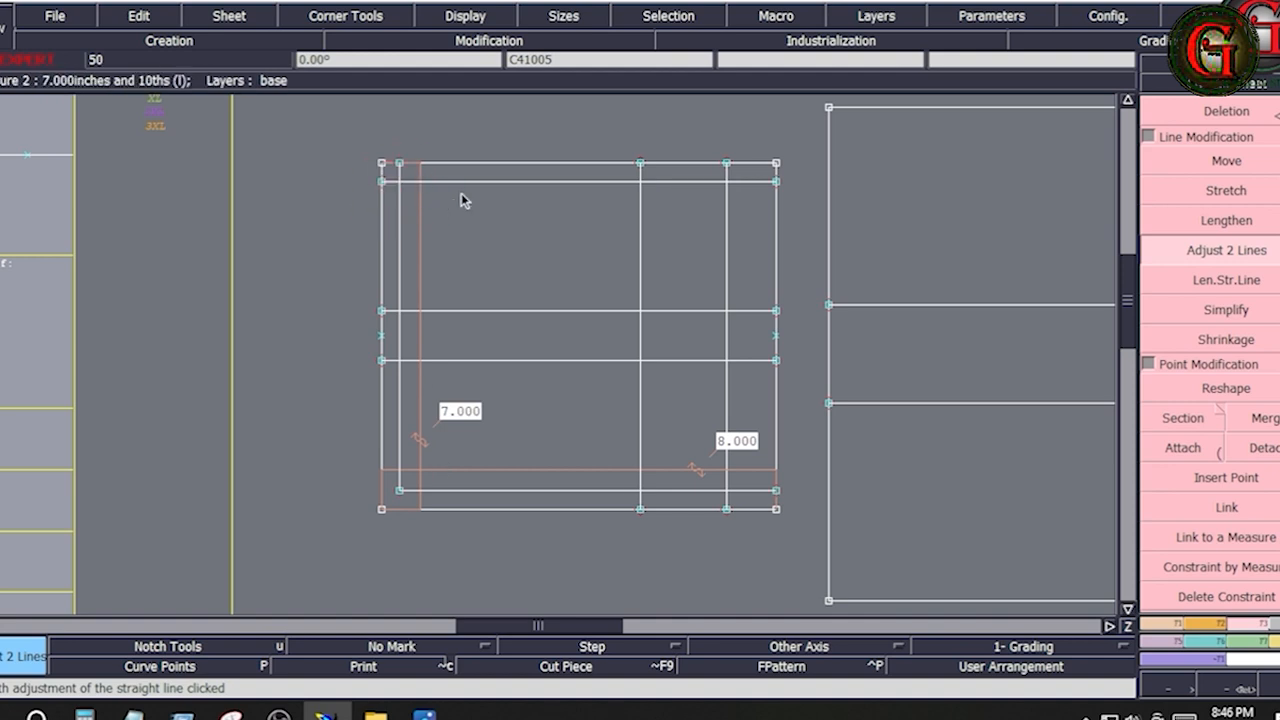
Trim the inner seam lines to each other at the upper-left, upper-right and lower-right corners of the smaller rectangle's inner outline
click(465, 186)
click(400, 208)
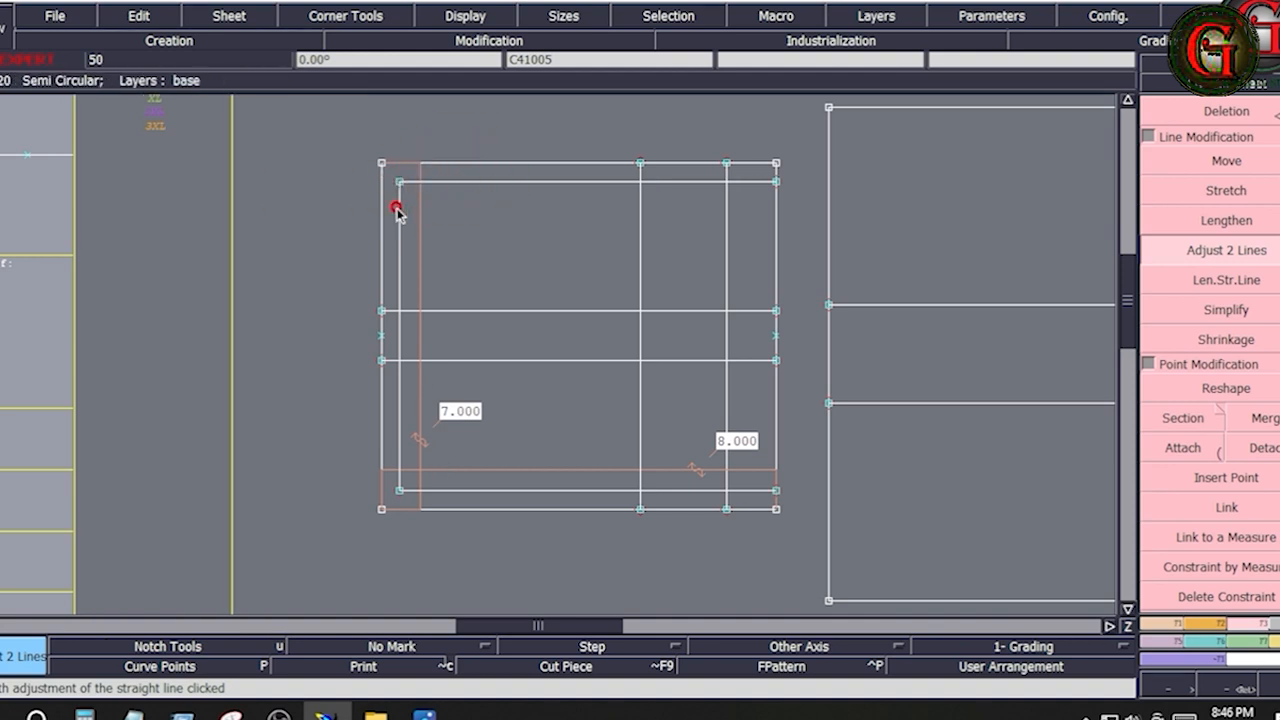
click(612, 184)
click(638, 206)
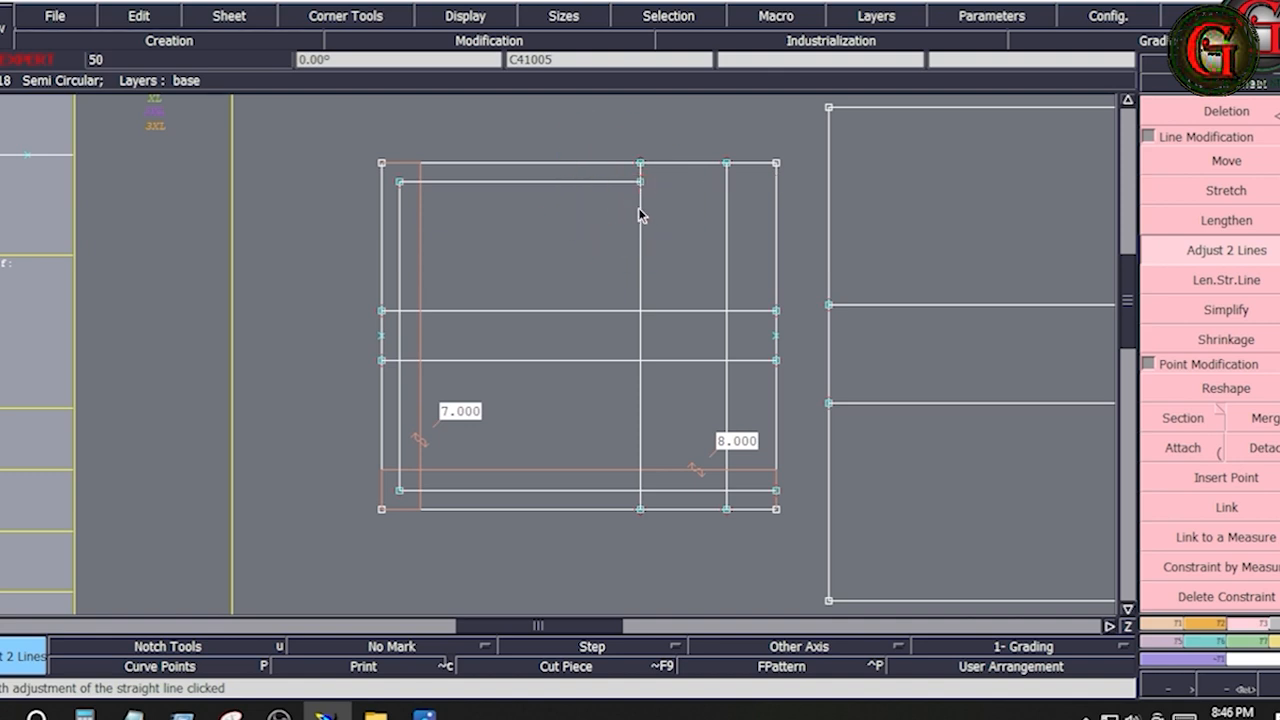
click(612, 182)
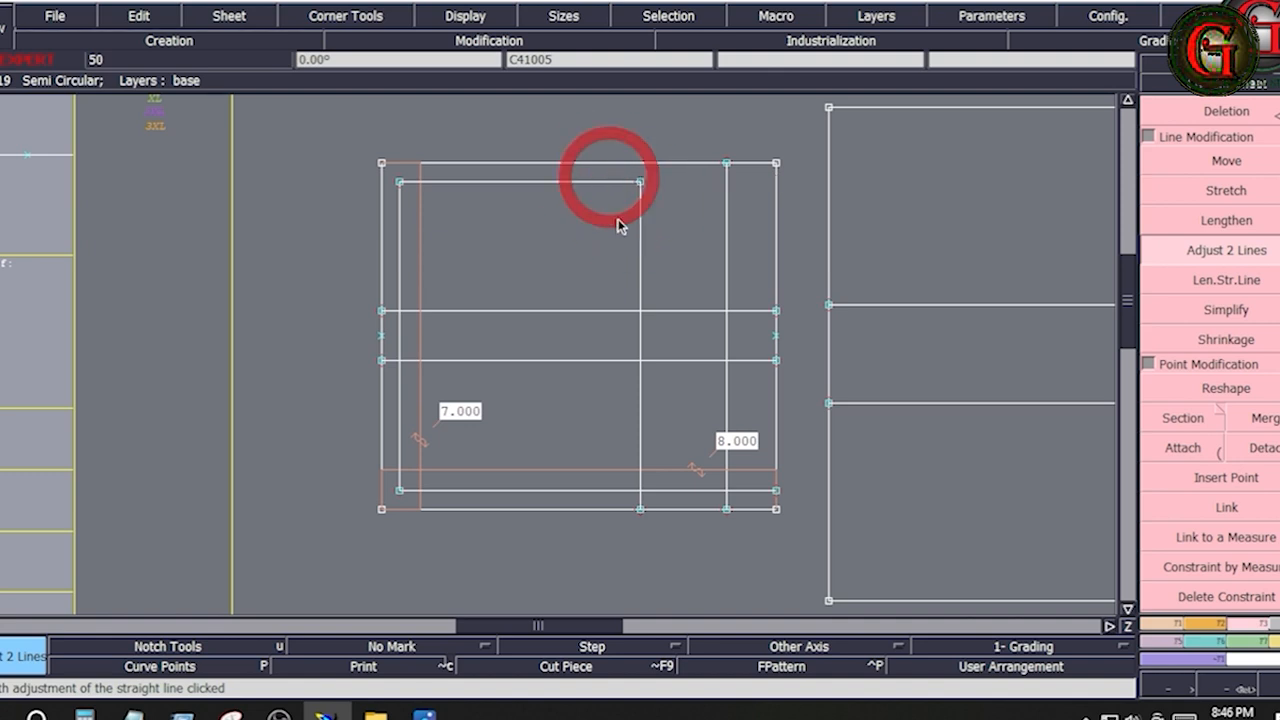
click(612, 489)
click(640, 451)
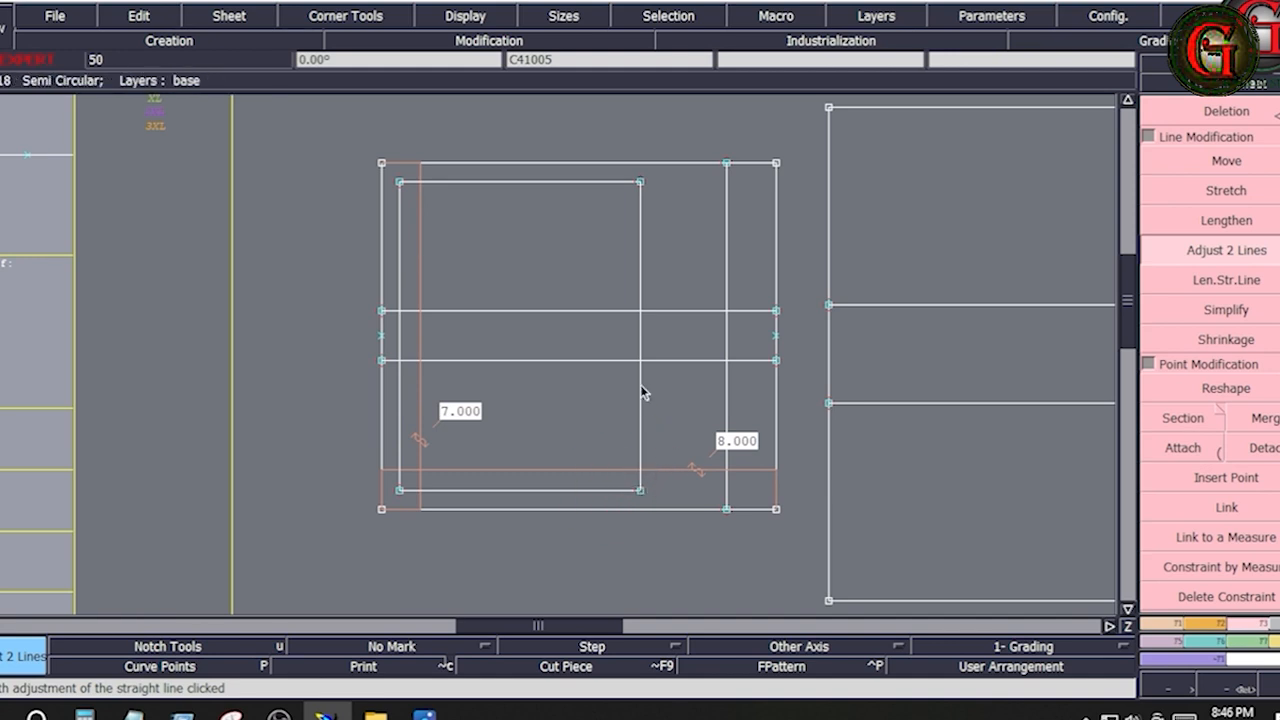
Trim the inner right vertical to the lower pleat line and redraw its upper part with a Bezier line from the inner top-right corner
click(606, 362)
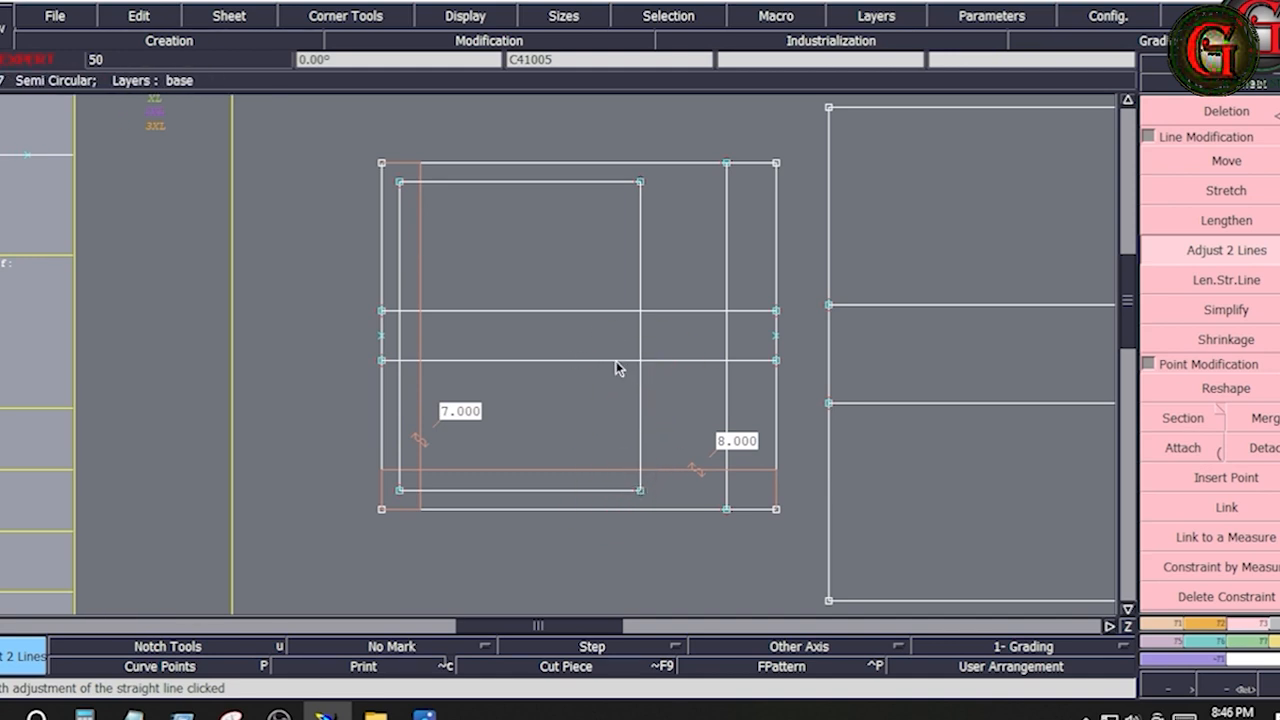
click(615, 362)
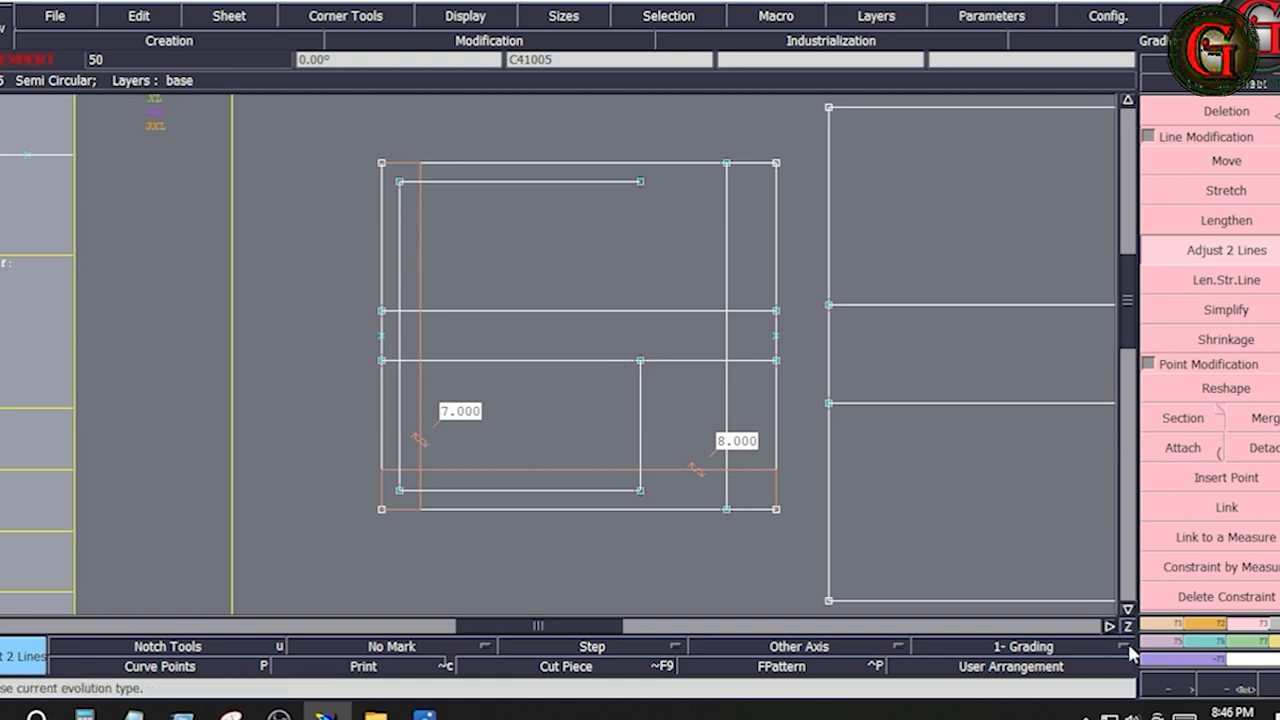
click(1153, 622)
click(1240, 539)
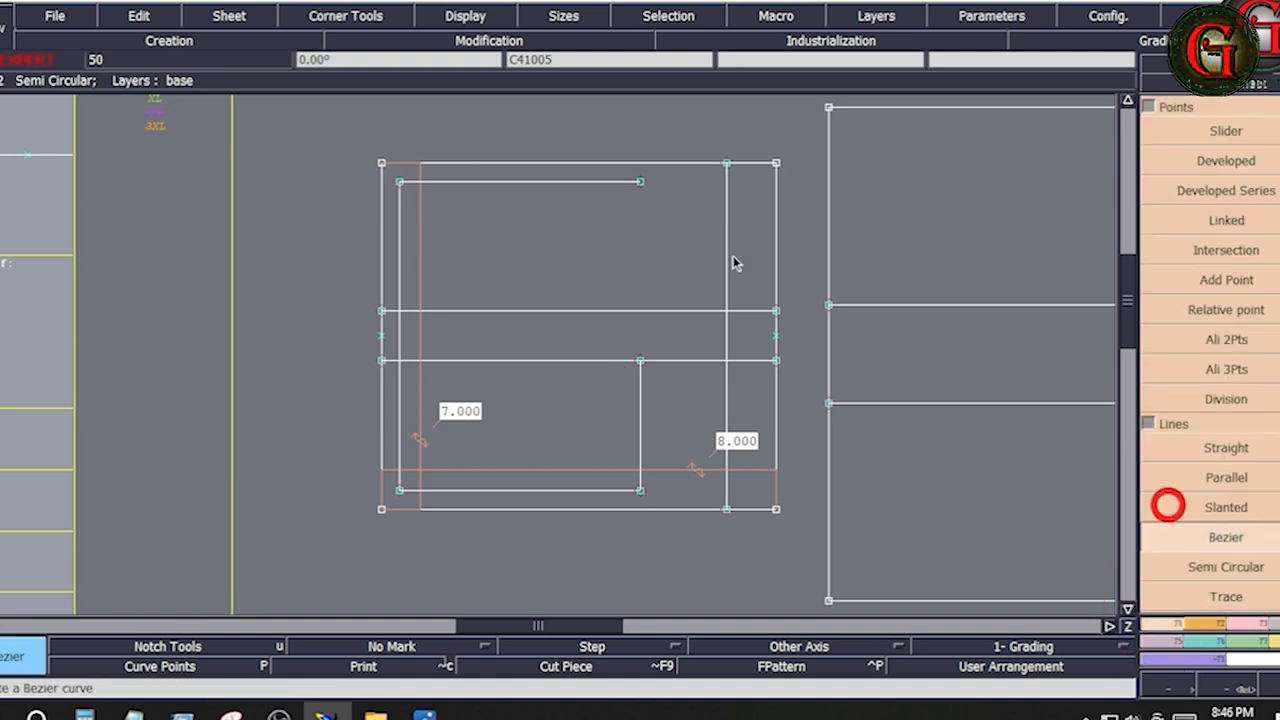
click(638, 183)
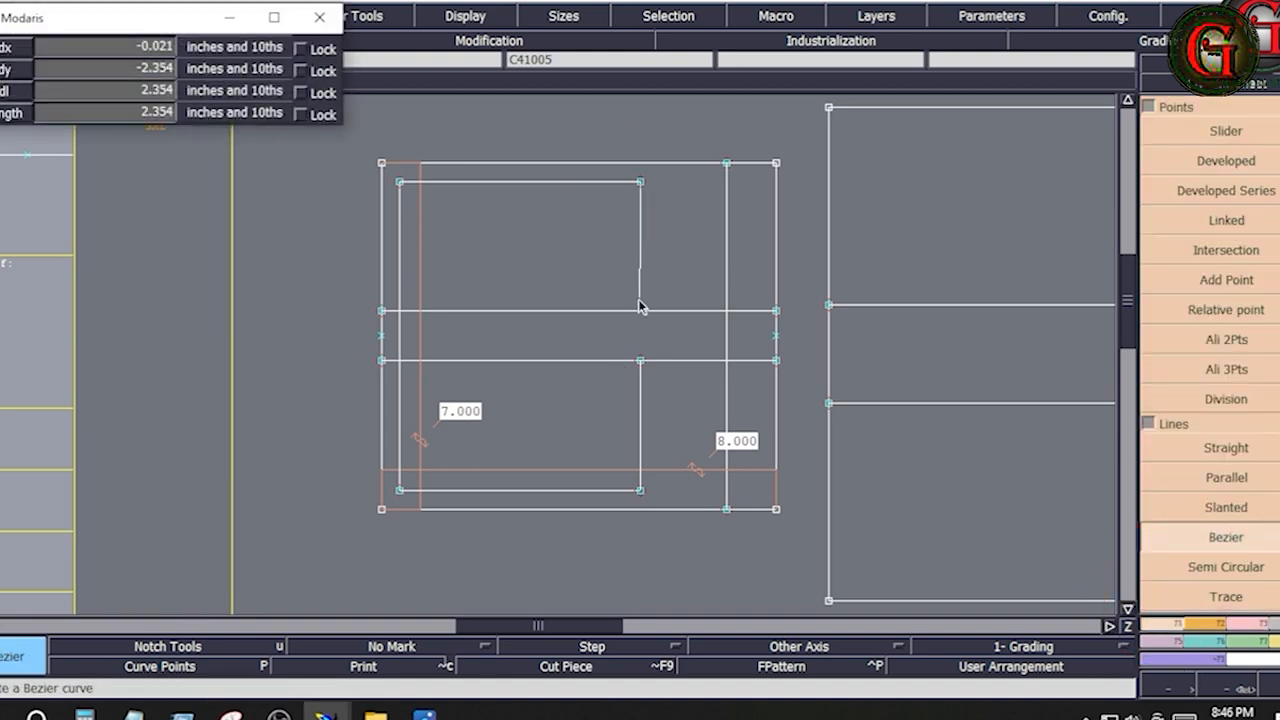
ctrl+click(644, 362)
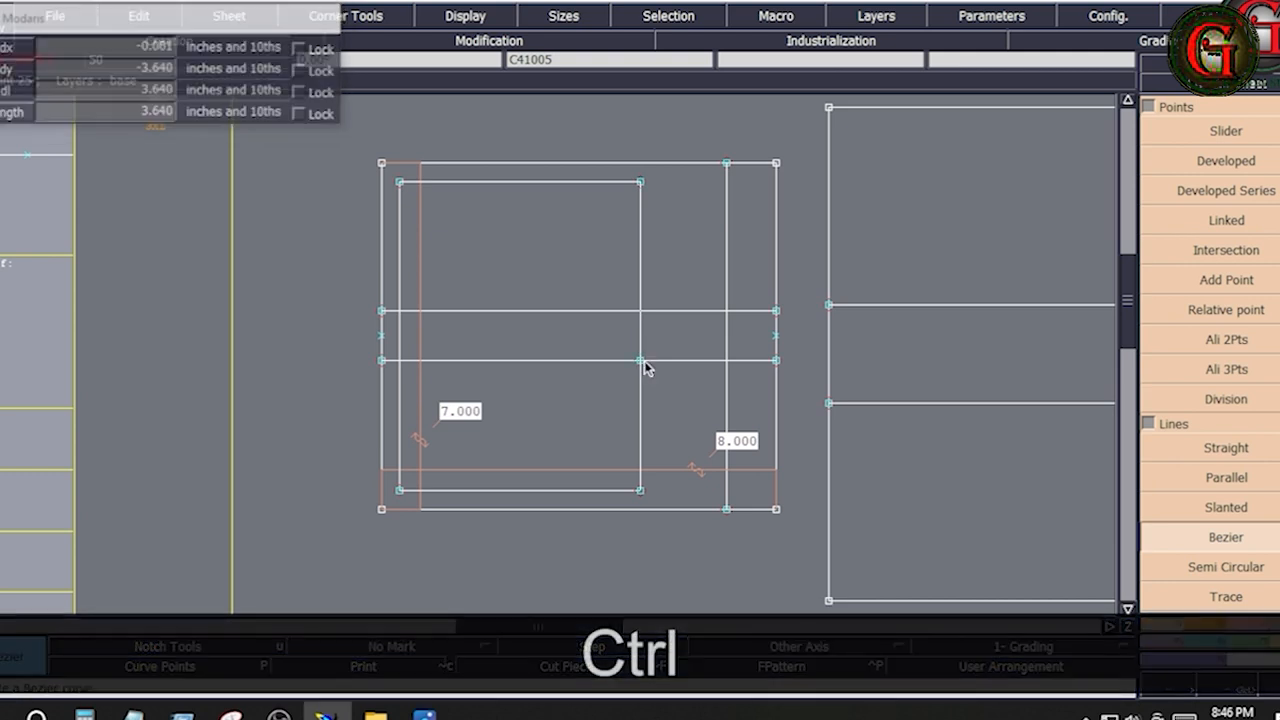
Trim the redrawn upper part of the inner right vertical to the upper pleat line with Adjust 2 Lines
click(1242, 637)
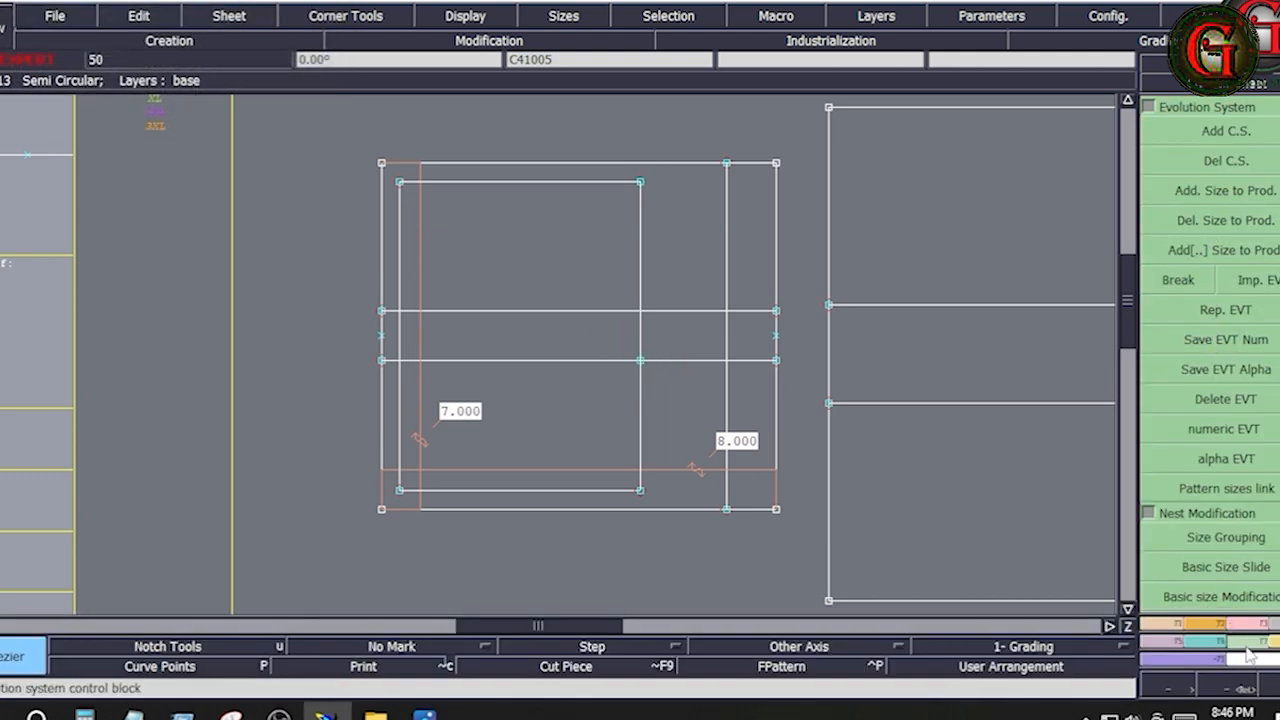
click(1258, 628)
click(1192, 250)
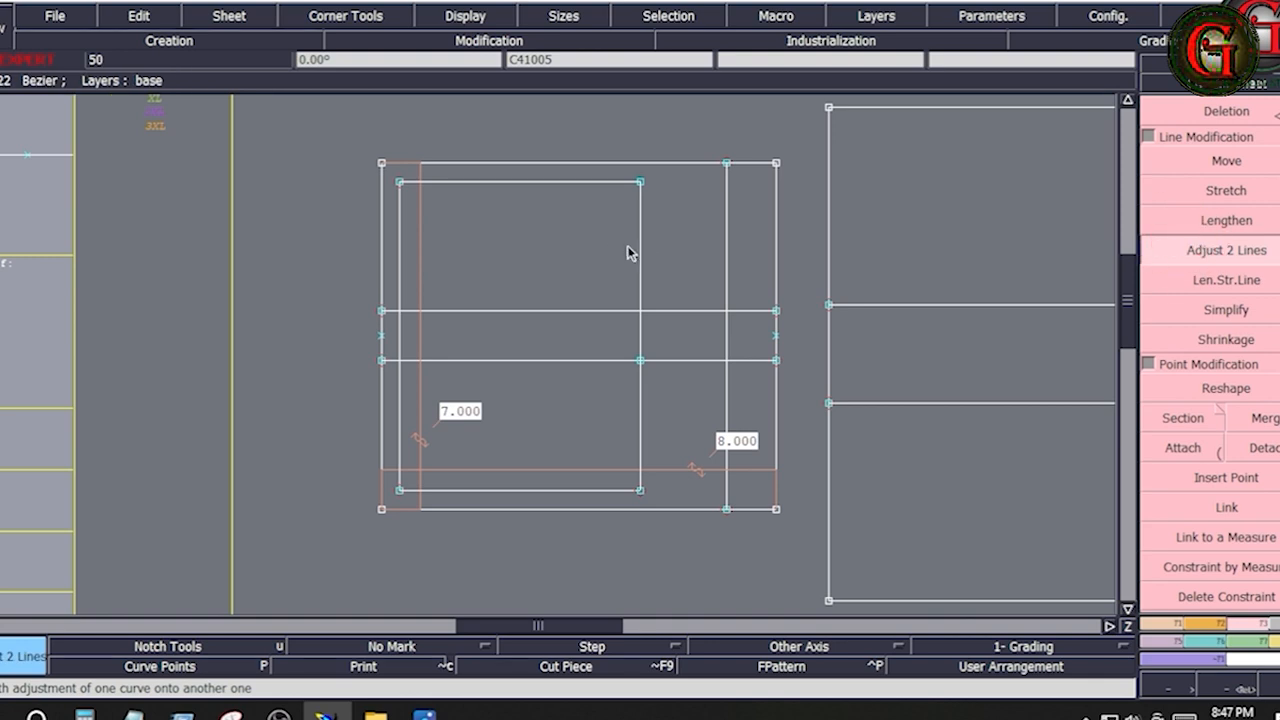
click(642, 249)
click(655, 306)
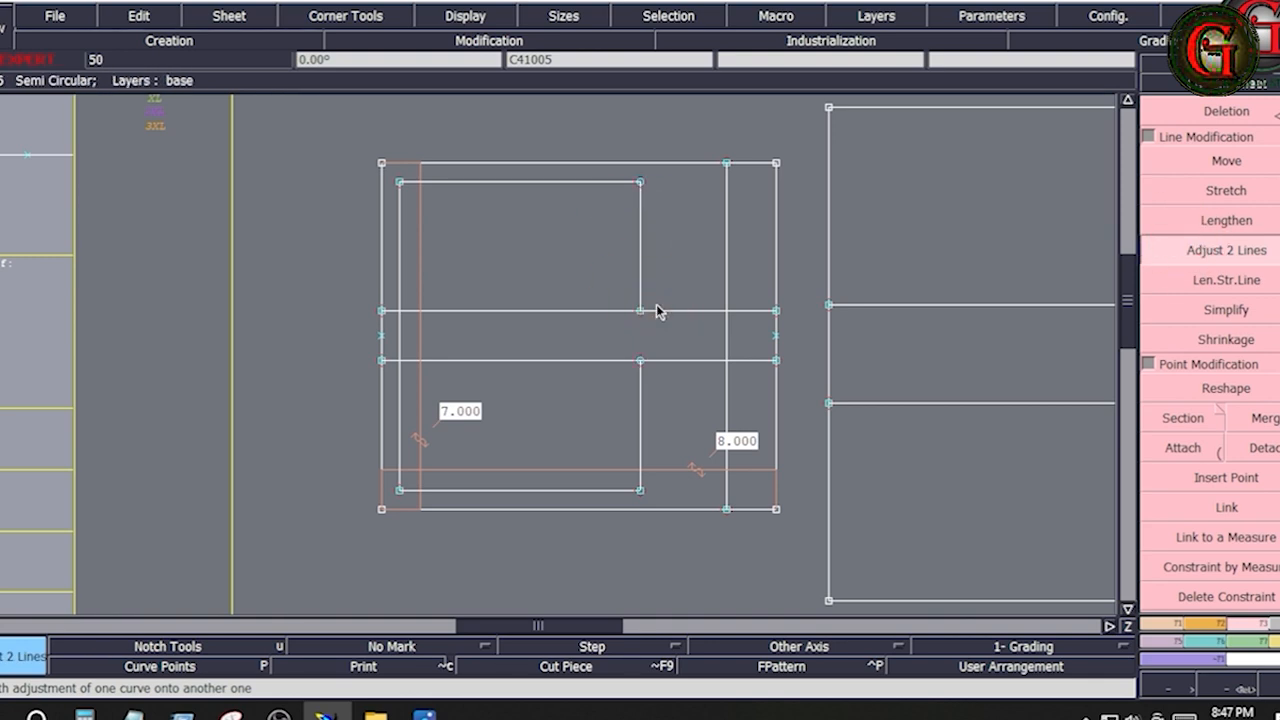
Trim the inner left vertical to the upper pleat line and draw a Bezier line from there to the inner lower-left corner
click(398, 270)
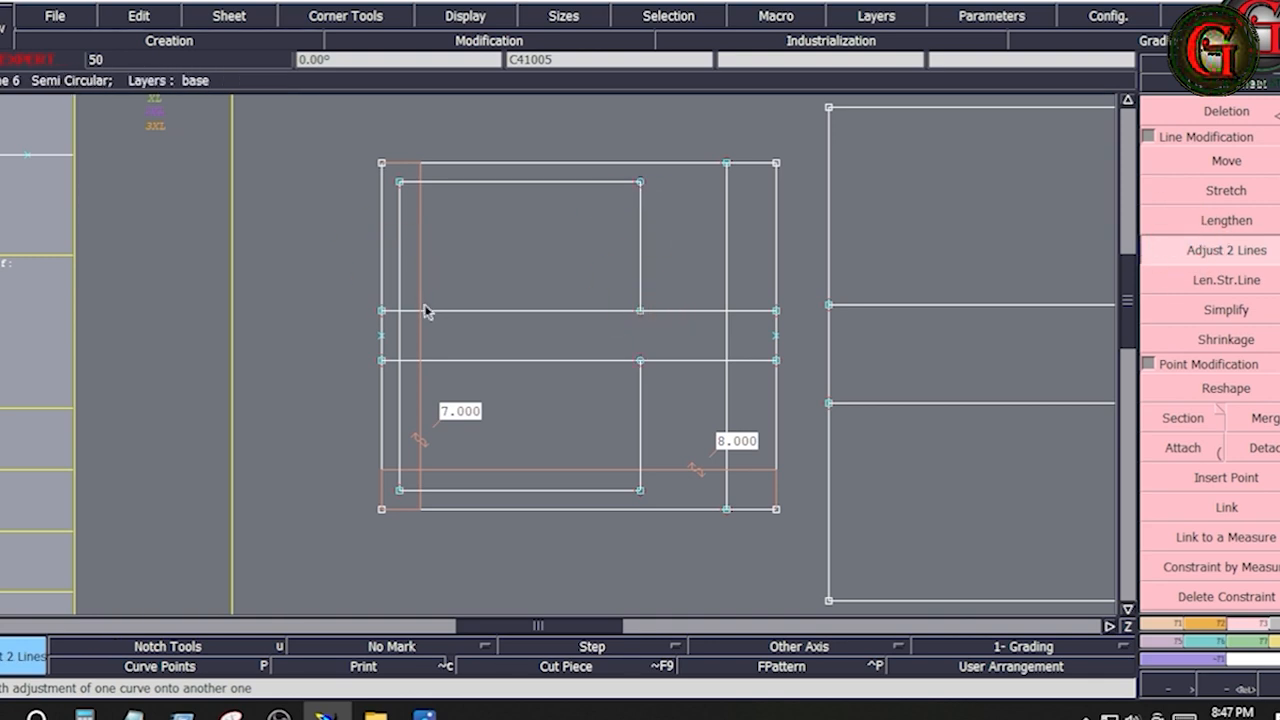
click(425, 305)
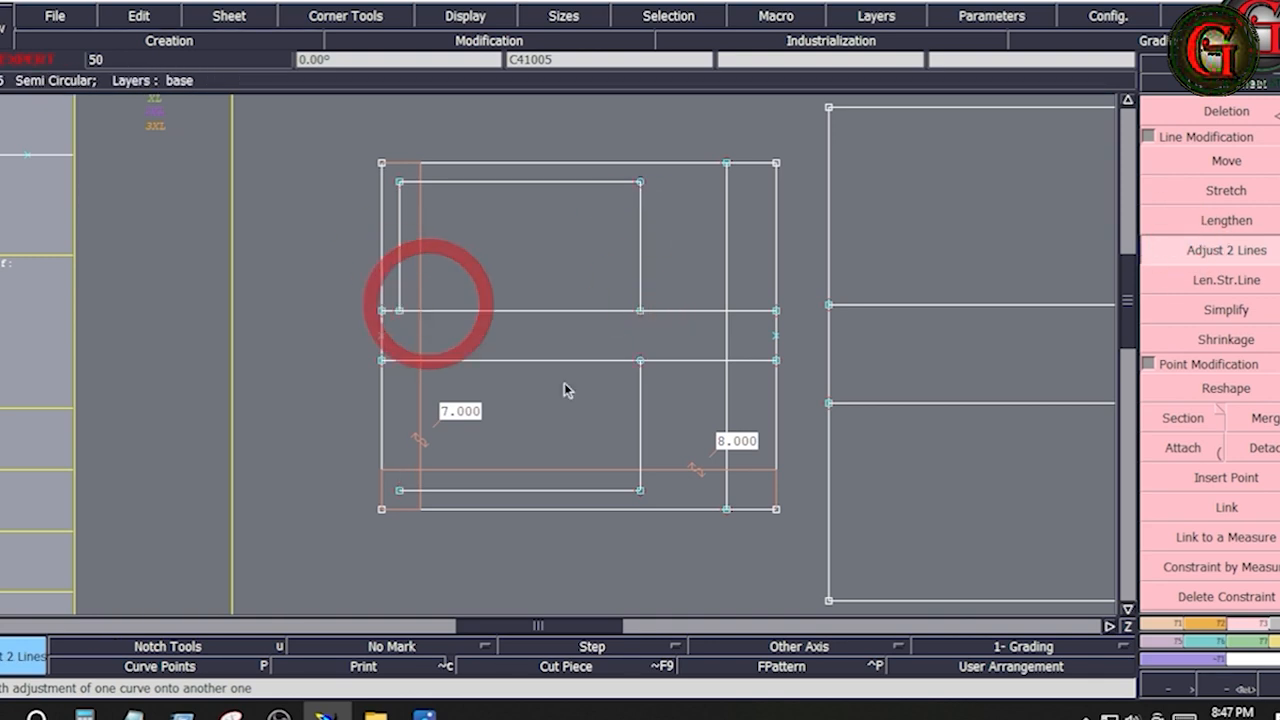
click(1192, 623)
click(1240, 545)
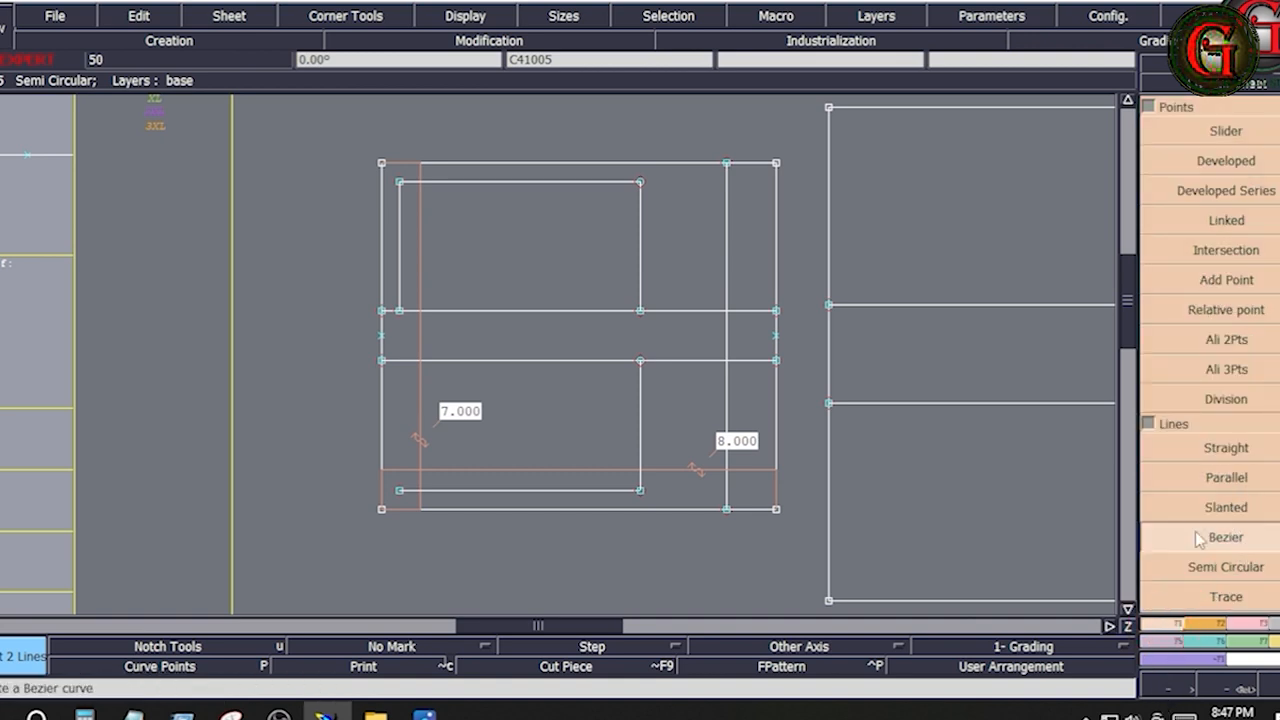
ctrl+click(400, 311)
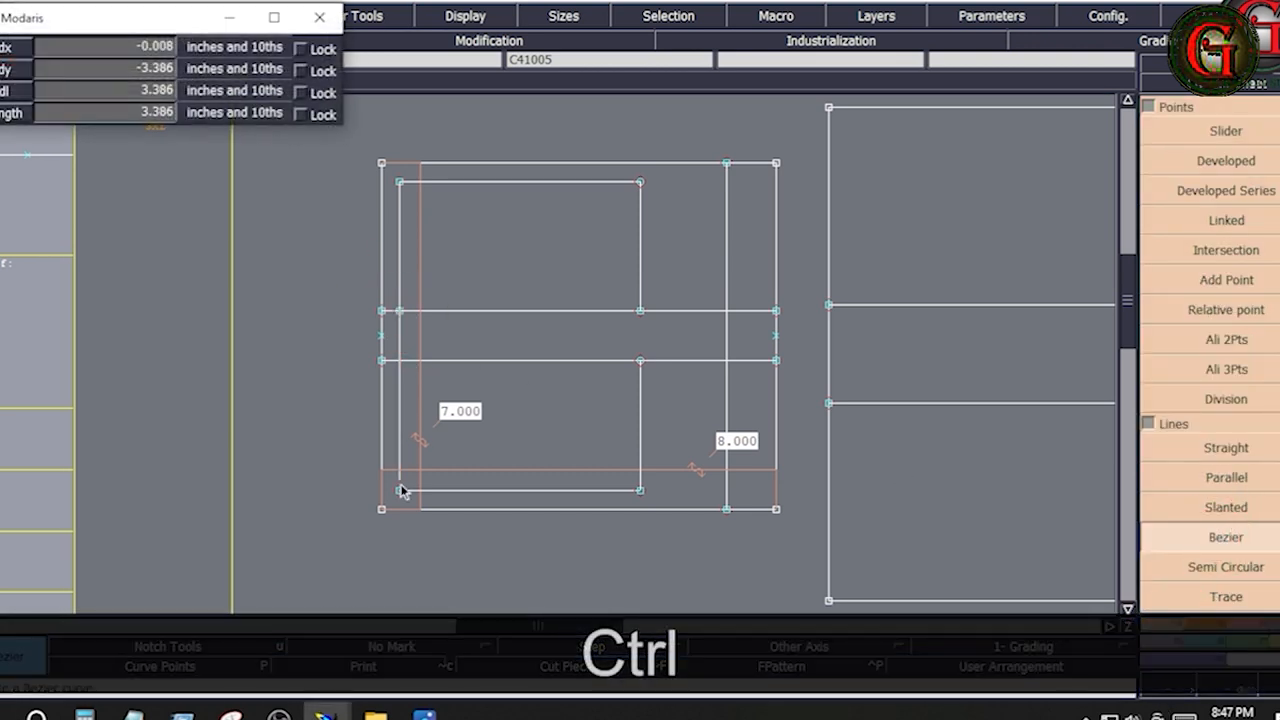
ctrl+click(400, 490)
Trim the new lower-left vertical to the lower pleat line with Adjust 2 Lines, leaving the pleat gap open
click(1240, 623)
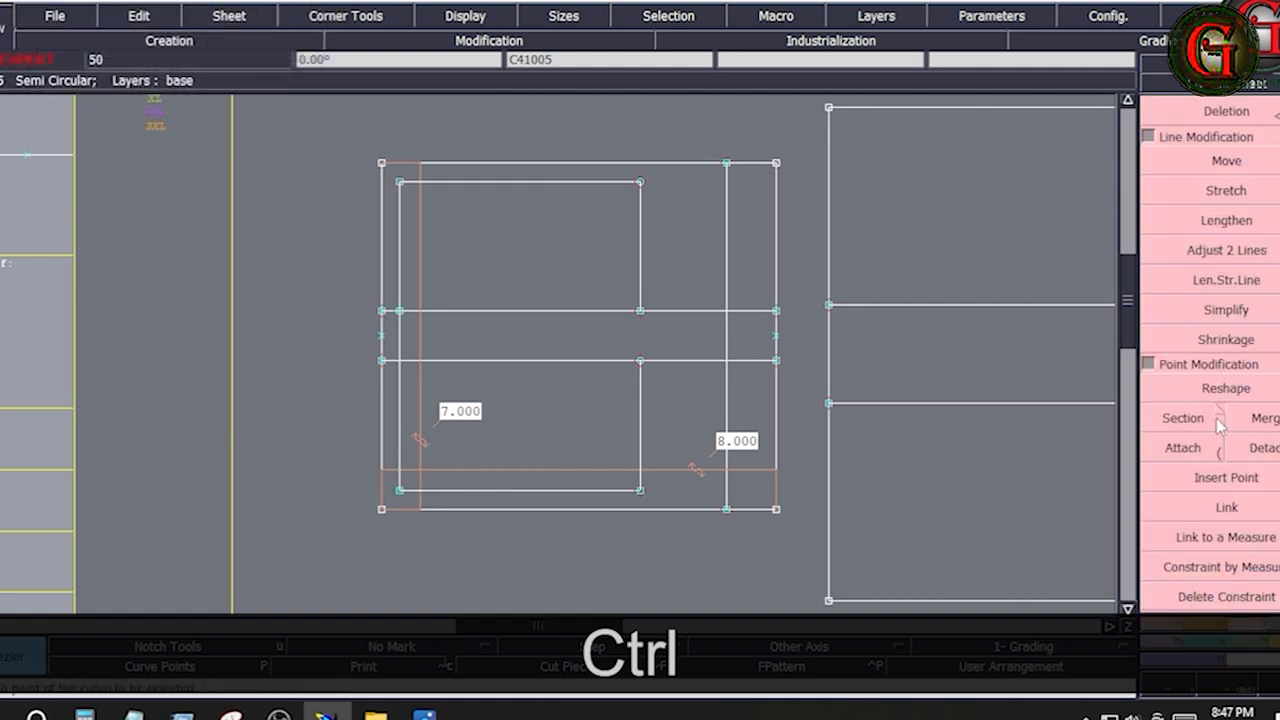
click(1220, 252)
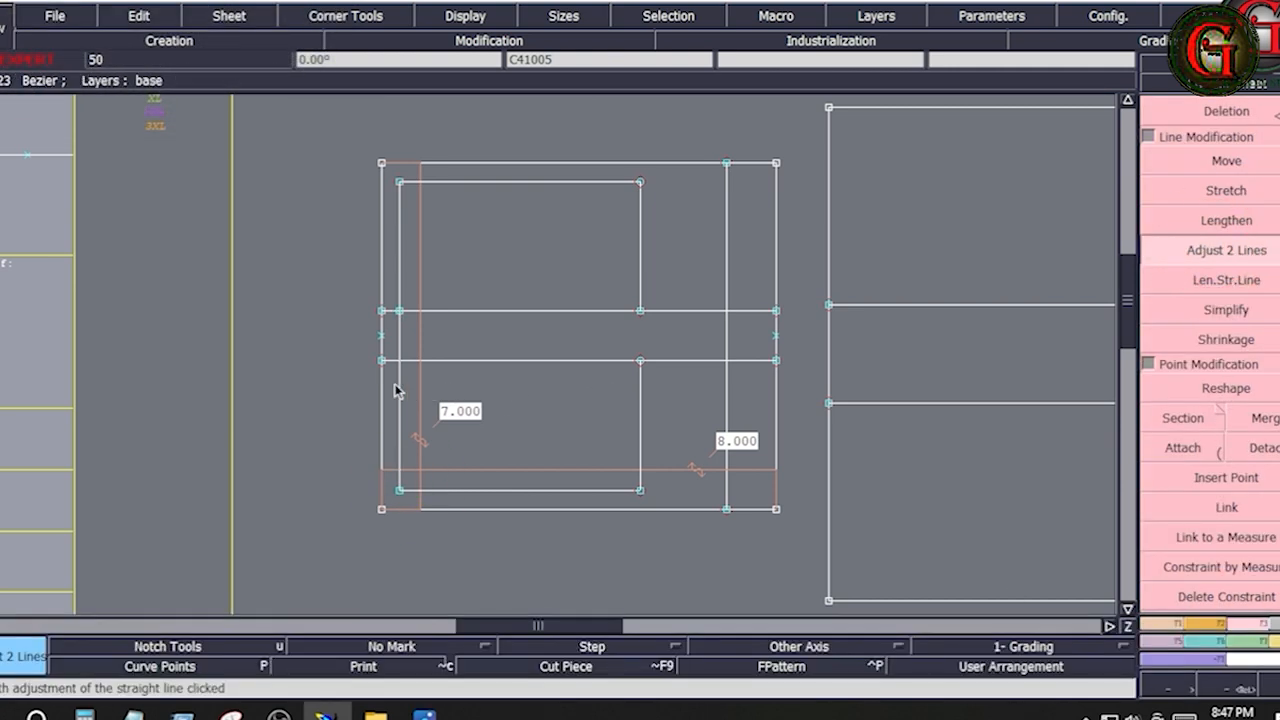
click(433, 362)
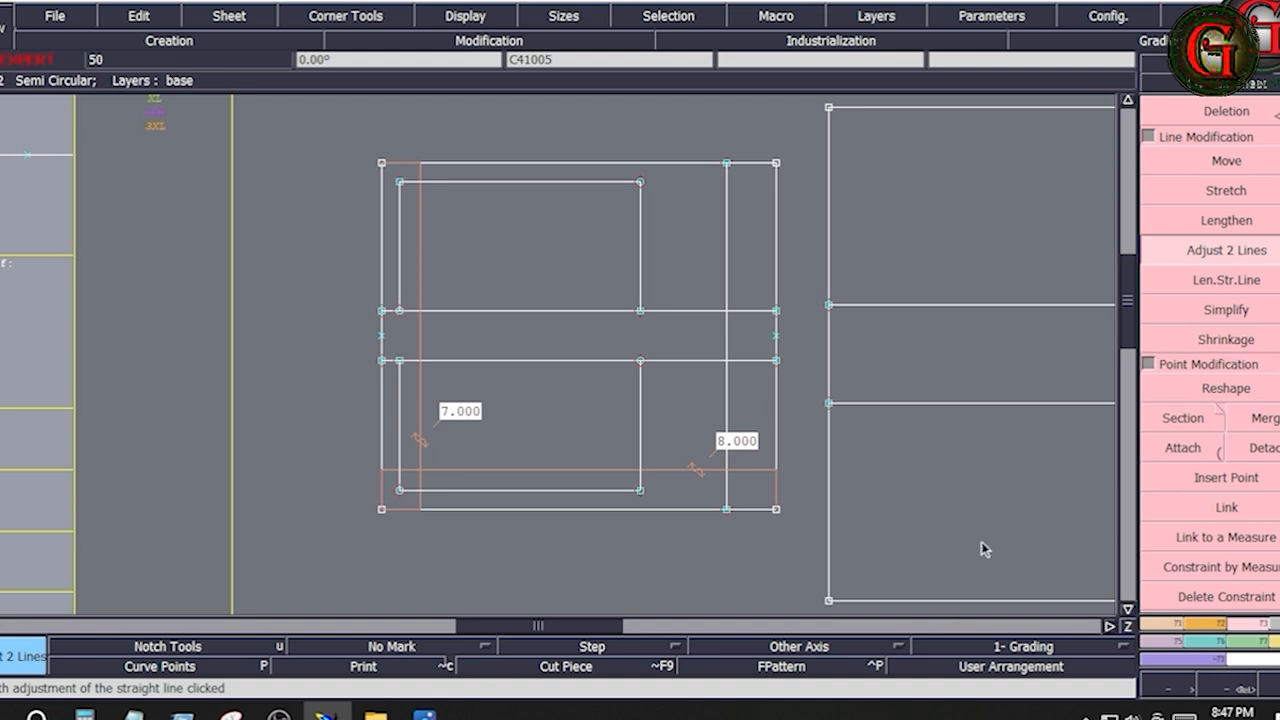
Divide the left side of the lower inner section into 2 equal parts with the Division tool
click(1162, 628)
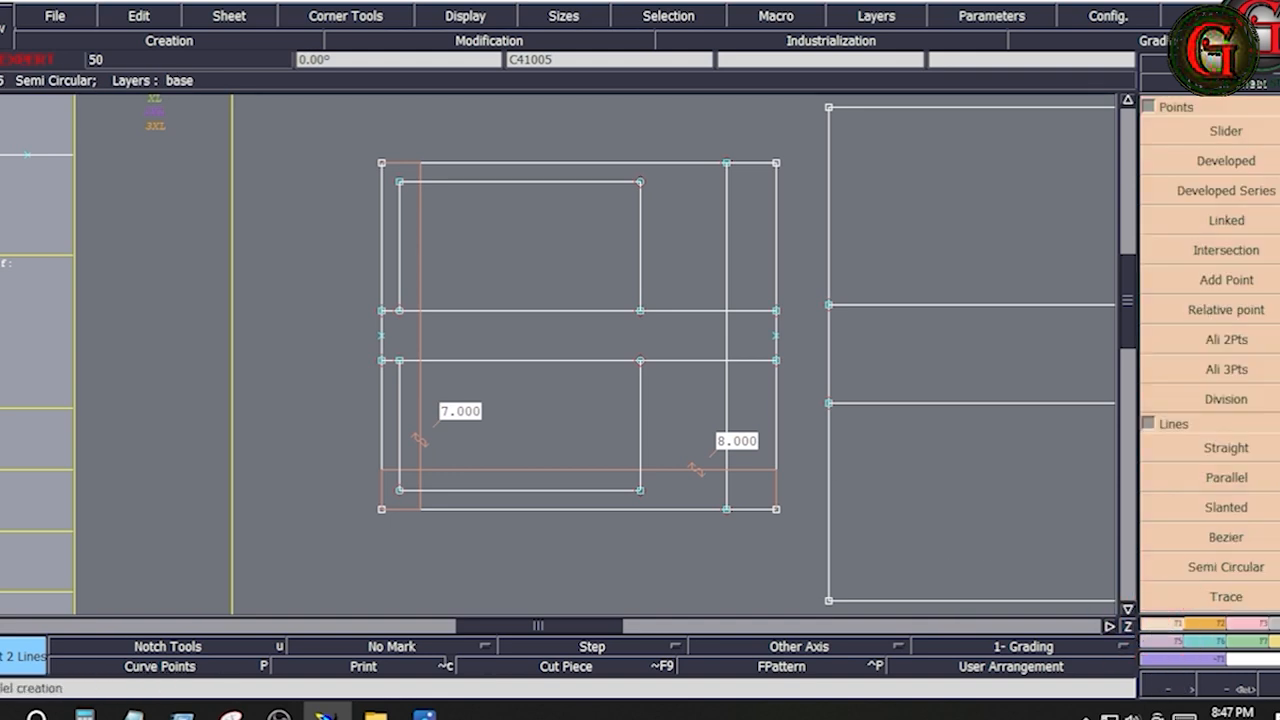
click(1232, 400)
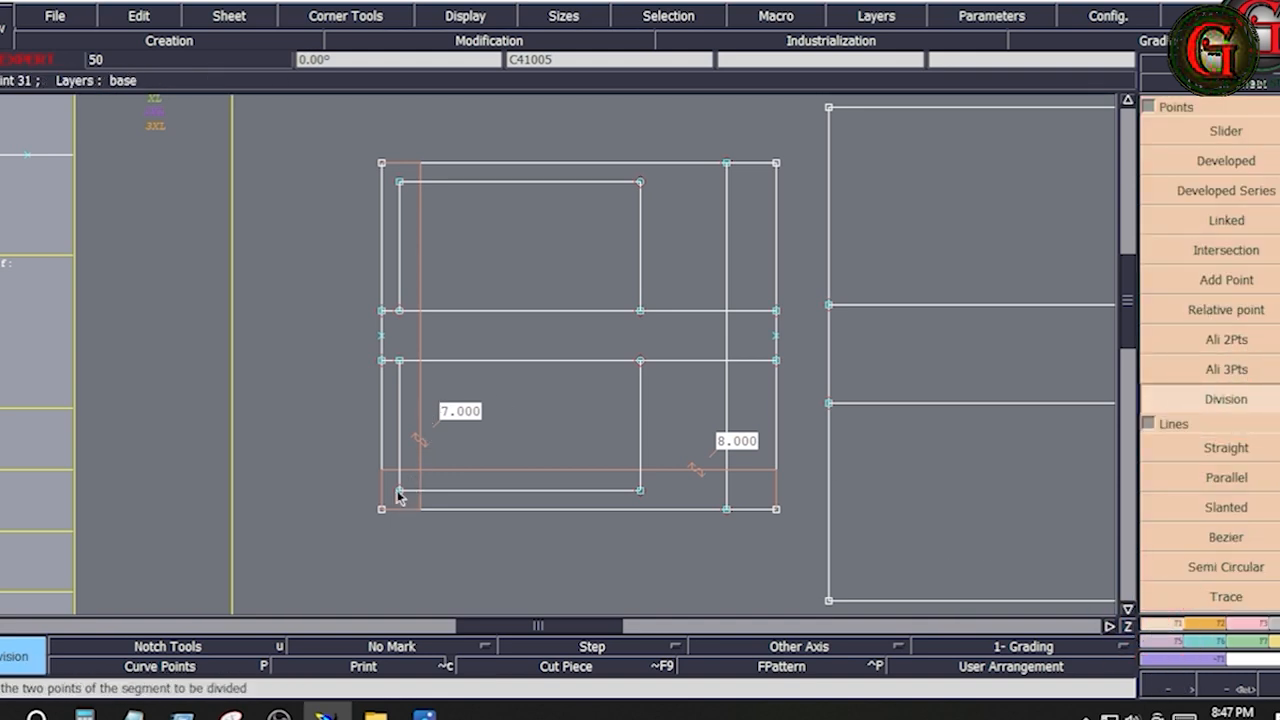
click(398, 492)
click(399, 364)
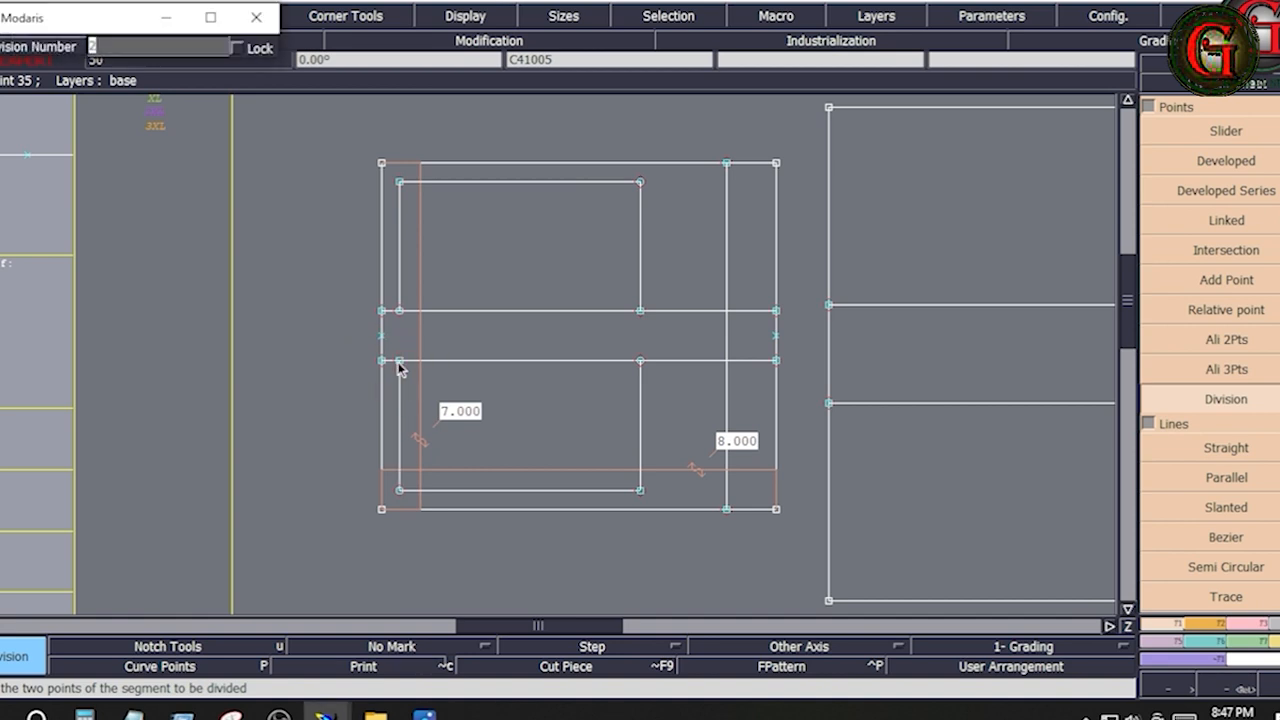
key(Return)
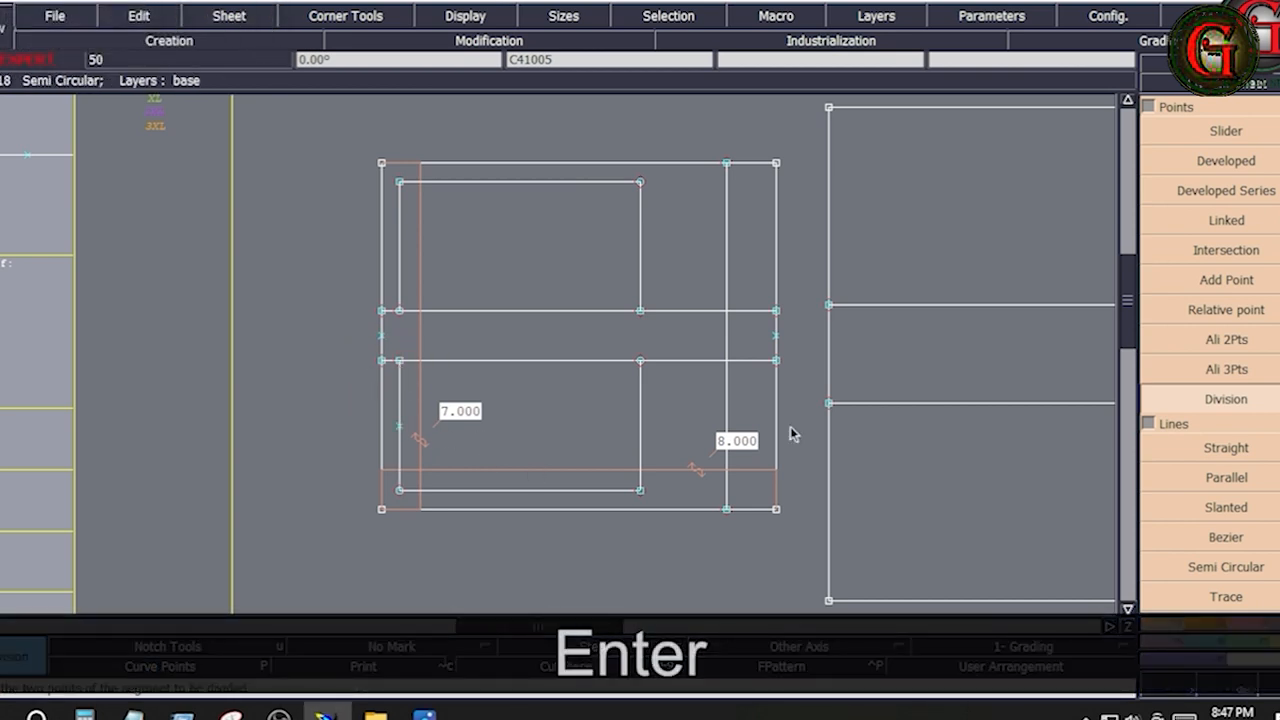
Draw a horizontal line from the division point across the lower inner section and insert its end point into the right vertical
click(1238, 541)
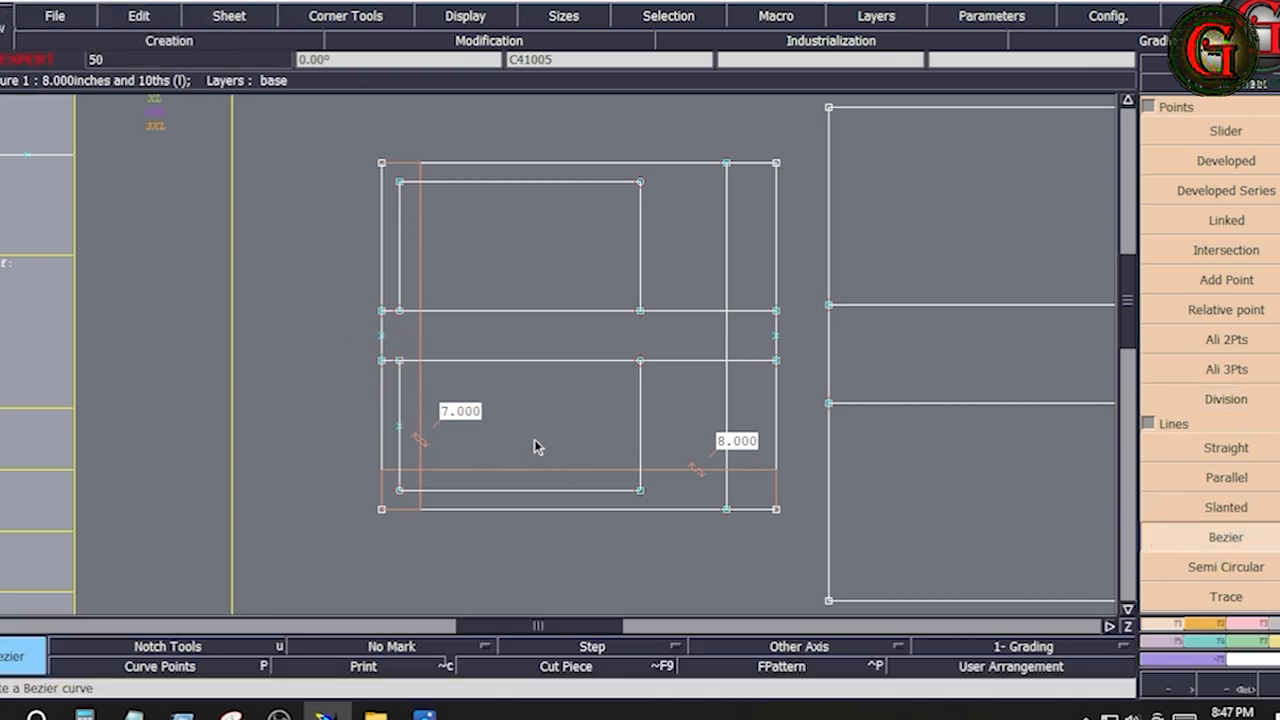
click(397, 426)
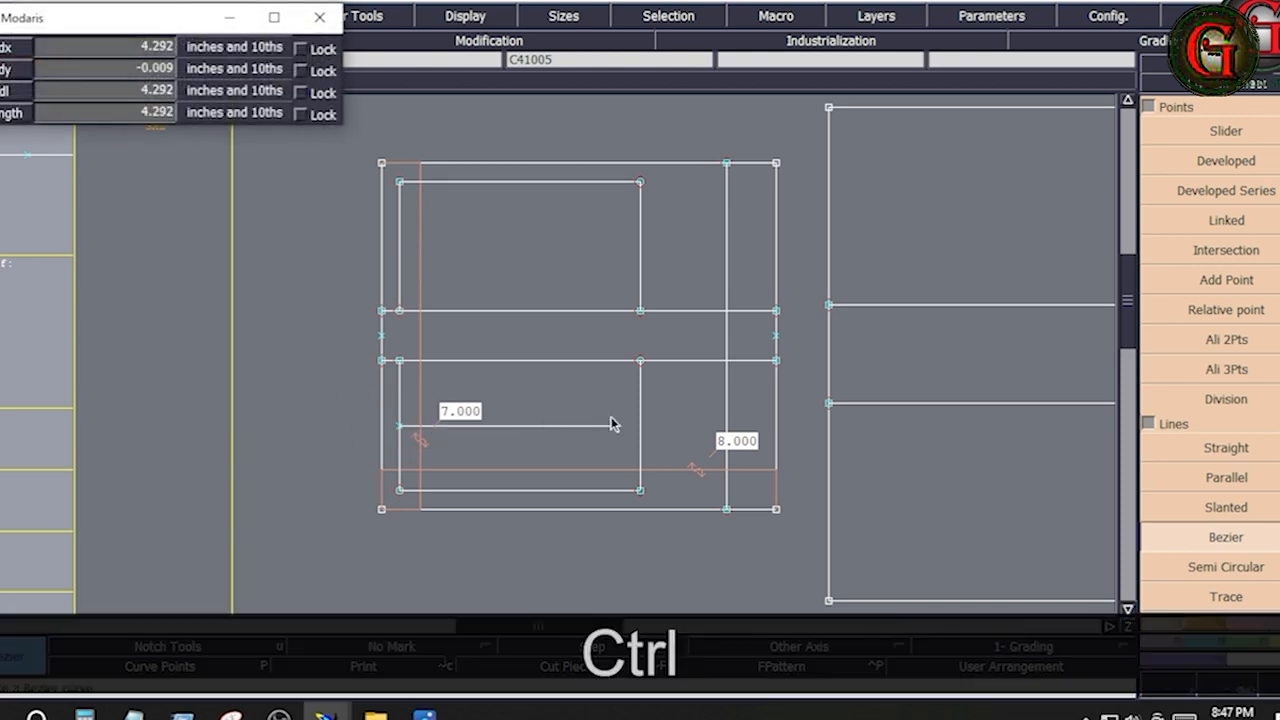
ctrl+click(639, 428)
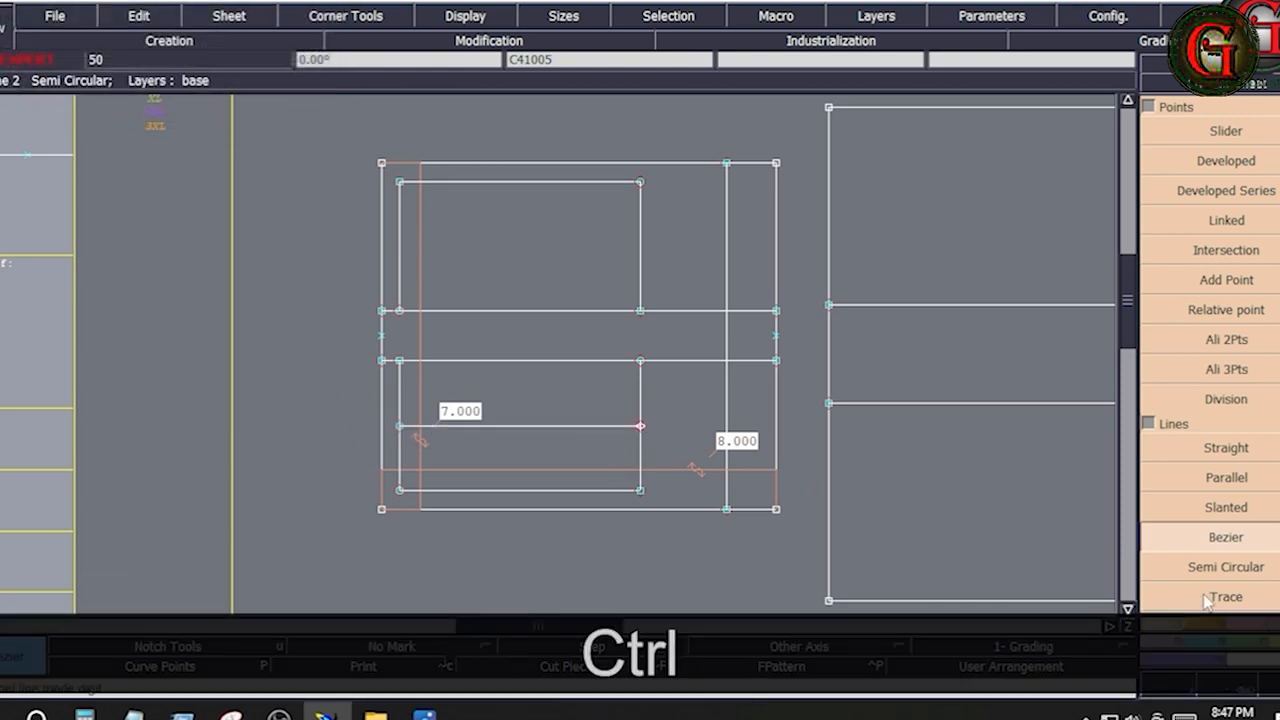
click(1252, 626)
click(1208, 478)
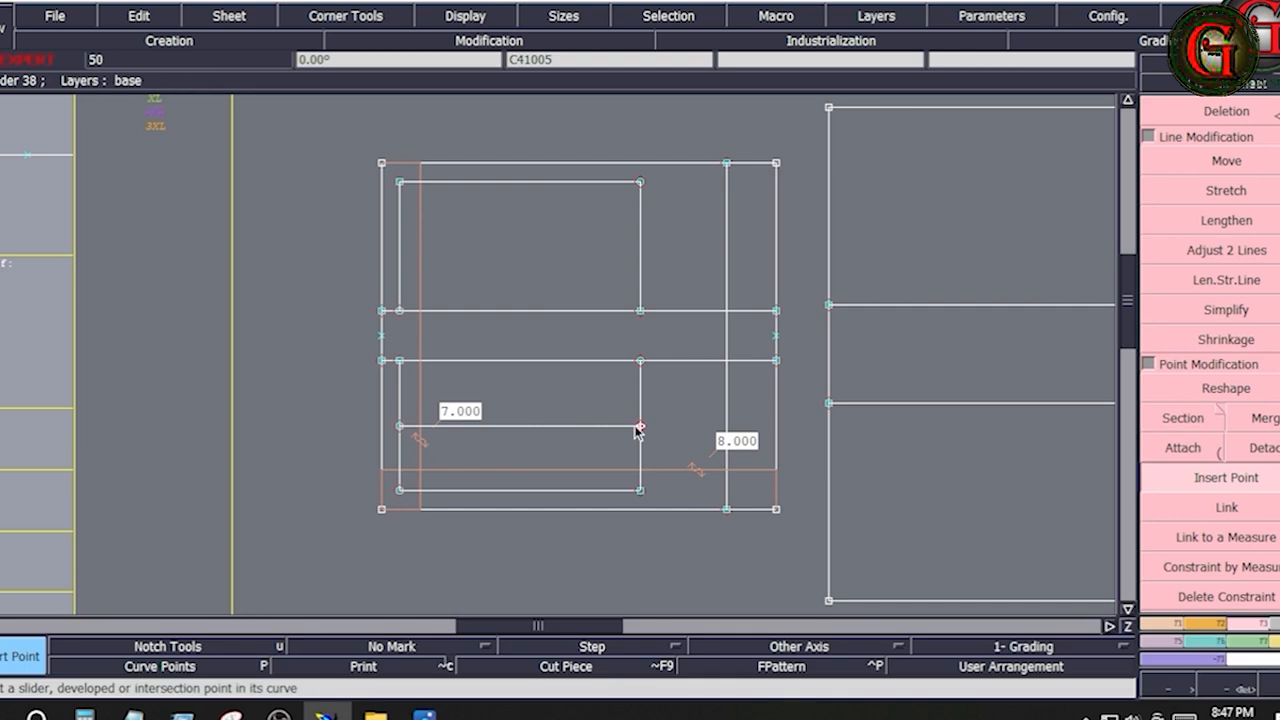
click(638, 430)
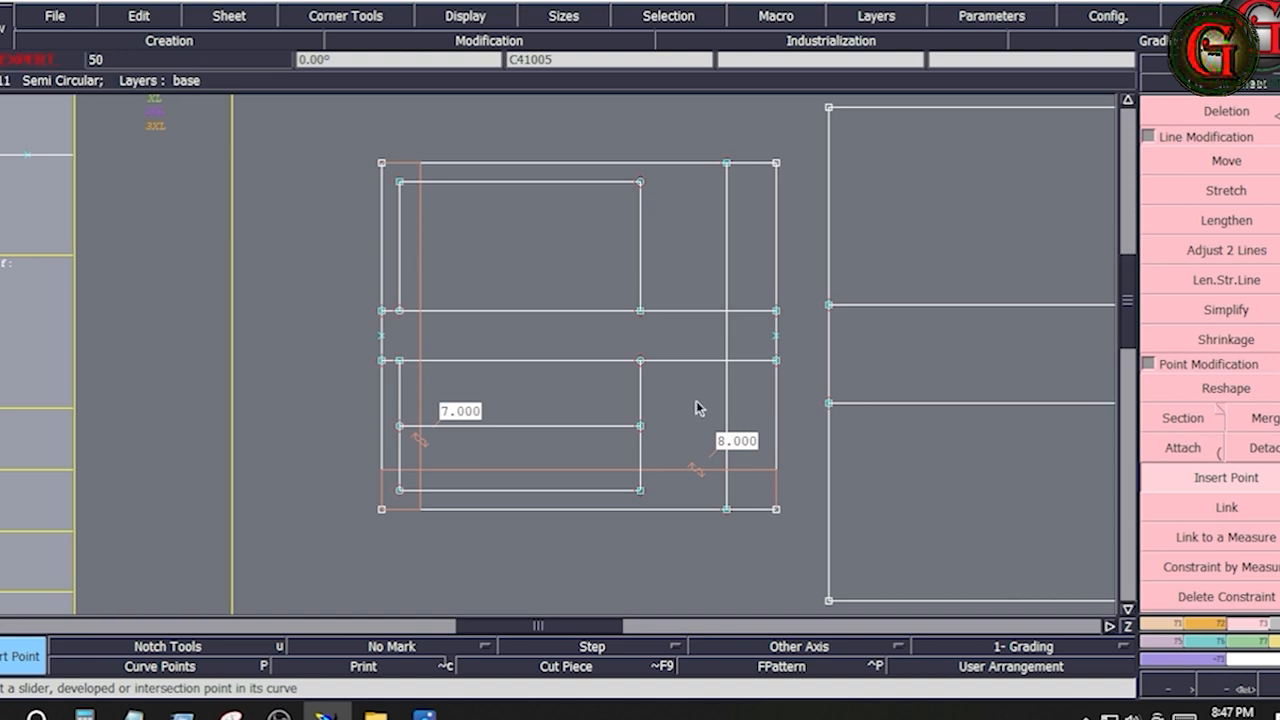
Check the pocket construction in the tech pack image
click(576, 466)
click(577, 409)
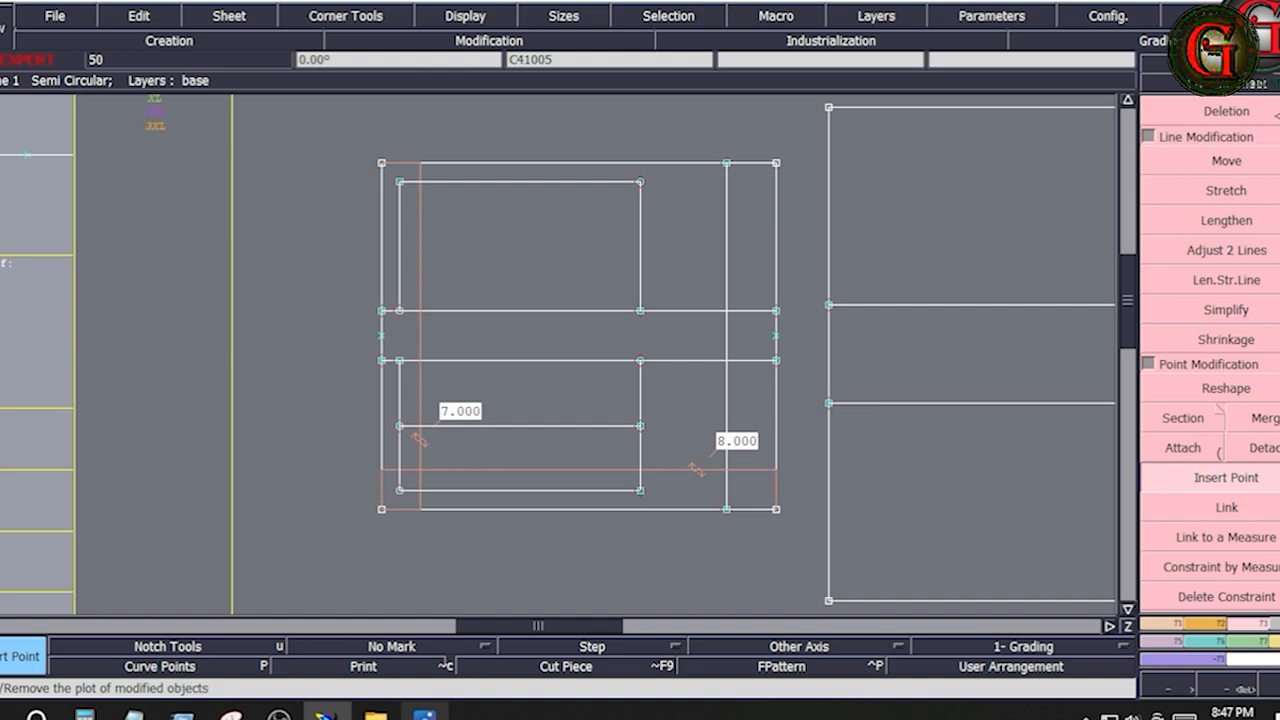
mouse_move(425, 712)
click(490, 620)
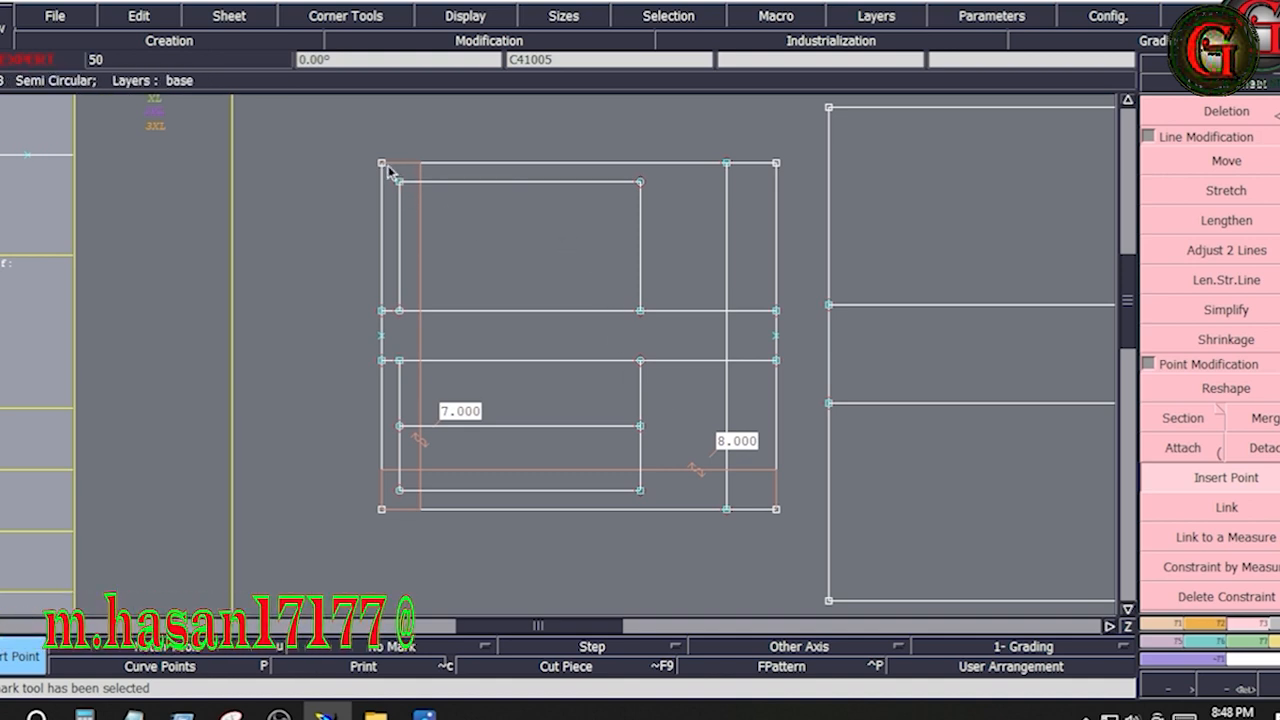
mouse_move(389, 168)
mouse_down()
mouse_move(457, 219)
mouse_move(643, 314)
mouse_move(658, 338)
mouse_up()
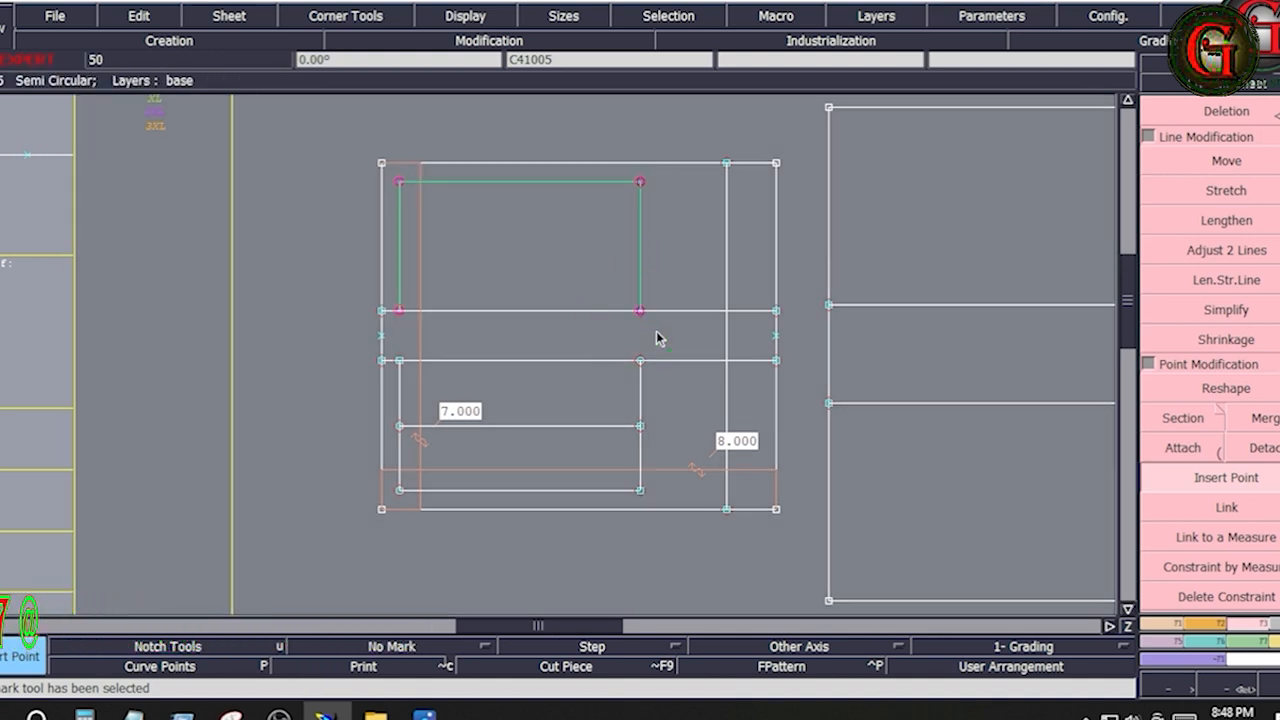
drag(389, 347, 669, 513)
right_click(664, 535)
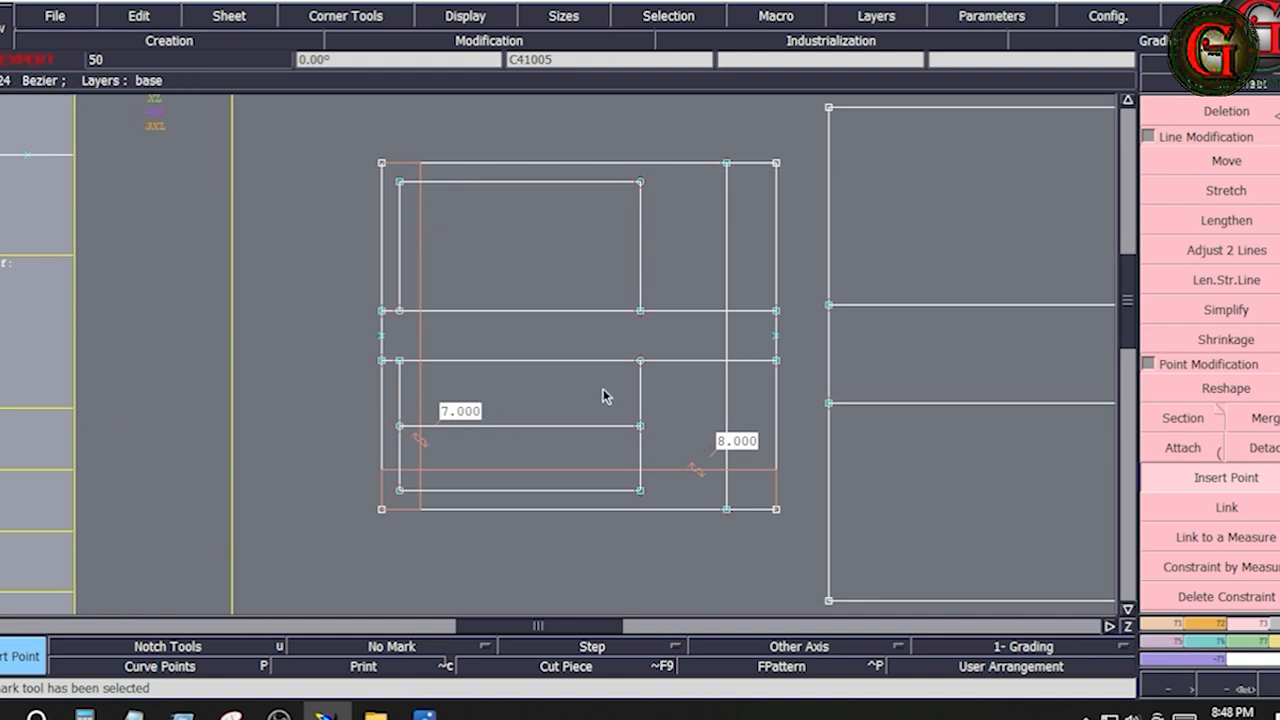
Draw a separate rectangle with width 2 and height -7 inches beside the tall pleated pocket rectangle
key(j)
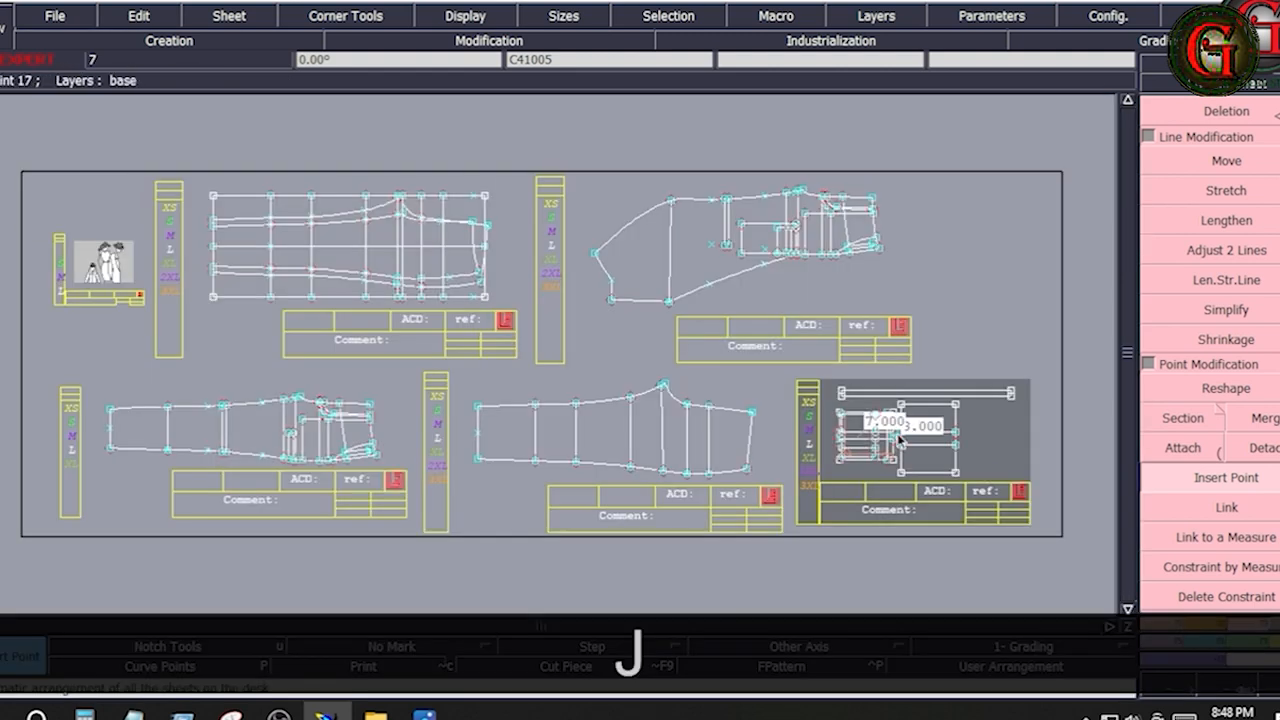
key(Return)
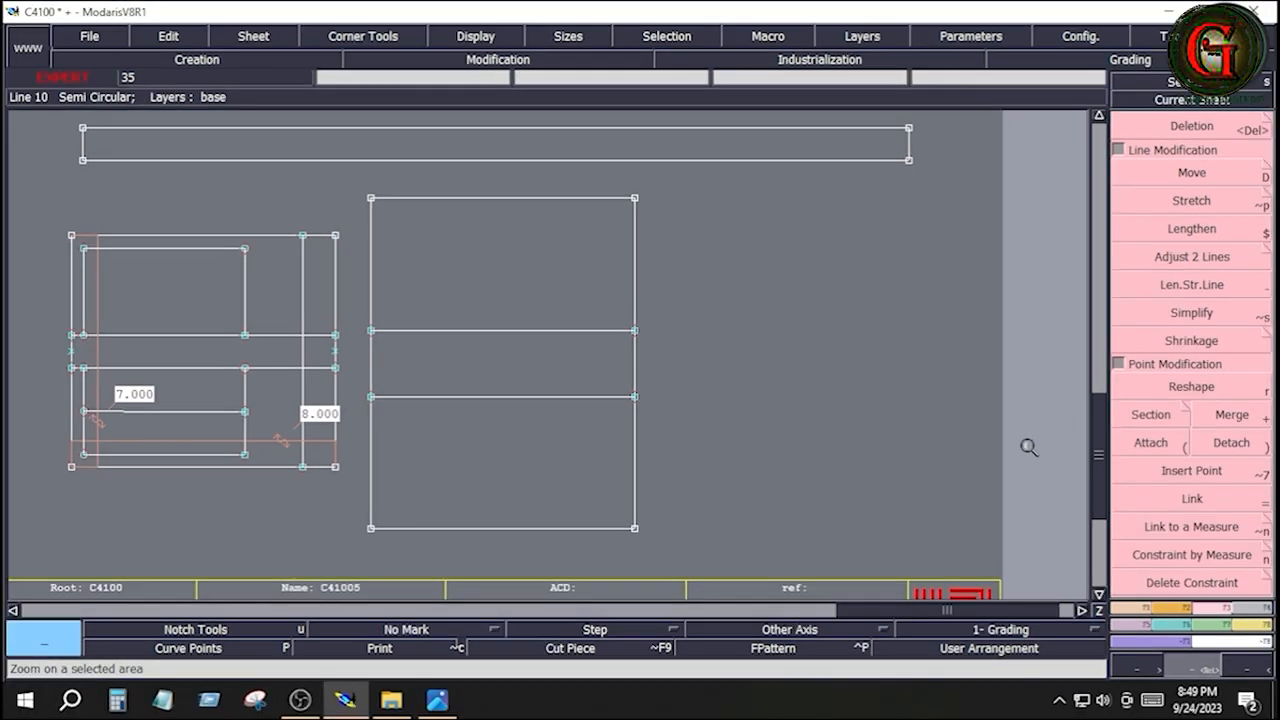
click(1178, 608)
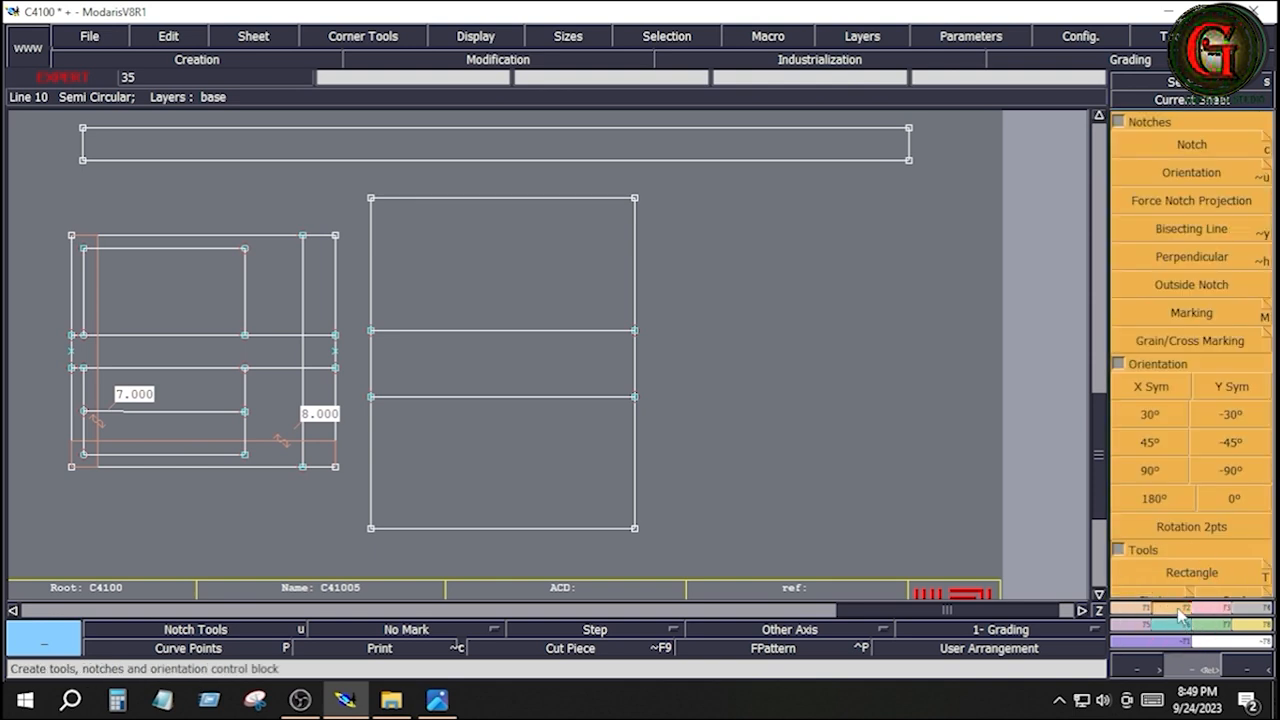
click(1192, 572)
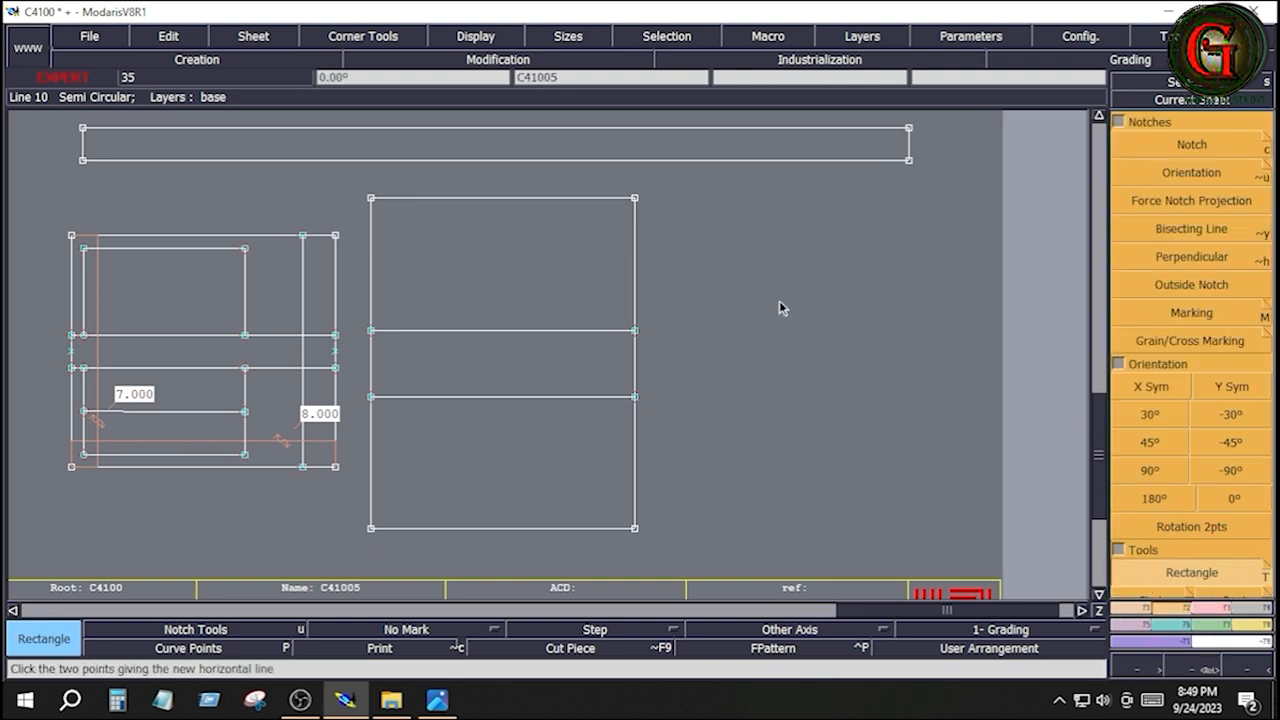
click(747, 223)
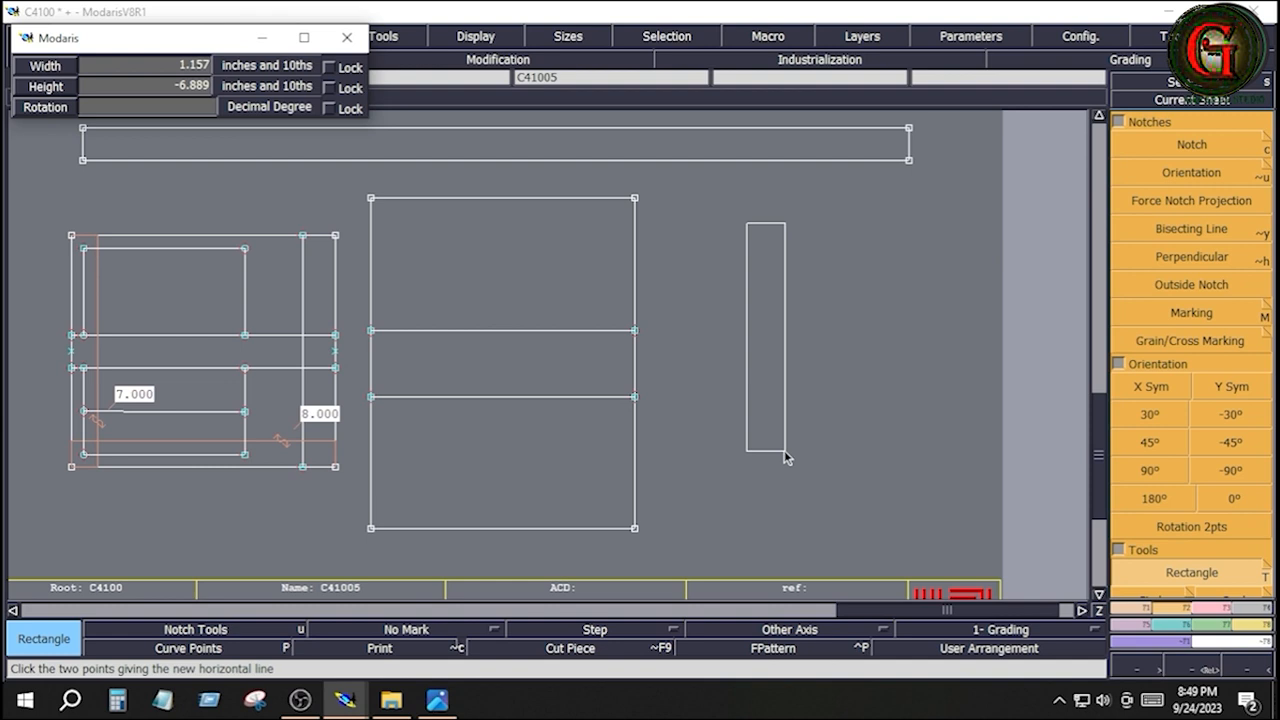
key(Down)
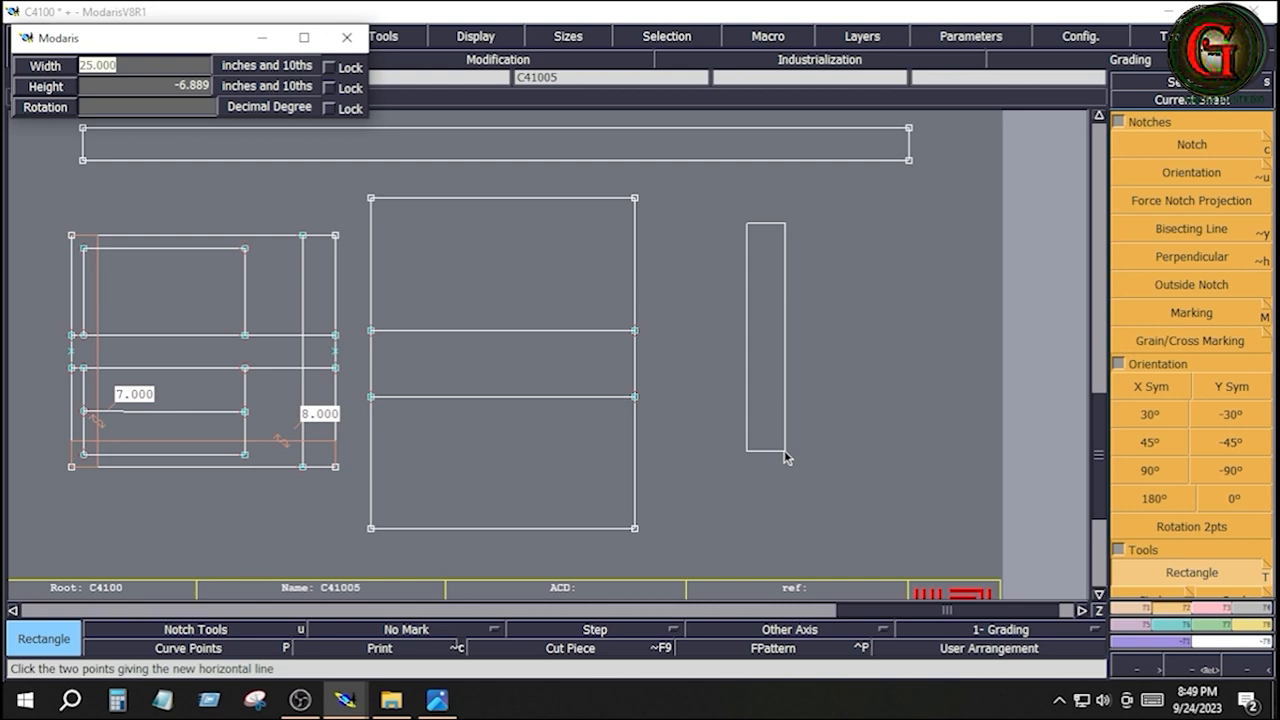
text(2)
key(Down)
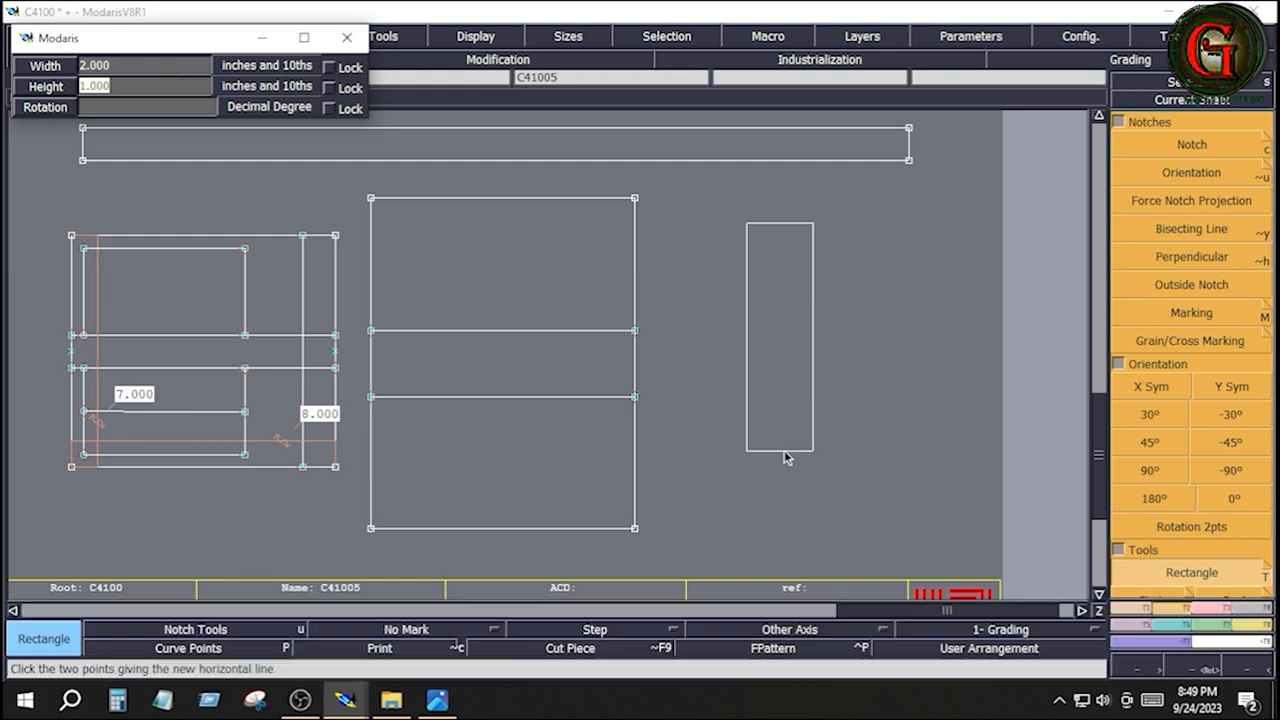
text(-7)
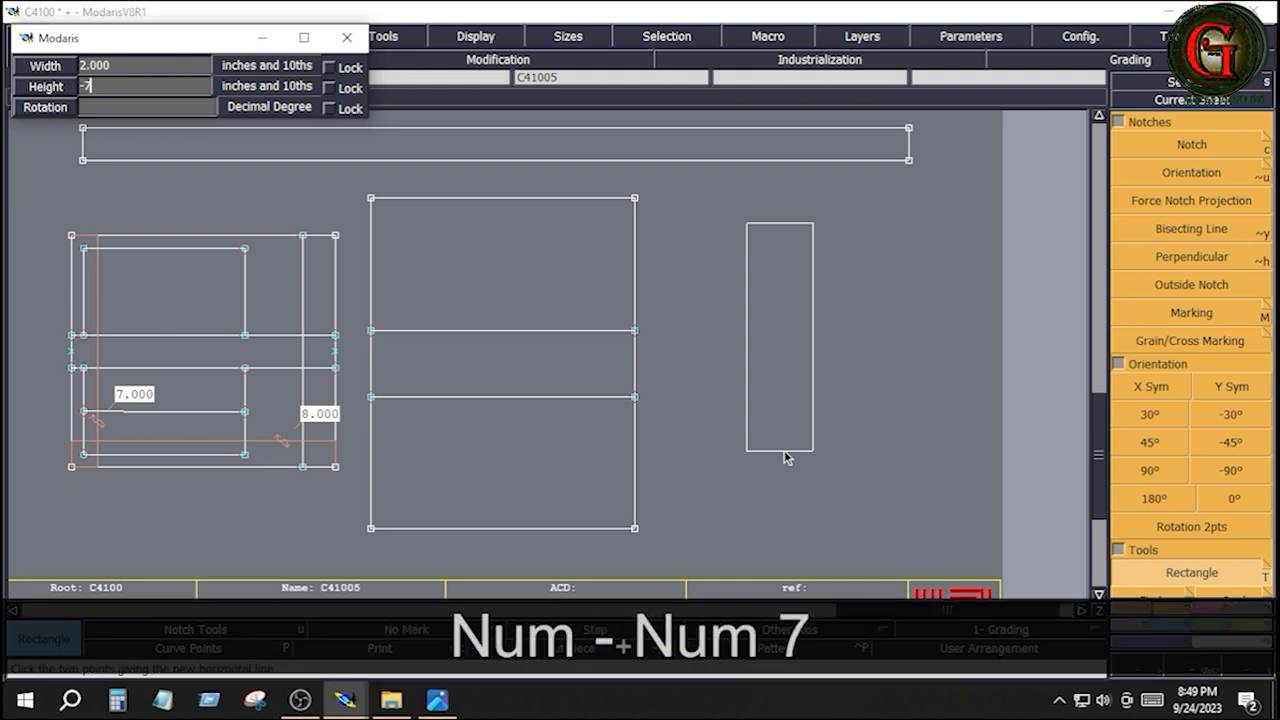
key(Down)
click(919, 455)
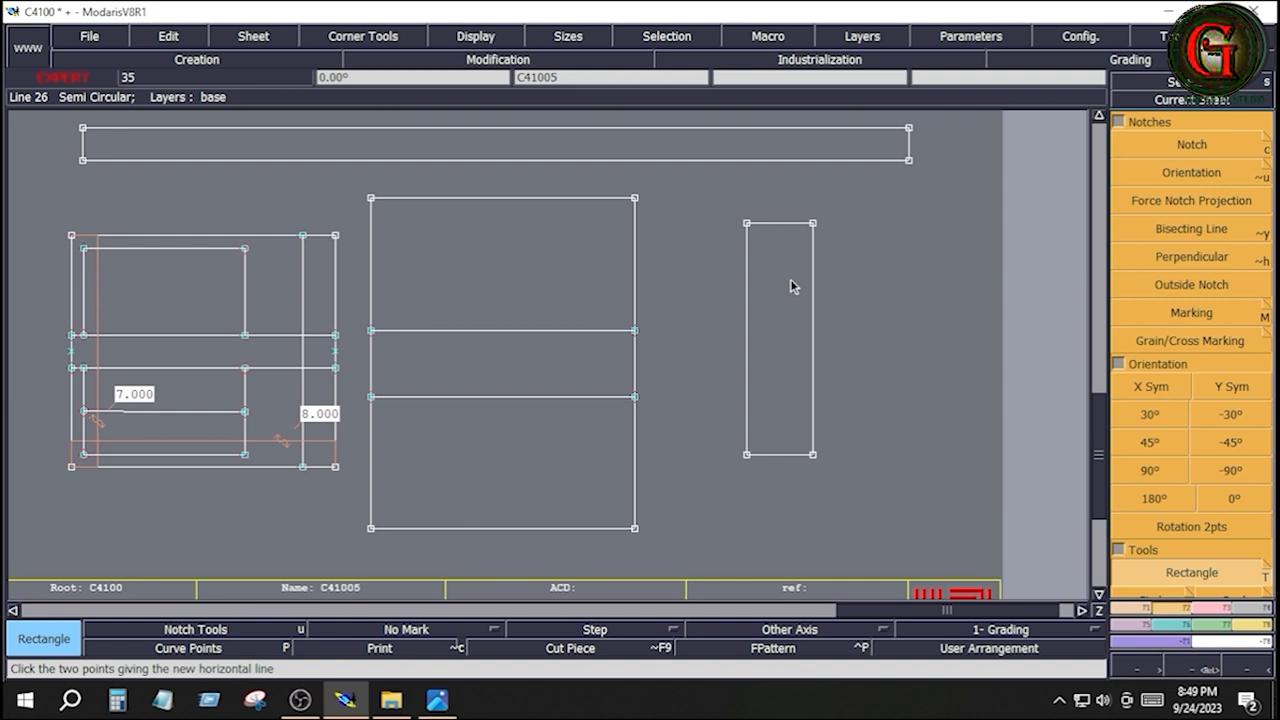
Check the pocket measurements in the tech pack, and divide the long strip's lower edge into 2 equal parts
click(437, 700)
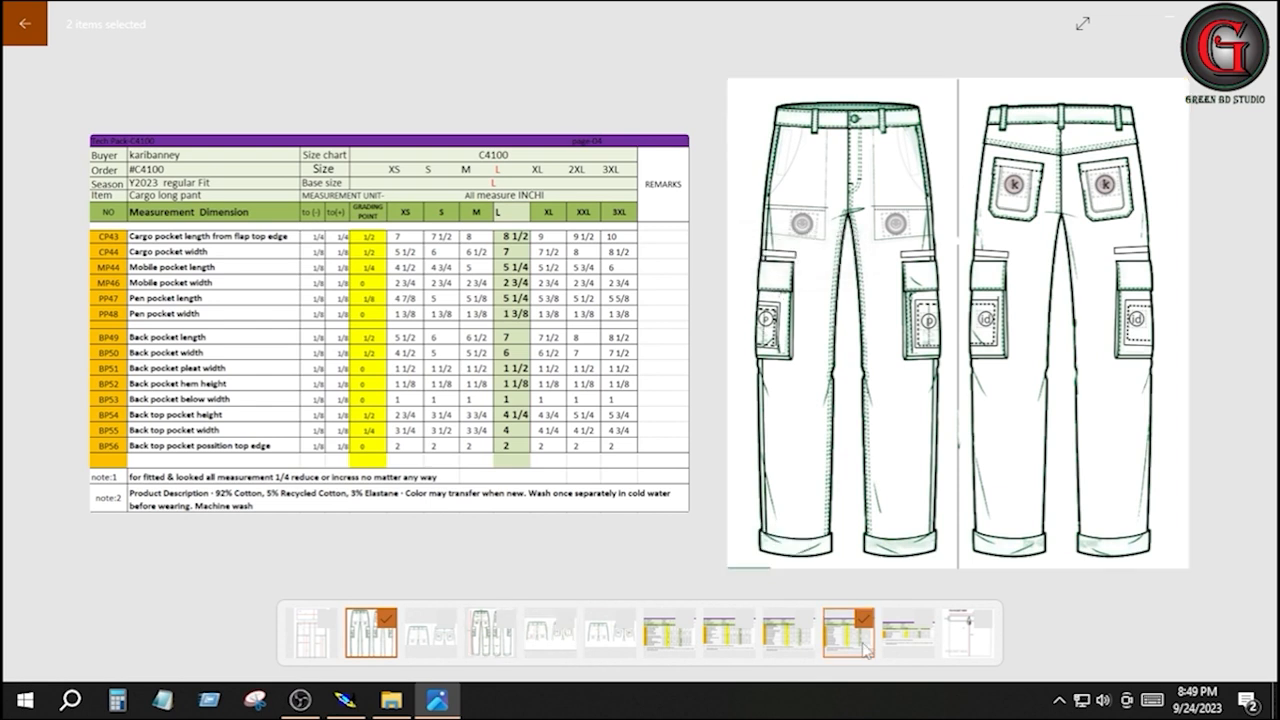
click(345, 700)
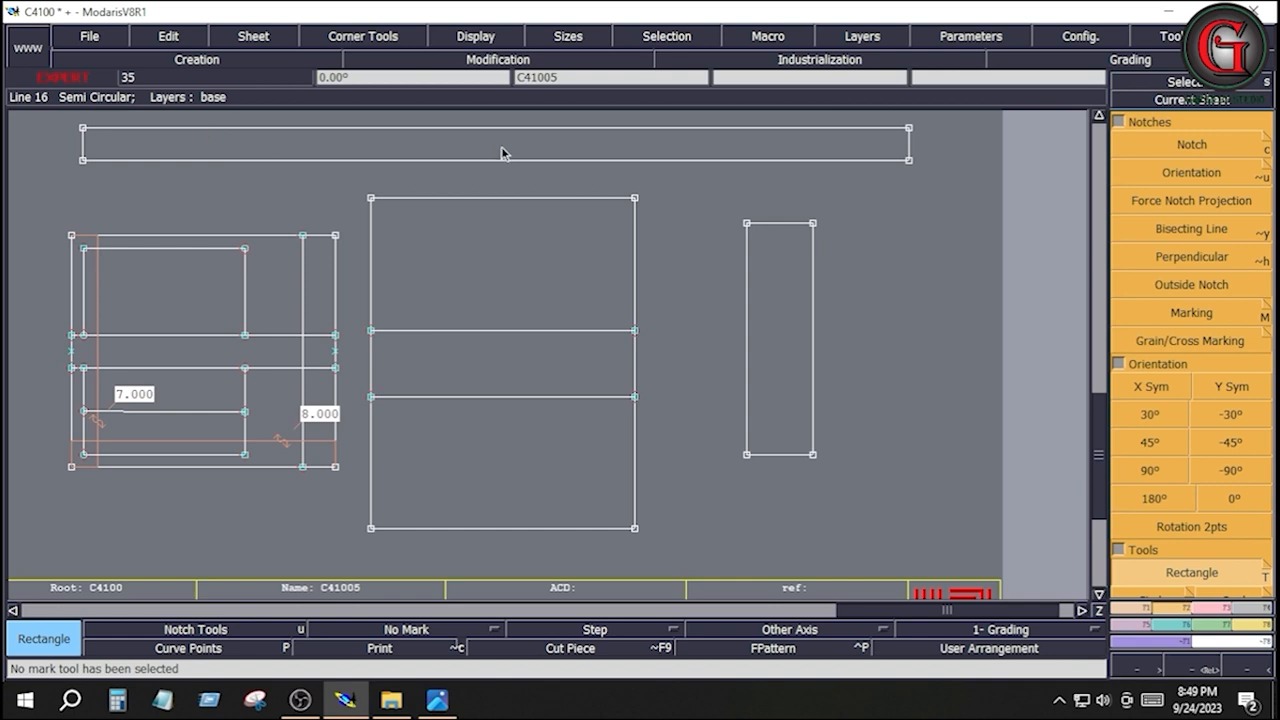
click(1143, 622)
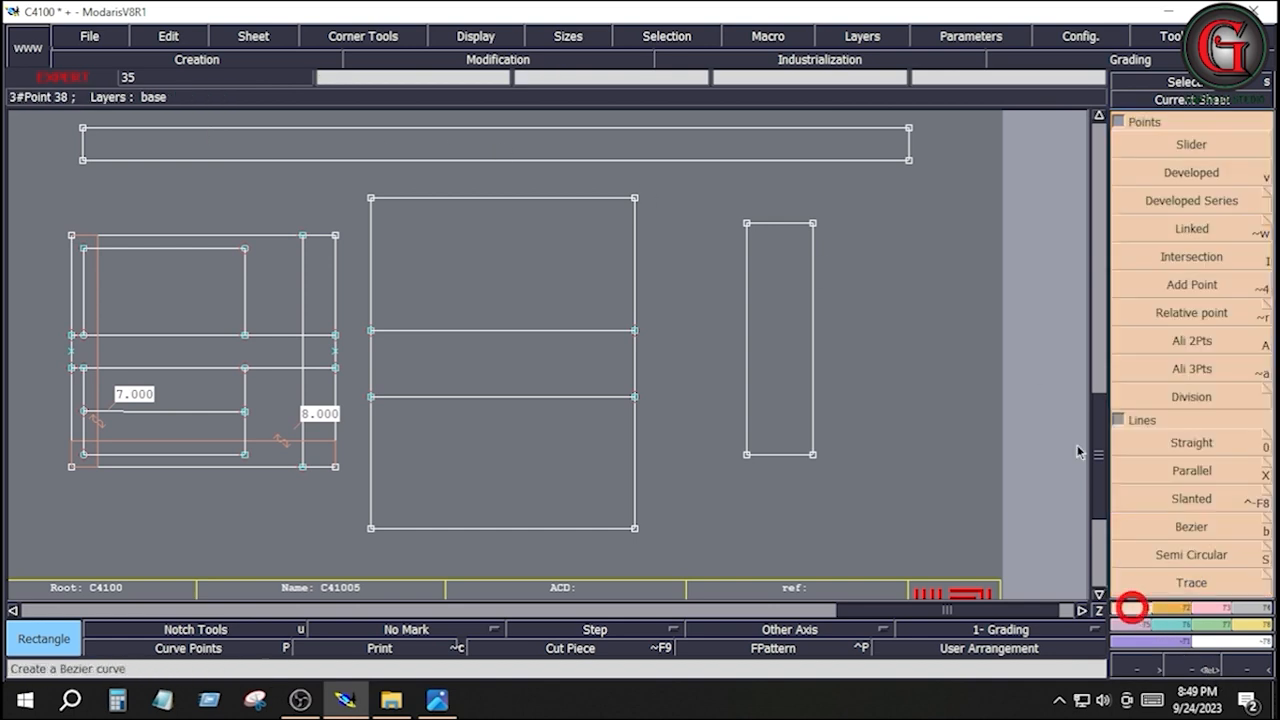
click(1192, 175)
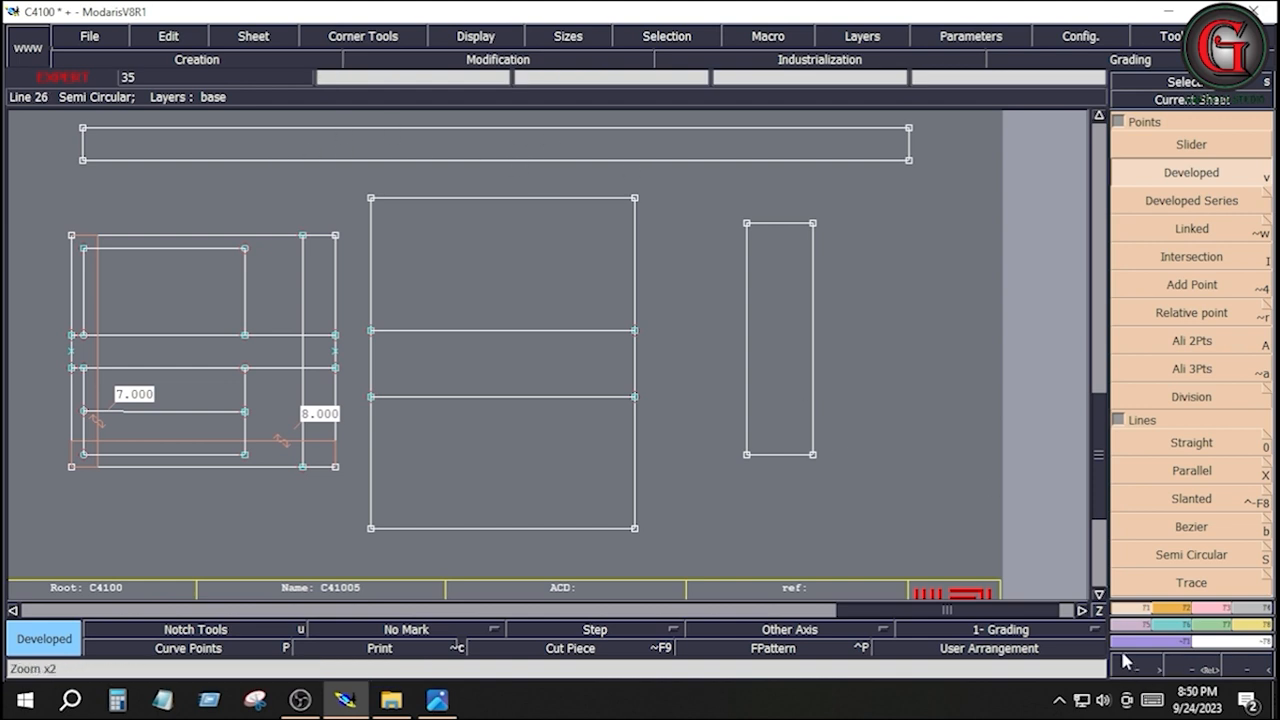
click(1205, 396)
click(83, 161)
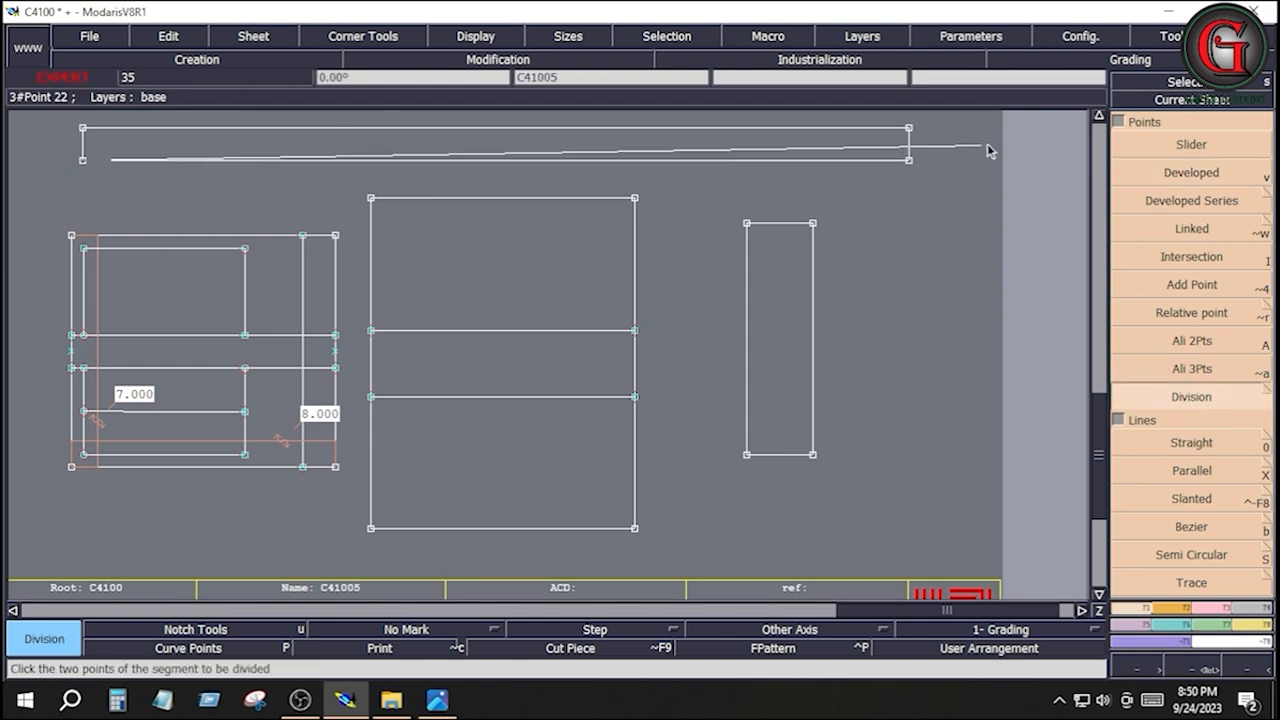
click(909, 161)
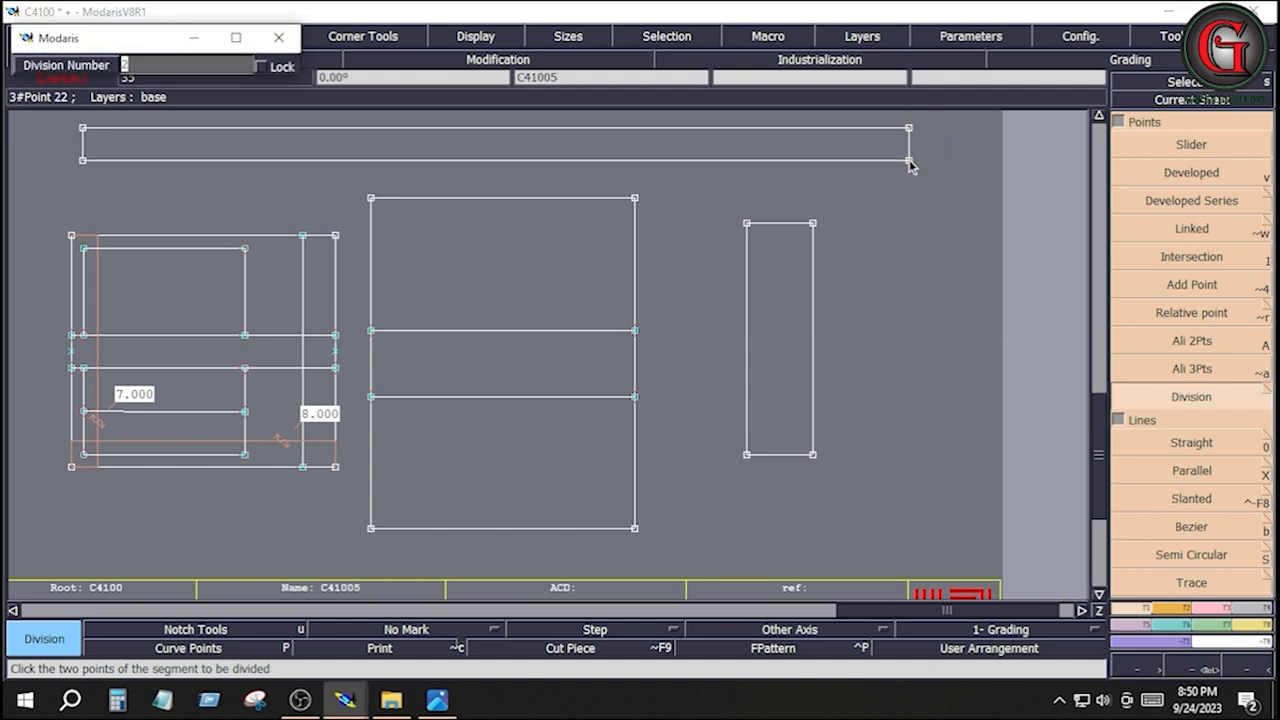
key(Return)
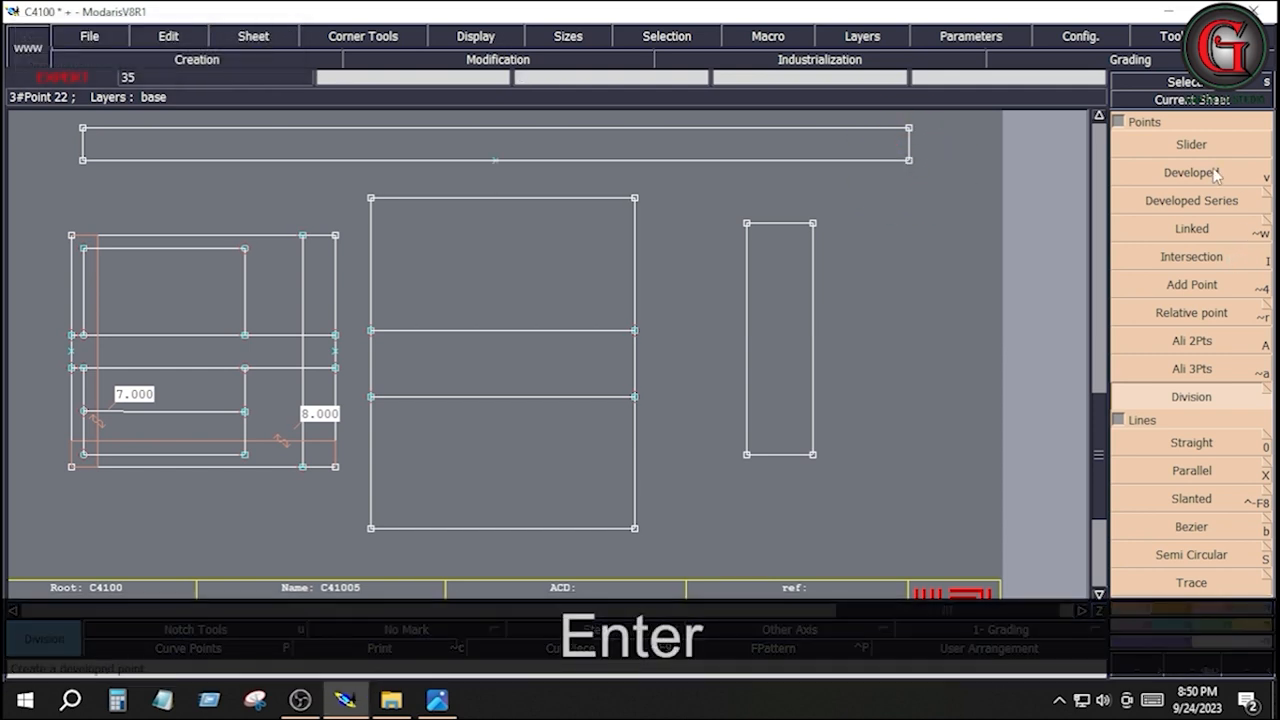
Place developed points 3.5 inches to each side of the strip's midpoint and insert them into its lower edge
click(1219, 176)
click(494, 162)
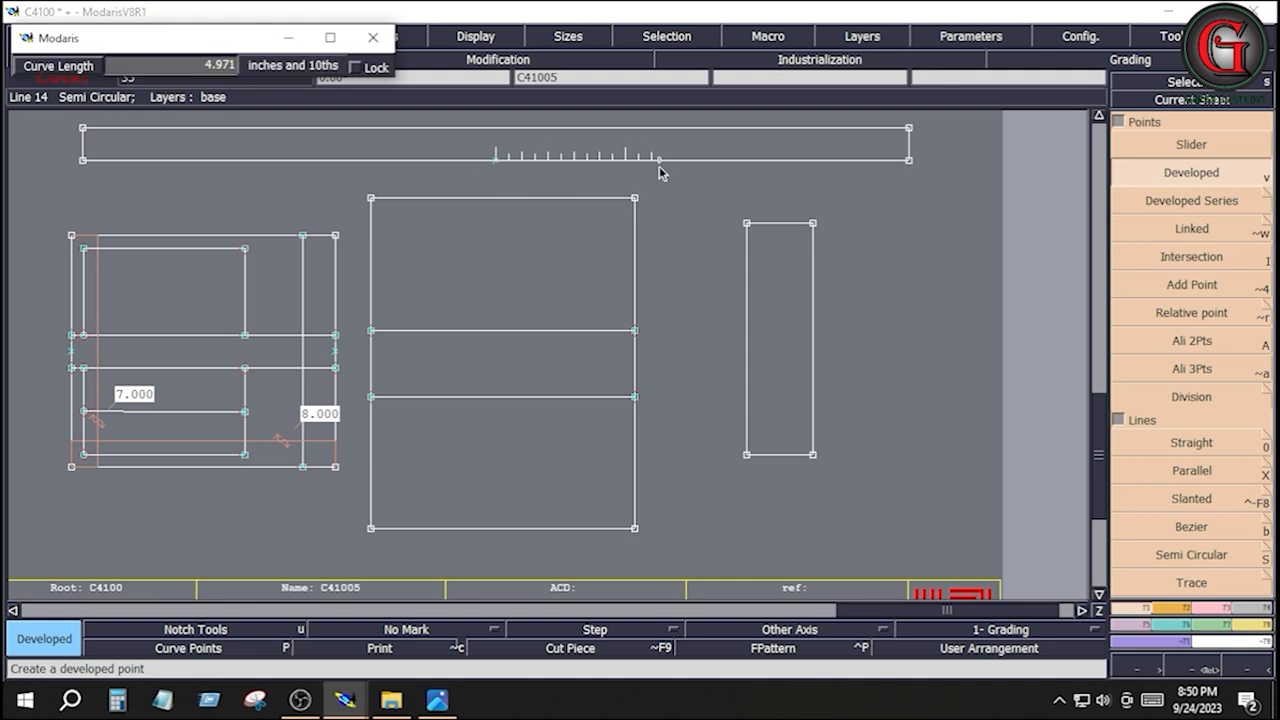
key(Down)
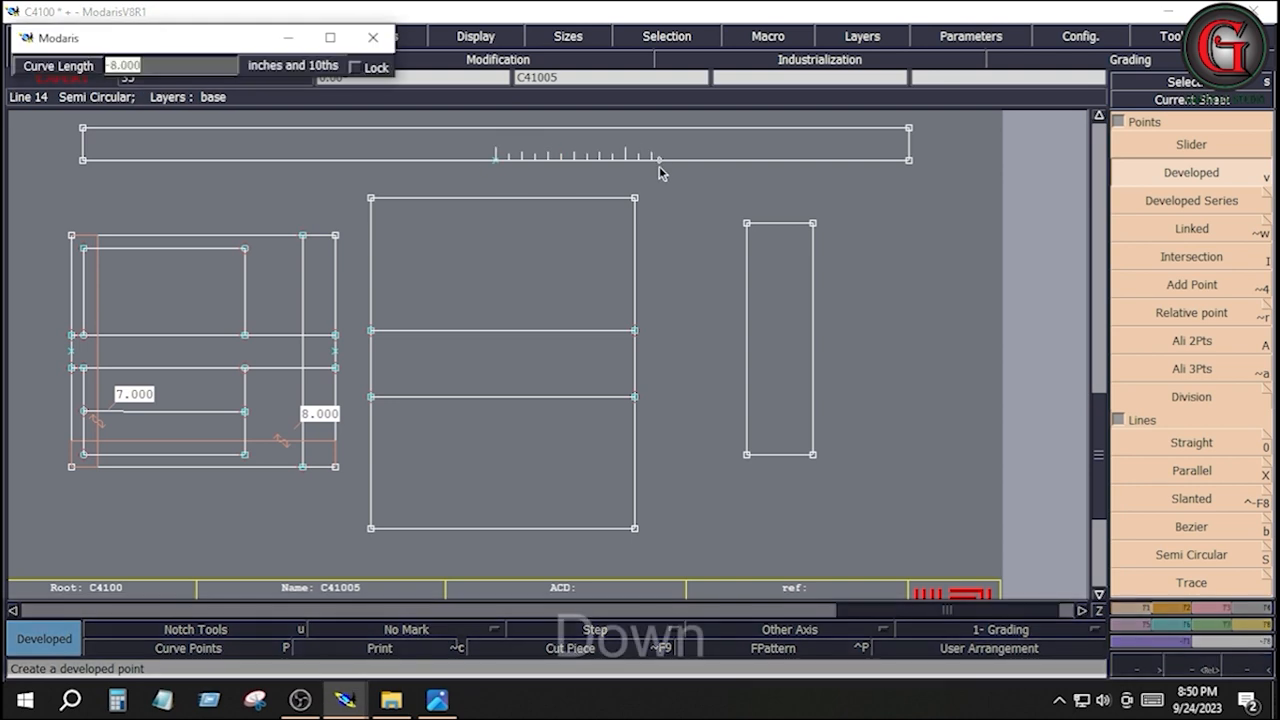
text(3.5)
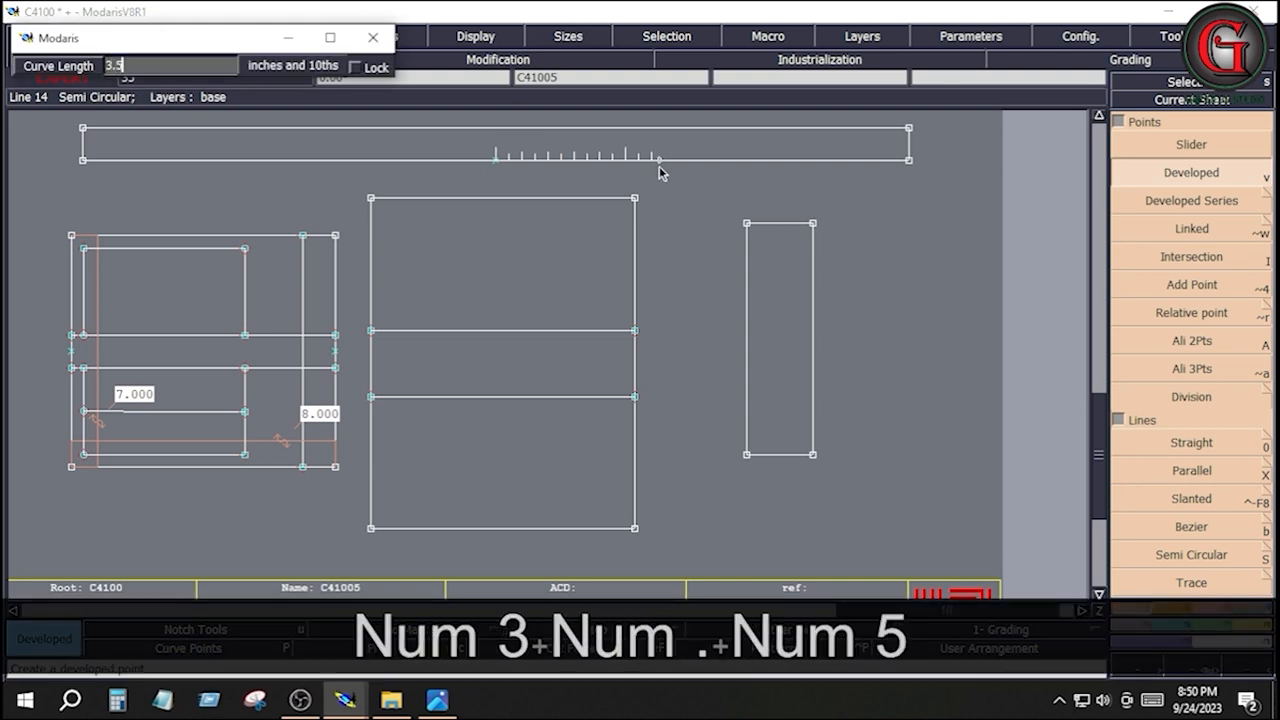
key(Return)
click(494, 161)
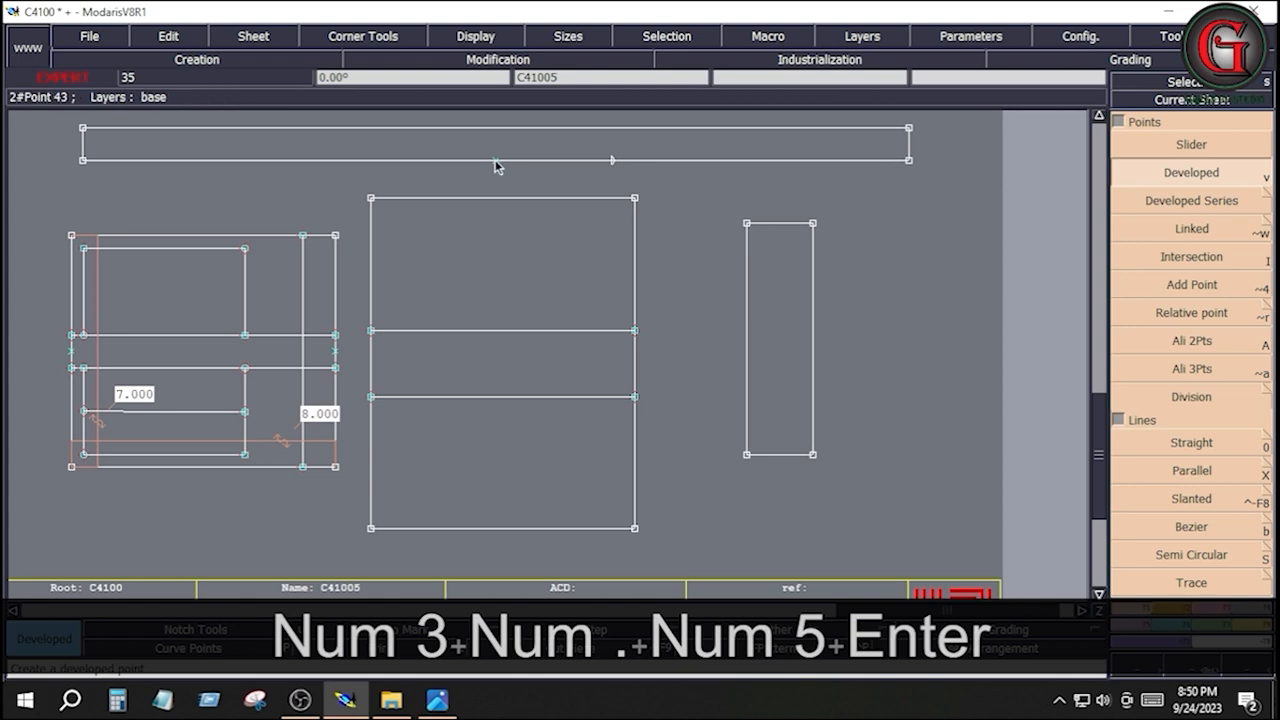
key(Down)
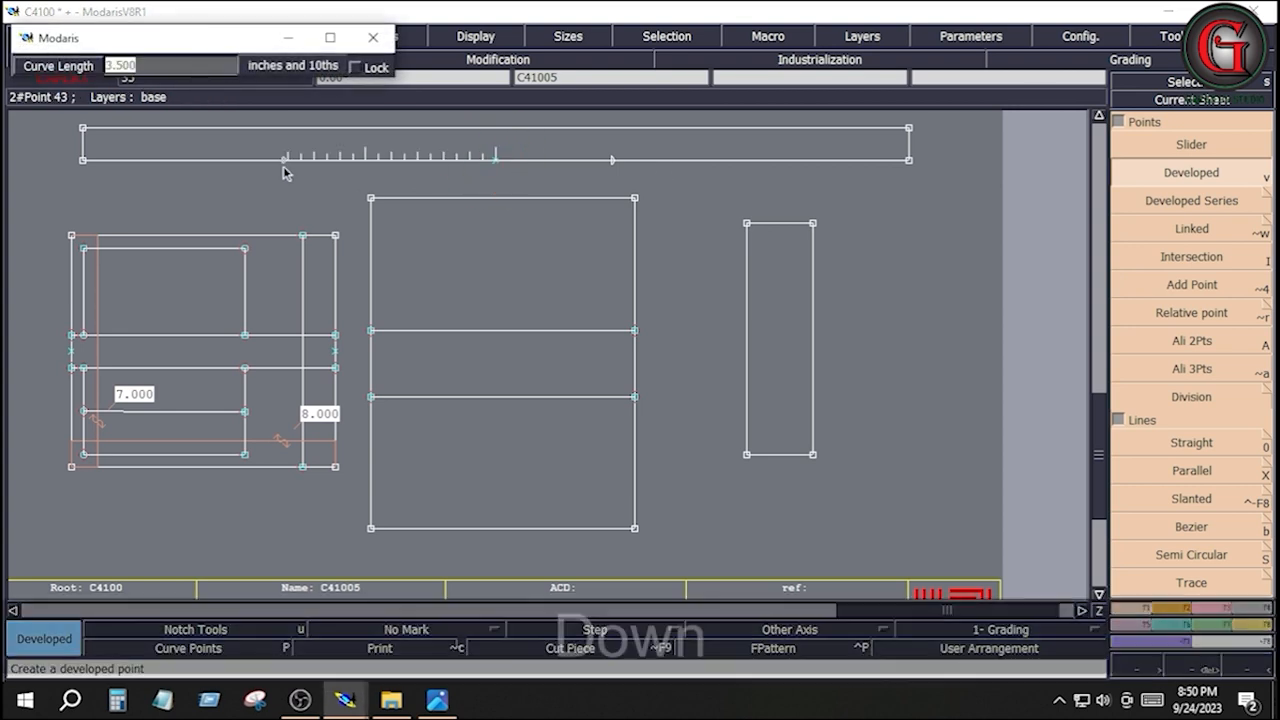
text(-3.5)
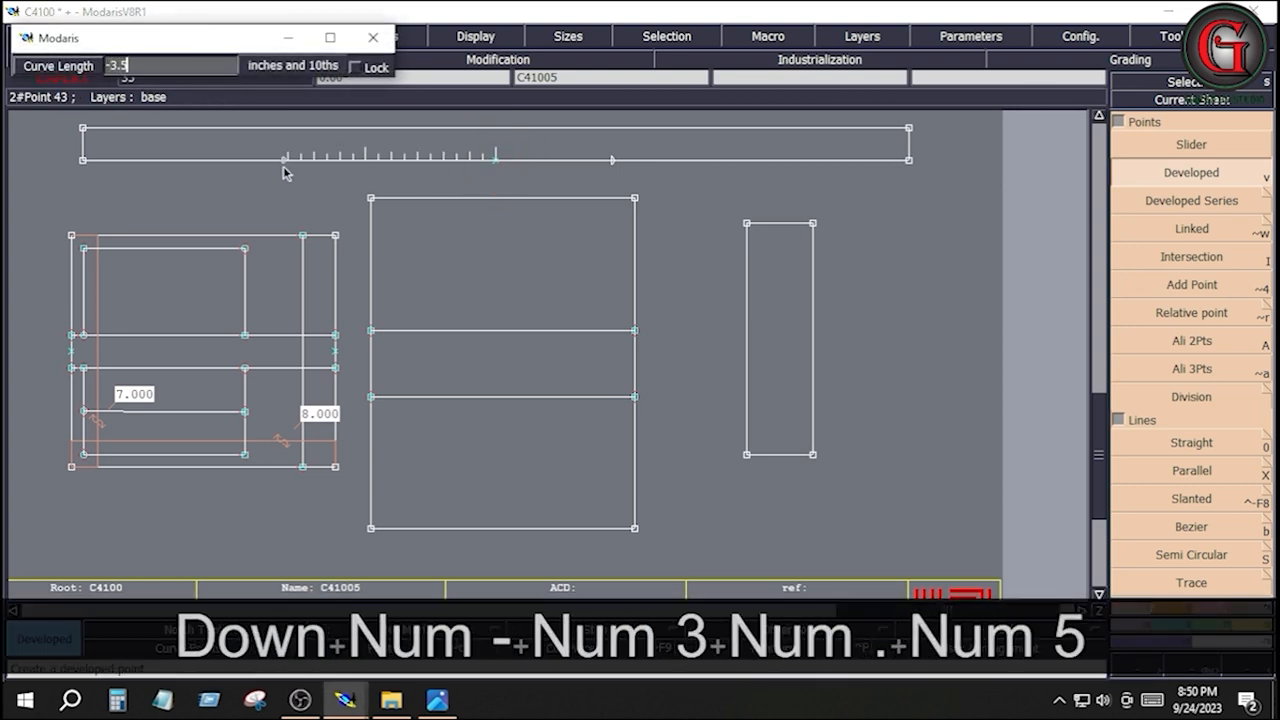
key(Return)
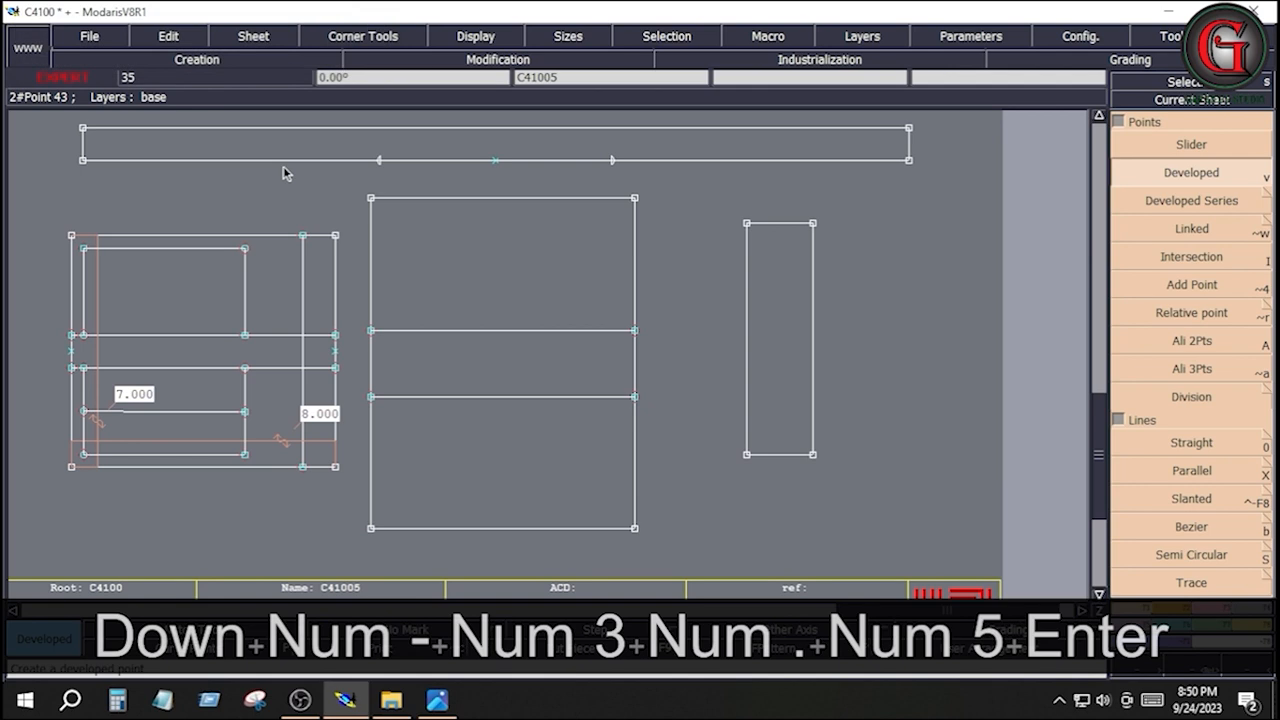
click(1222, 612)
click(1200, 472)
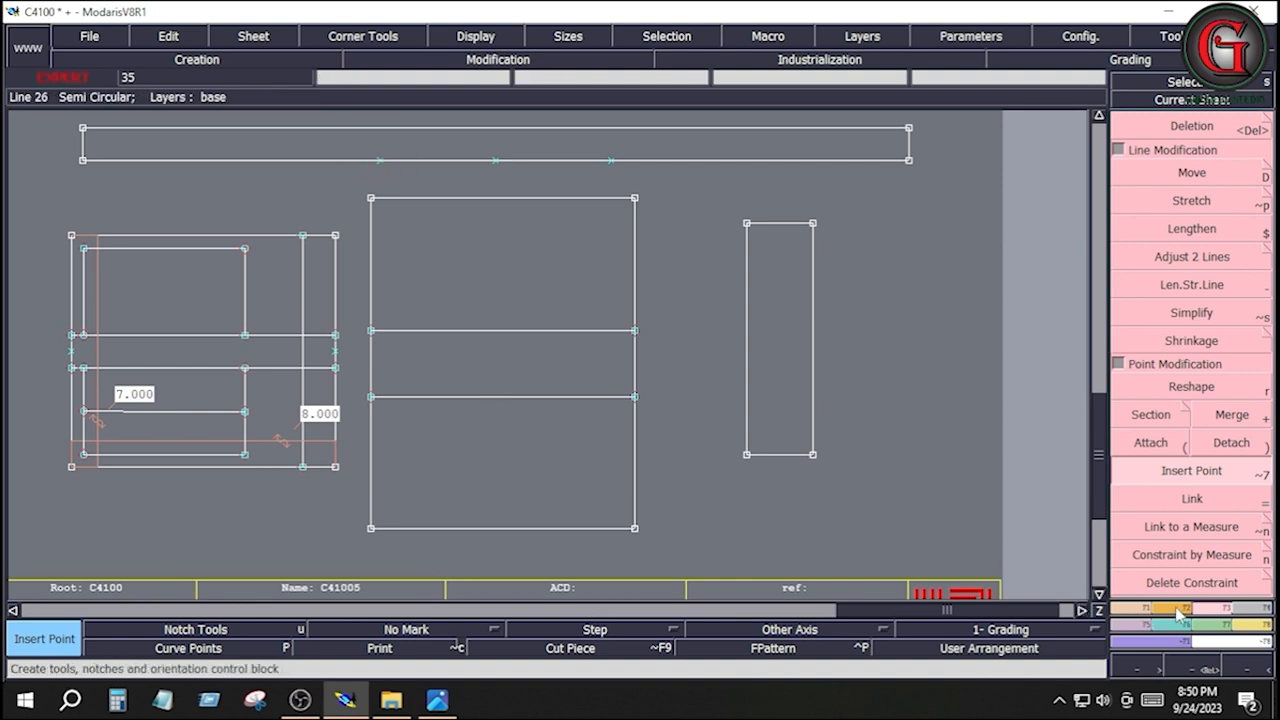
Add notches at the midpoint and the two points beside it on the long strip's lower edge
click(1176, 609)
click(1182, 145)
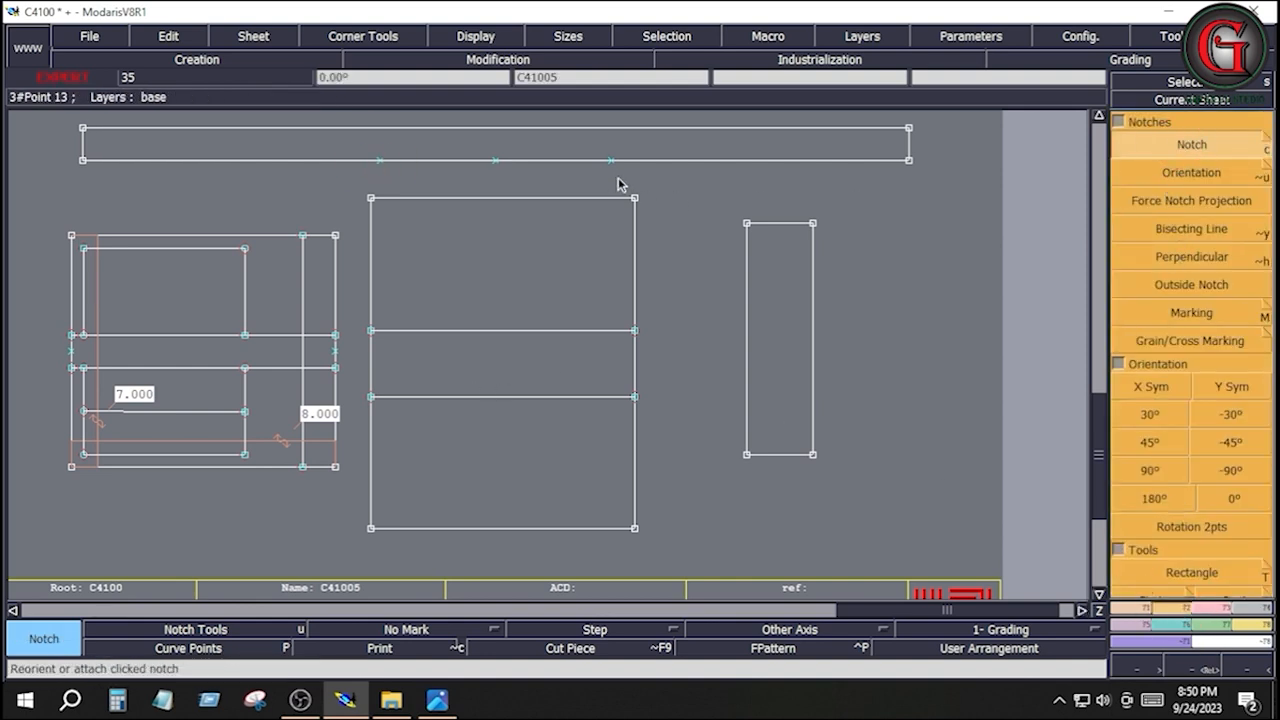
click(612, 160)
click(495, 159)
click(380, 160)
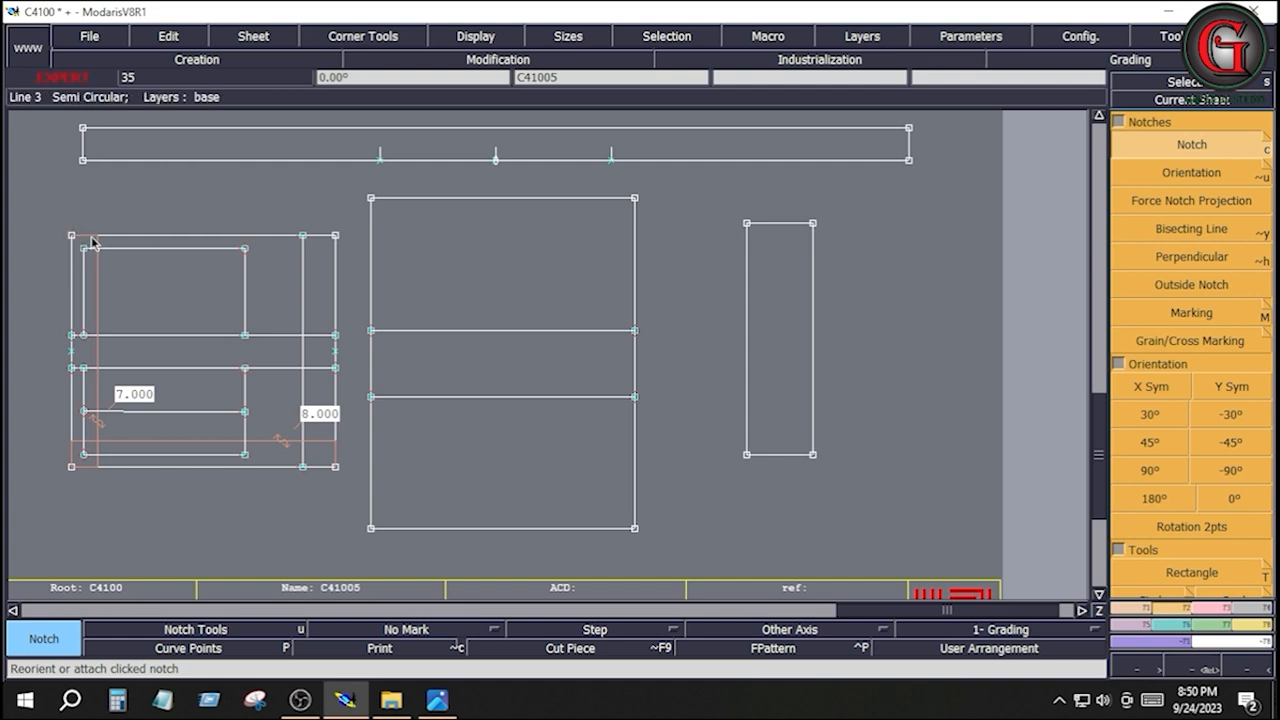
Place developed points 8 inches outward from the two outer notches and insert them into the strip's lower edge
click(1127, 608)
click(1160, 171)
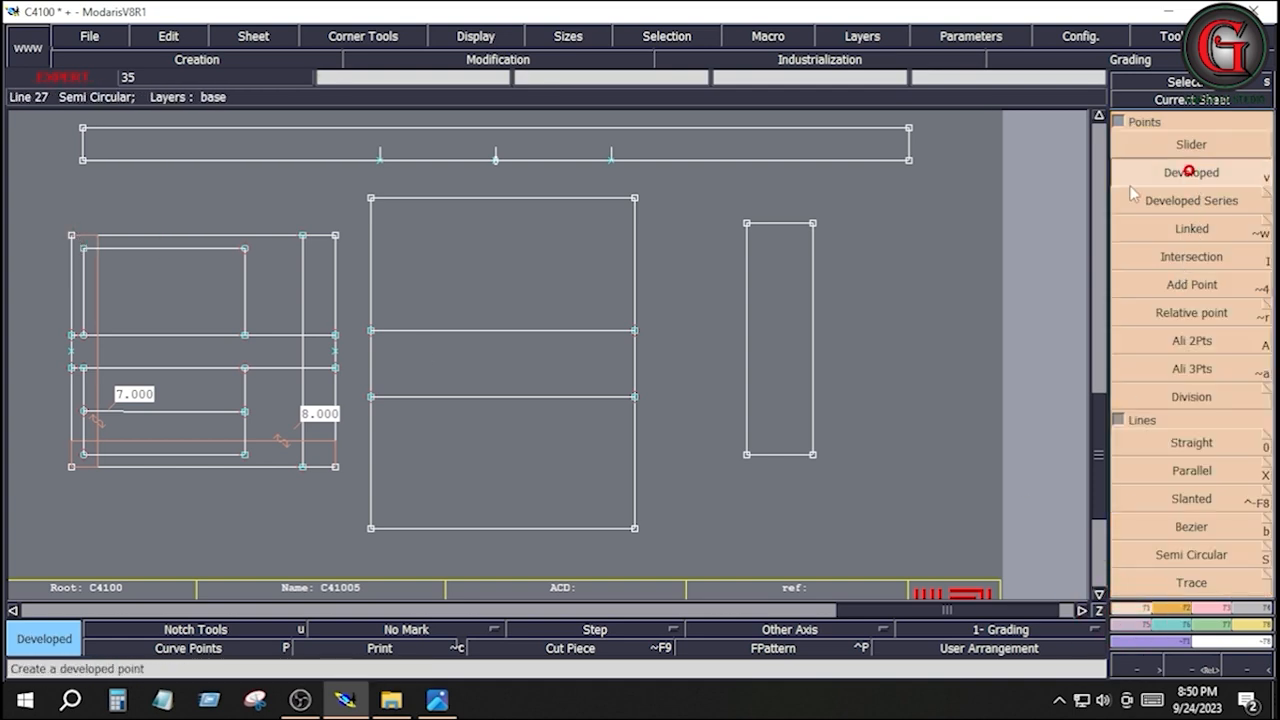
click(611, 159)
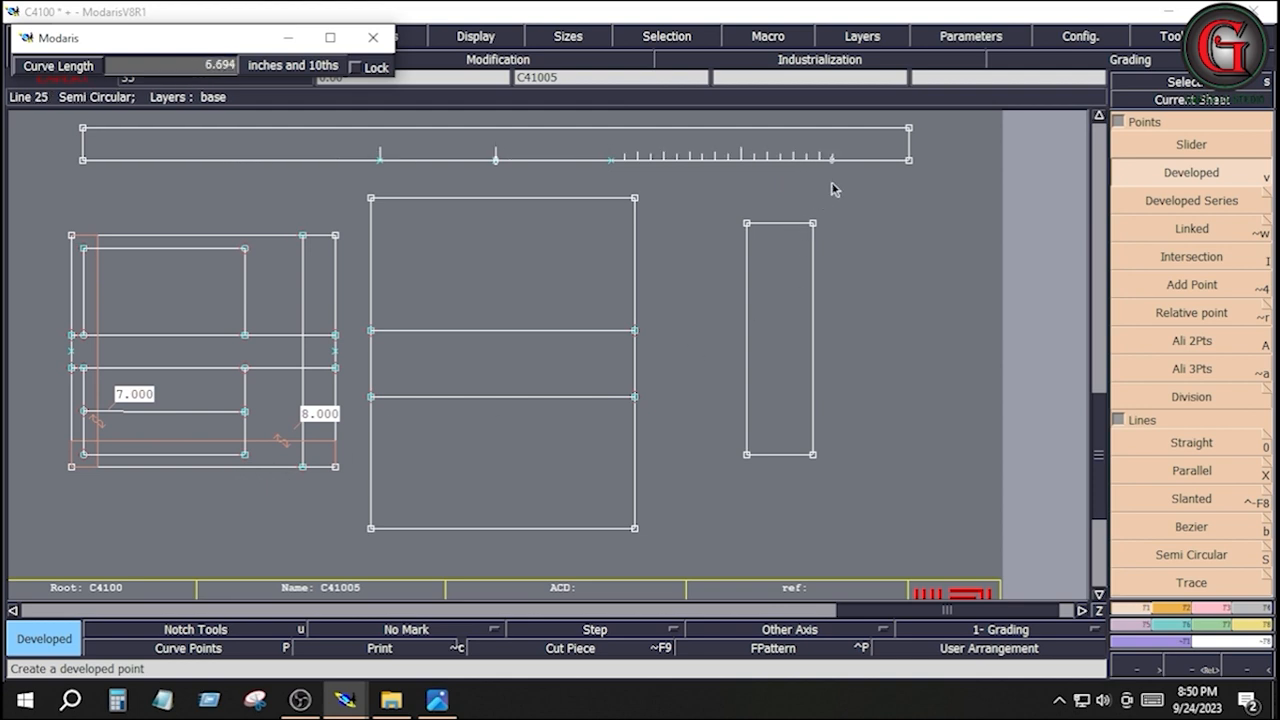
key(ctrl+z)
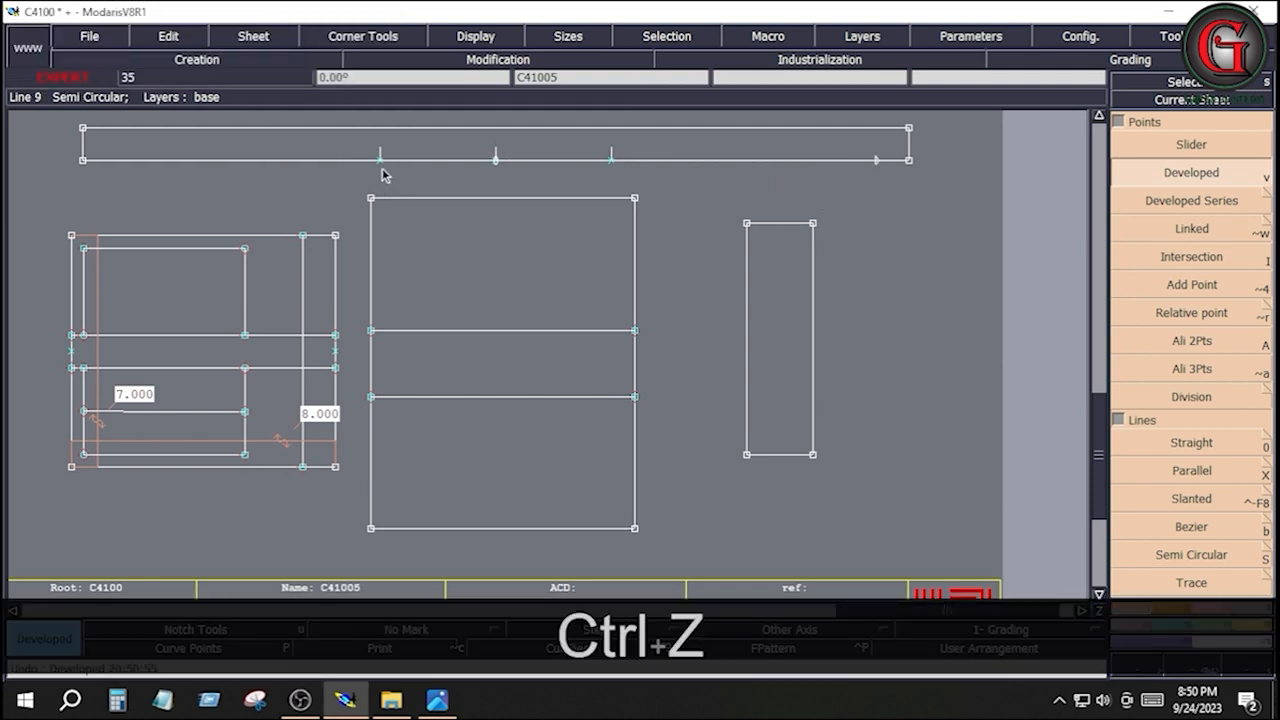
click(381, 160)
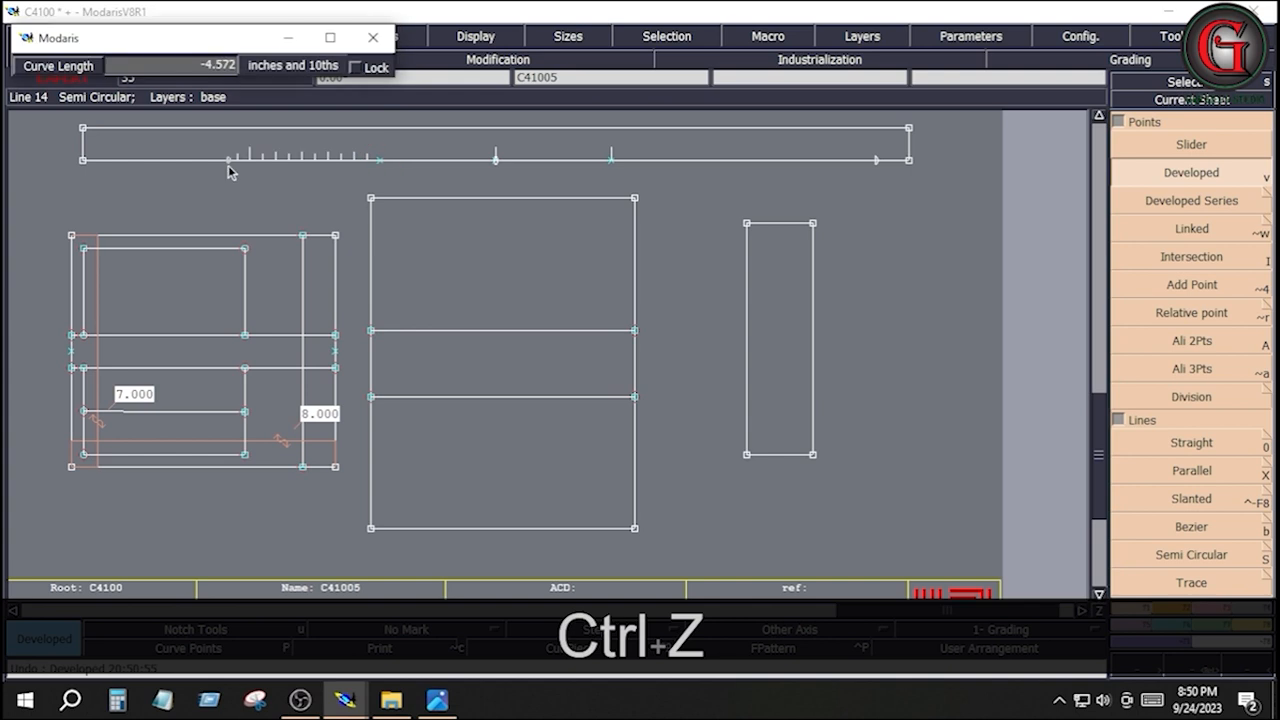
key(Down)
text(-8)
key(Return)
click(1216, 607)
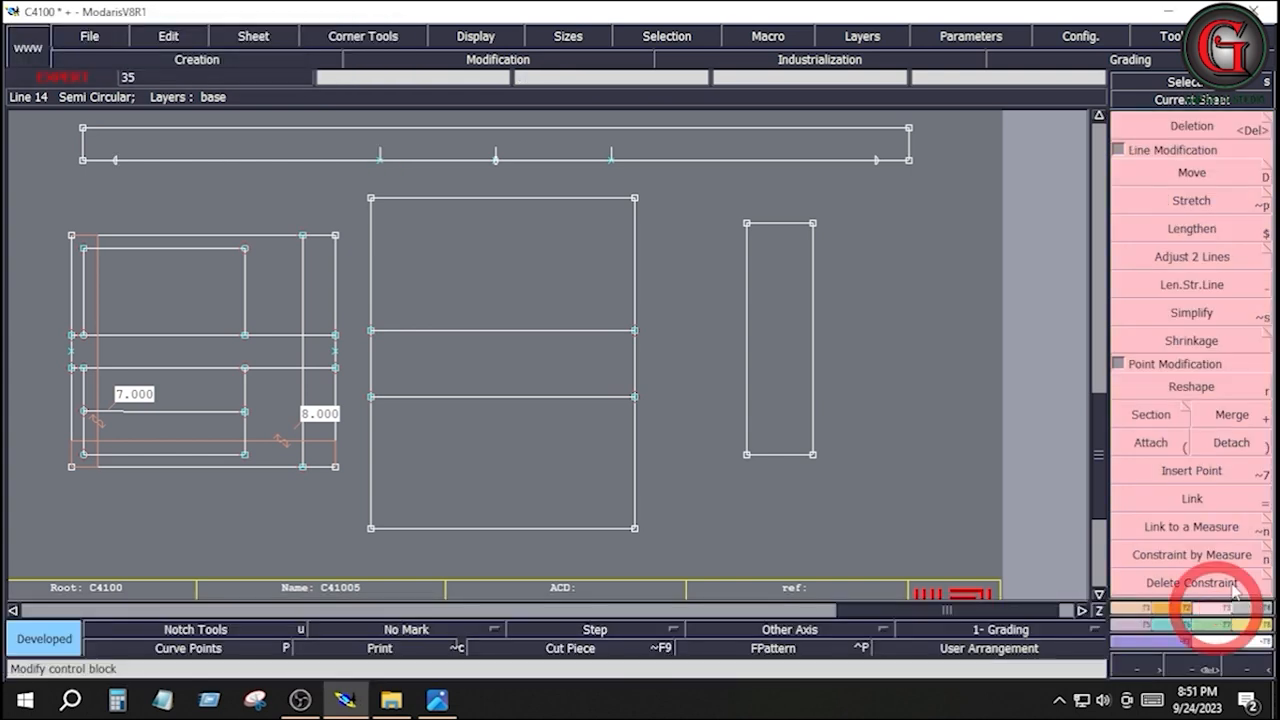
click(1220, 478)
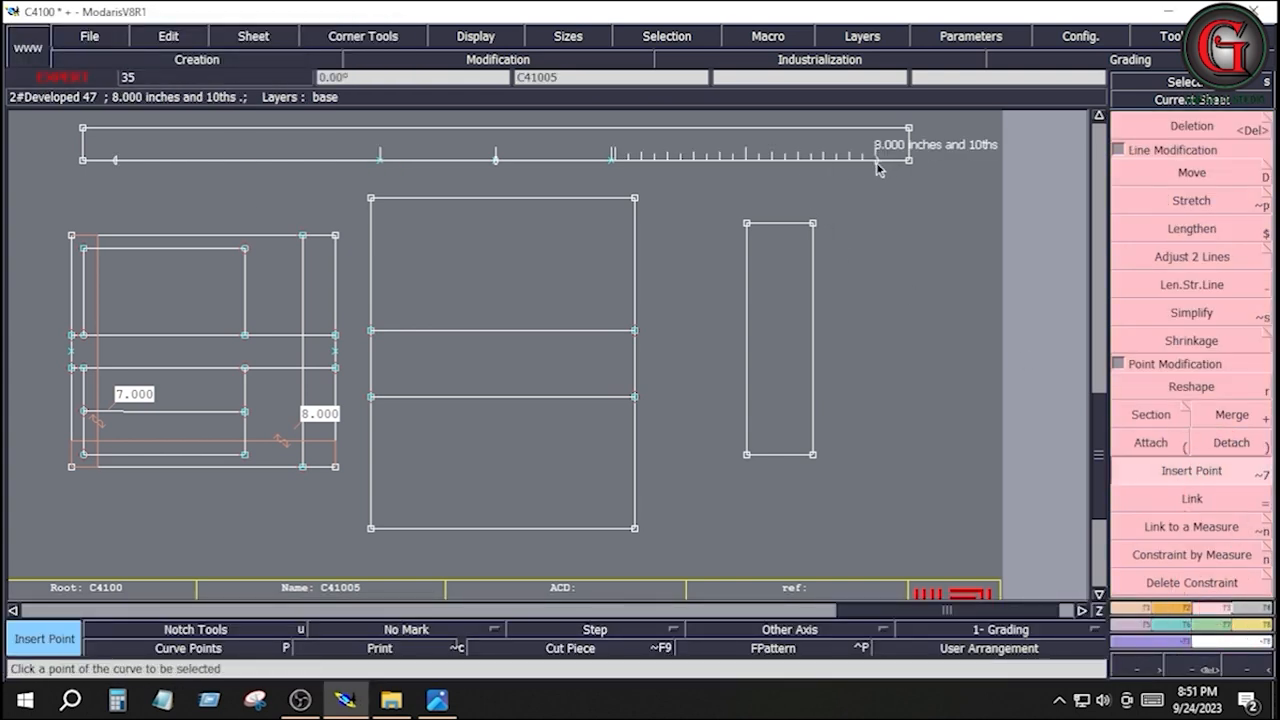
click(876, 162)
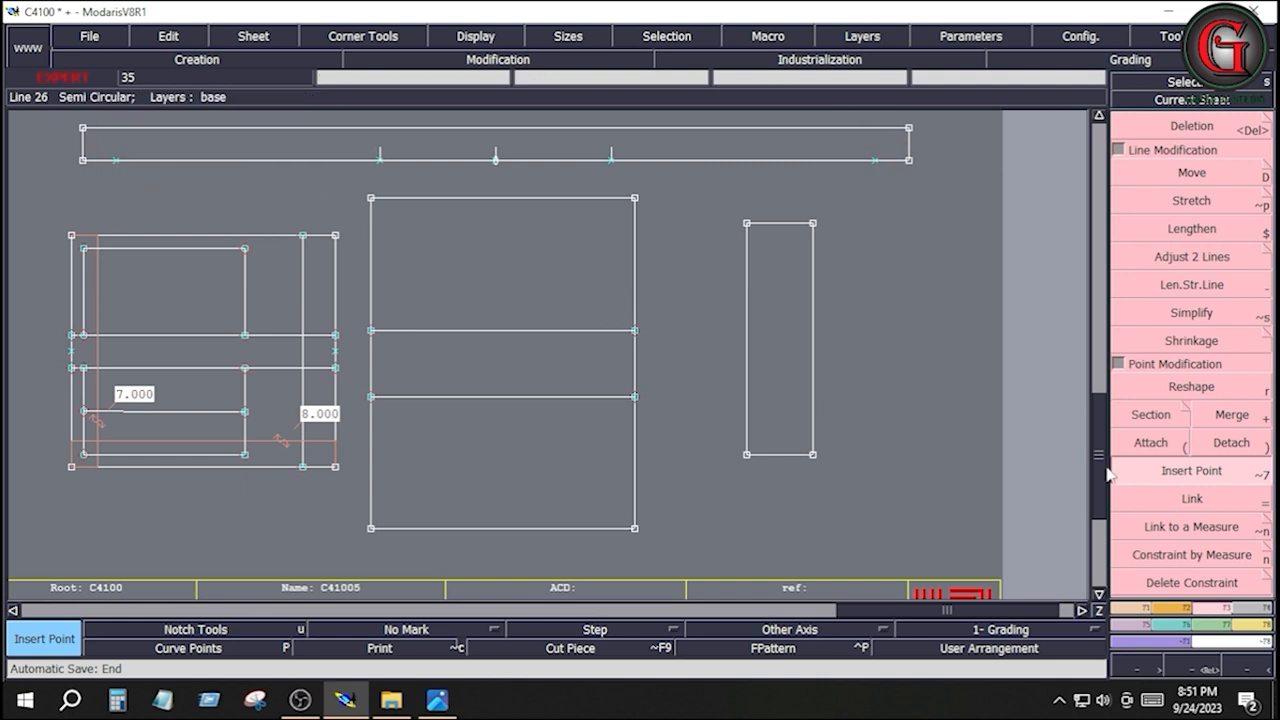
Add notches at the two points nearest the ends of the long strip's lower edge
click(1170, 607)
click(1177, 146)
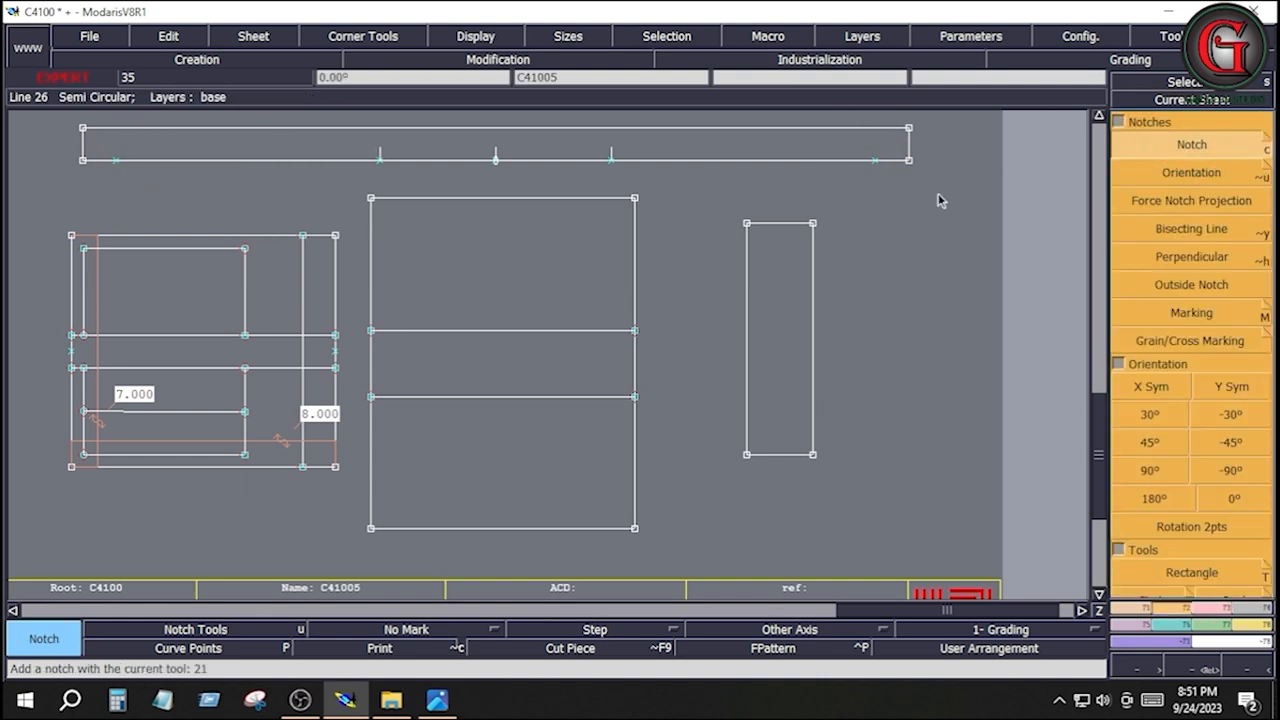
click(874, 159)
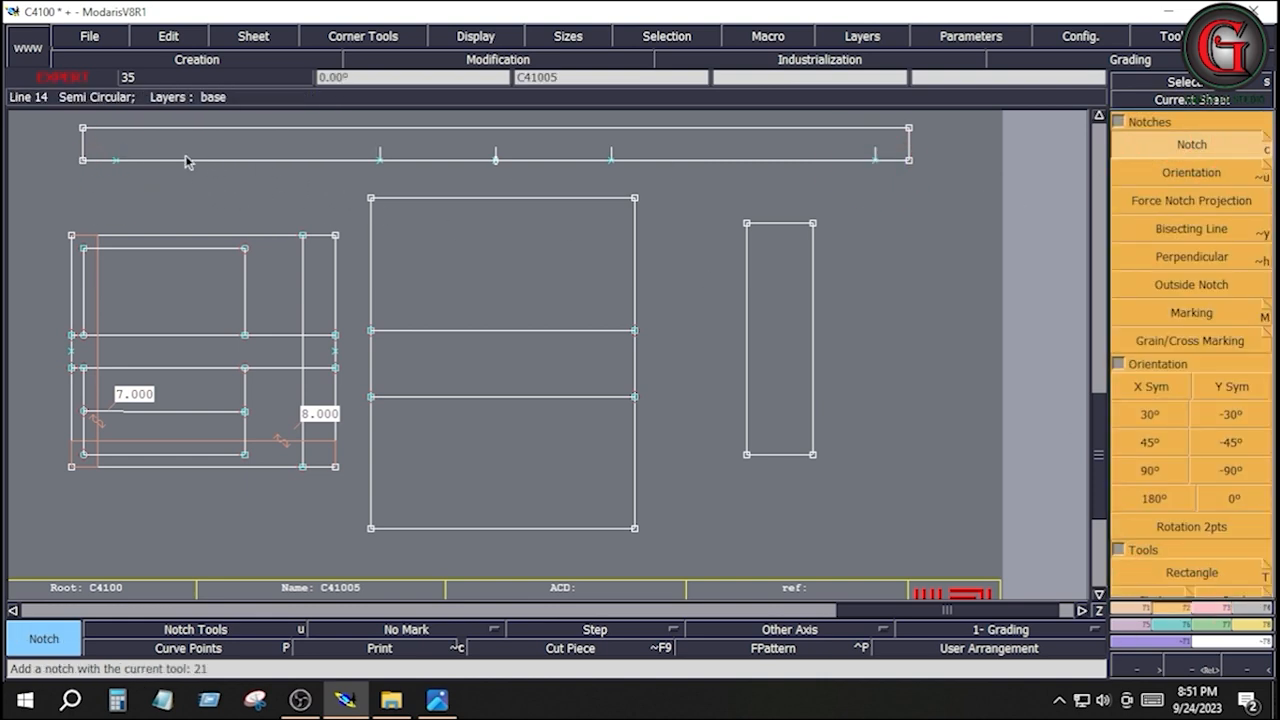
click(115, 162)
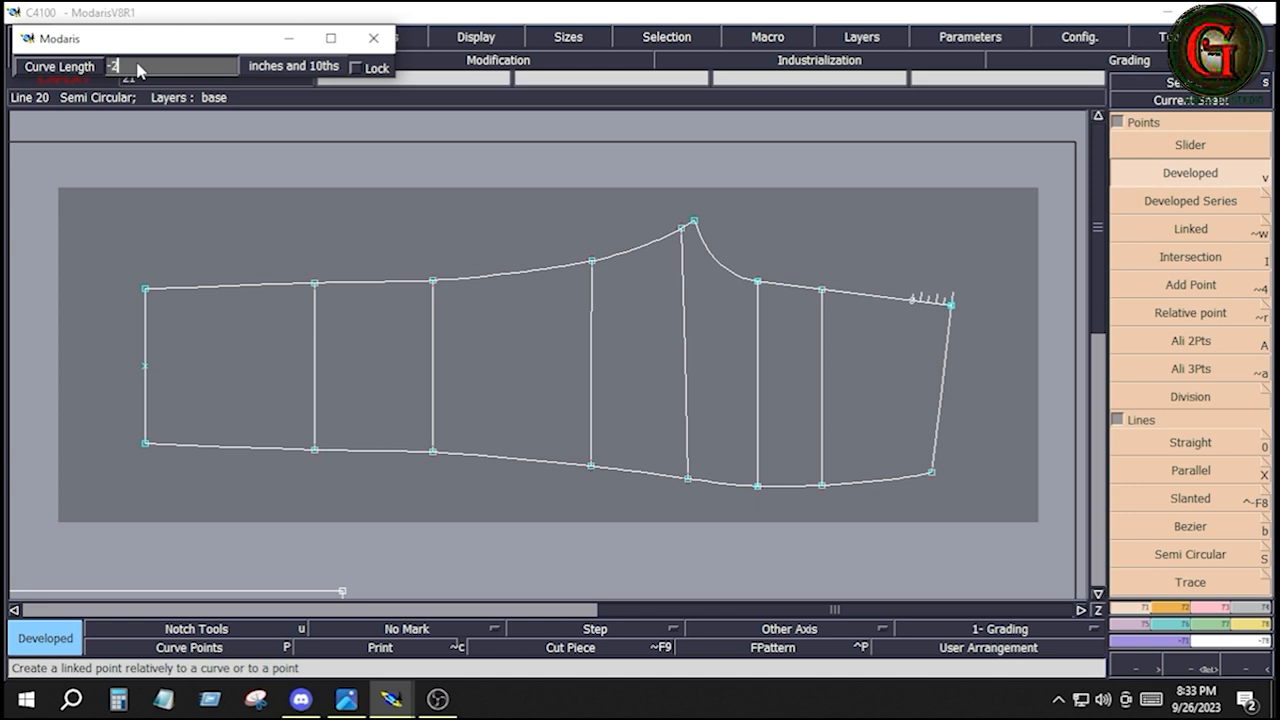
Place a developed point on the pants panel's upper edge near the waist and another 1 inch from the lower waist corner along the lower edge
key(Return)
key(Return)
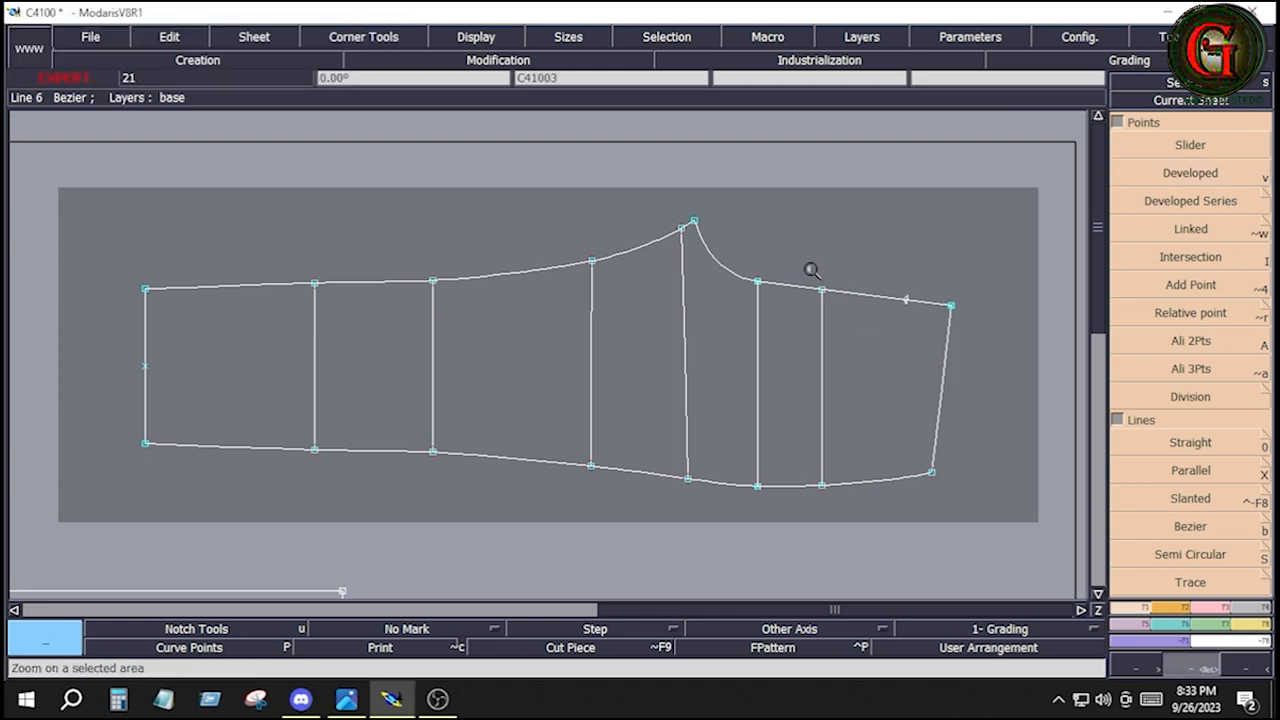
drag(811, 269, 985, 523)
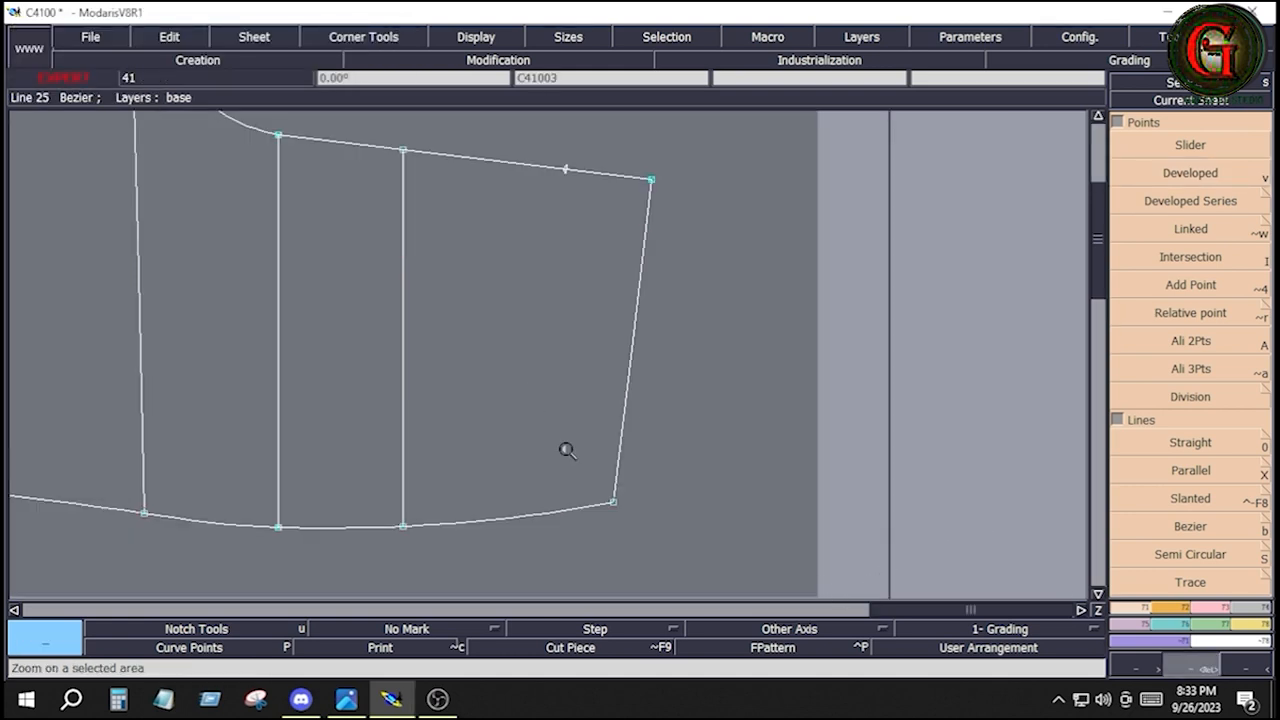
click(1168, 174)
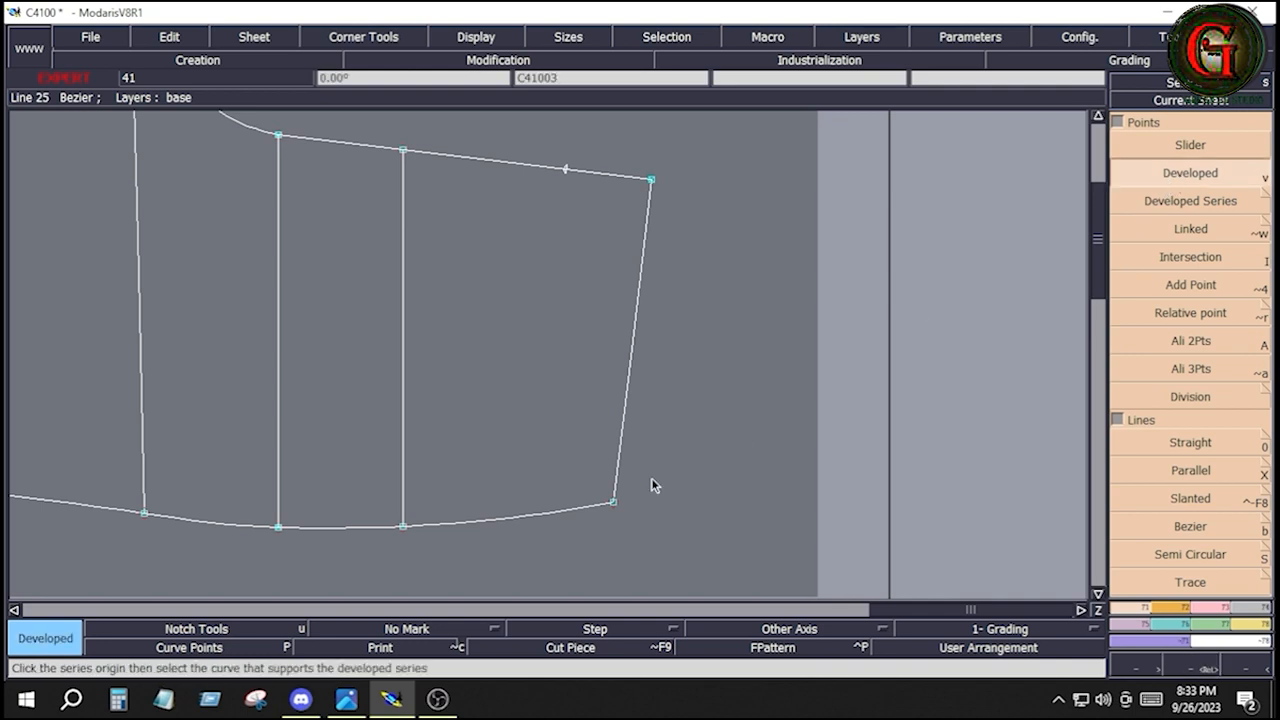
click(613, 503)
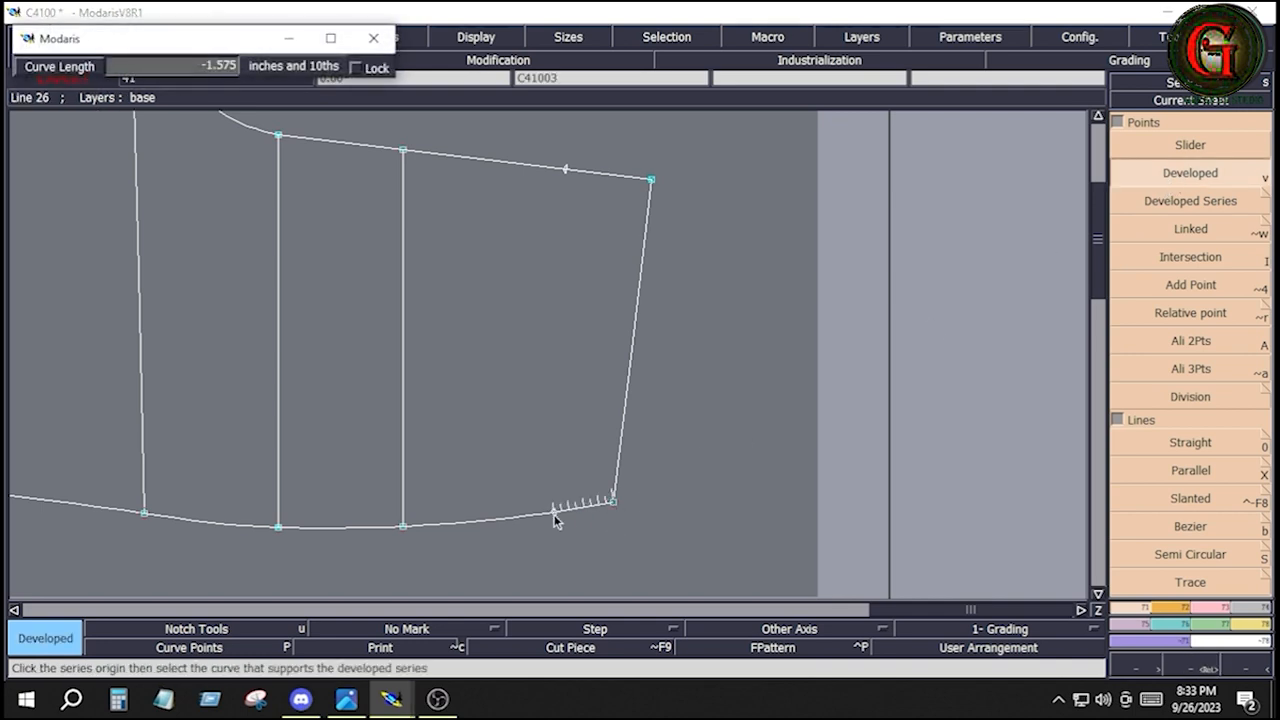
text(-1)
key(Return)
click(585, 534)
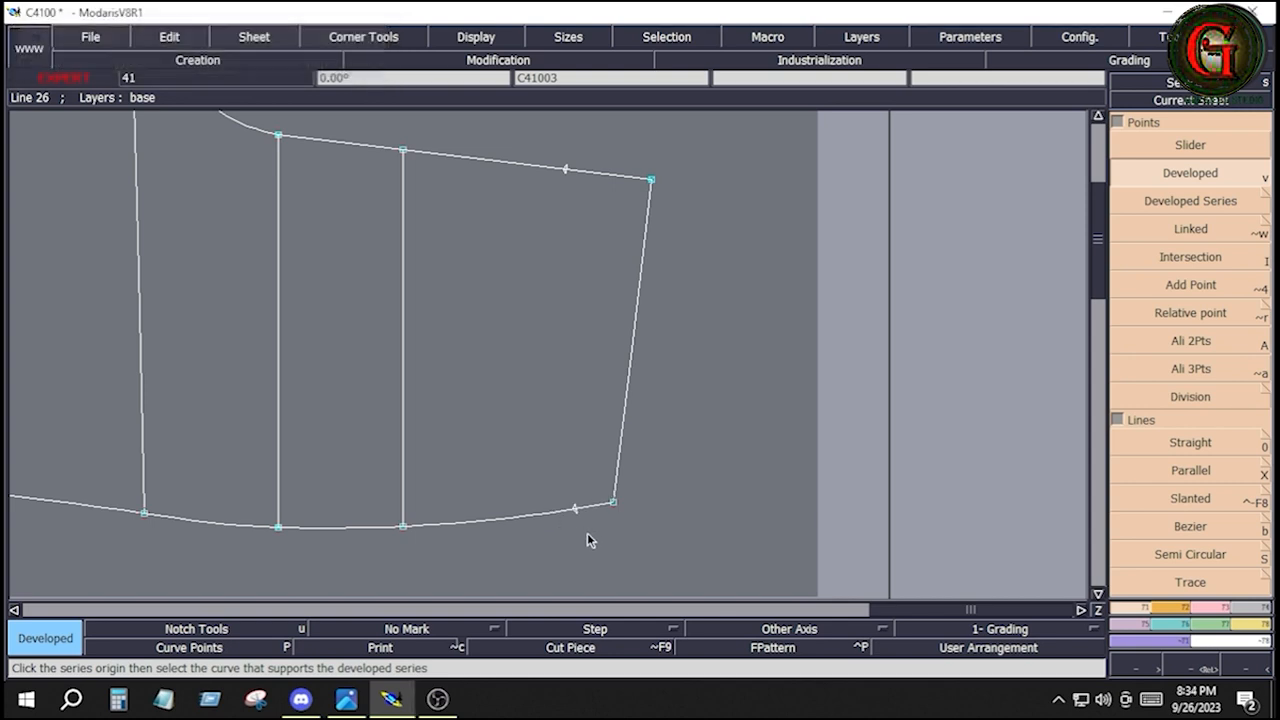
Insert the two developed points near the waist into the pants panel's upper and lower edges
click(1227, 607)
click(1172, 474)
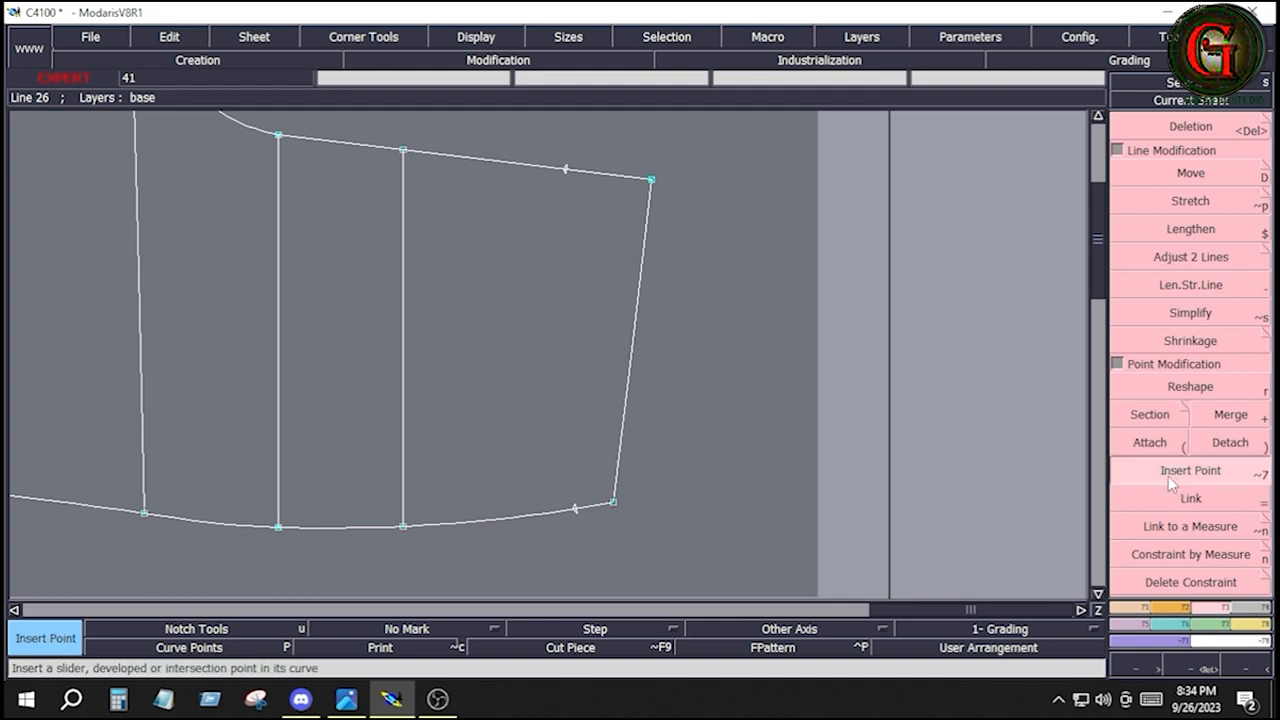
click(564, 172)
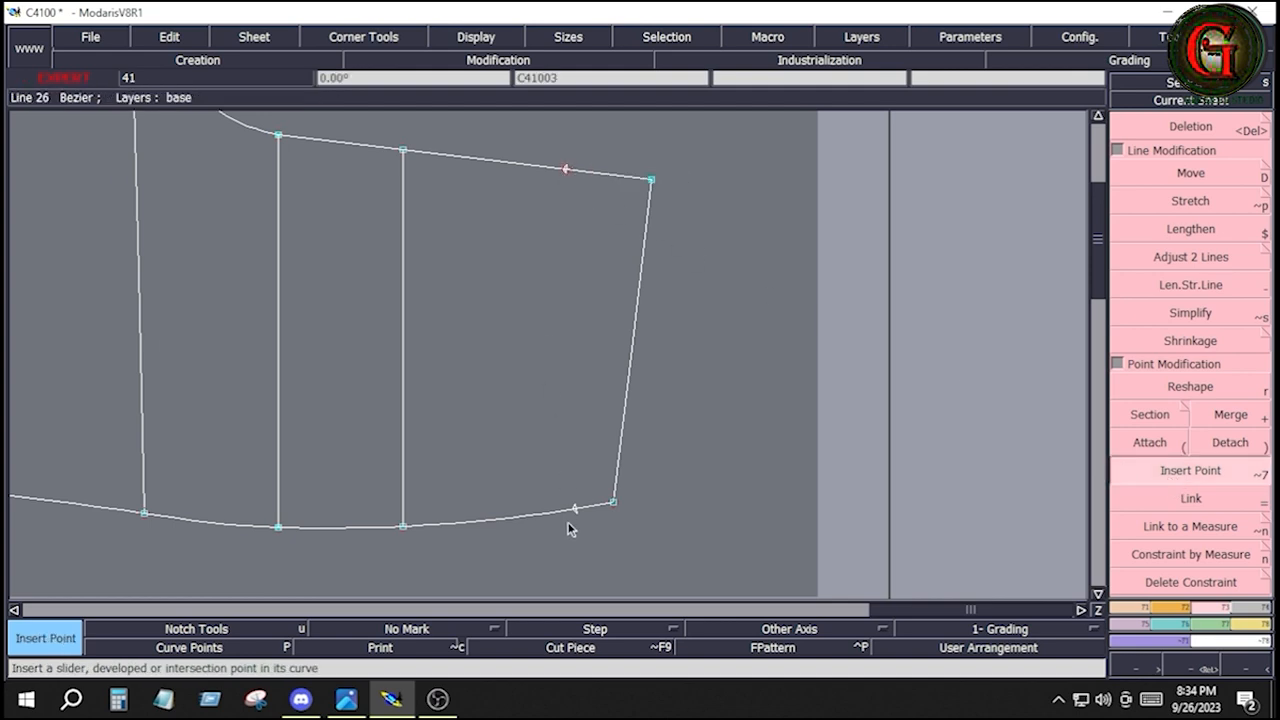
click(573, 511)
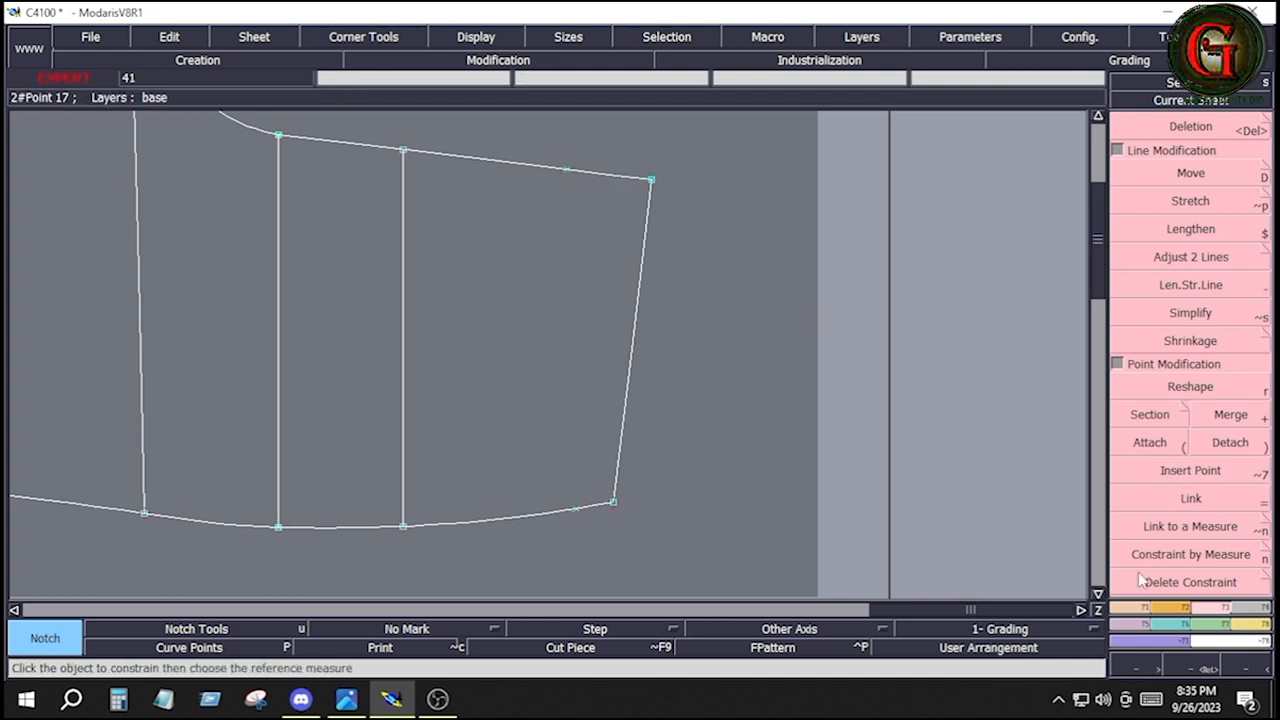
Draw a straight Bezier line across the pants panel between the two inserted points near the waist
click(1140, 608)
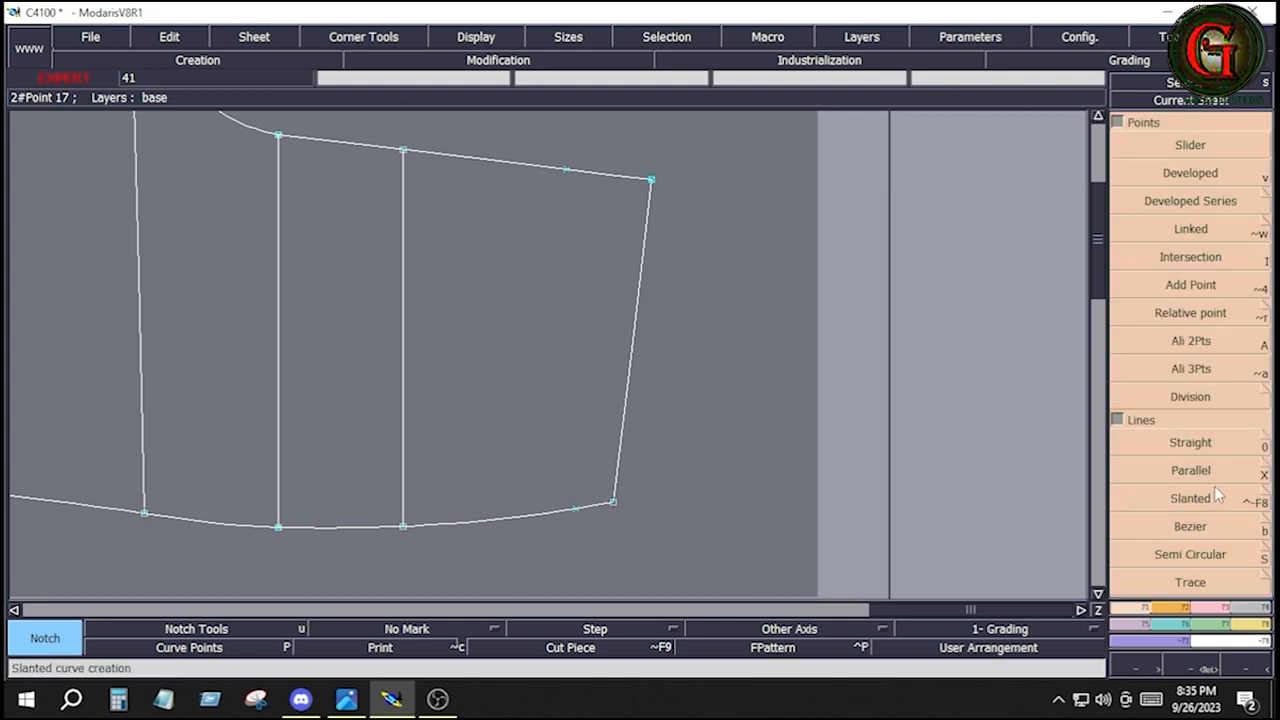
click(1194, 528)
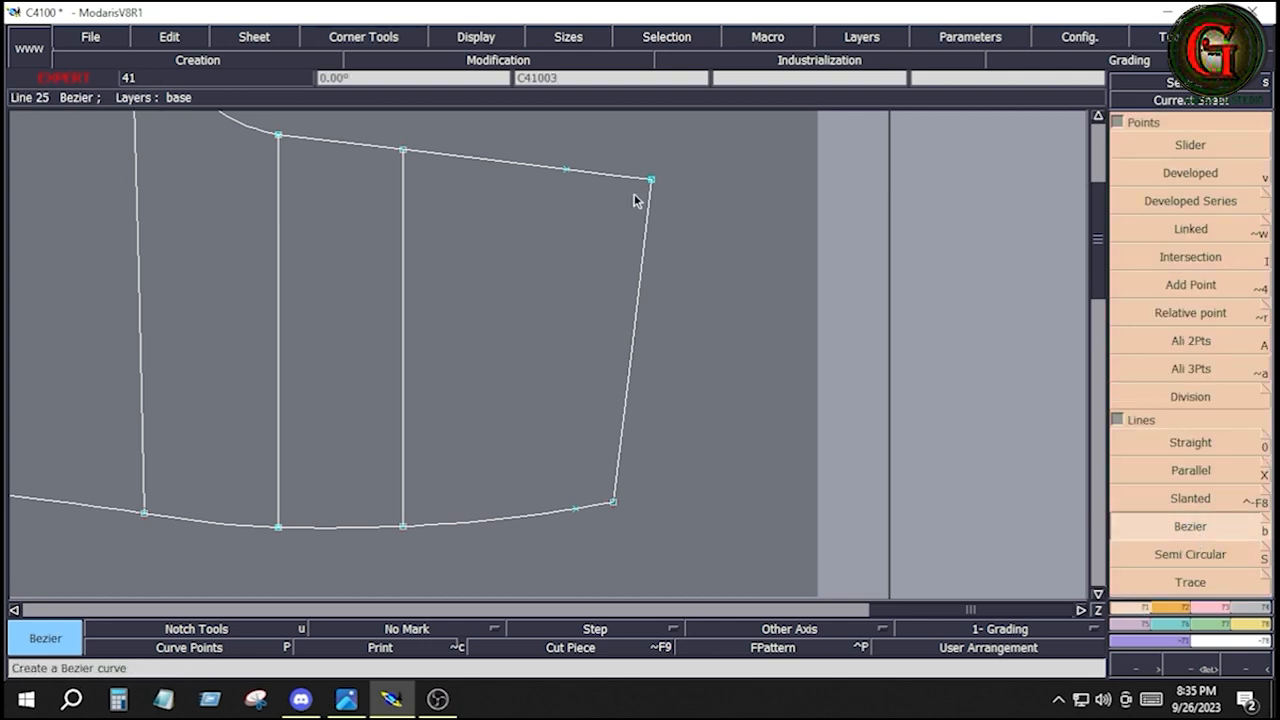
click(567, 166)
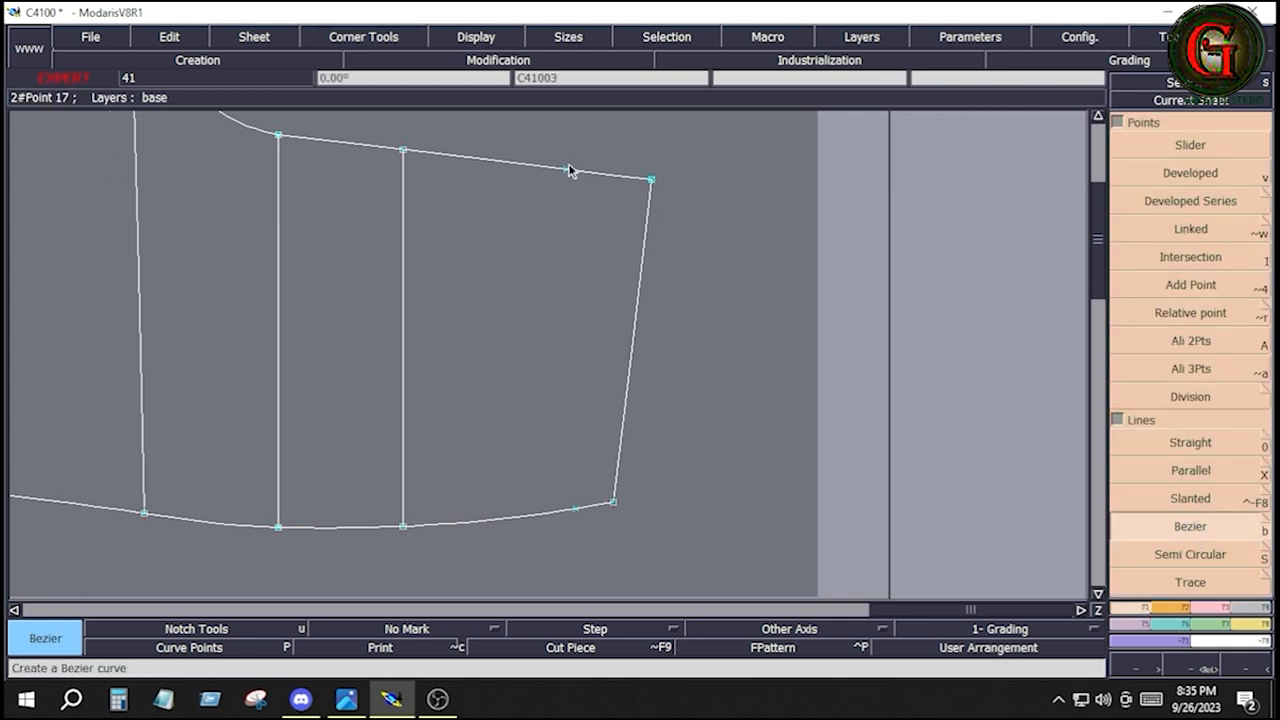
click(575, 505)
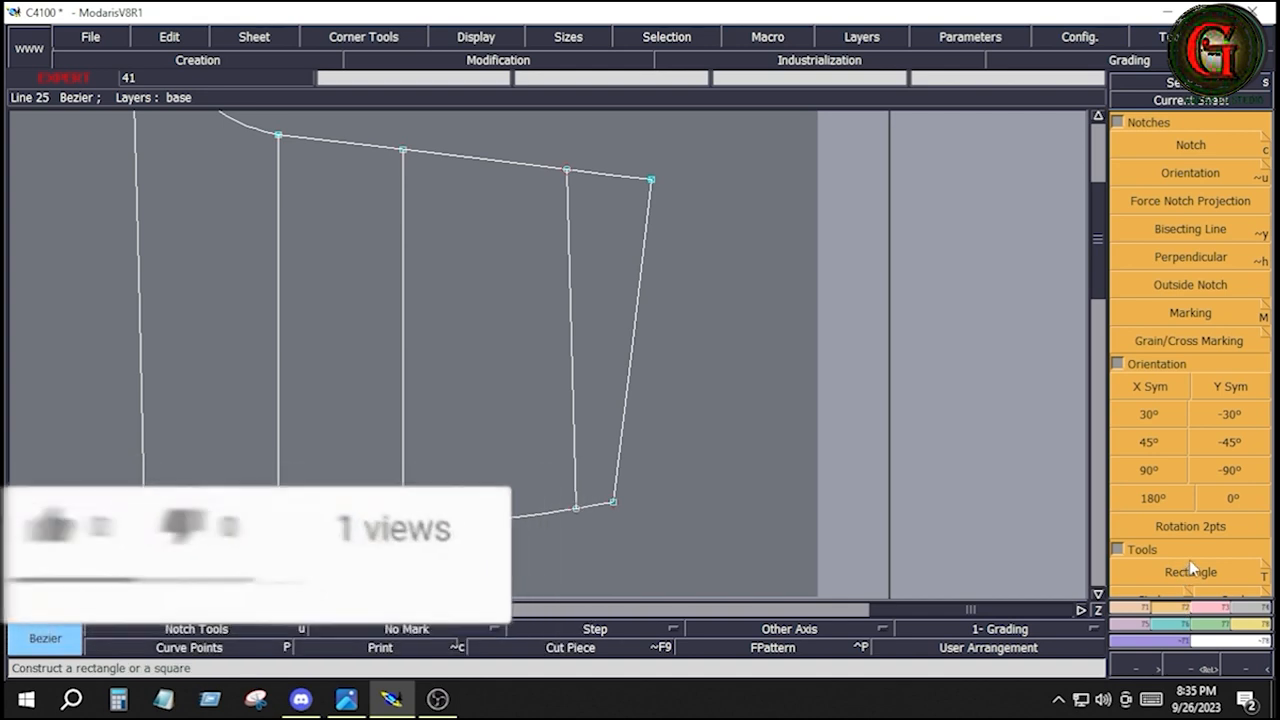
Construct an Arc Arrow between the line's two endpoints, bulging slightly away from the waist edge
click(1198, 472)
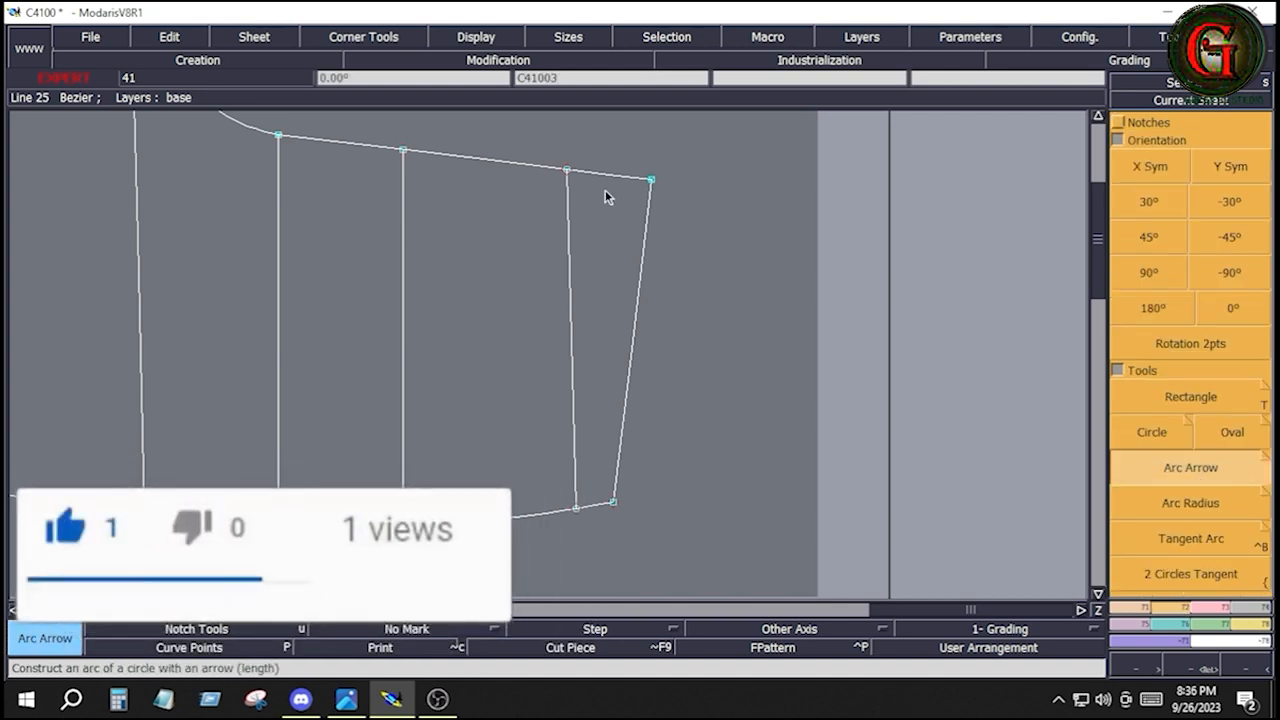
click(567, 170)
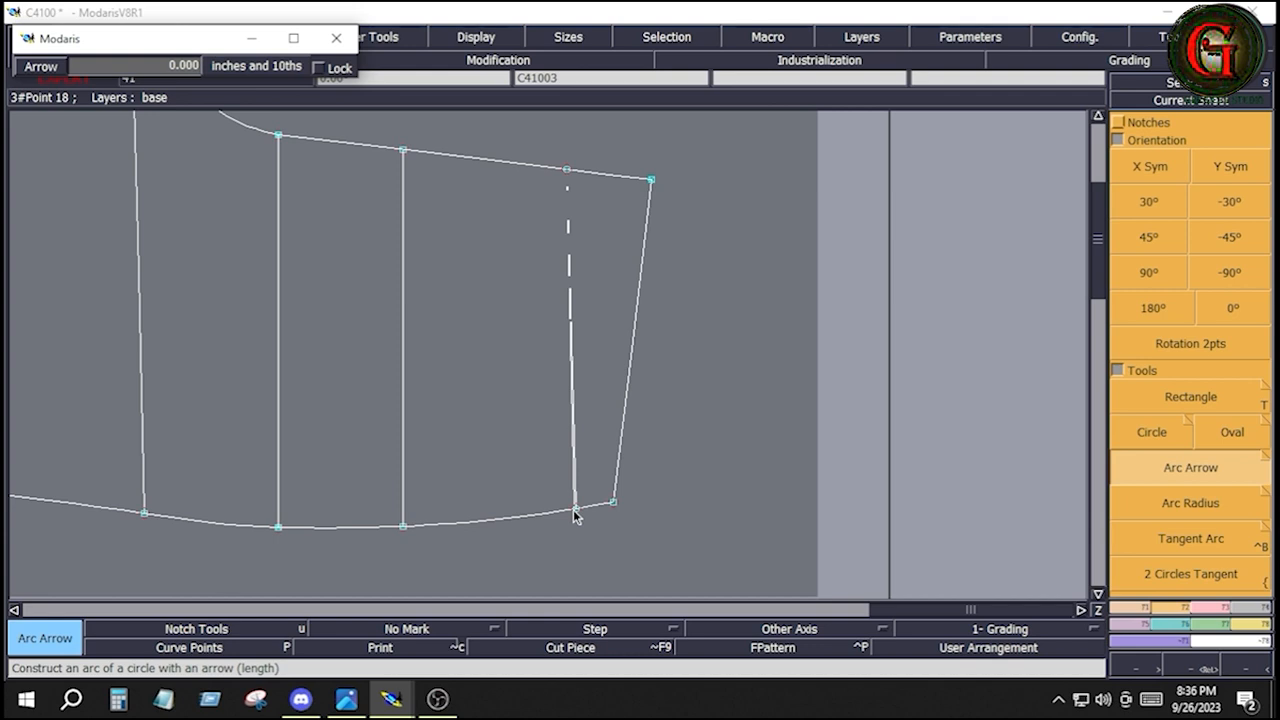
click(574, 511)
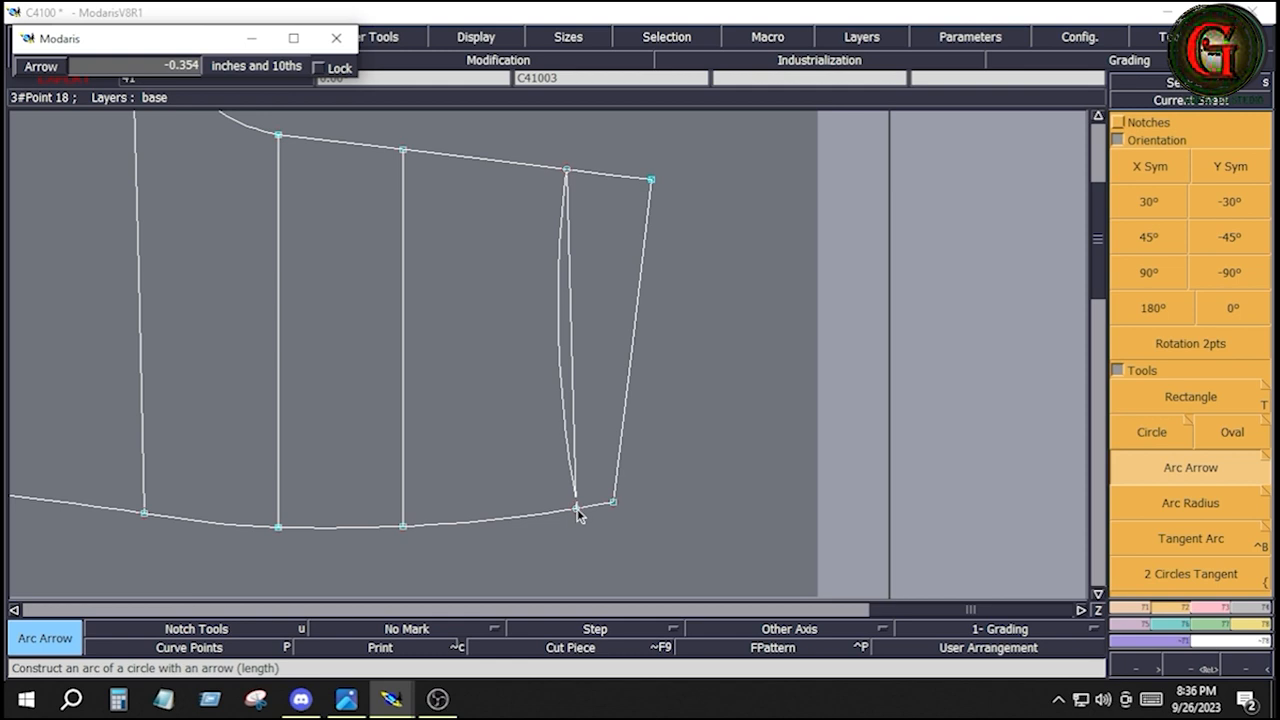
click(577, 510)
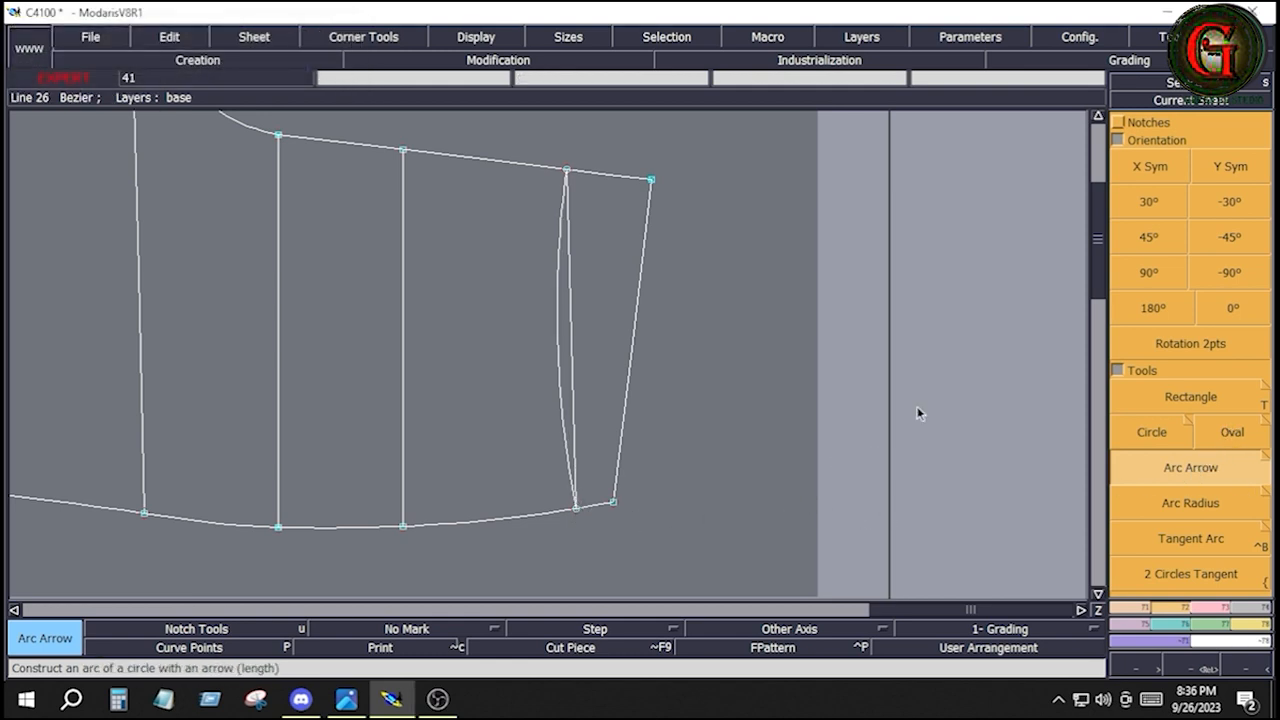
Construct a second Arc Arrow along the waist edge, from its upper corner to its lower corner
click(656, 181)
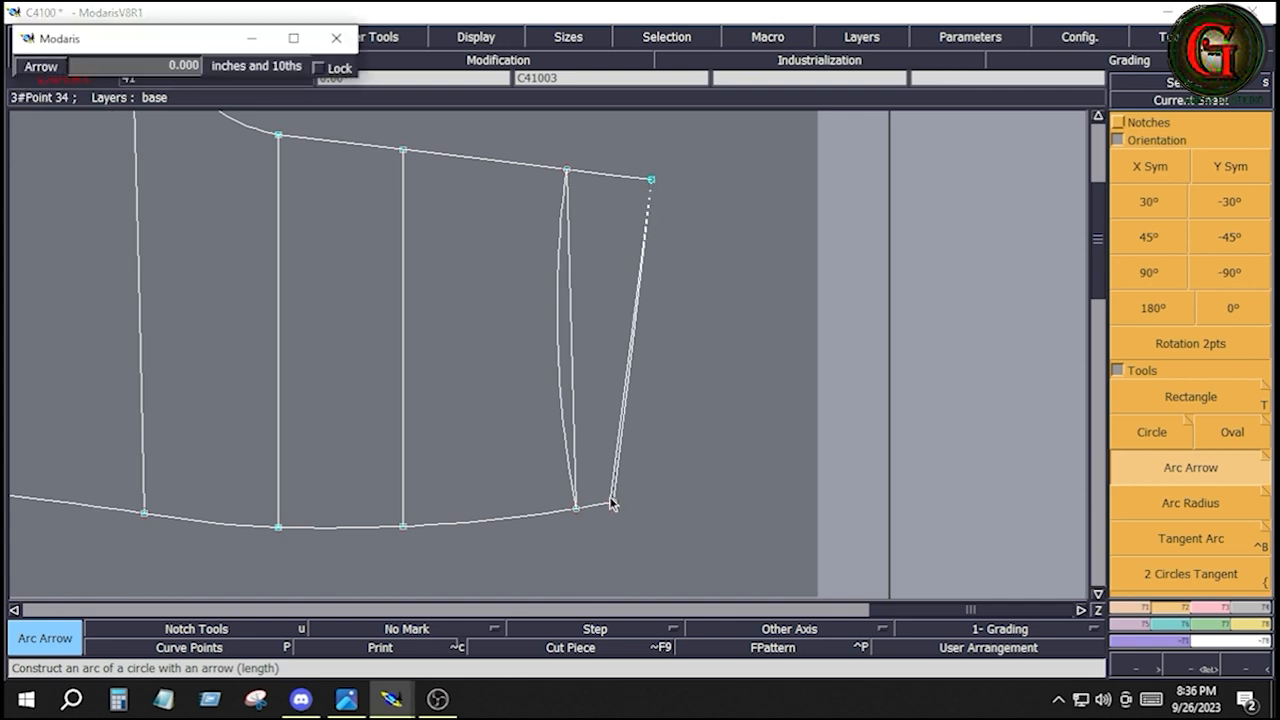
click(613, 500)
click(752, 426)
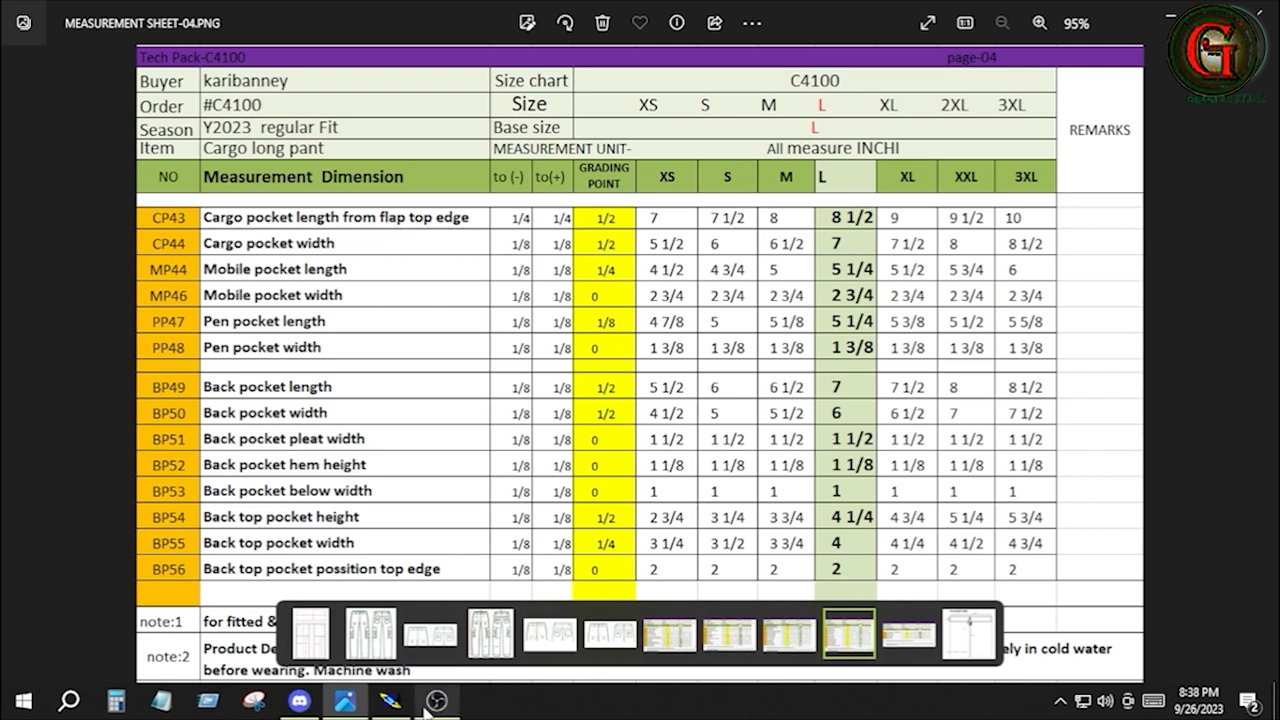
Switch to Modaris and place developed points 1 inch from the C41007 rectangle's upper-left corner along the top and left edges
click(391, 701)
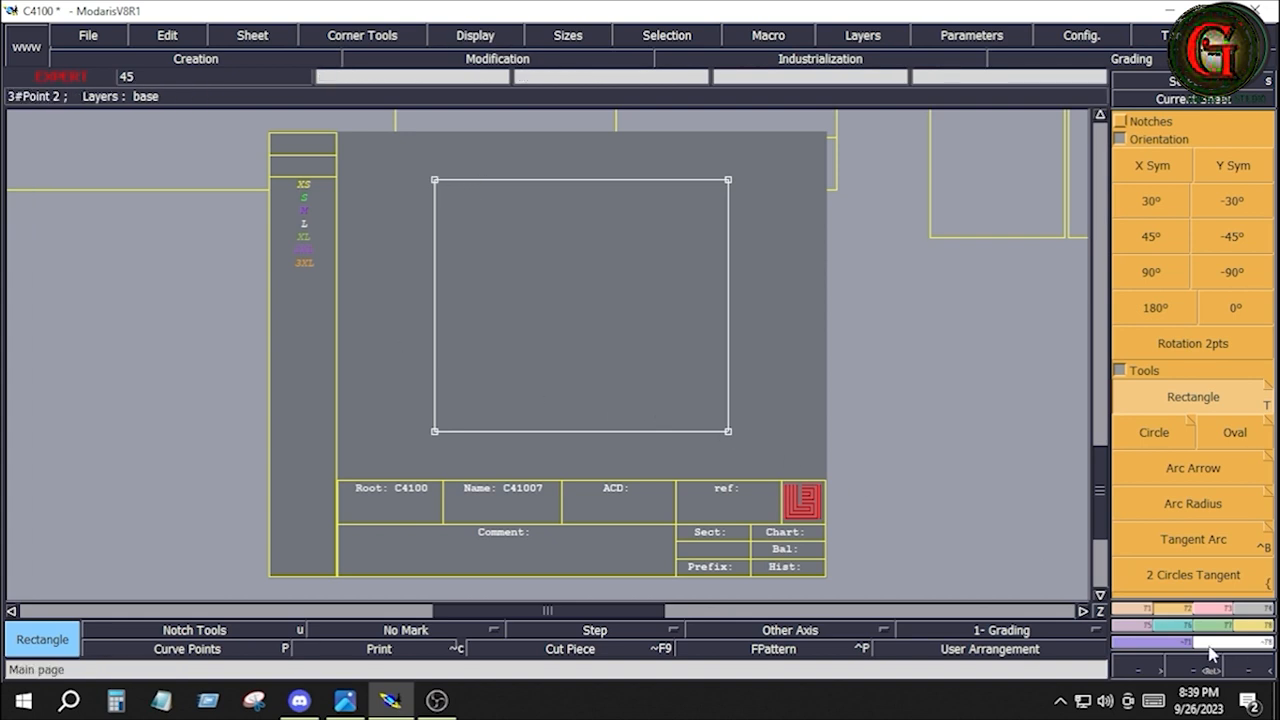
click(1142, 612)
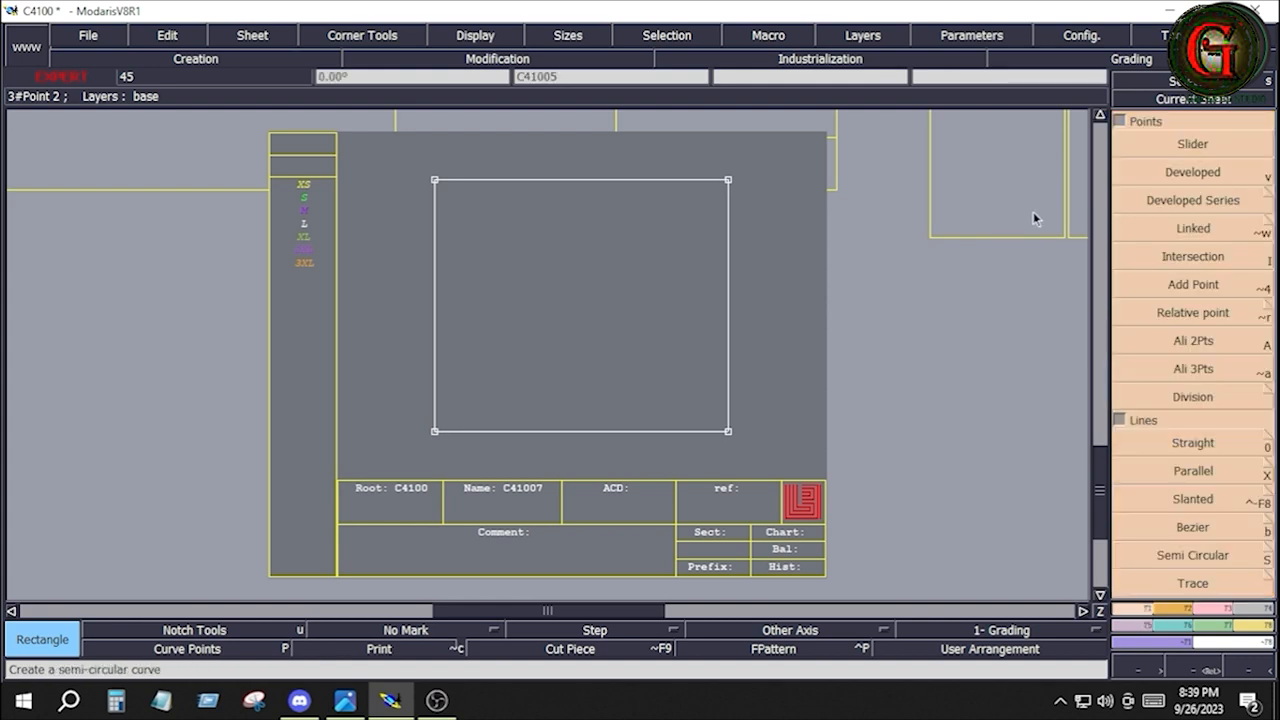
key(v)
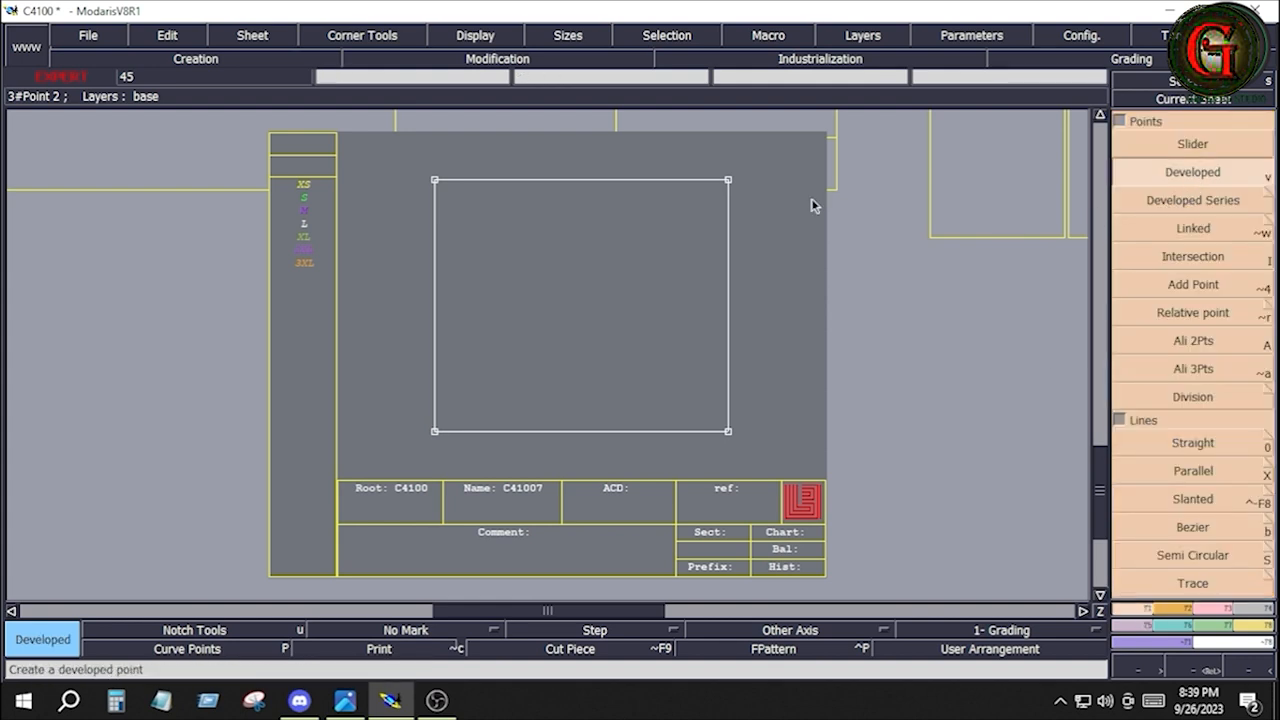
click(435, 181)
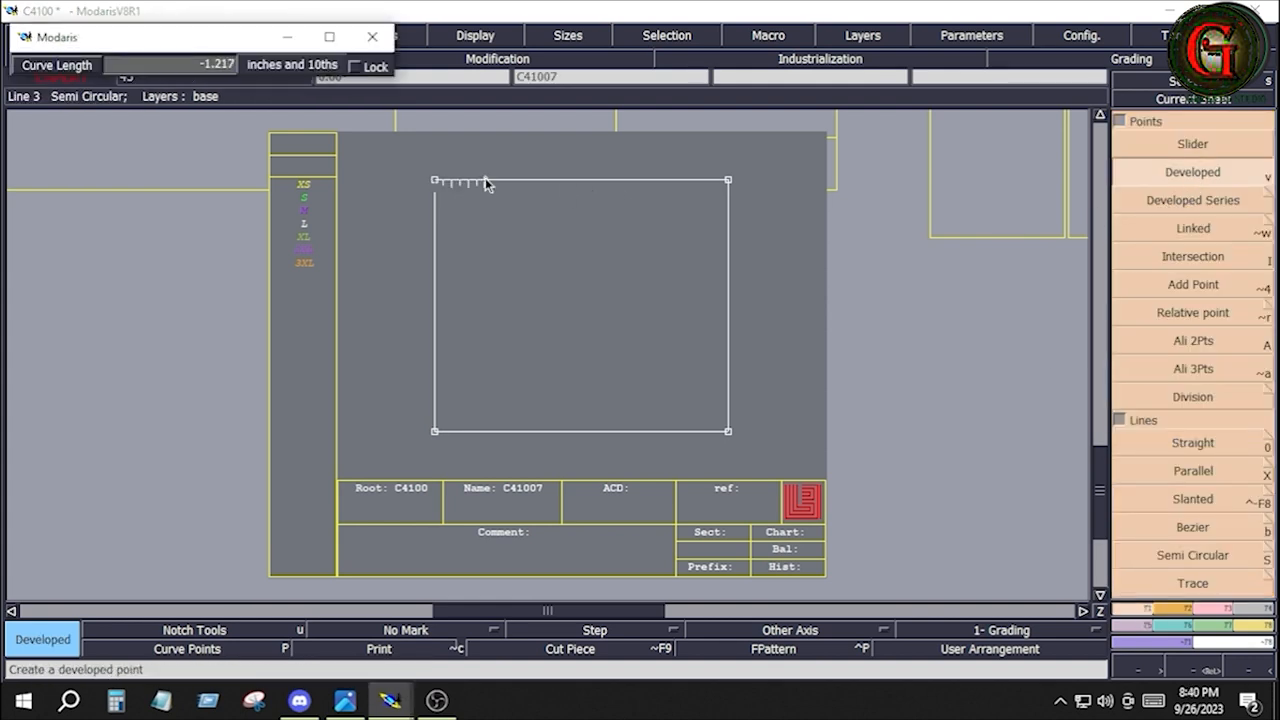
key(Down)
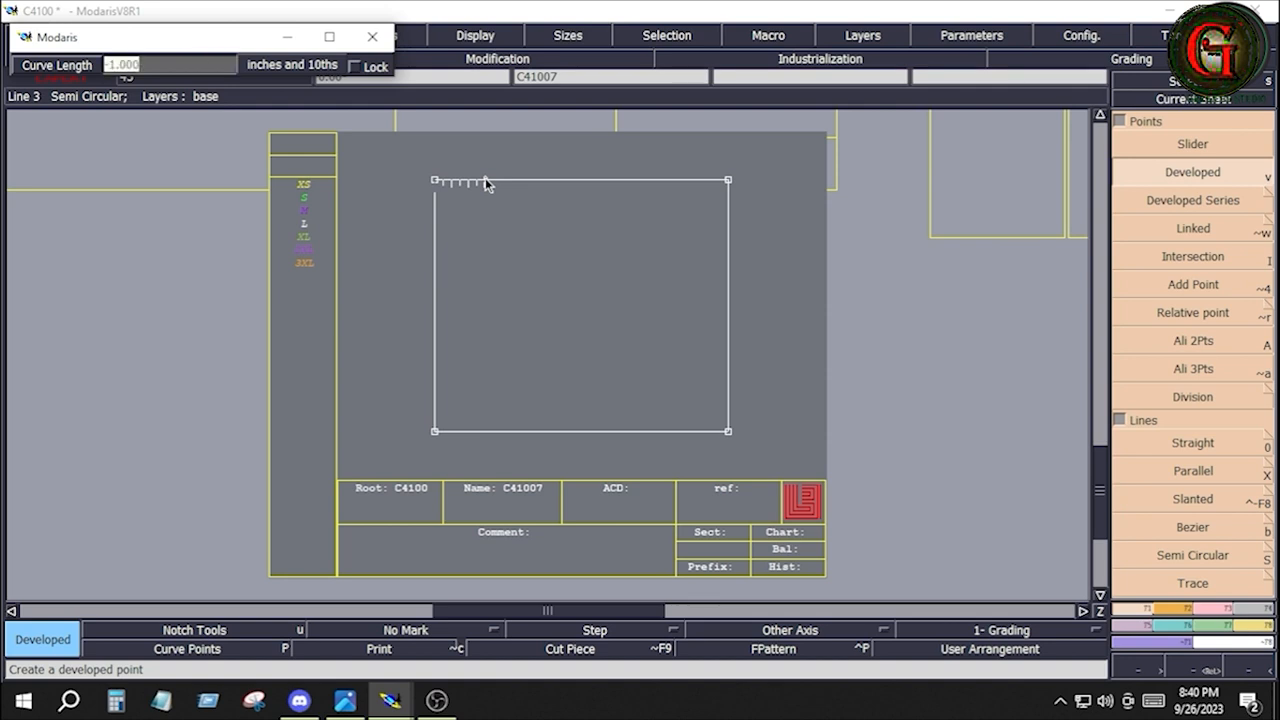
text(-1)
key(Return)
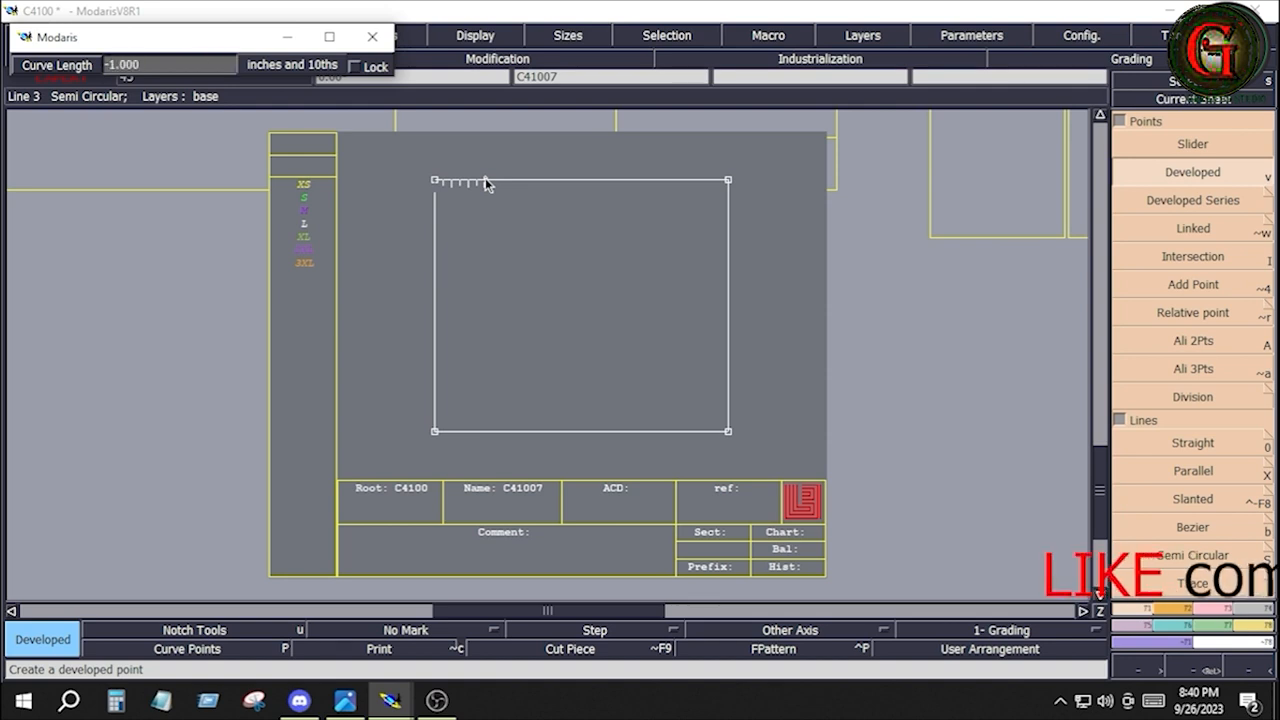
click(460, 195)
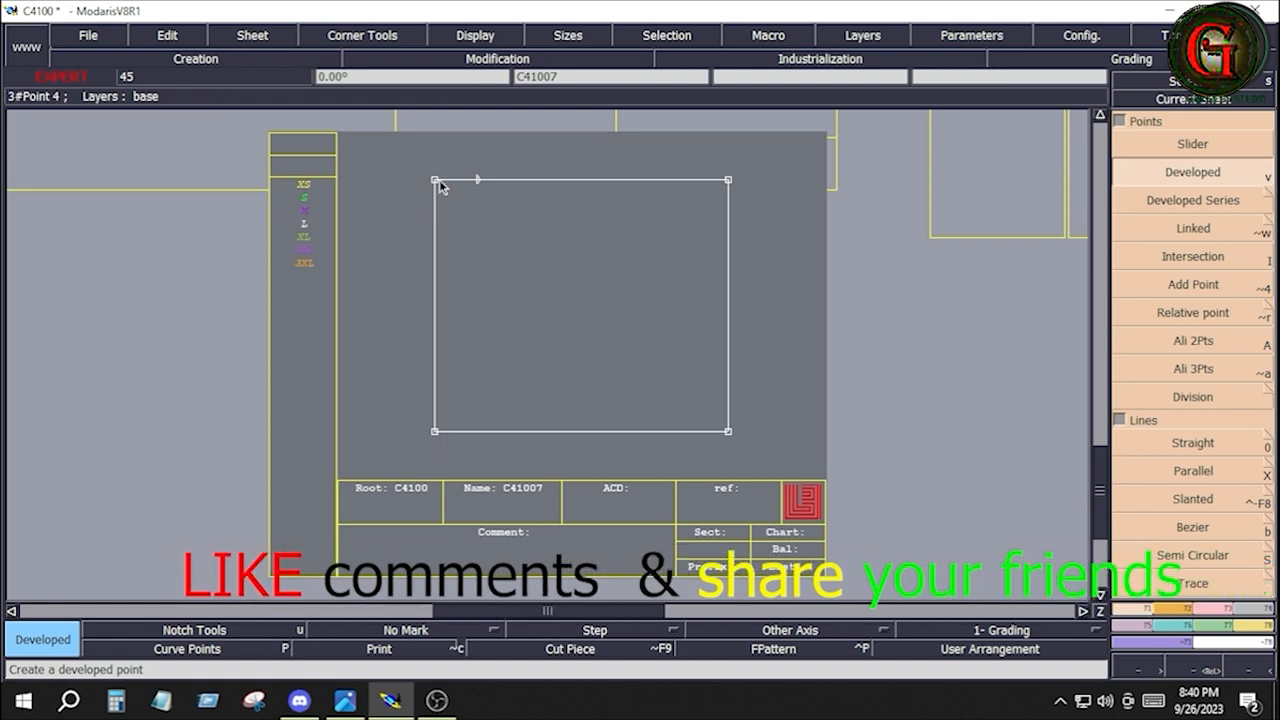
click(434, 186)
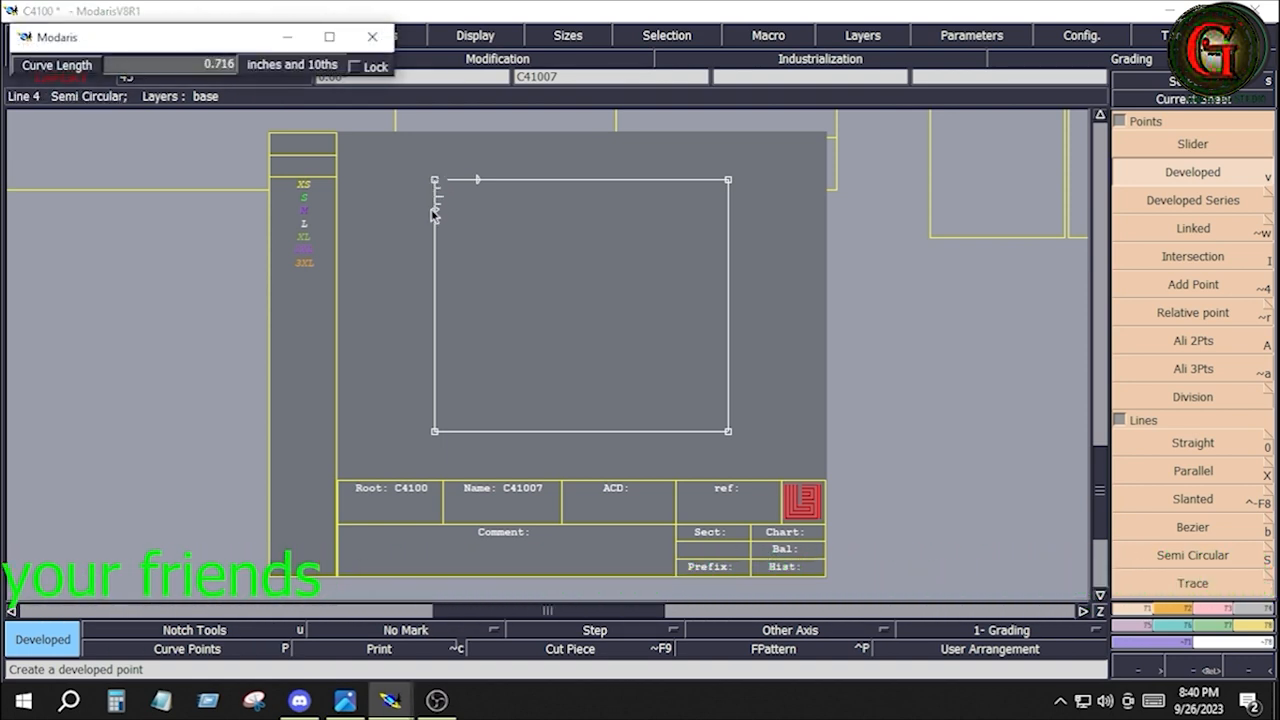
key(Down)
text(1)
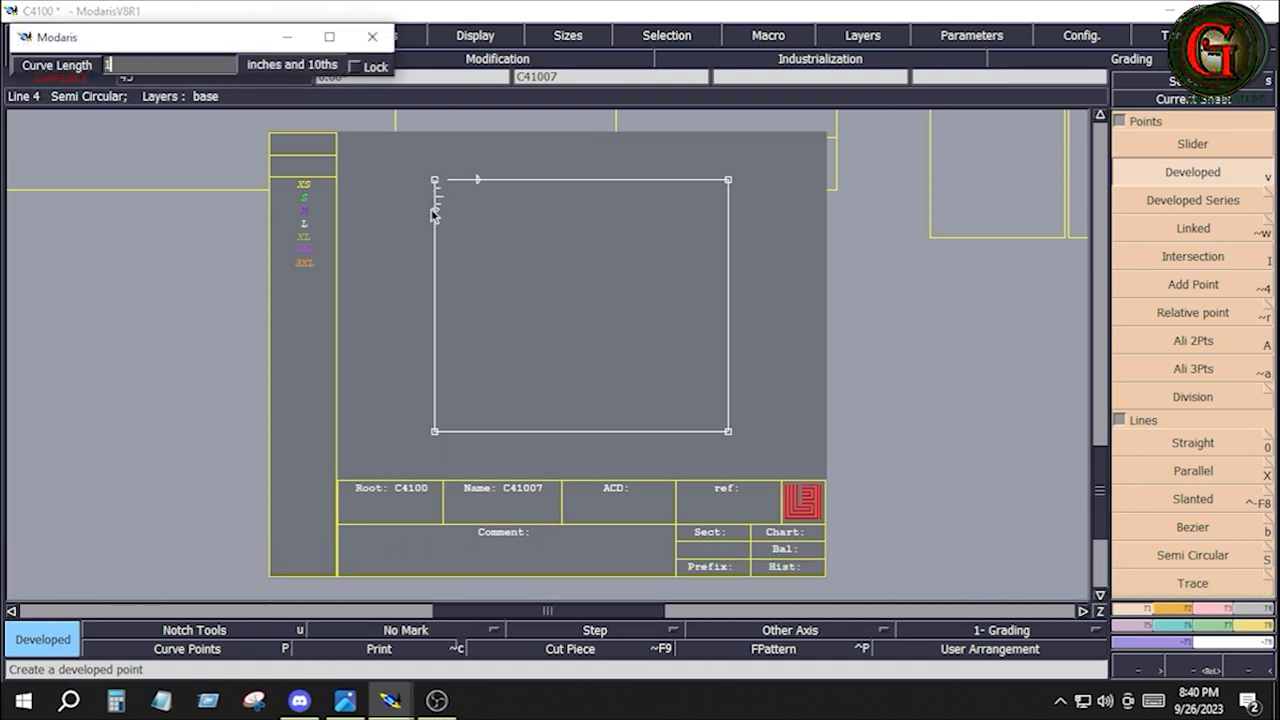
key(Return)
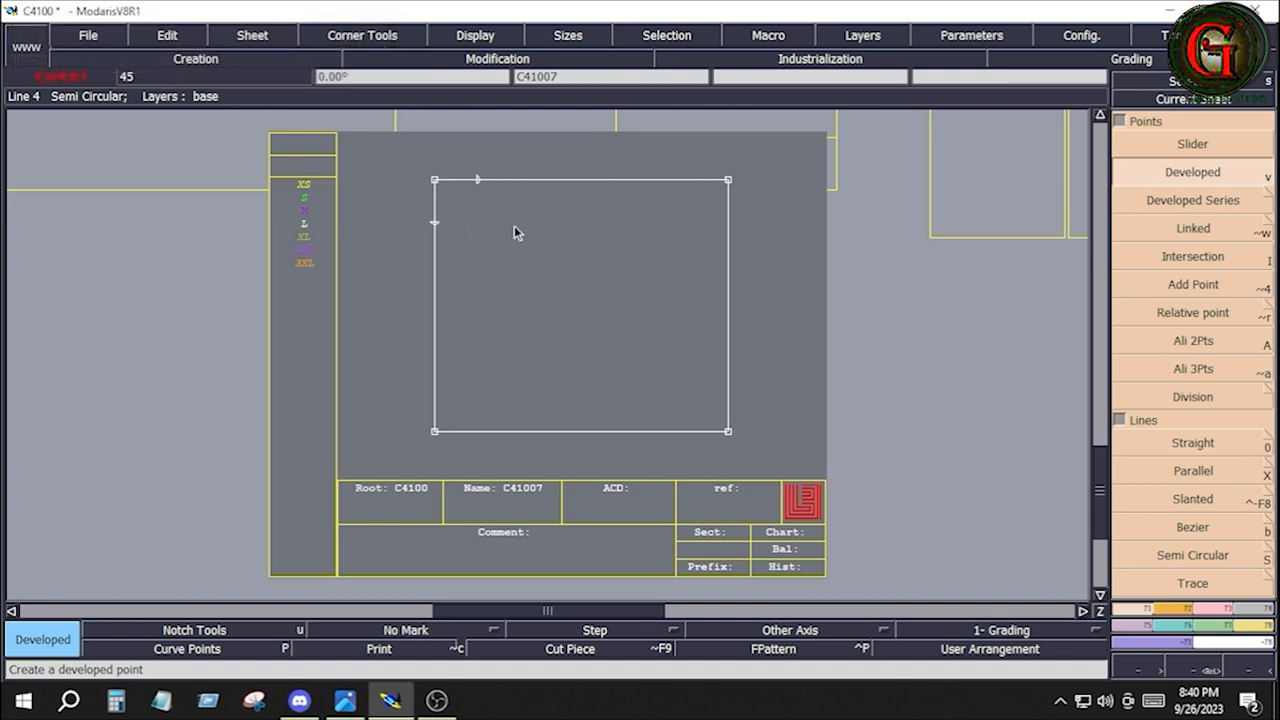
Place developed points 1 inch from the rectangle's lower-left corner along the left and bottom edges
click(437, 432)
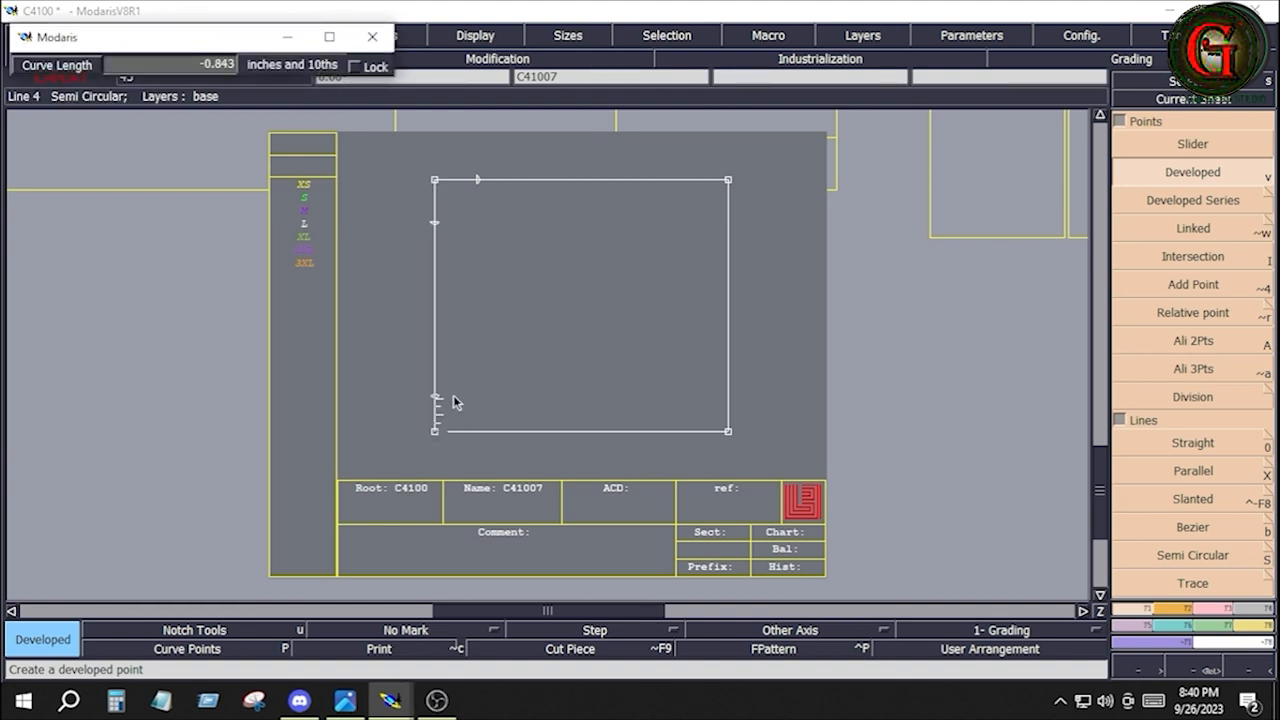
key(Down)
text(-)
key(Return)
click(458, 396)
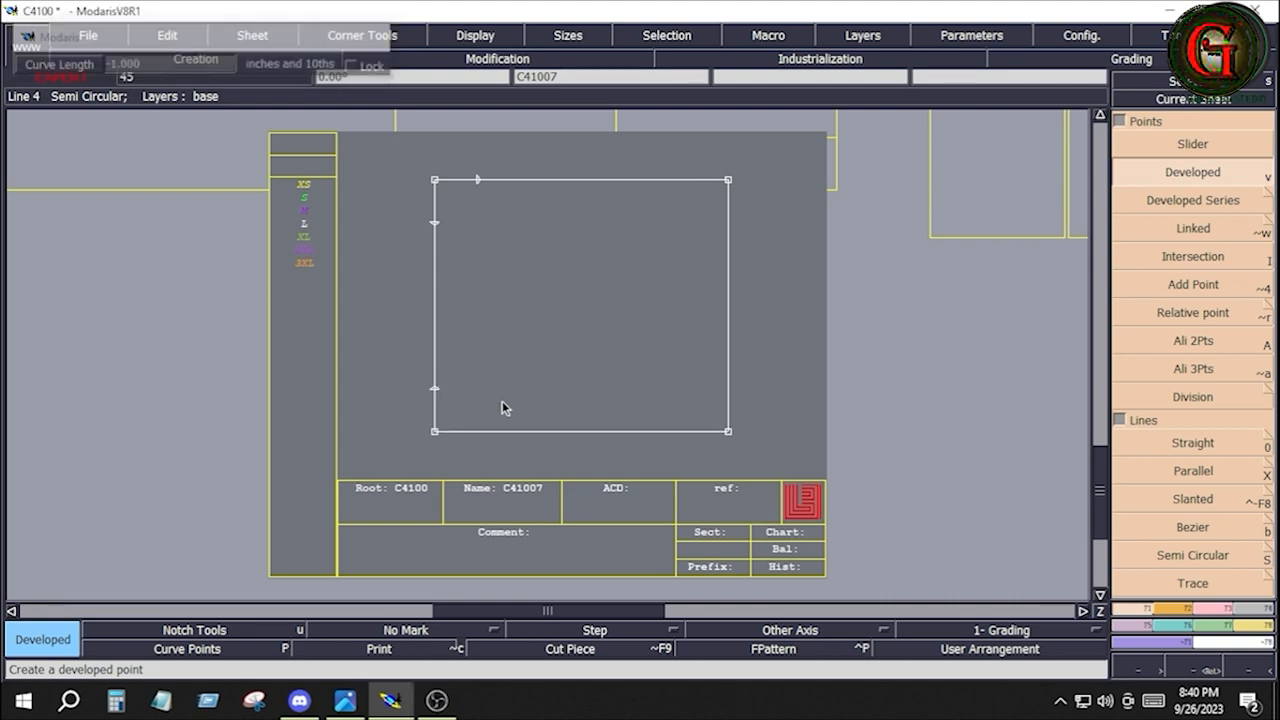
click(434, 434)
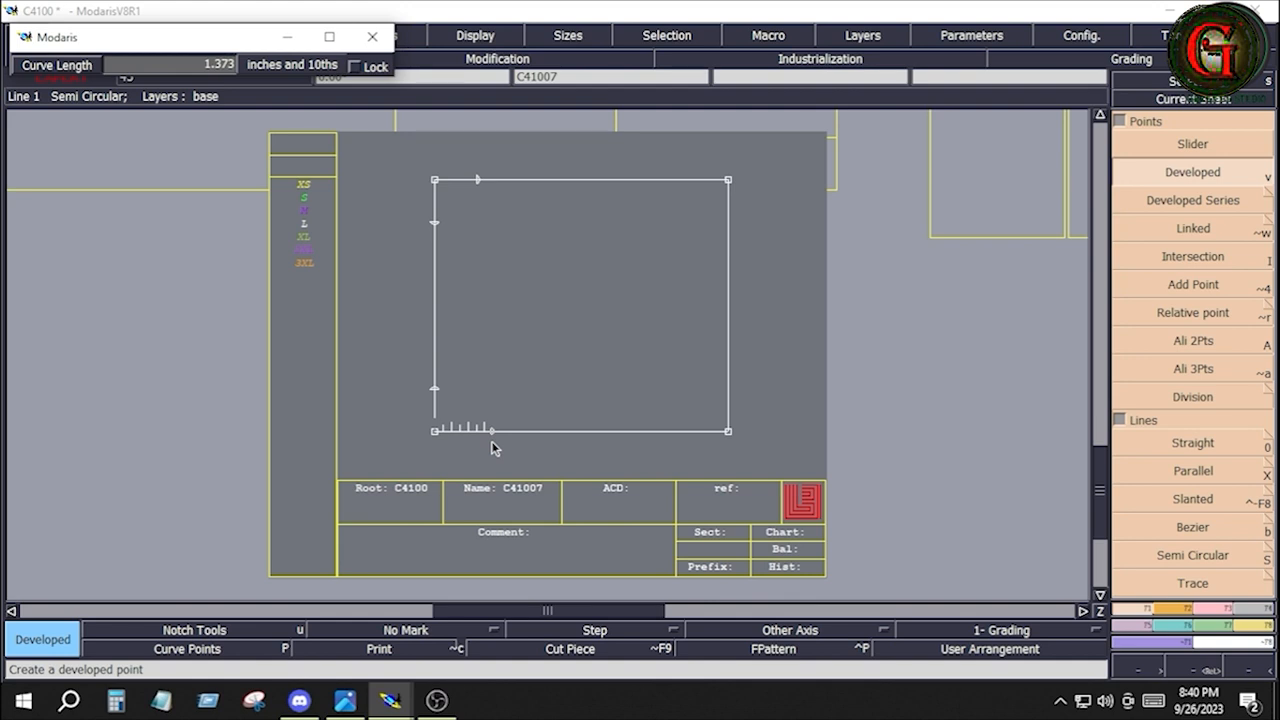
key(Down)
text(1)
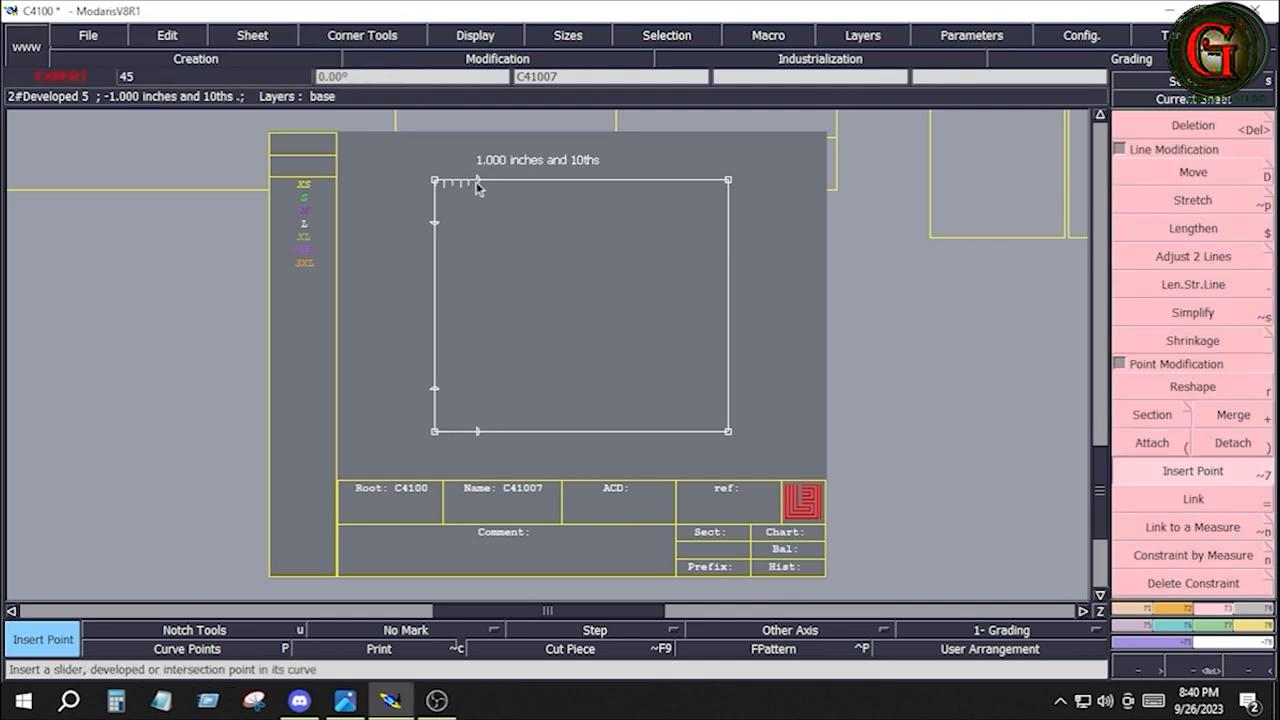
Insert the four developed points beside the left corners into the rectangle's edges
click(475, 188)
click(435, 221)
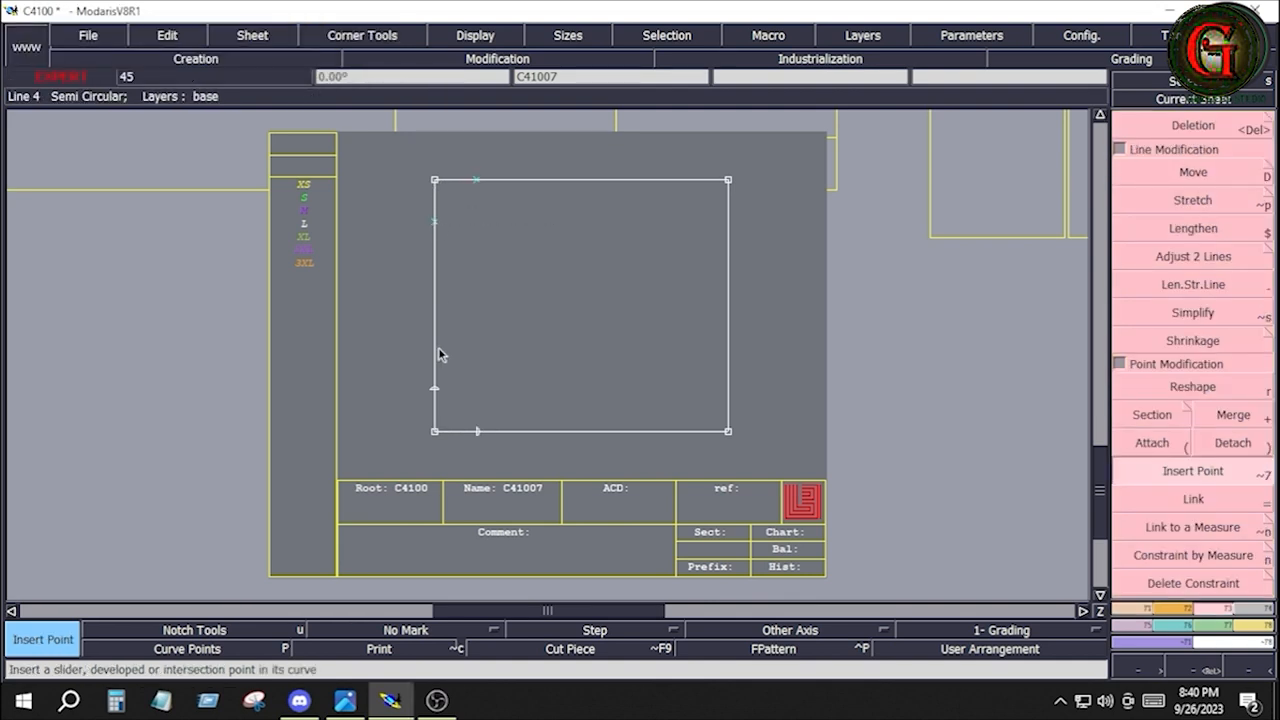
click(436, 389)
click(478, 432)
Draw Bezier lines across the rectangle's upper-left and lower-left corners, connecting the inserted points on each pair of adjoining edges
click(1132, 609)
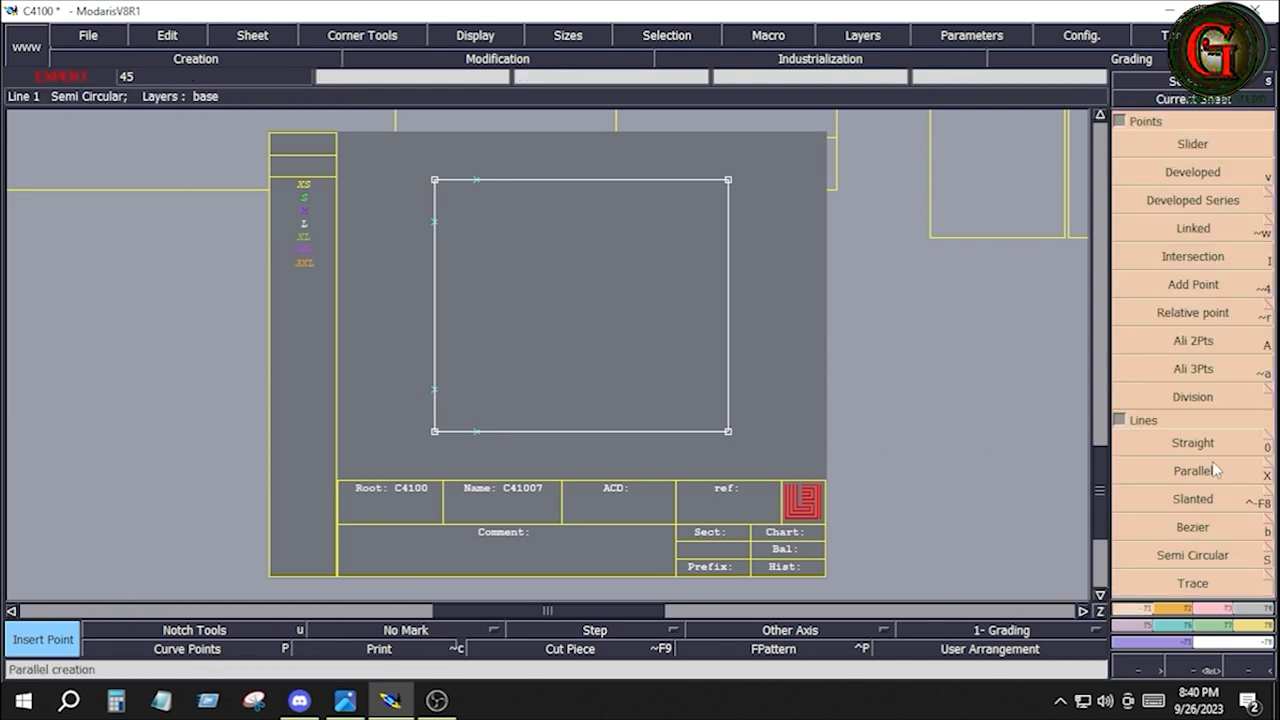
click(1205, 524)
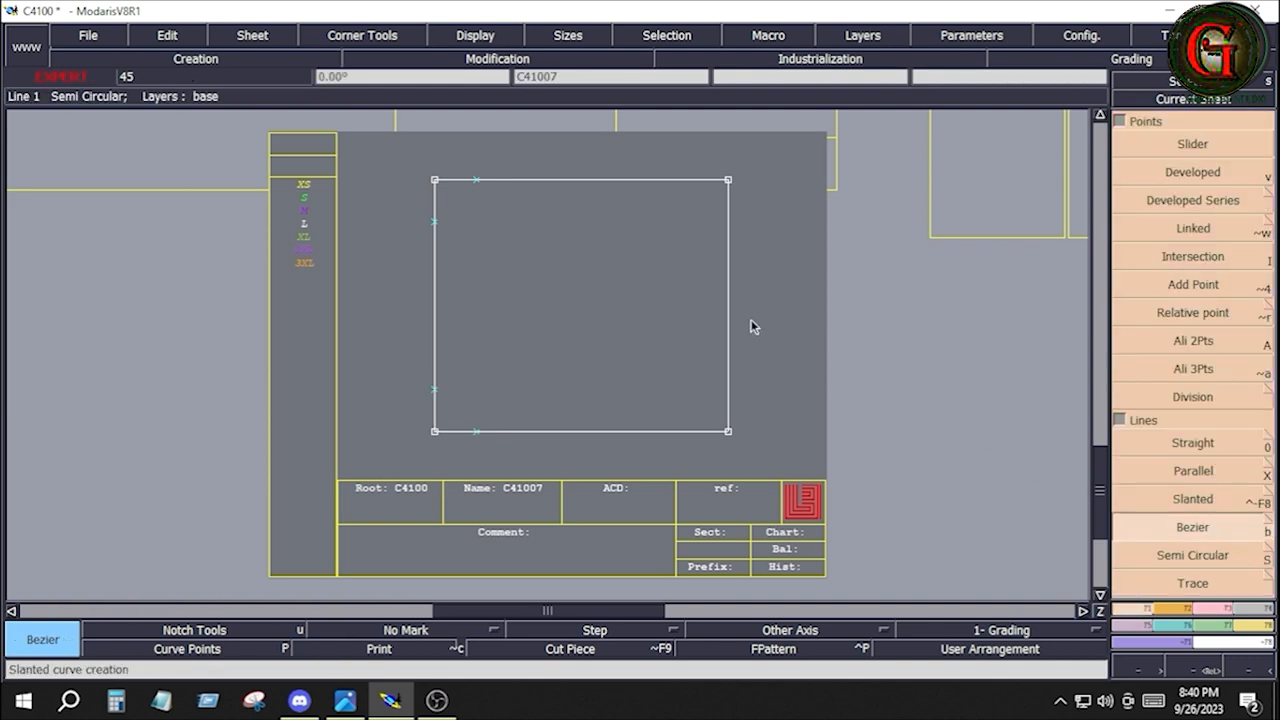
click(478, 183)
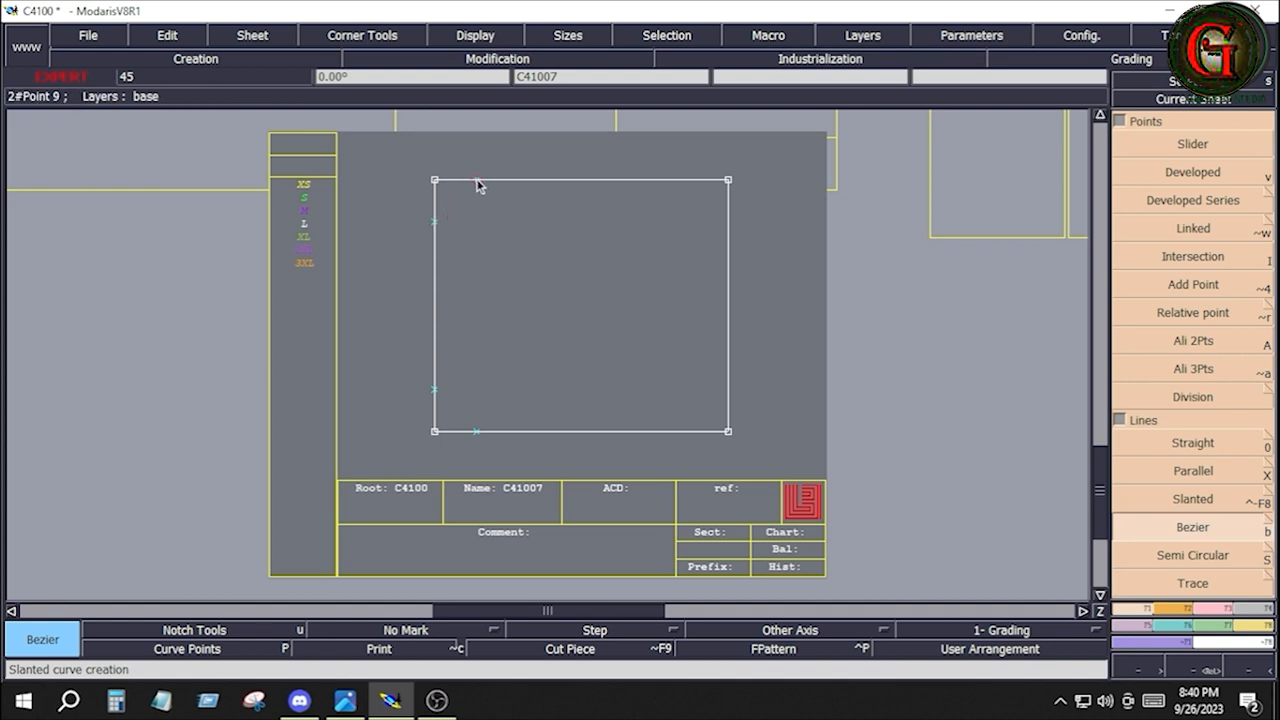
click(477, 181)
click(434, 222)
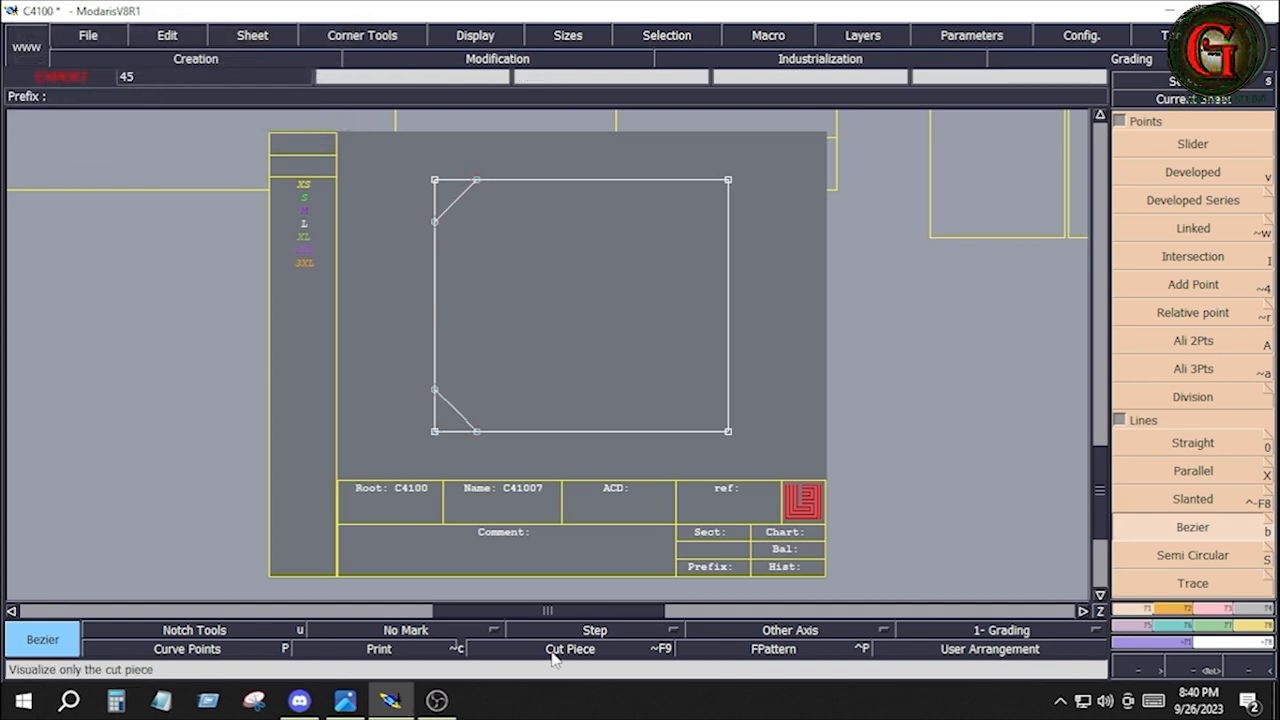
Check the back pocket details in the tech pack and draw a parallel line about 1 inch inside the rectangle's right edge
click(345, 700)
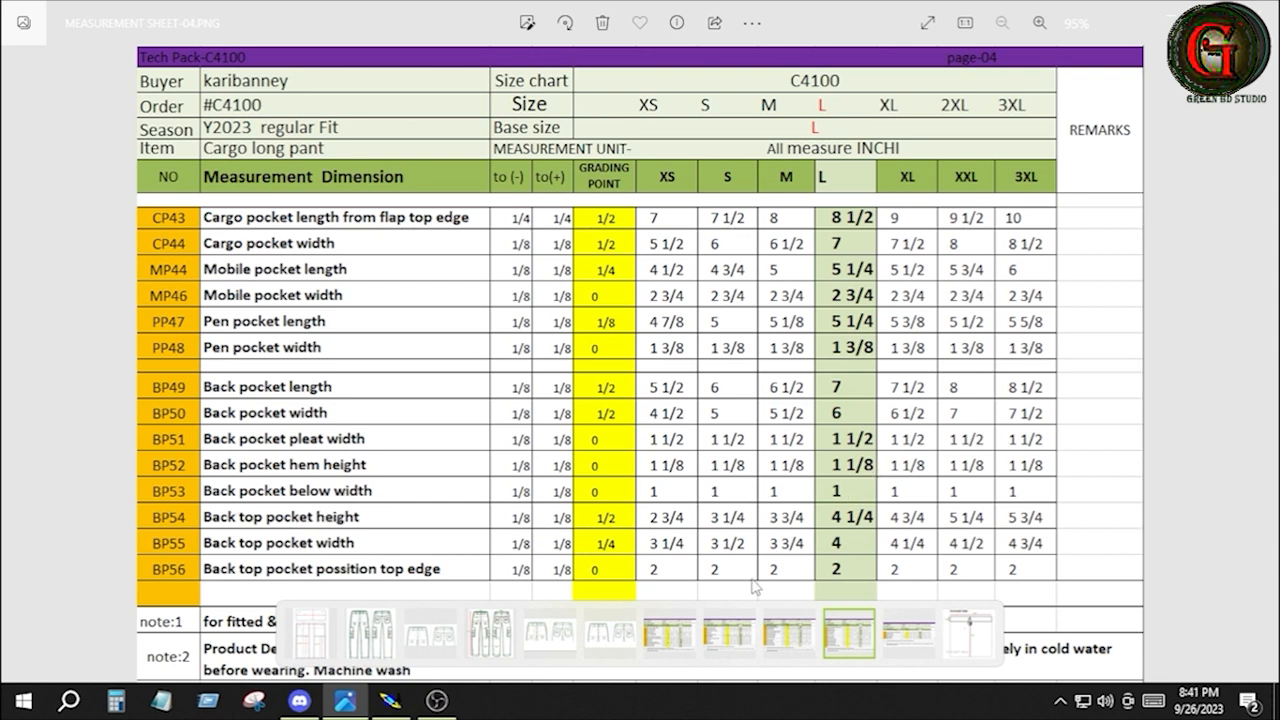
click(390, 700)
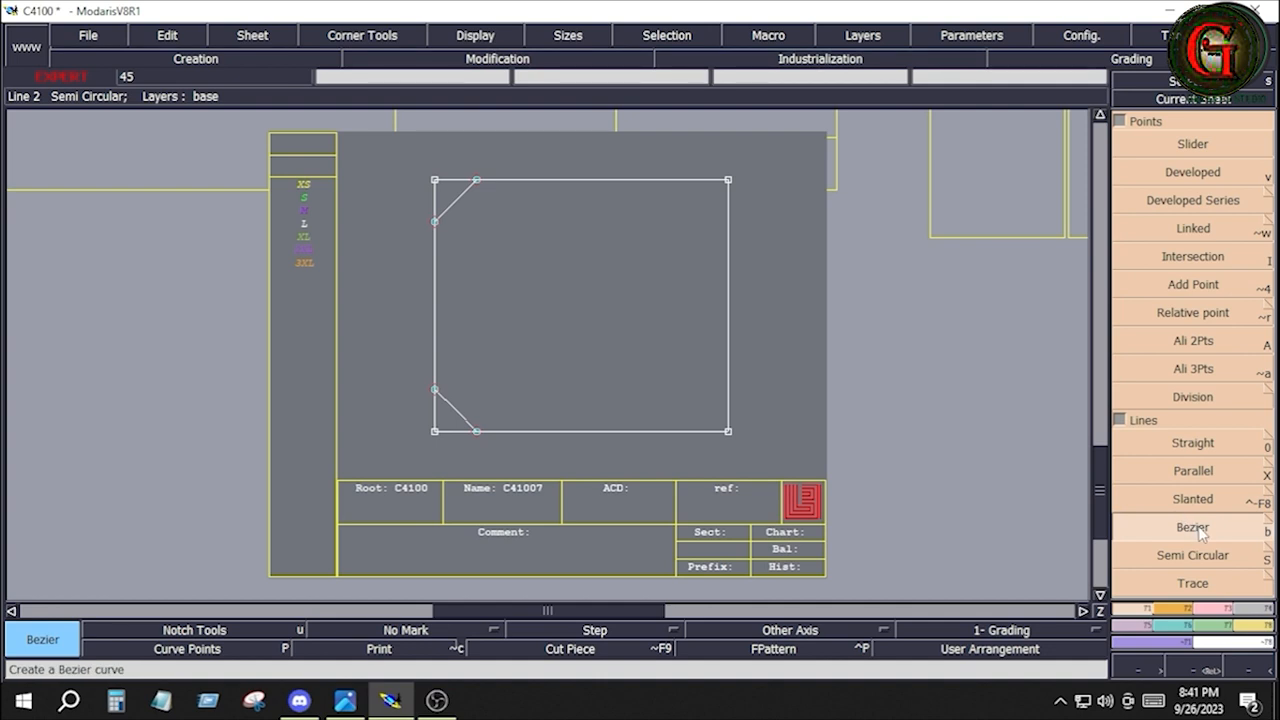
click(1193, 471)
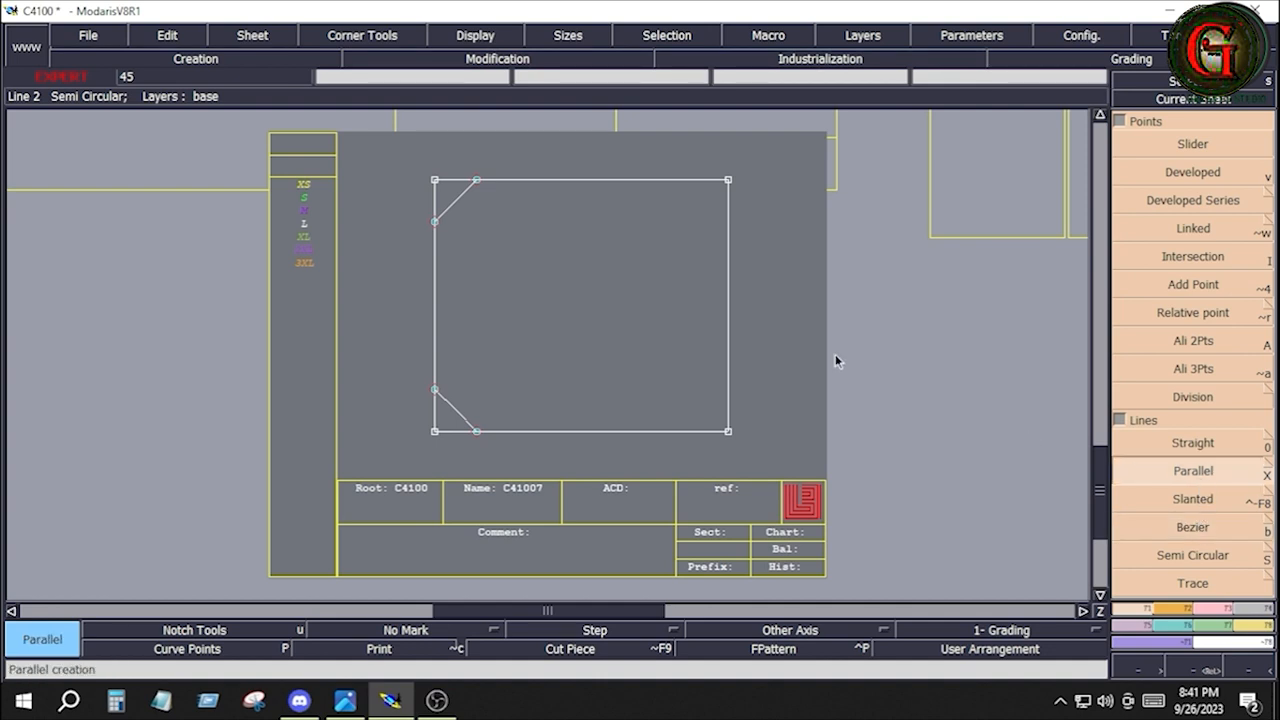
click(728, 325)
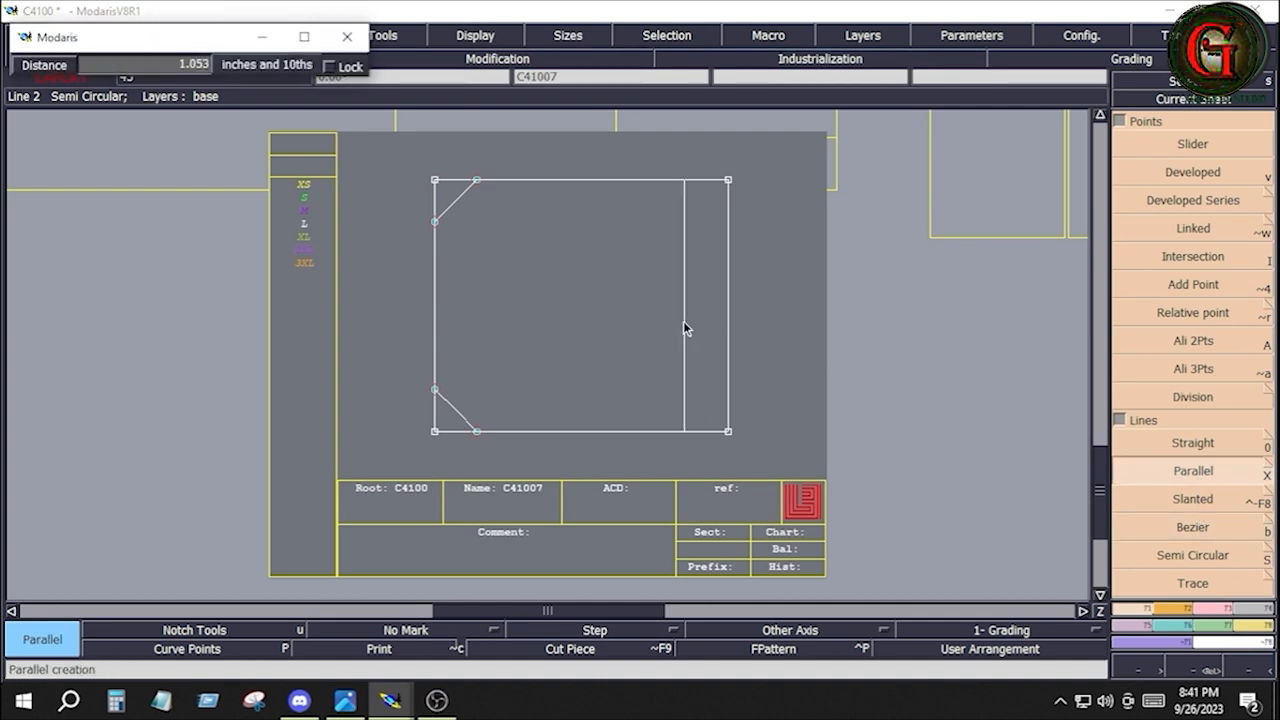
key(Down)
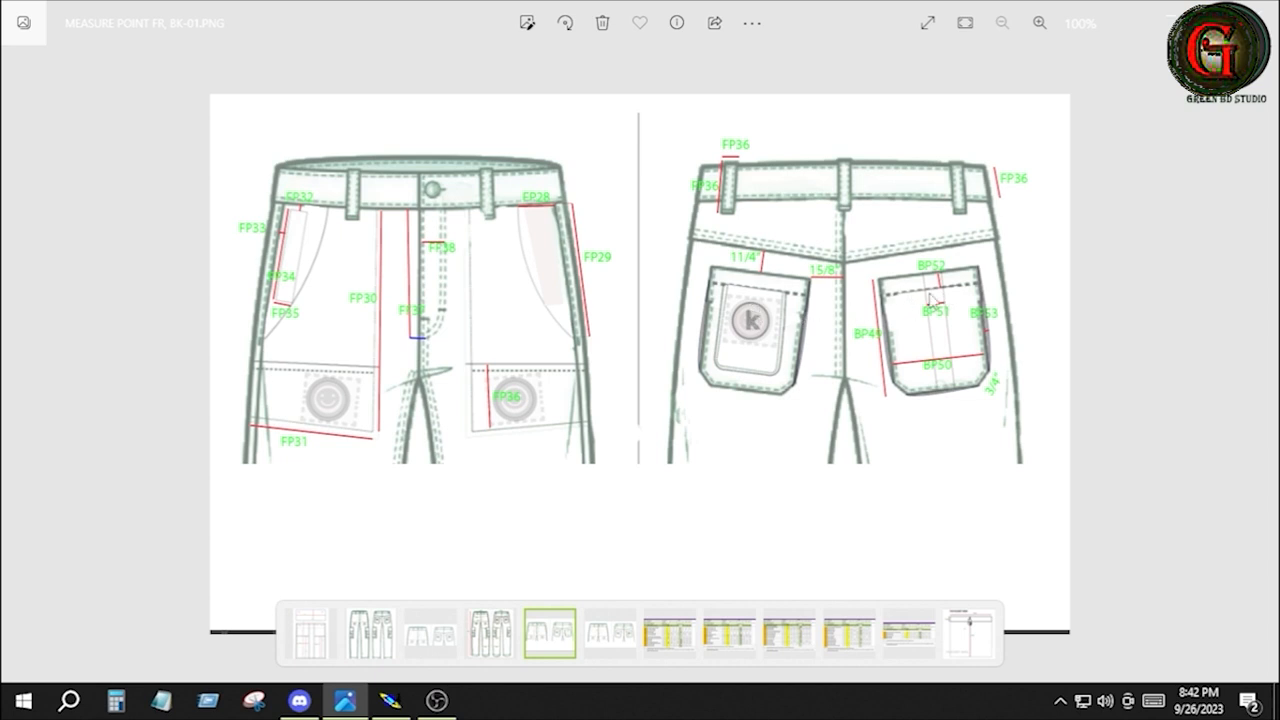
key(alt+Tab)
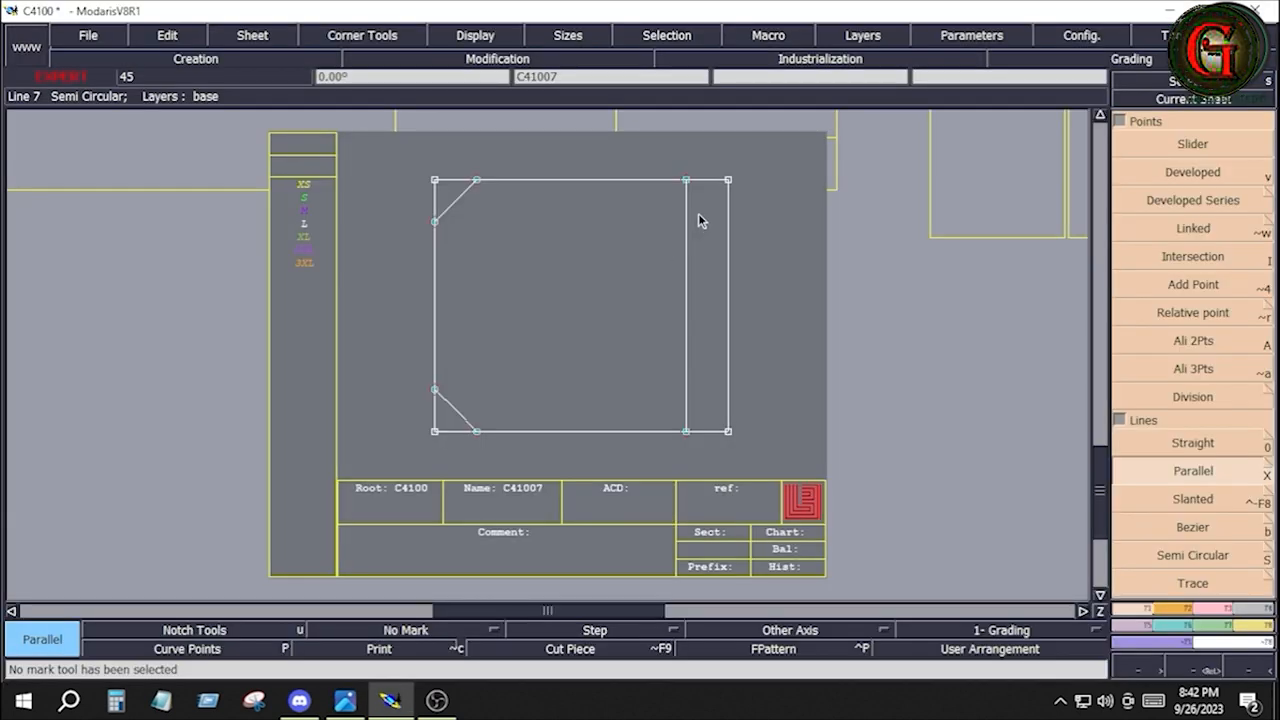
Extract the outline with angled corners as a Seam piece including the inner parallel line, and arrange all the sheets
click(687, 251)
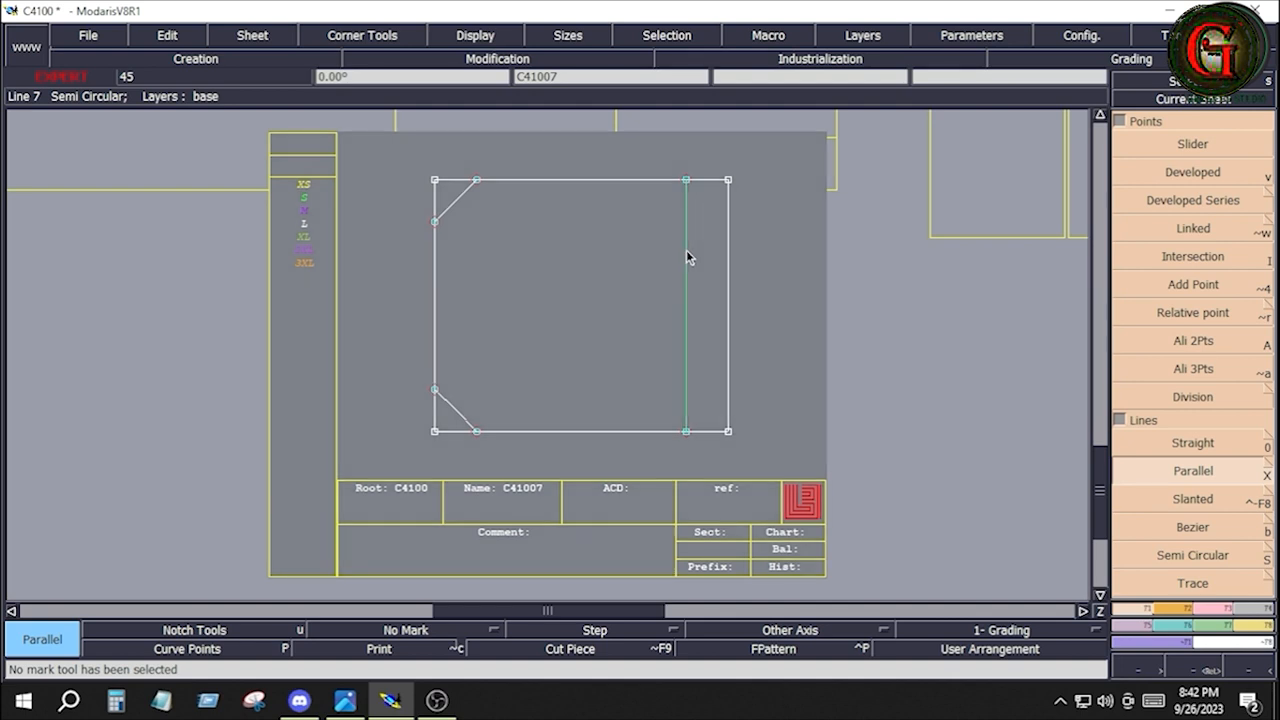
click(1250, 608)
click(1156, 553)
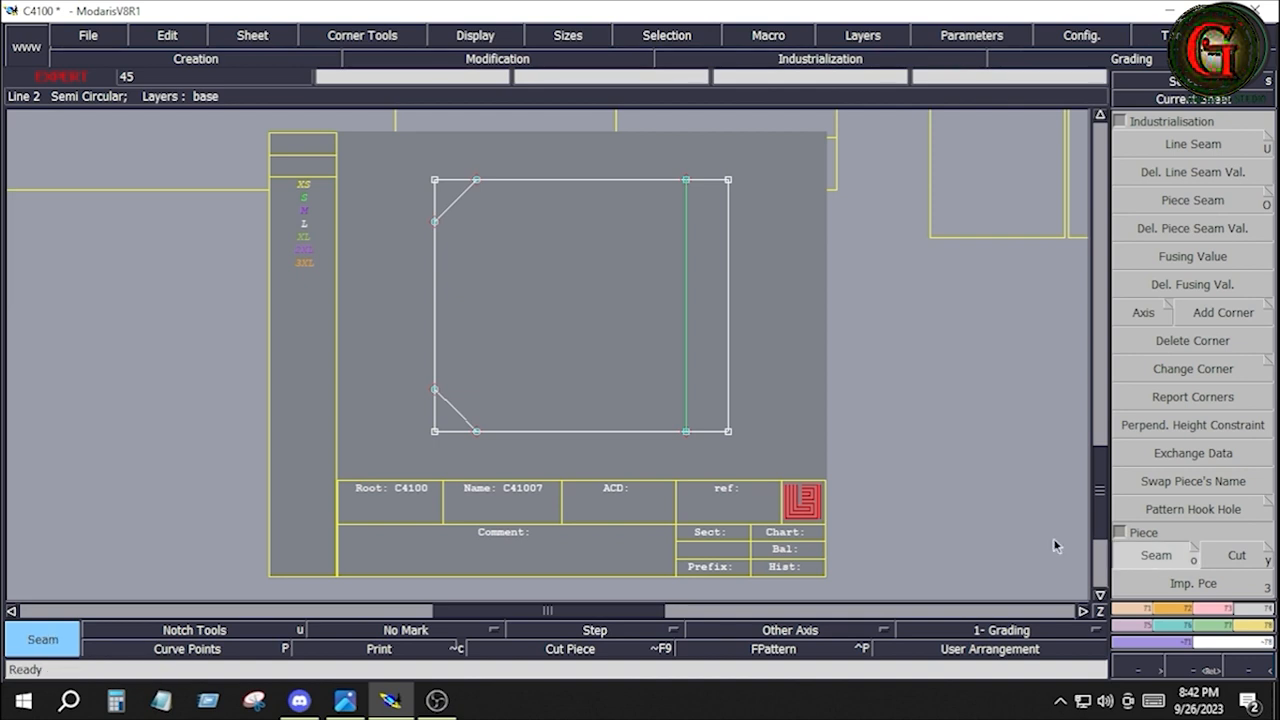
click(567, 325)
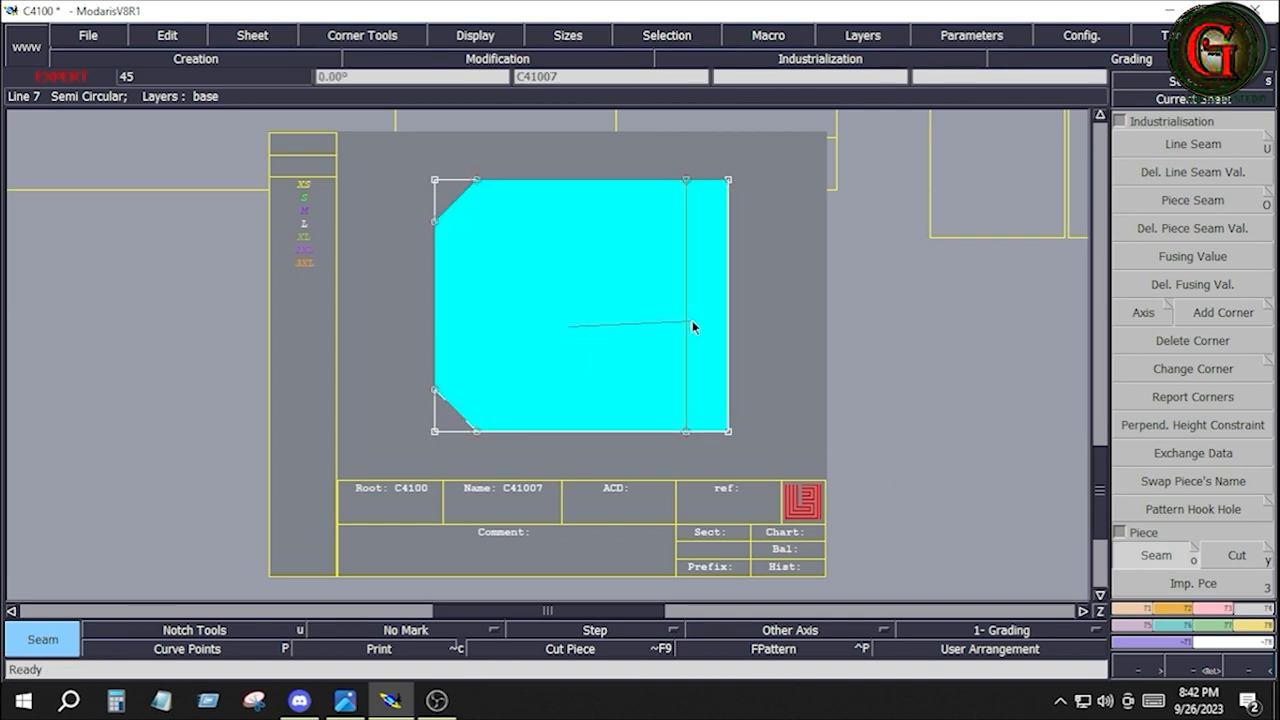
click(692, 322)
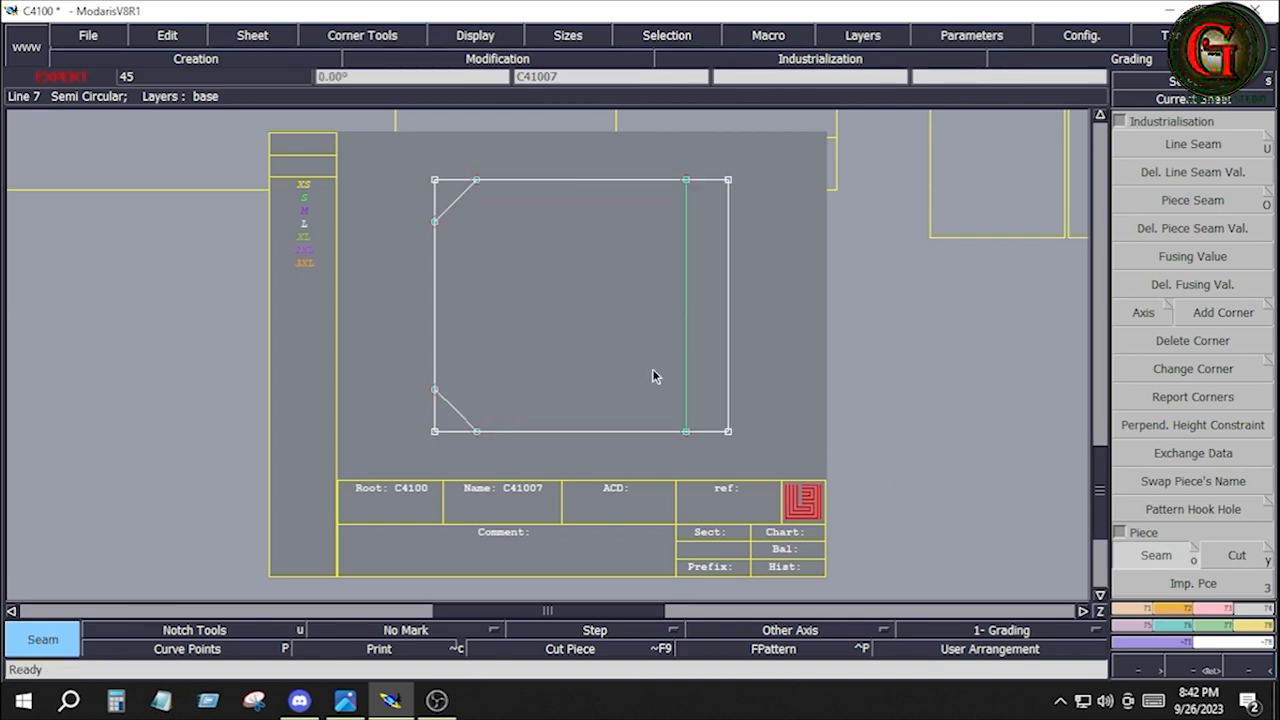
key(j)
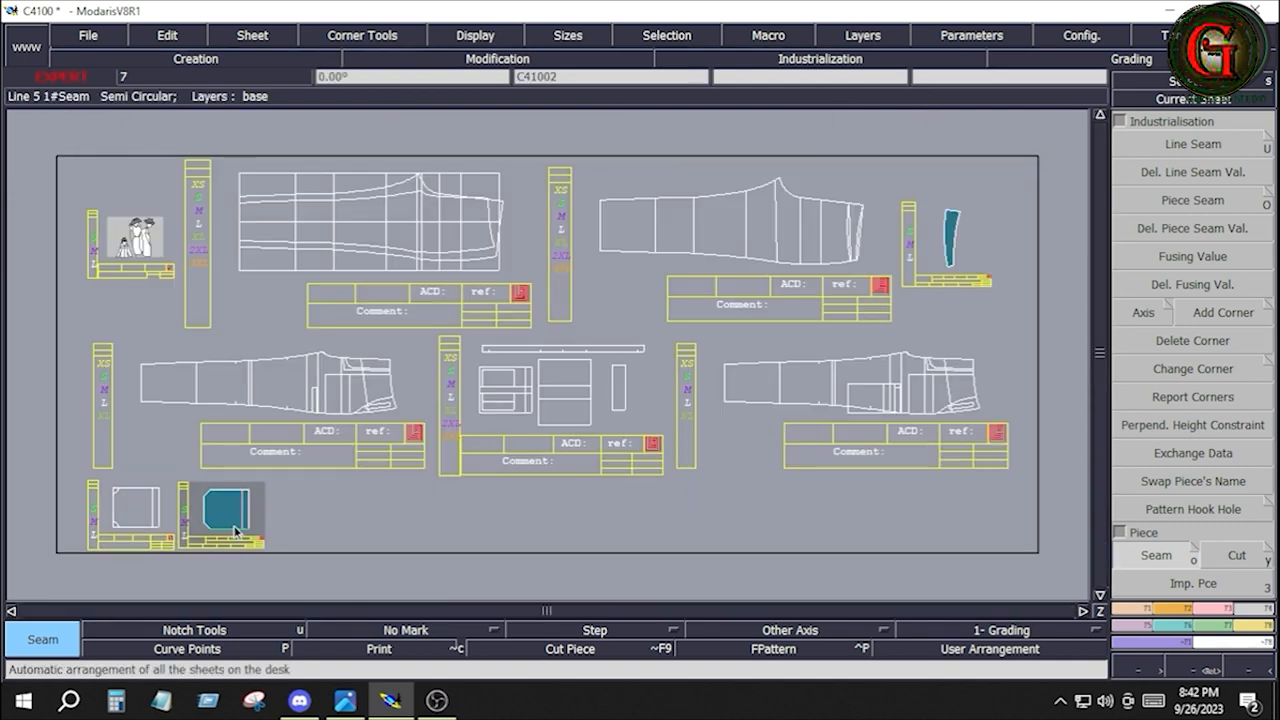
Draw a horizontal Bezier centre line across the new pocket piece, from its right edge's midpoint to its left edge's midpoint
key(Home)
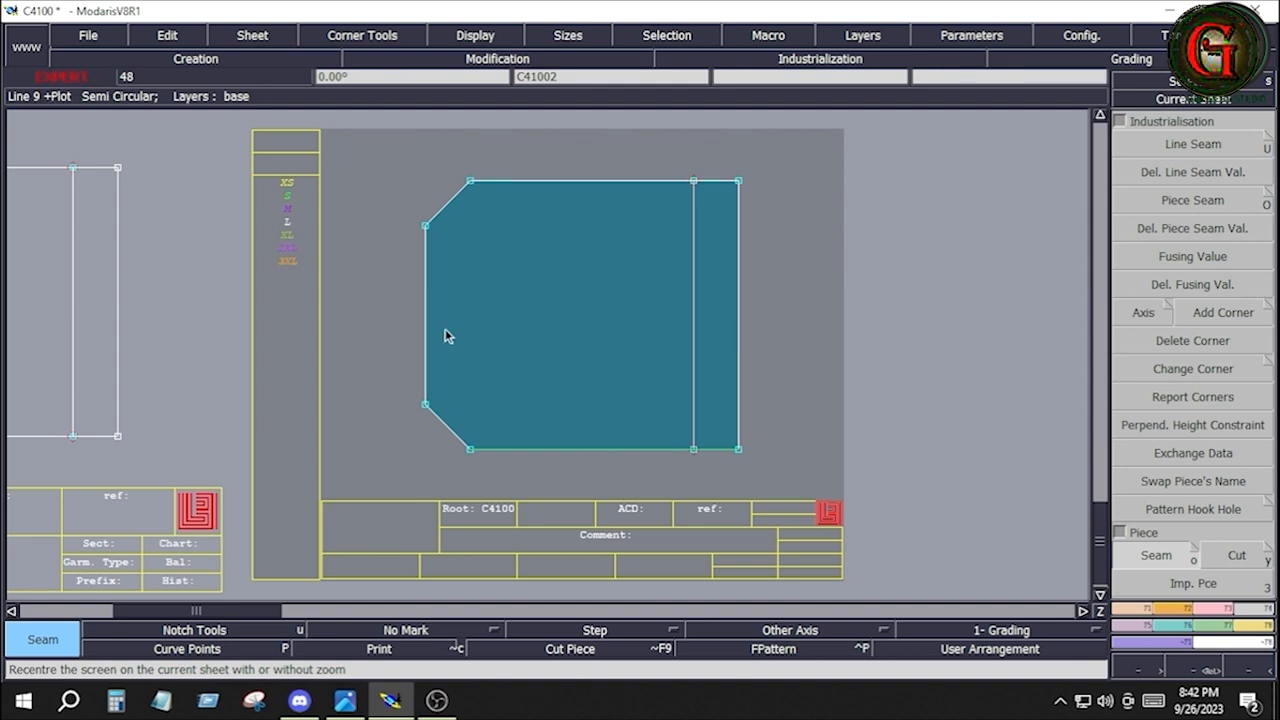
click(1124, 609)
click(1193, 527)
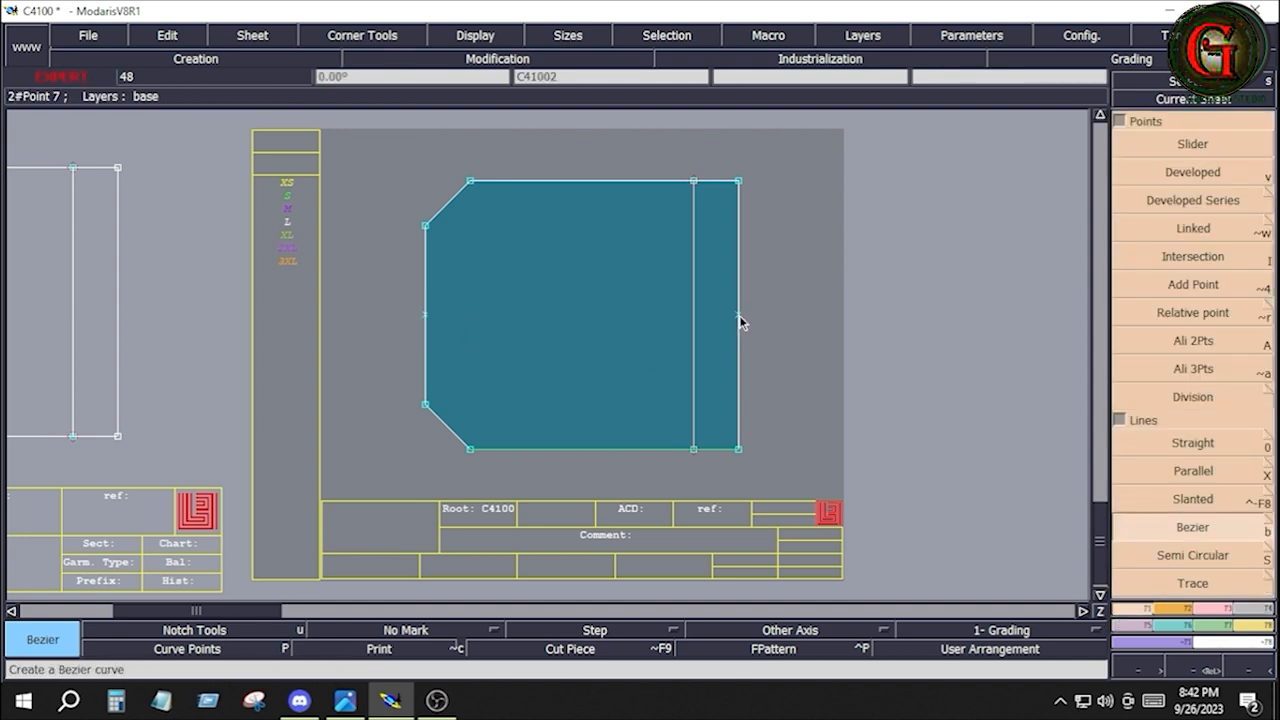
click(739, 316)
click(431, 320)
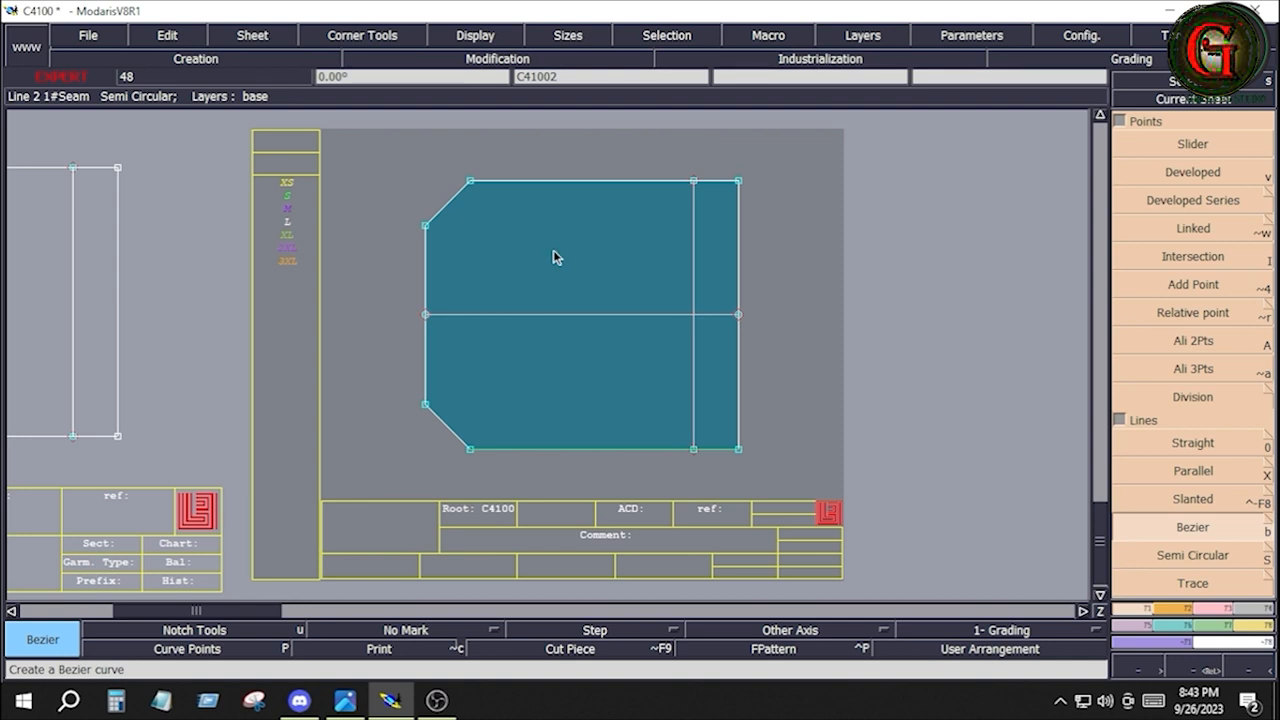
Copy the pocket piece's geometry onto a new sheet, arrange all the sheets and bring the copy into view
key(c)
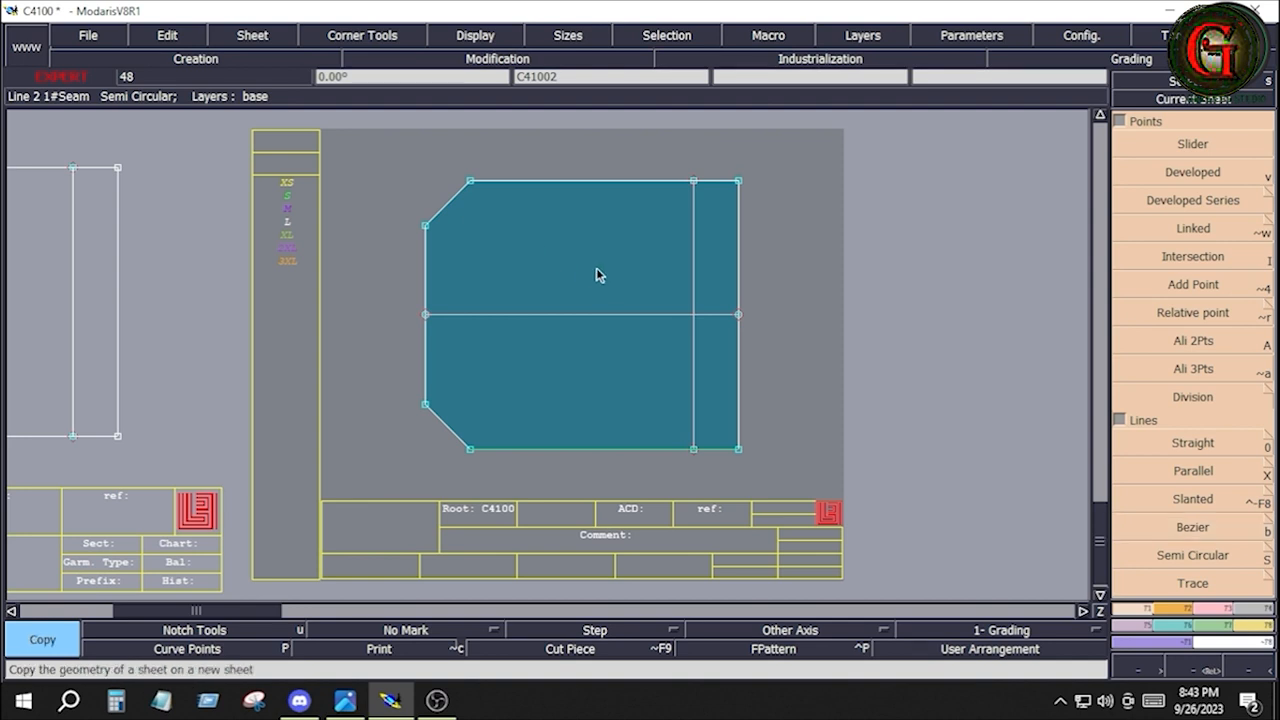
click(597, 269)
click(672, 270)
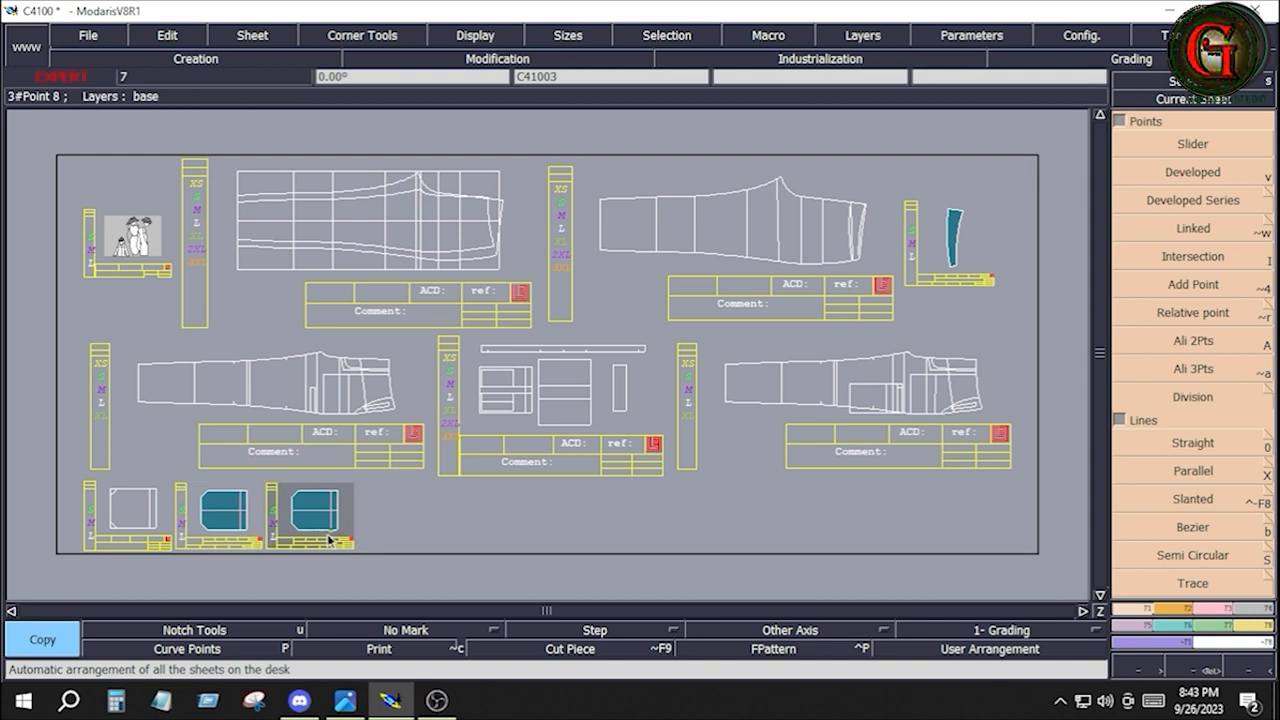
scroll(330, 540, up, 5)
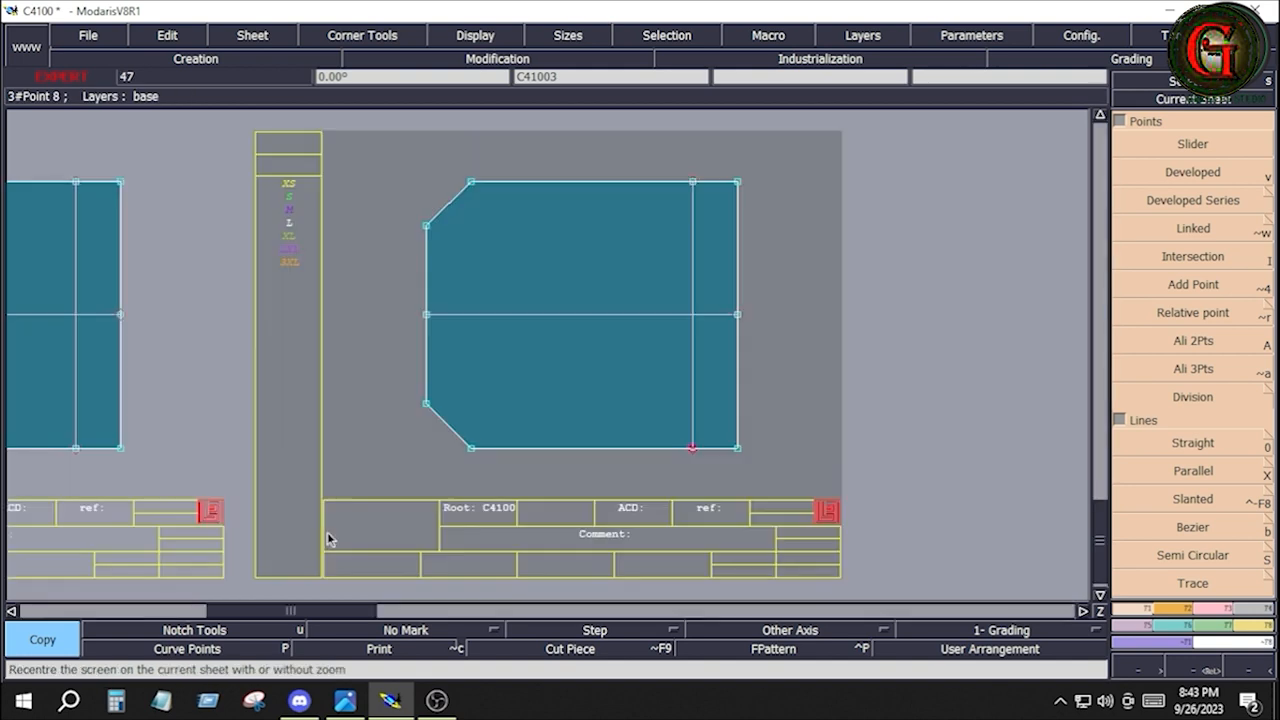
Keep a Print of the original outline, pin the copy's end points, and move its upper edge and angled corner by ShiftX 0, ShiftY 1 inch
click(400, 652)
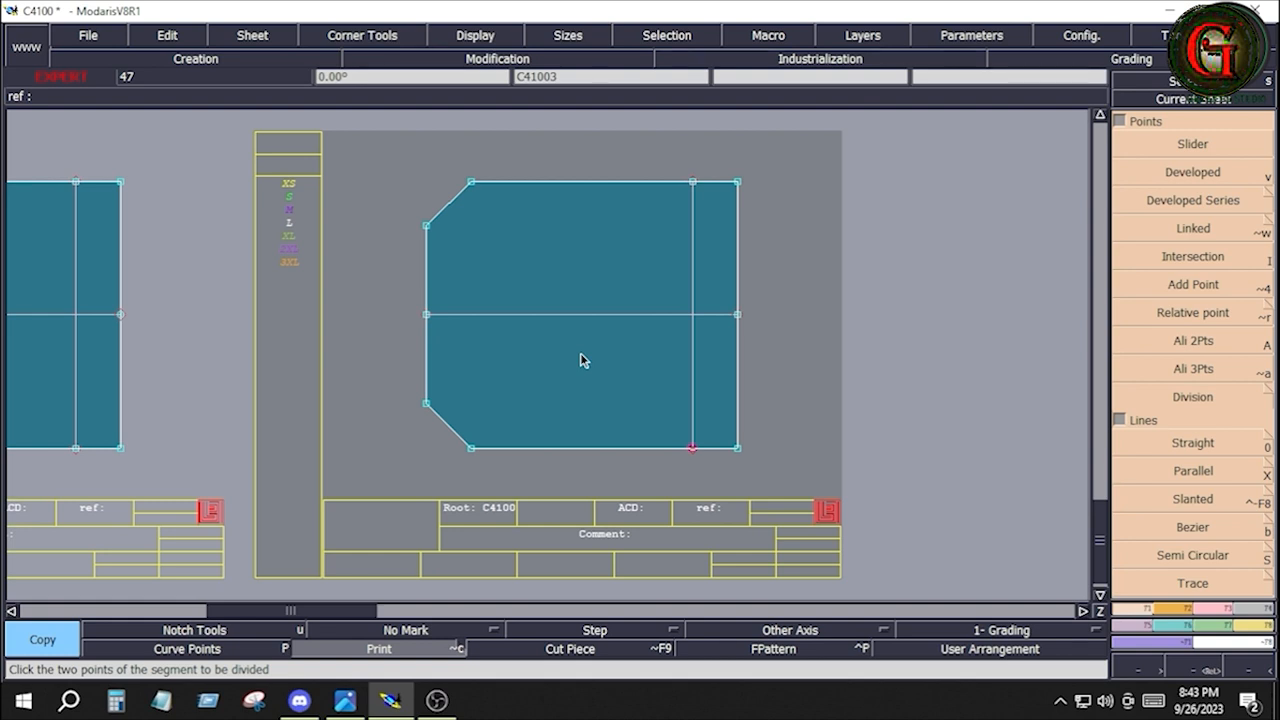
key(p)
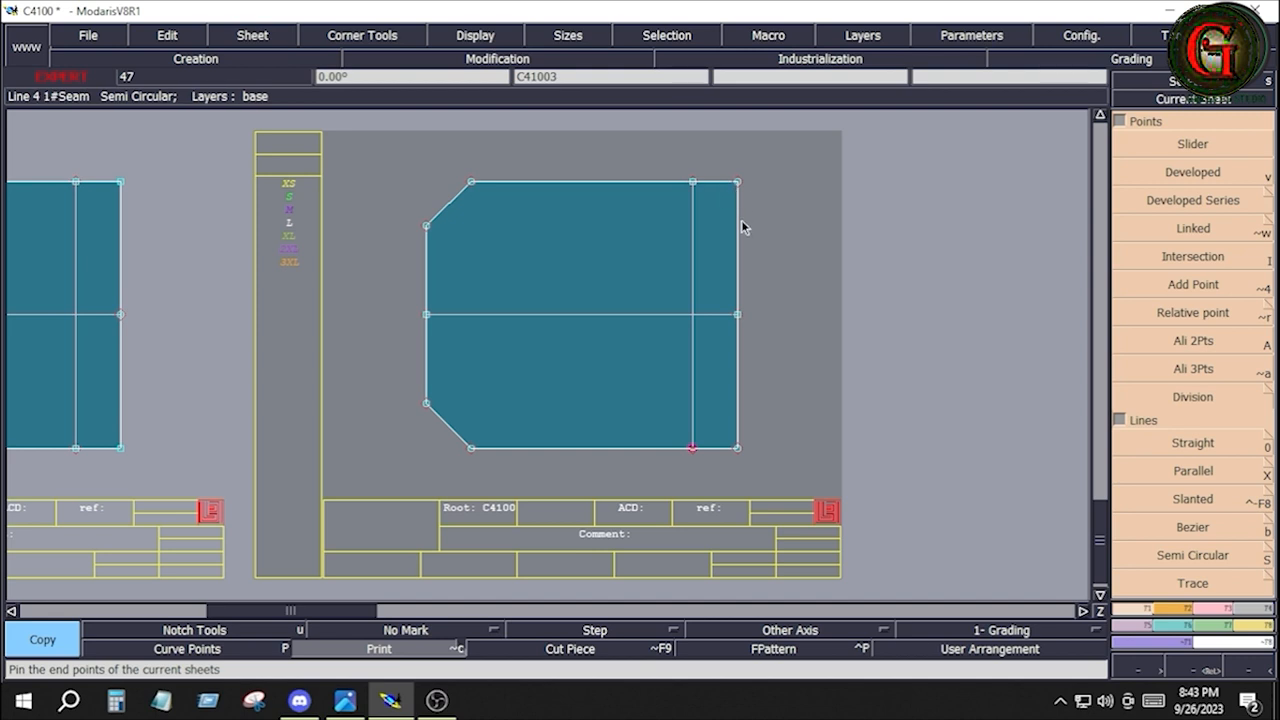
click(1215, 609)
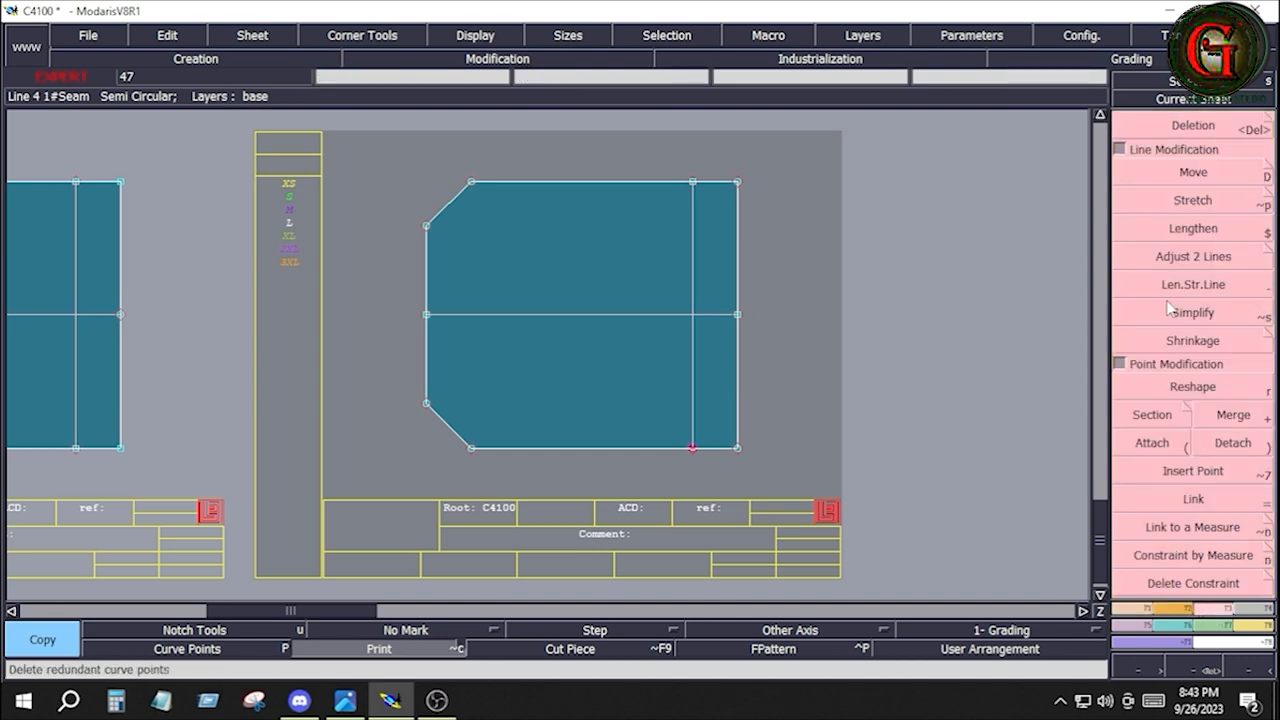
click(1184, 174)
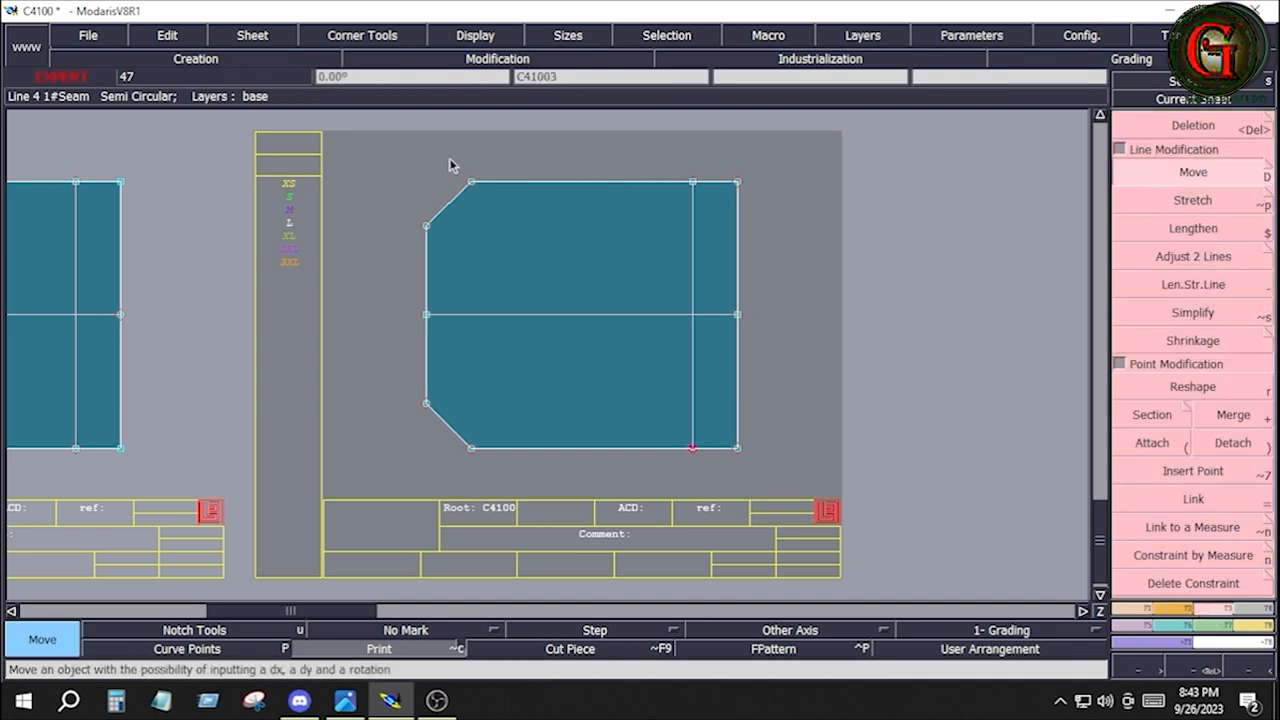
drag(382, 157, 798, 230)
drag(413, 159, 797, 277)
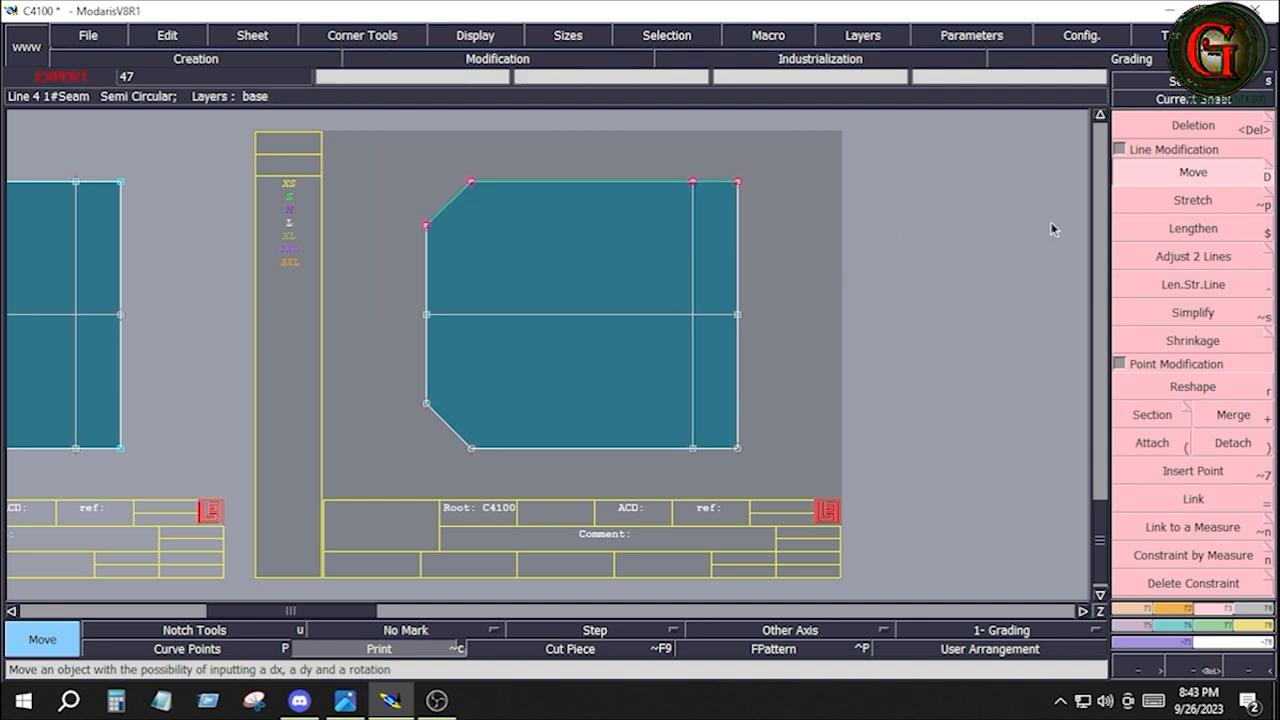
click(1190, 174)
click(571, 184)
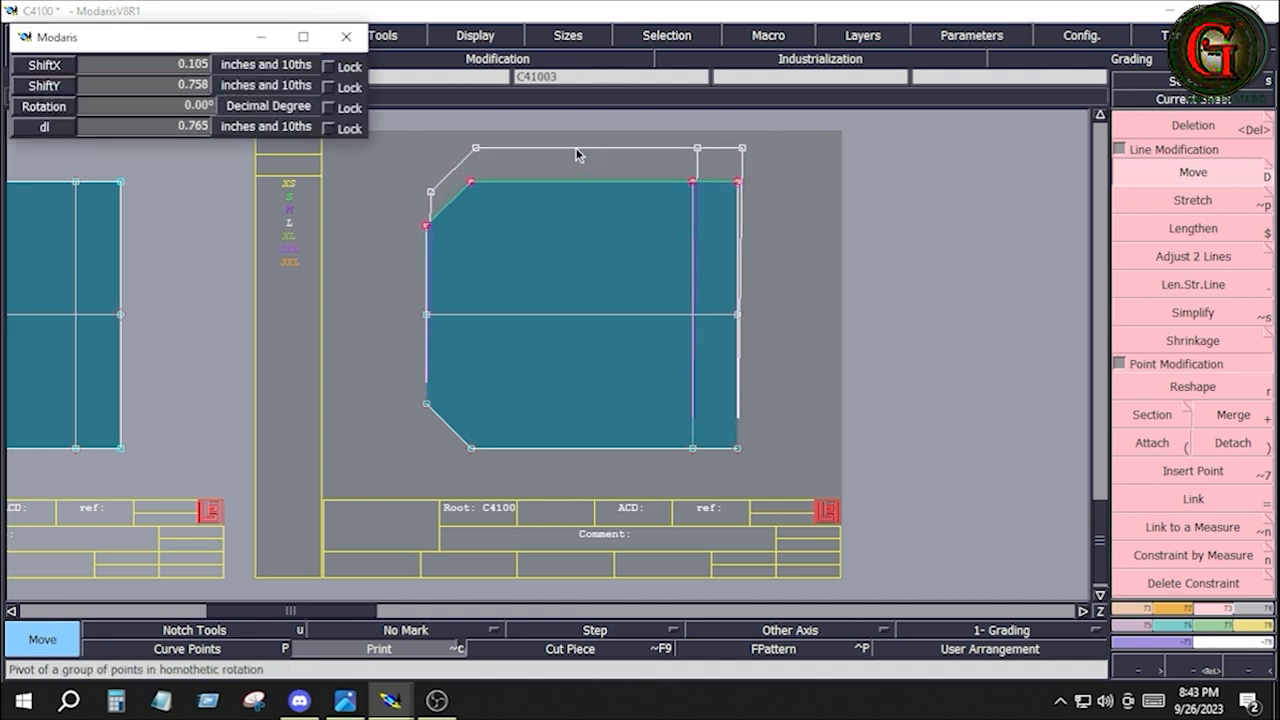
key(Down)
text(0)
key(Down)
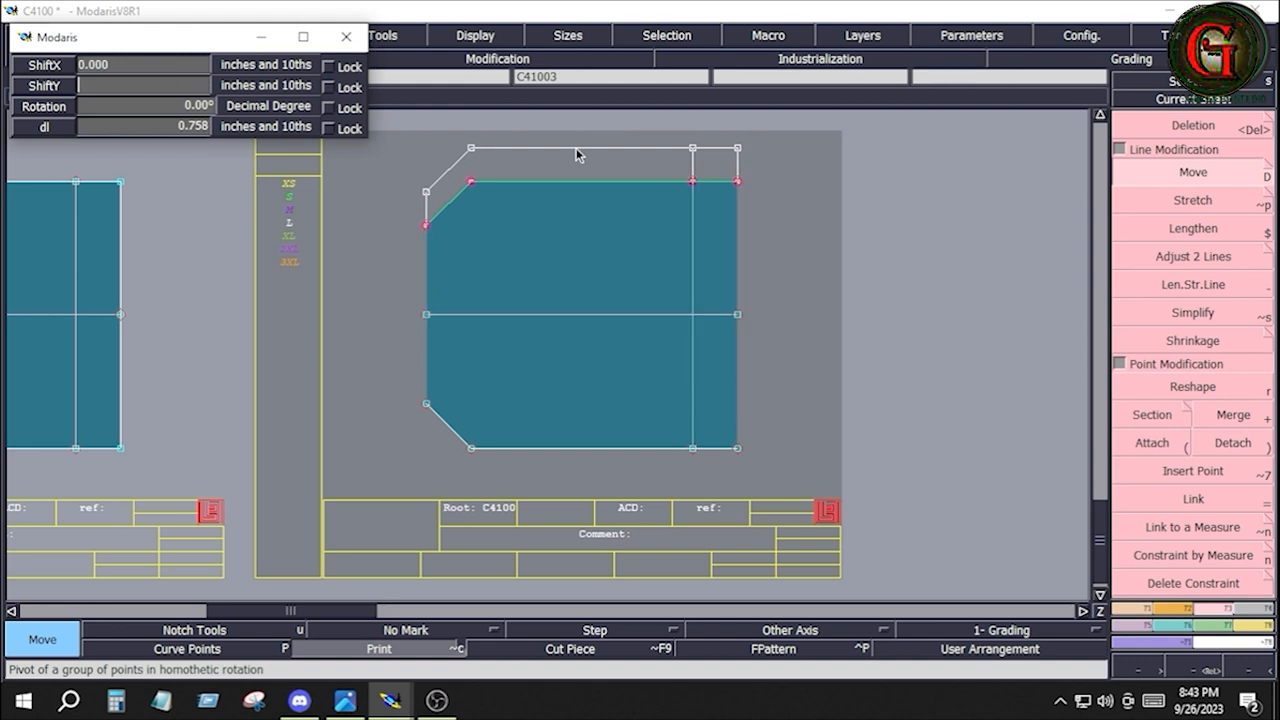
key(Return)
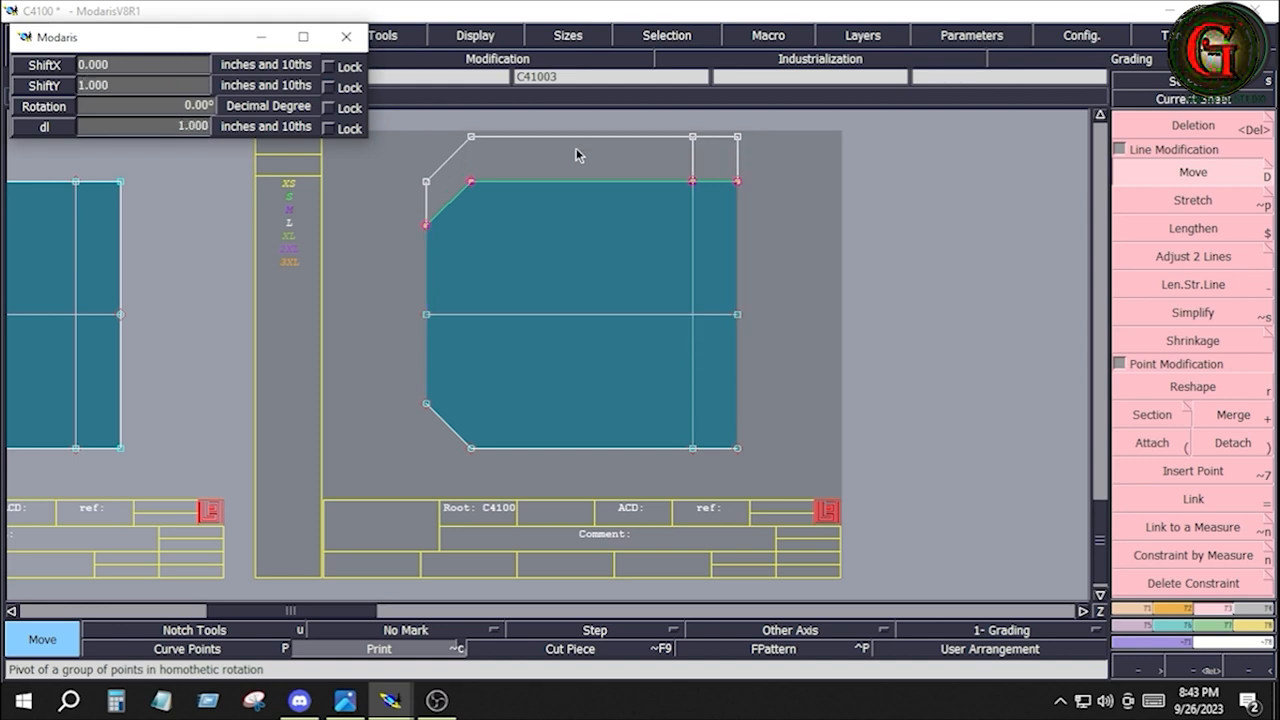
key(Return)
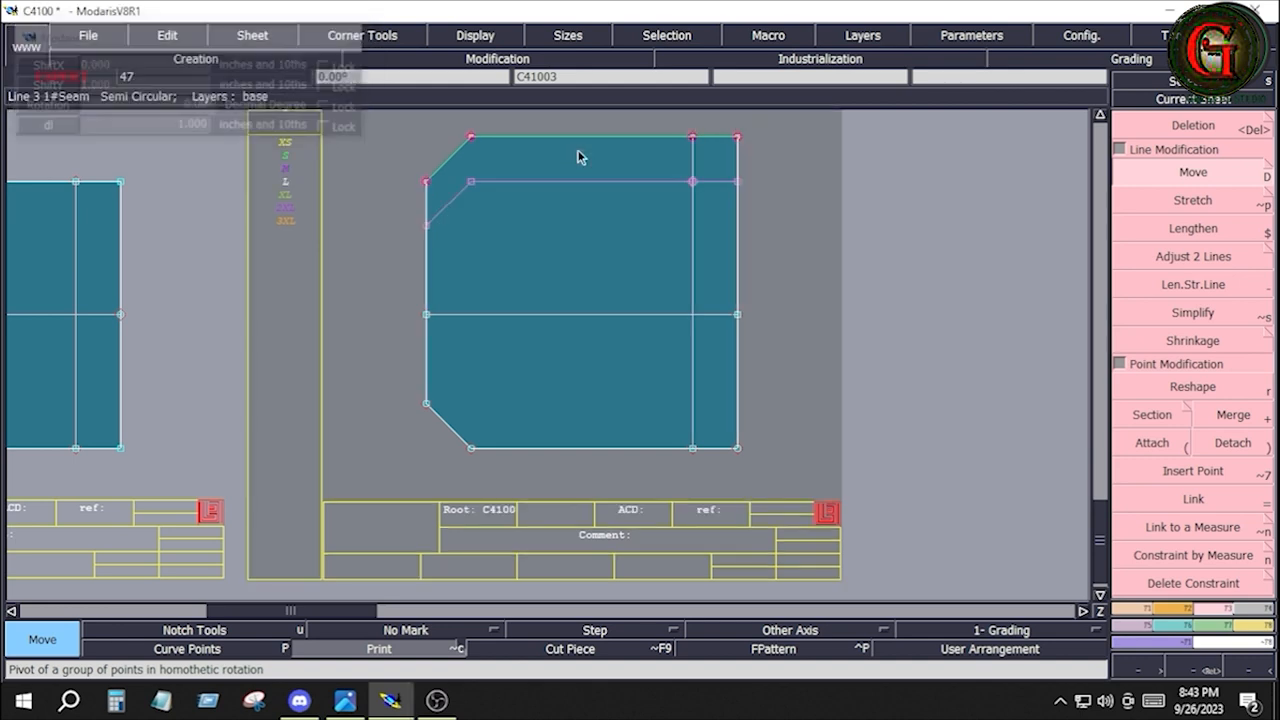
Move the copy's lower edge and angled corner by ShiftX 0, ShiftY -1 inch and clear the selection
drag(394, 383, 771, 468)
click(642, 447)
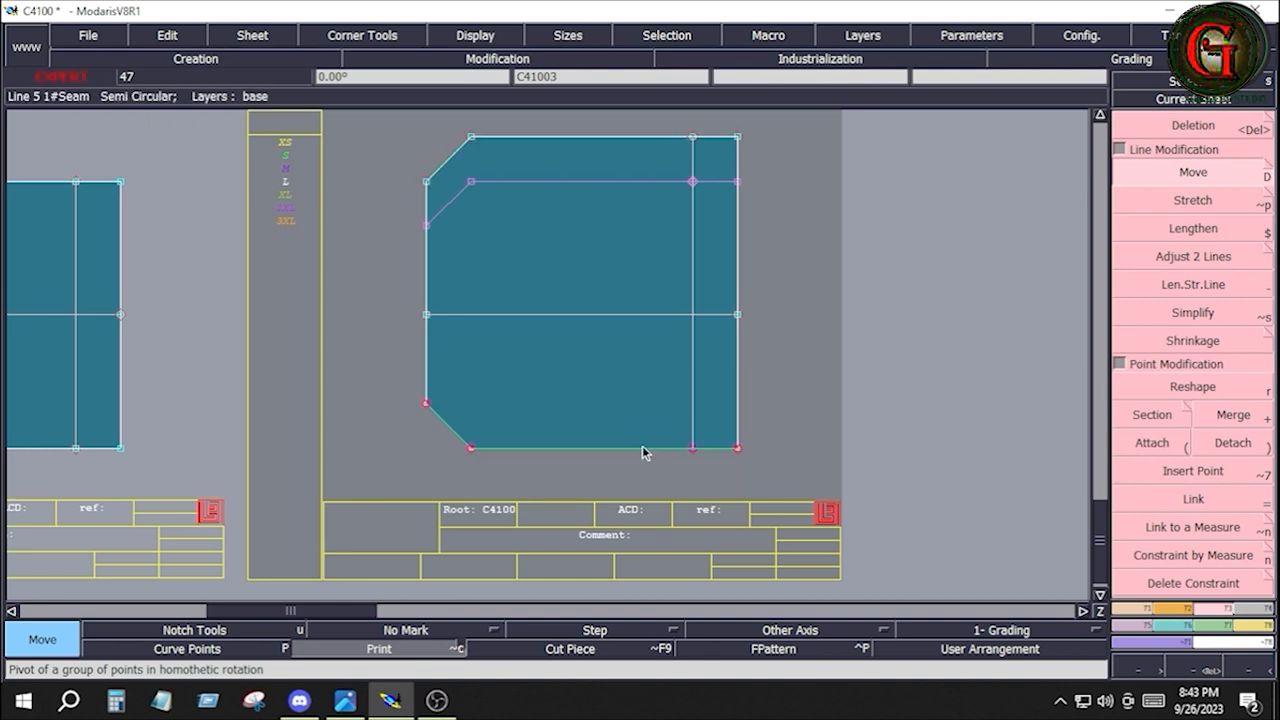
key(Down)
key(Down)
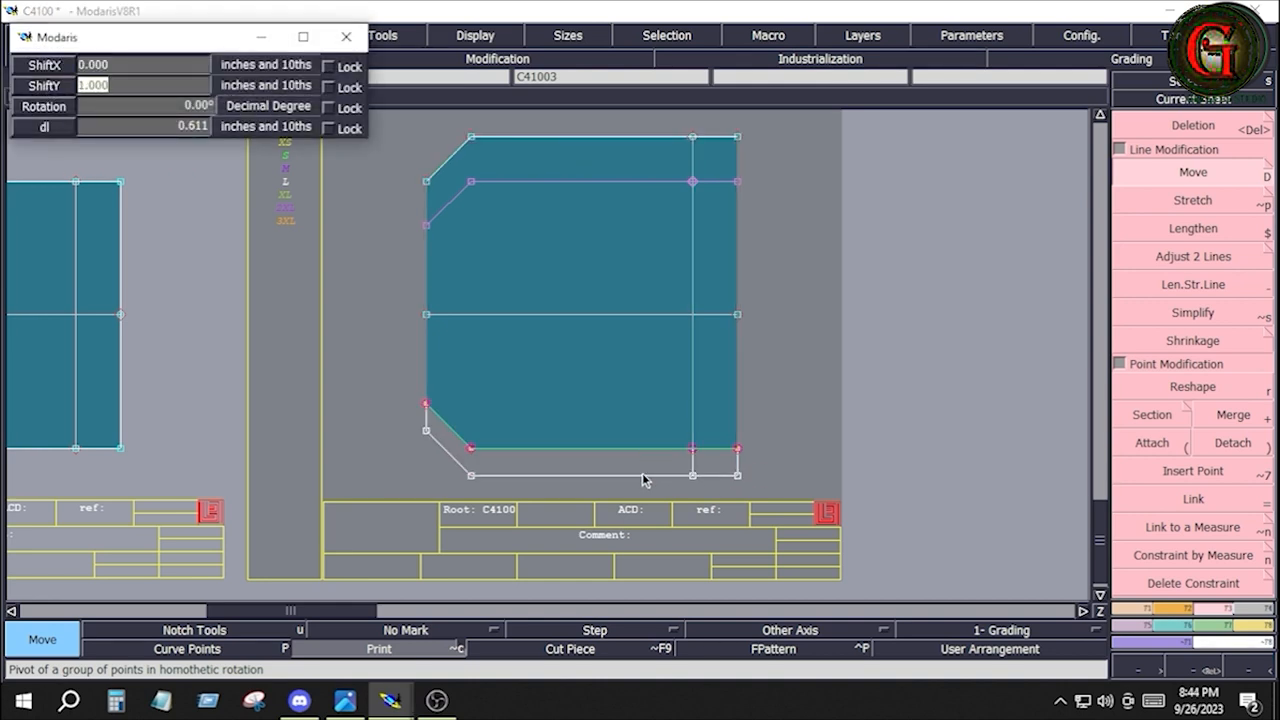
text(-1)
key(Return)
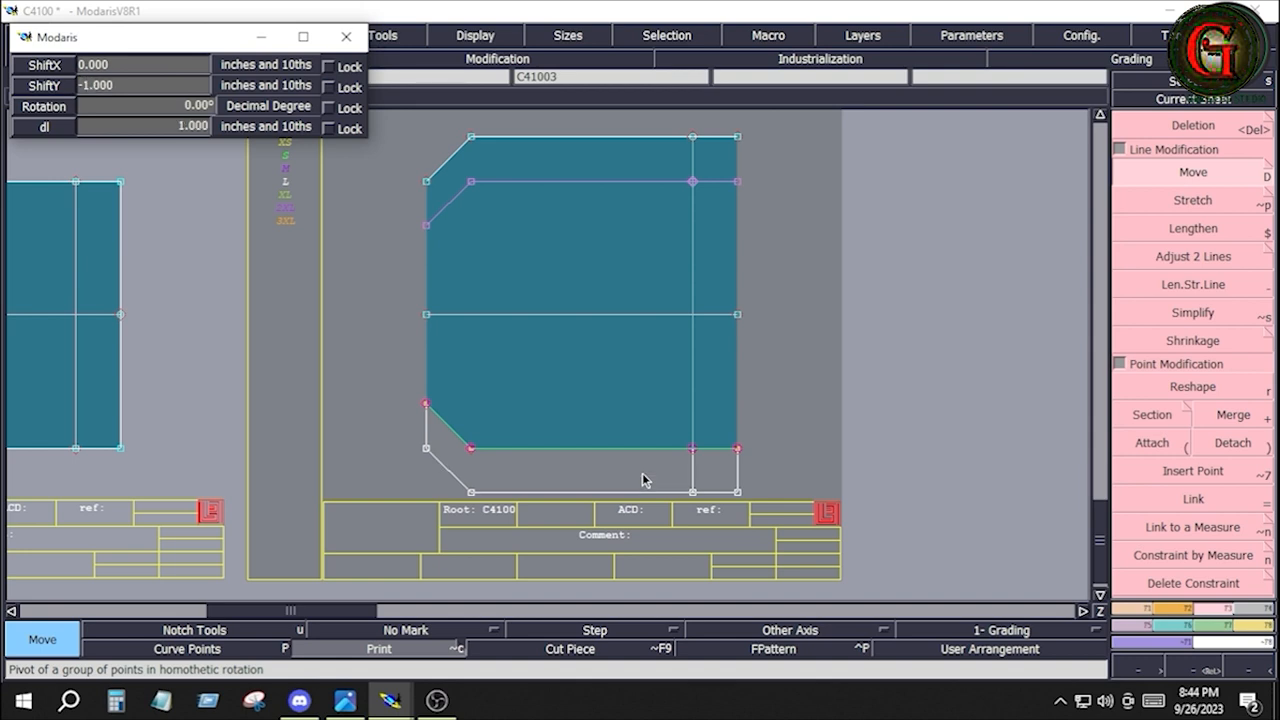
click(783, 452)
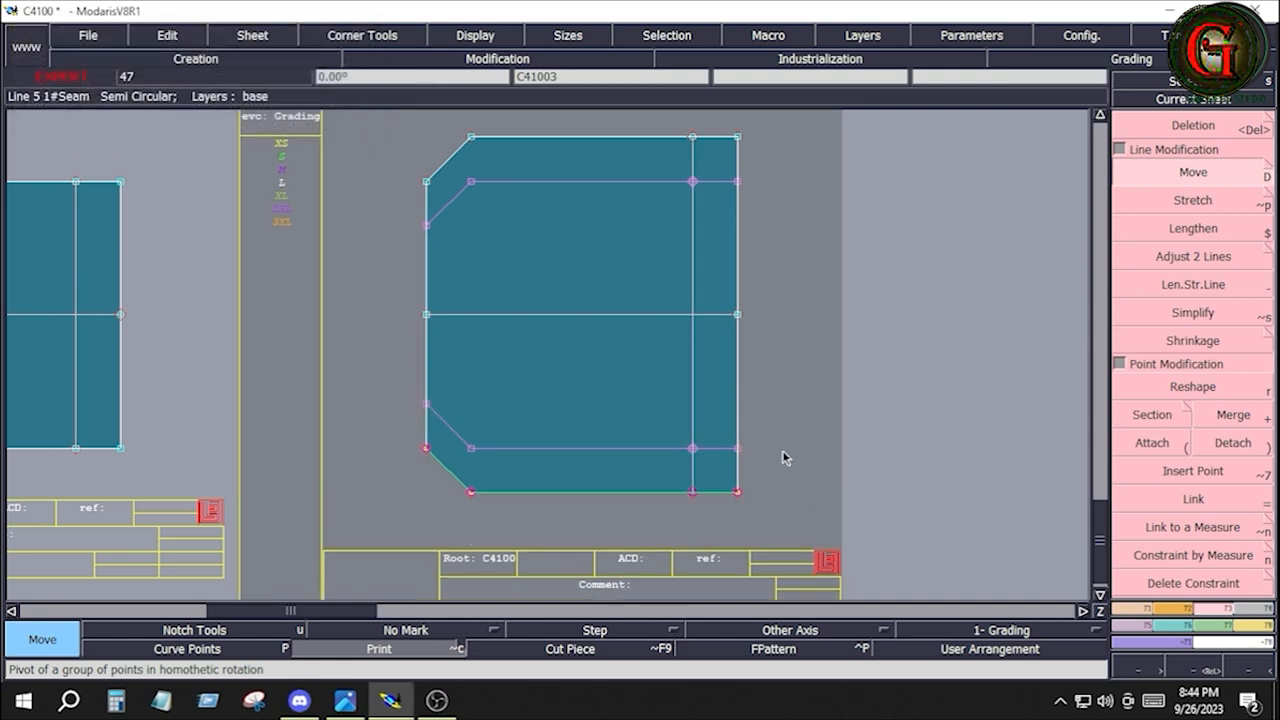
click(910, 404)
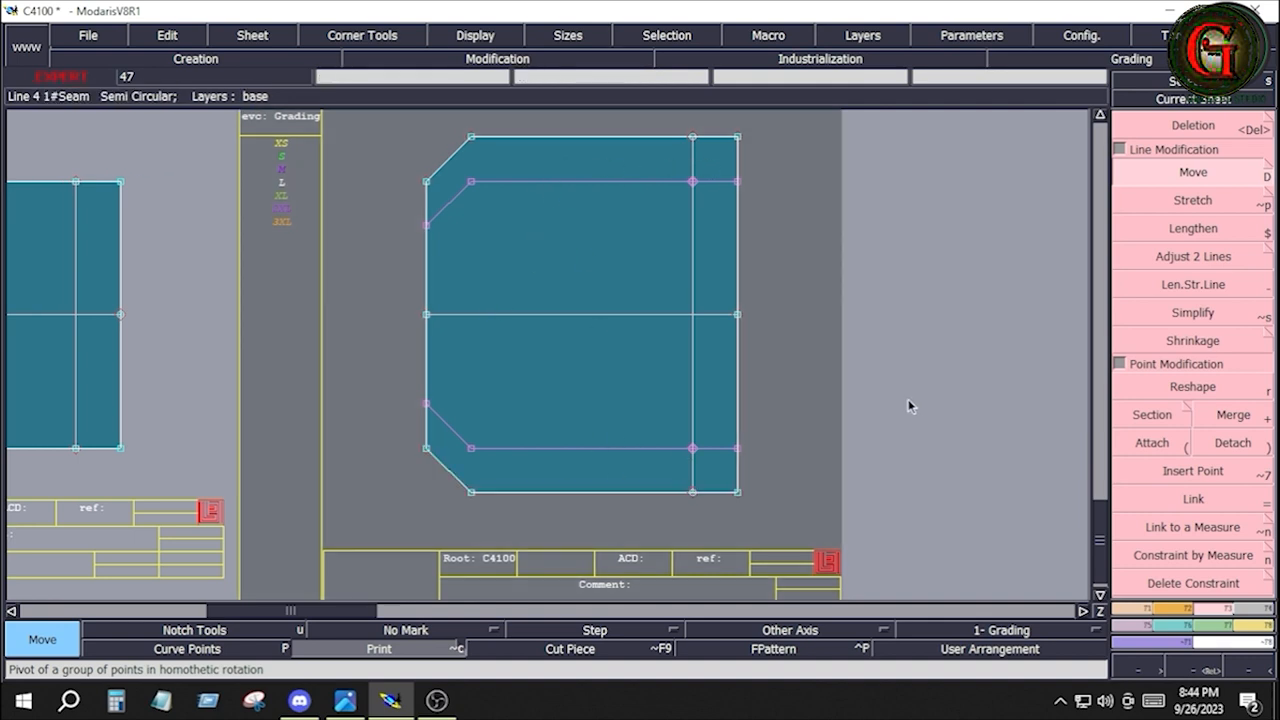
Create a parallel of the widened pocket copy's horizontal centre line at a distance of 1 inch, below it
click(1136, 609)
click(1193, 471)
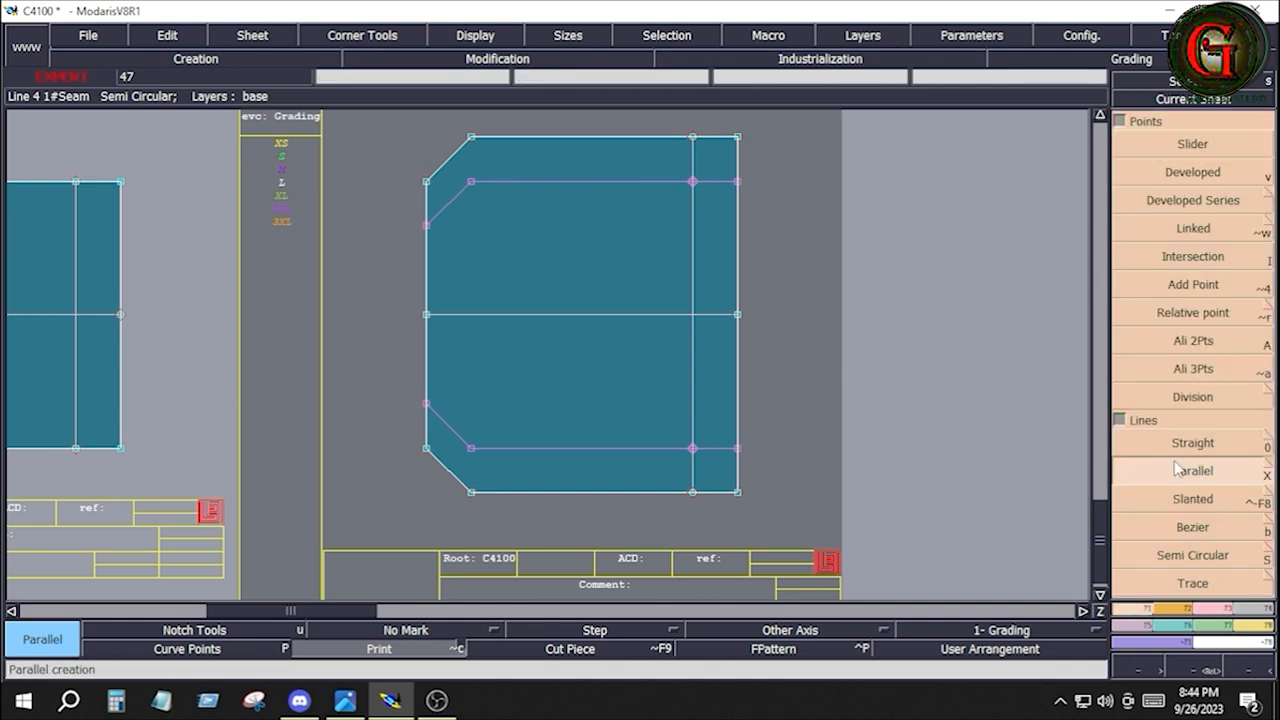
click(633, 316)
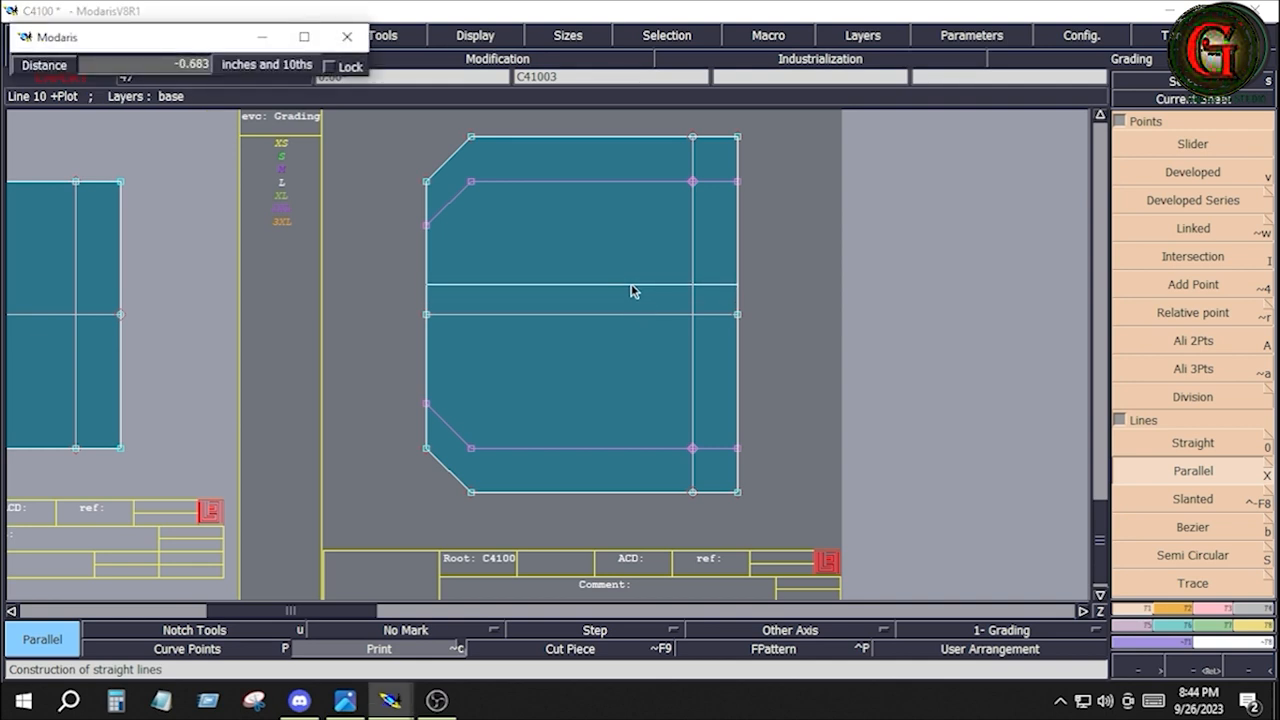
key(Down)
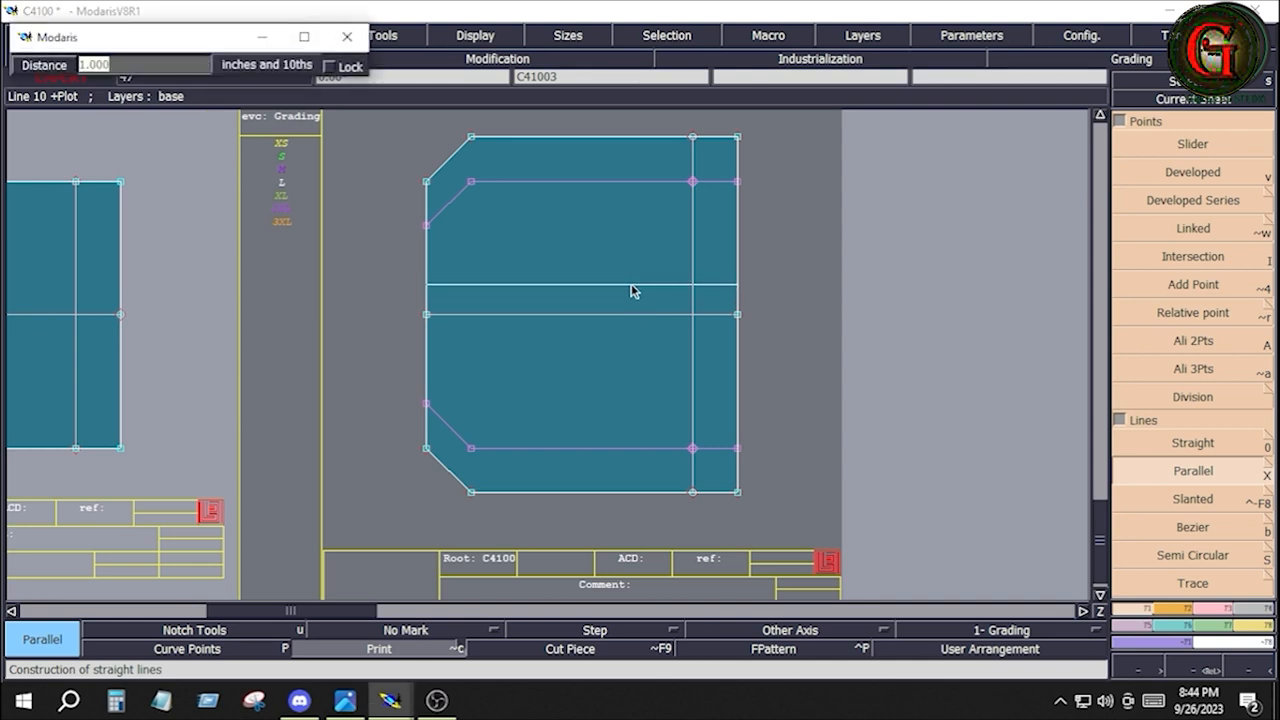
click(580, 280)
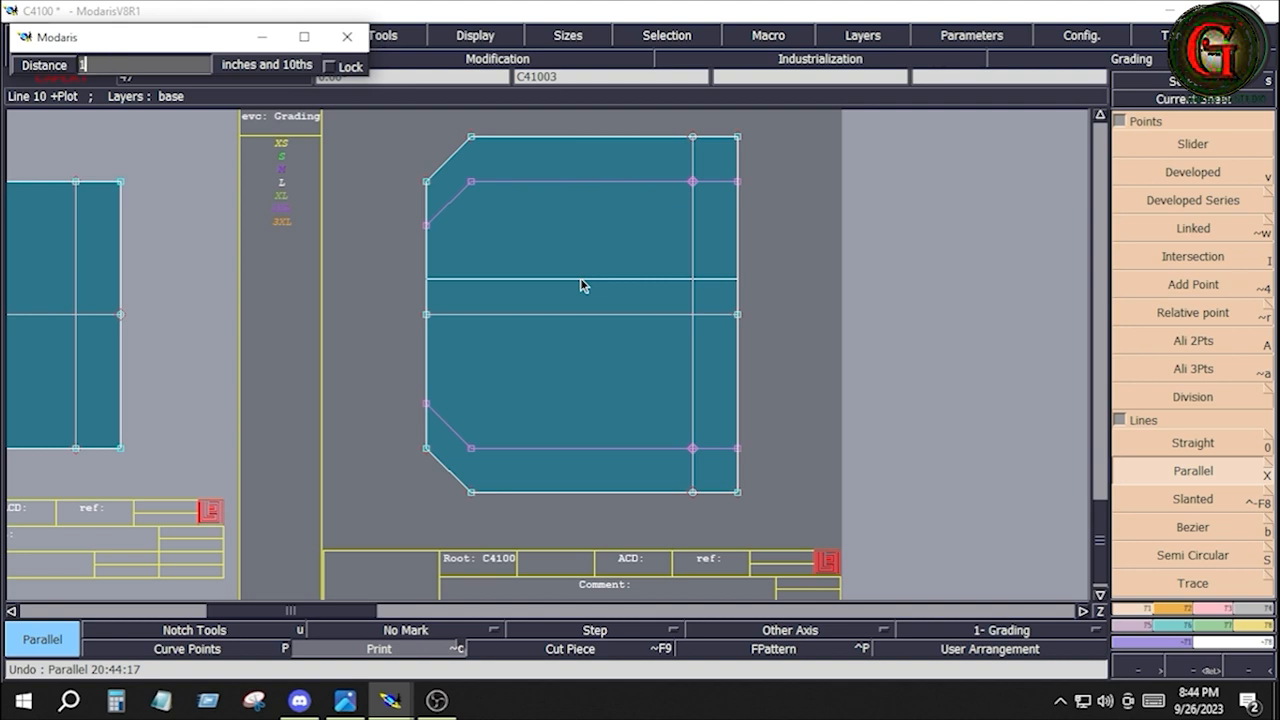
key(Return)
key(b)
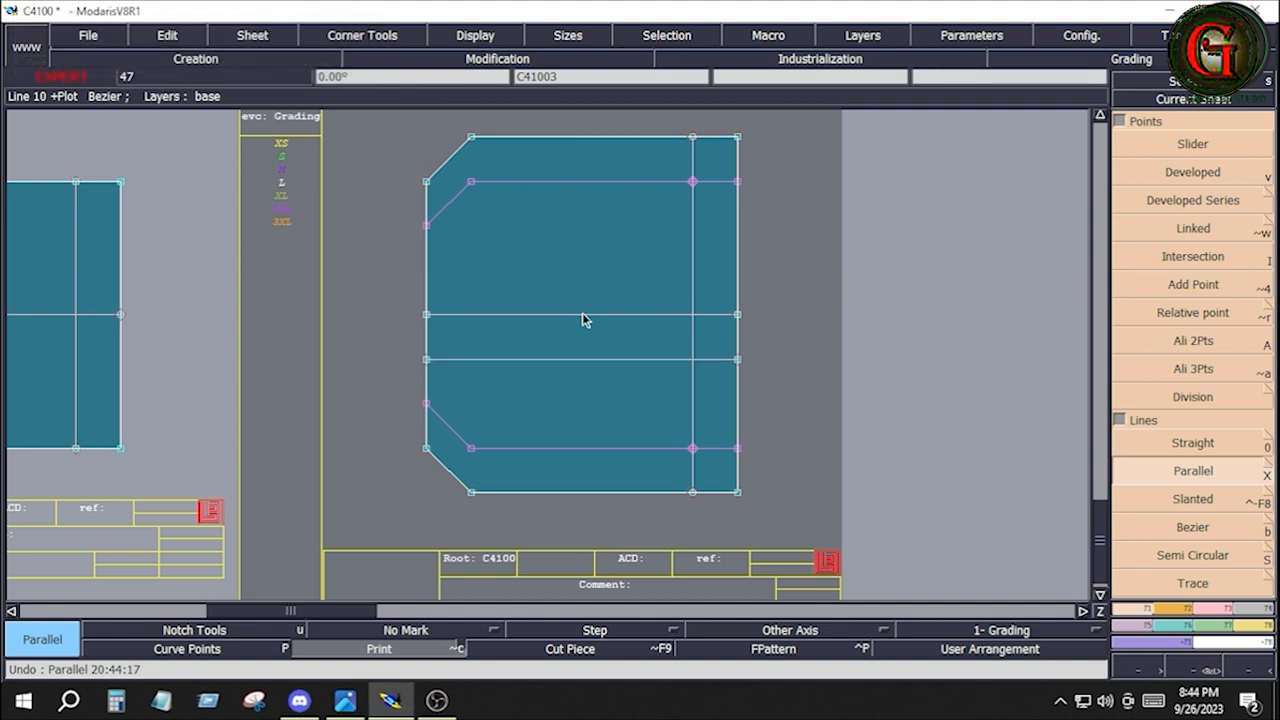
Create a second parallel of the centre line at a distance of -1 inch, above it
click(582, 313)
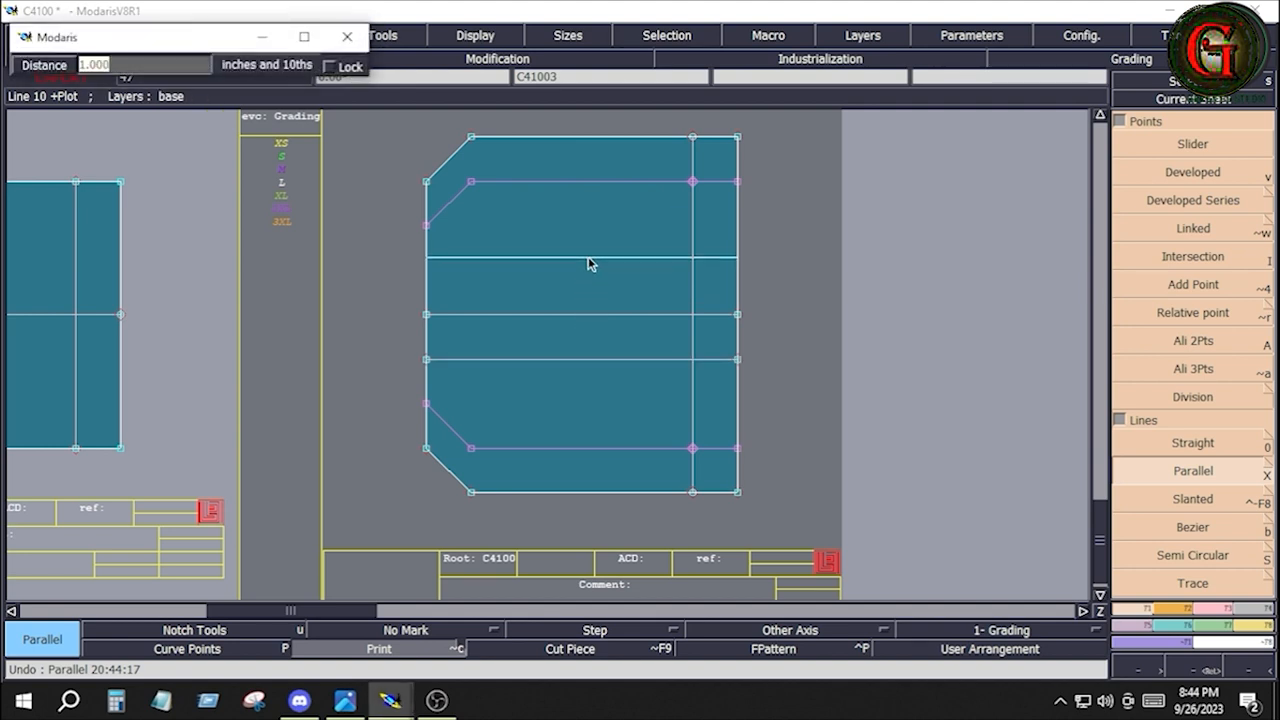
text(-1)
key(Return)
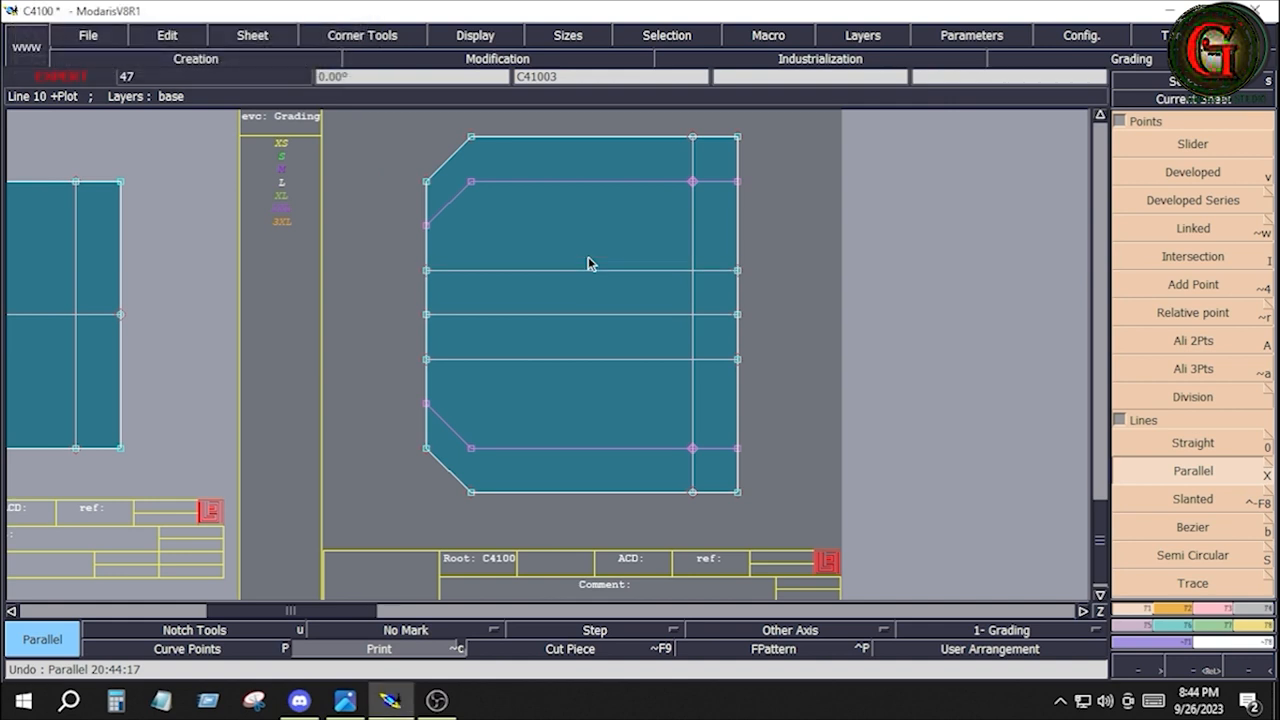
key(s)
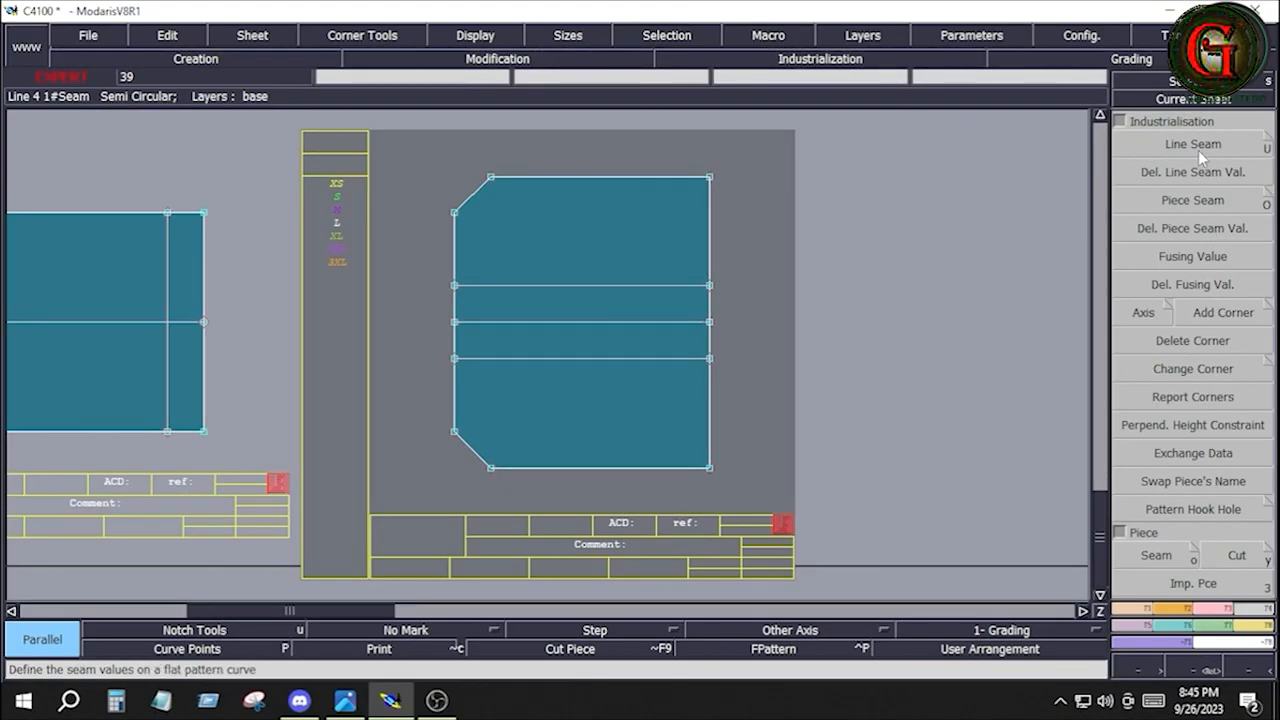
Apply a 0.5 inch line seam around all the lines of the cut pocket piece
click(1196, 147)
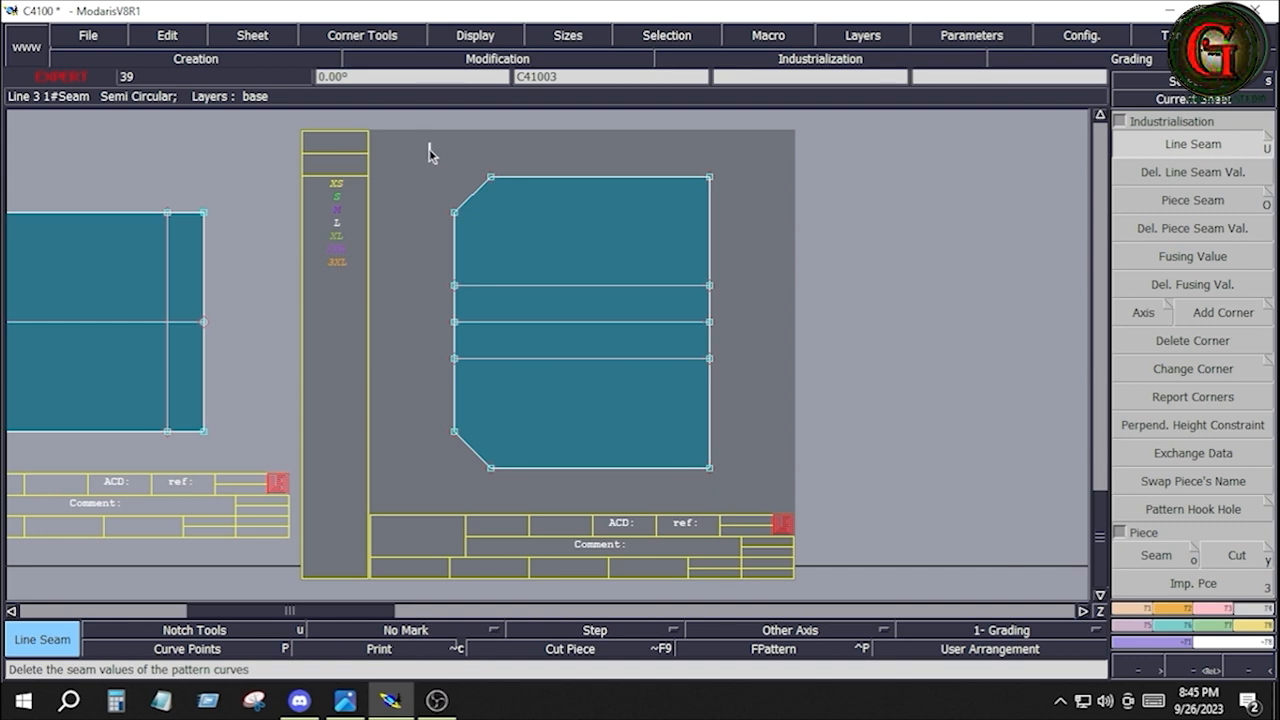
drag(429, 153, 765, 483)
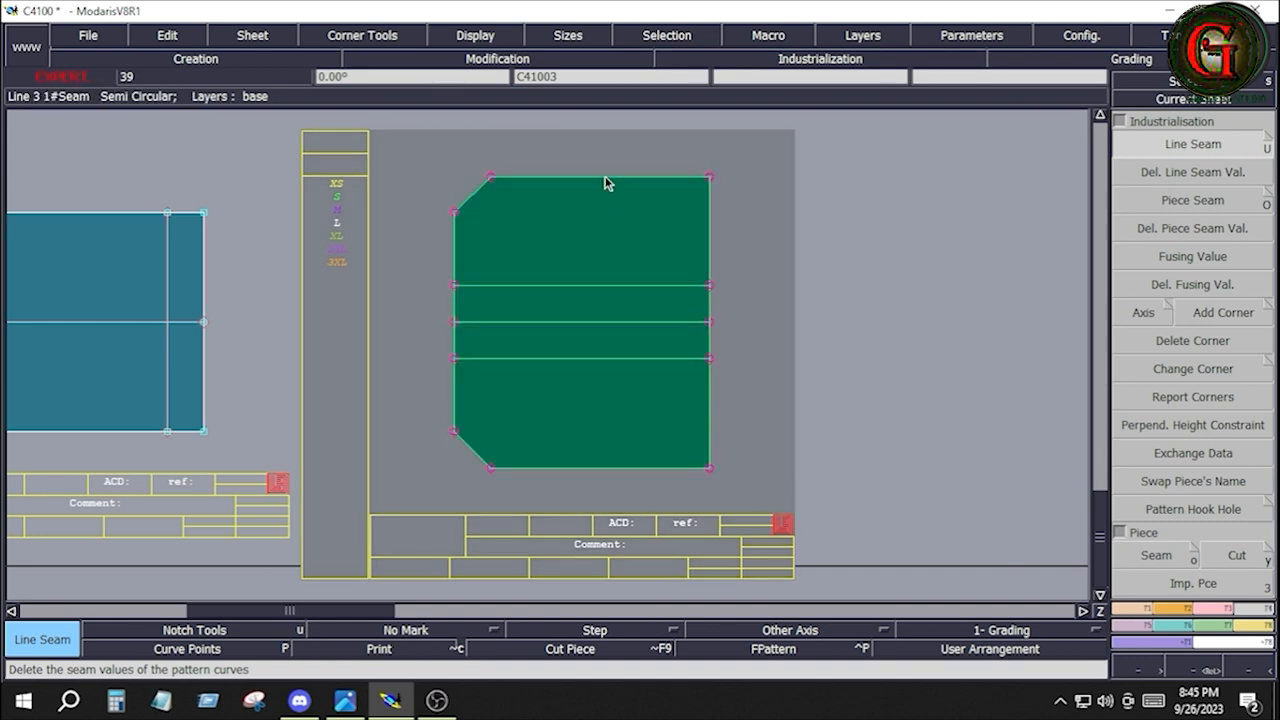
click(605, 180)
text(0.5)
key(Return)
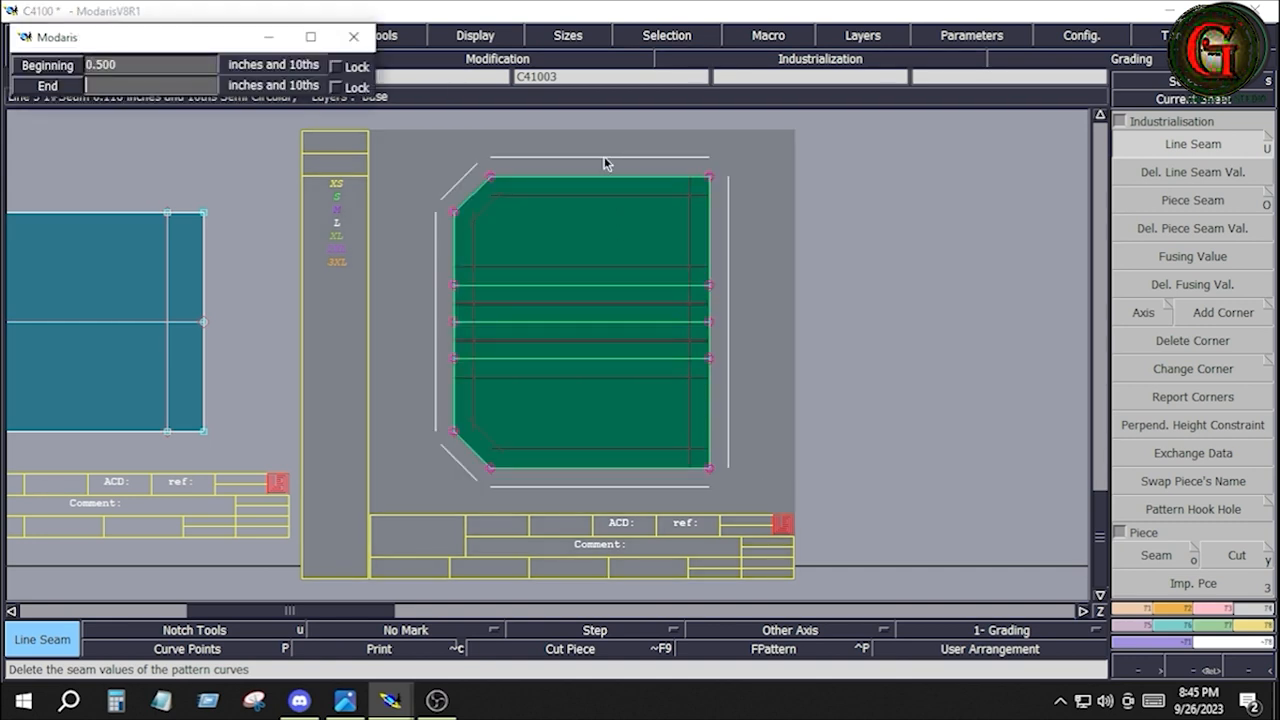
key(Return)
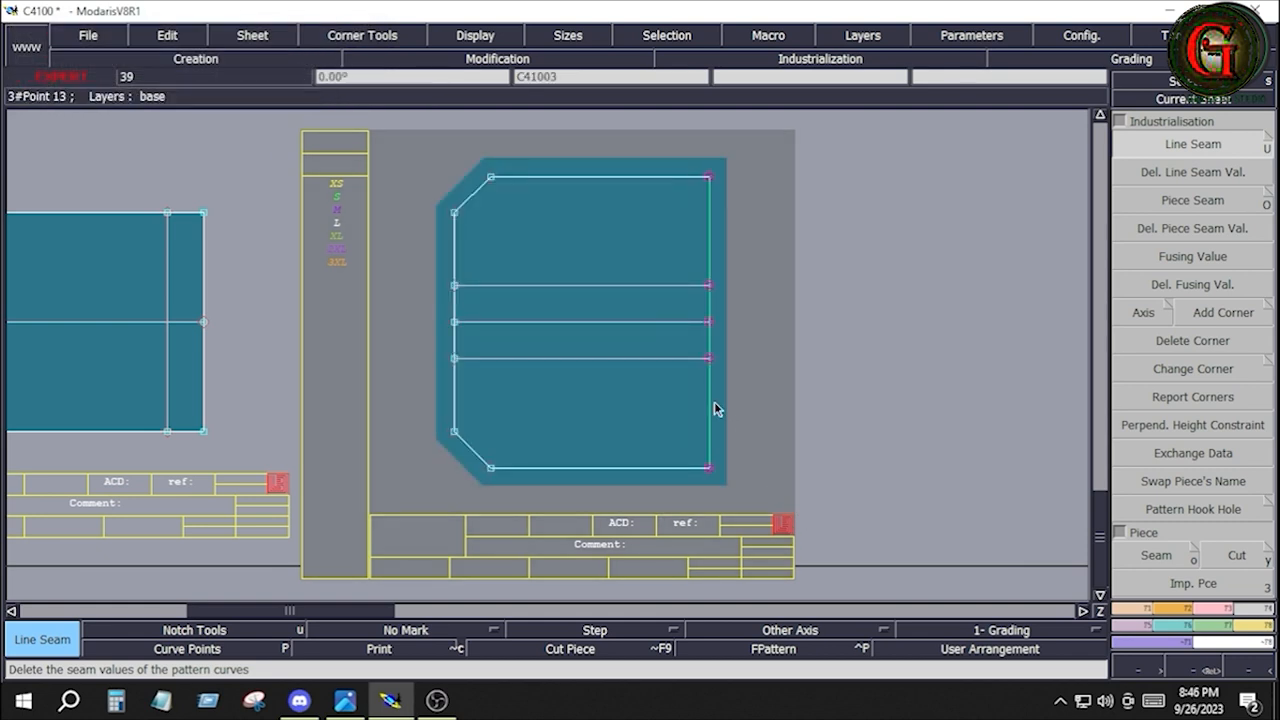
Set the line seam of the pocket piece's right edge to 1.5 inches at beginning and end, and clear the selection
click(714, 406)
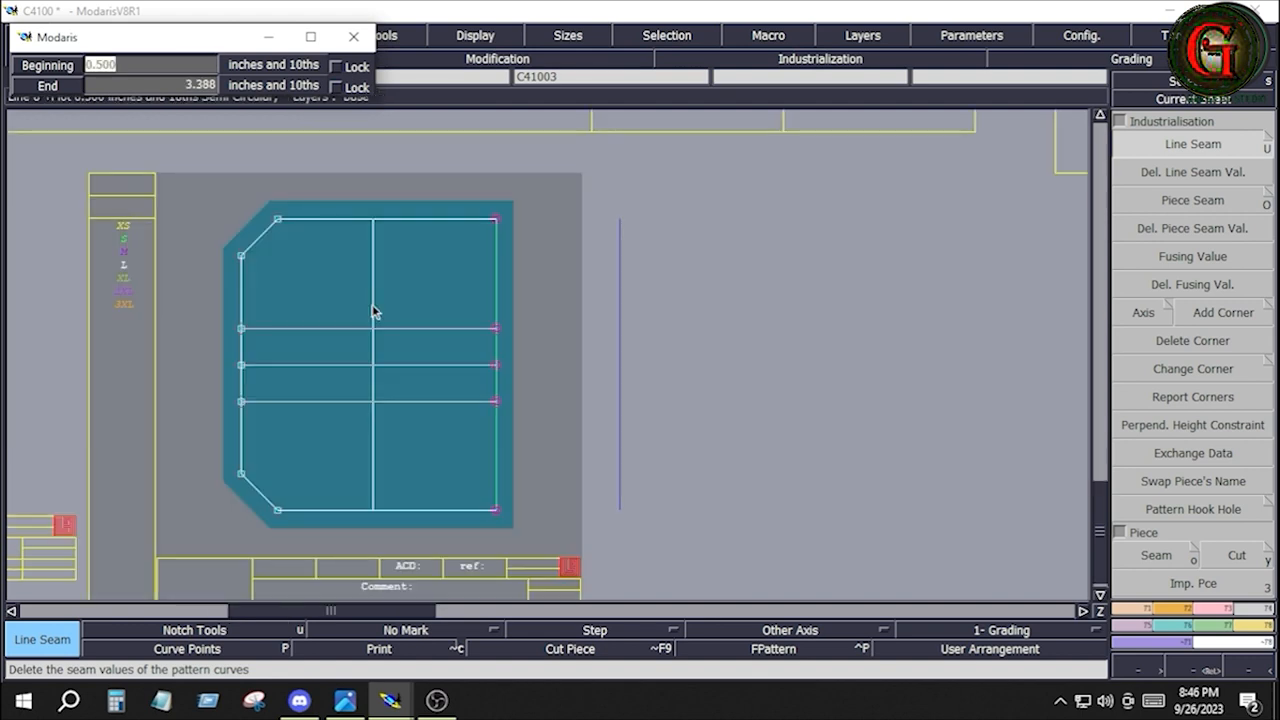
text(1.5)
key(Tab)
text(1)
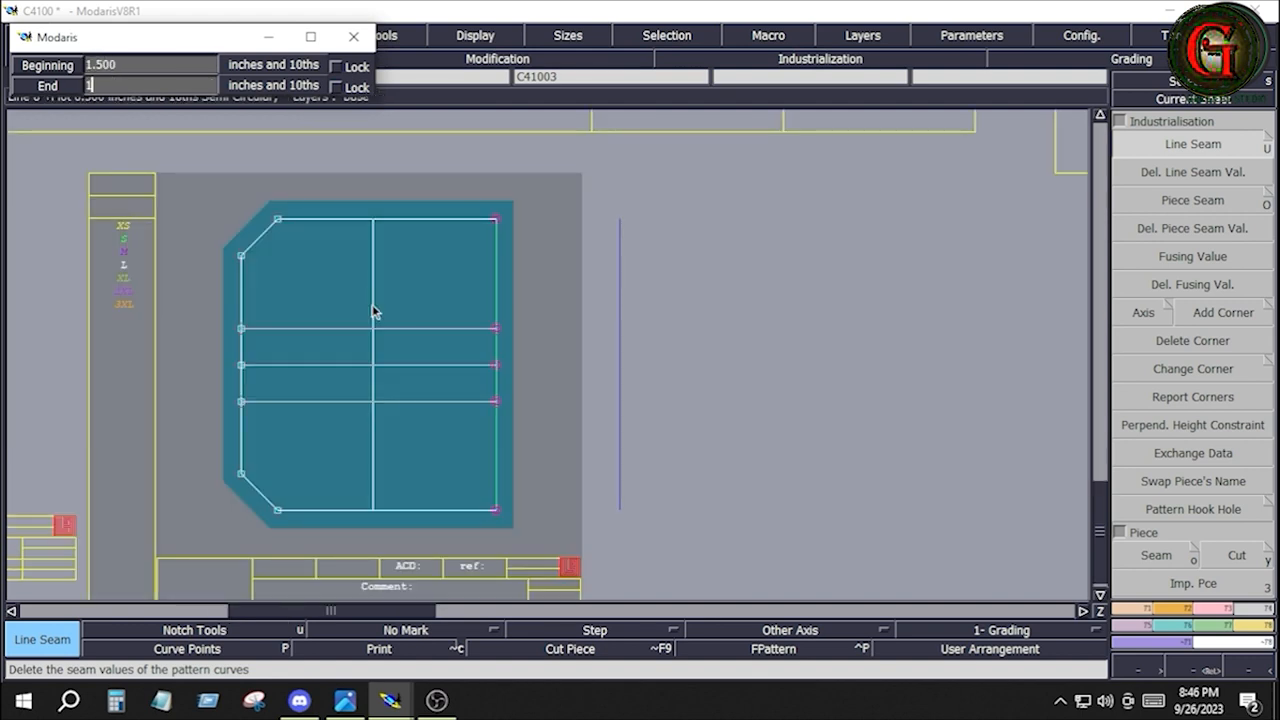
text(.5)
key(Return)
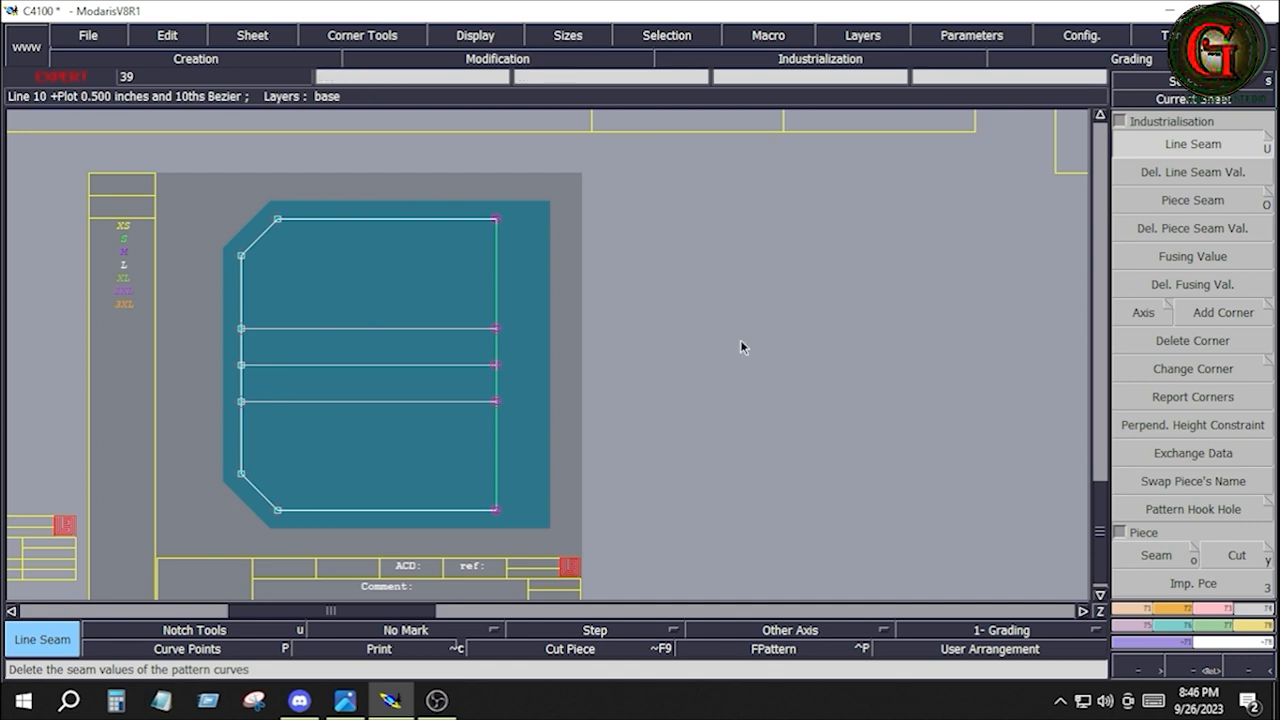
click(815, 288)
Create a line parallel to the pocket piece's right edge, offset outward into its 1.5 inch seam allowance
click(1140, 610)
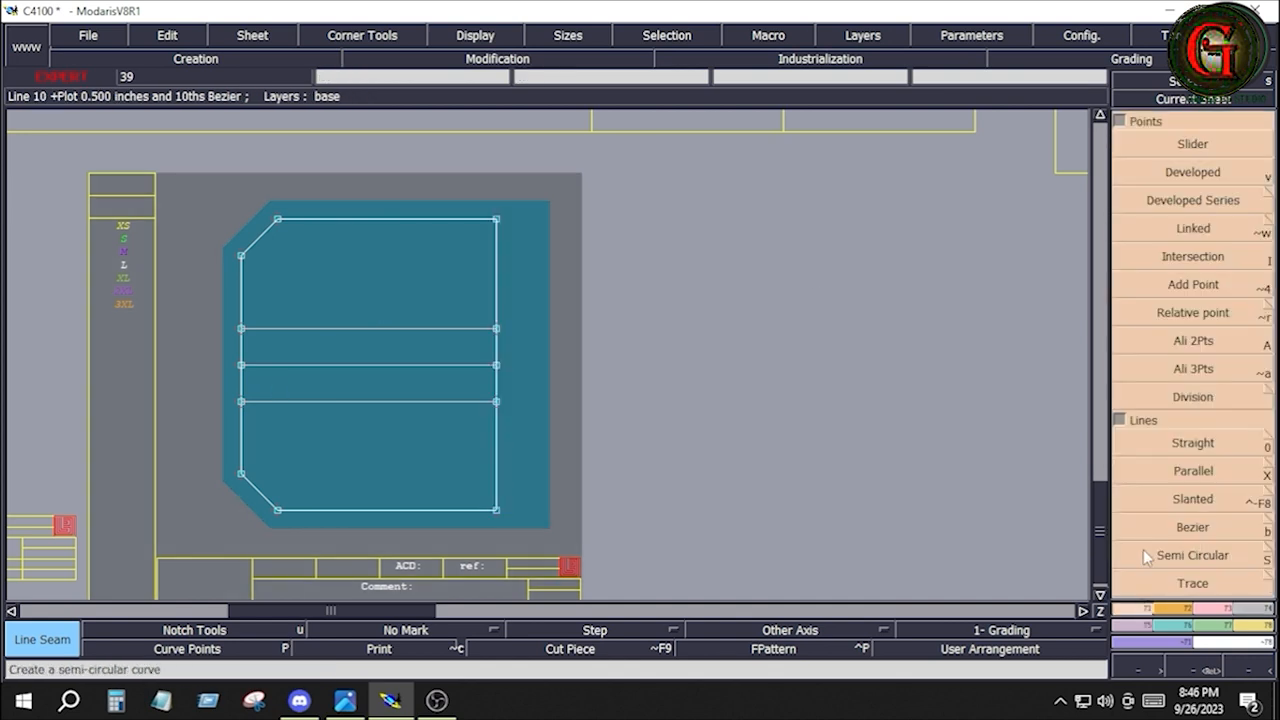
click(1182, 476)
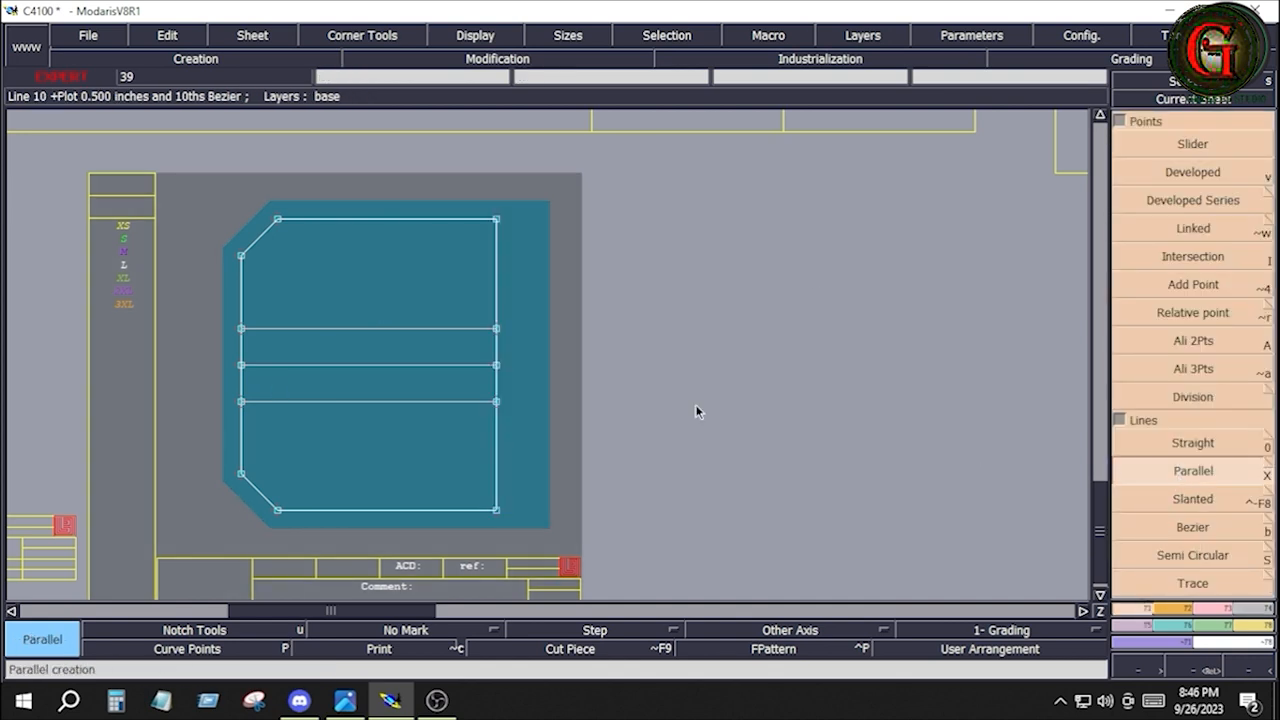
click(495, 419)
text(0.500)
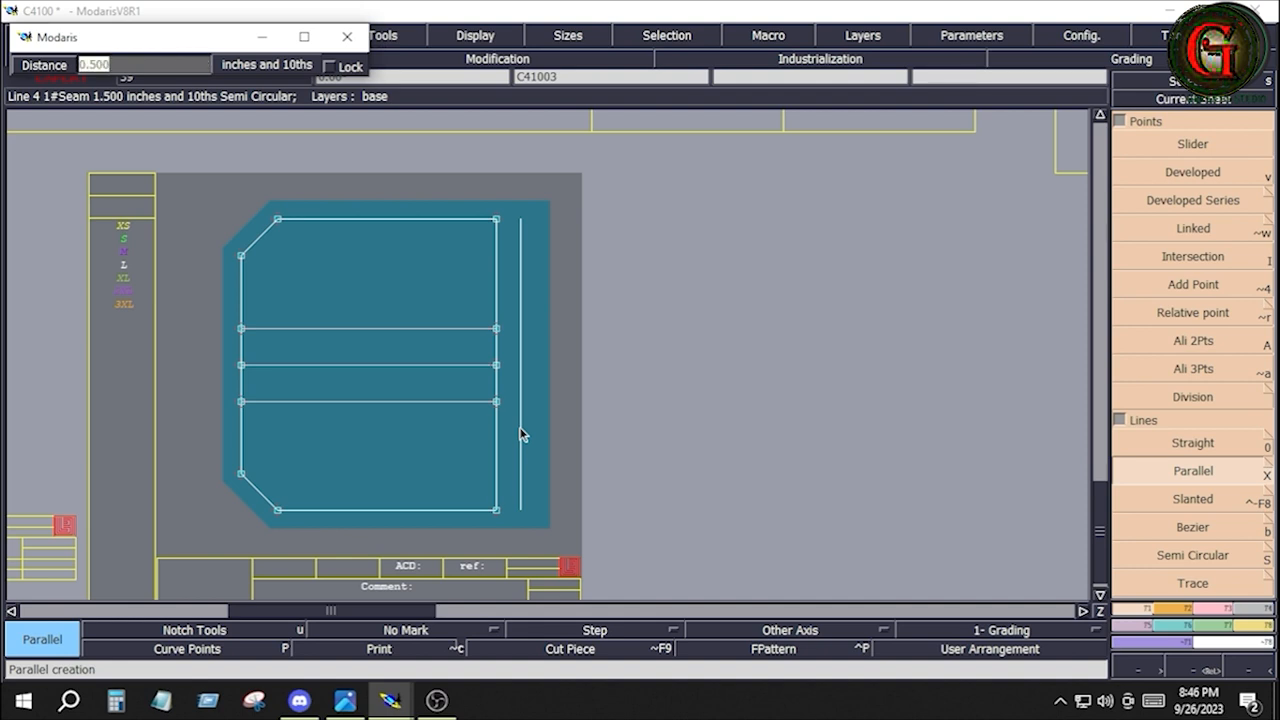
key(Return)
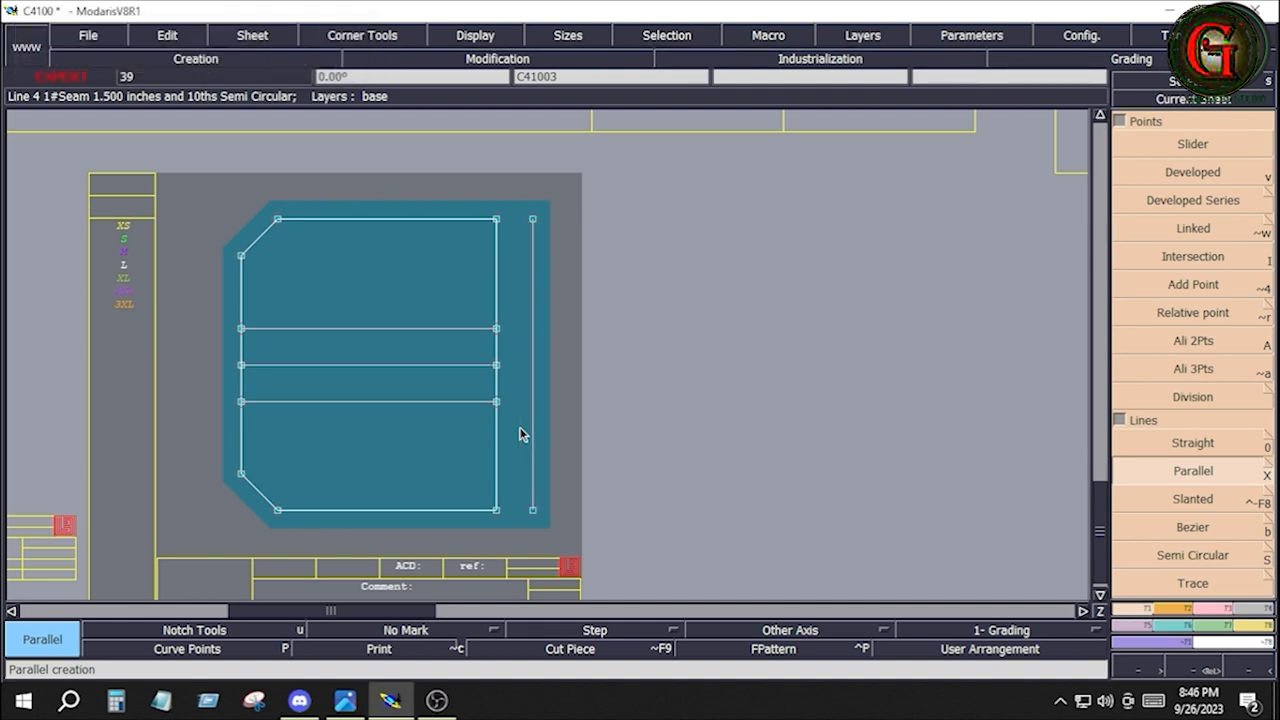
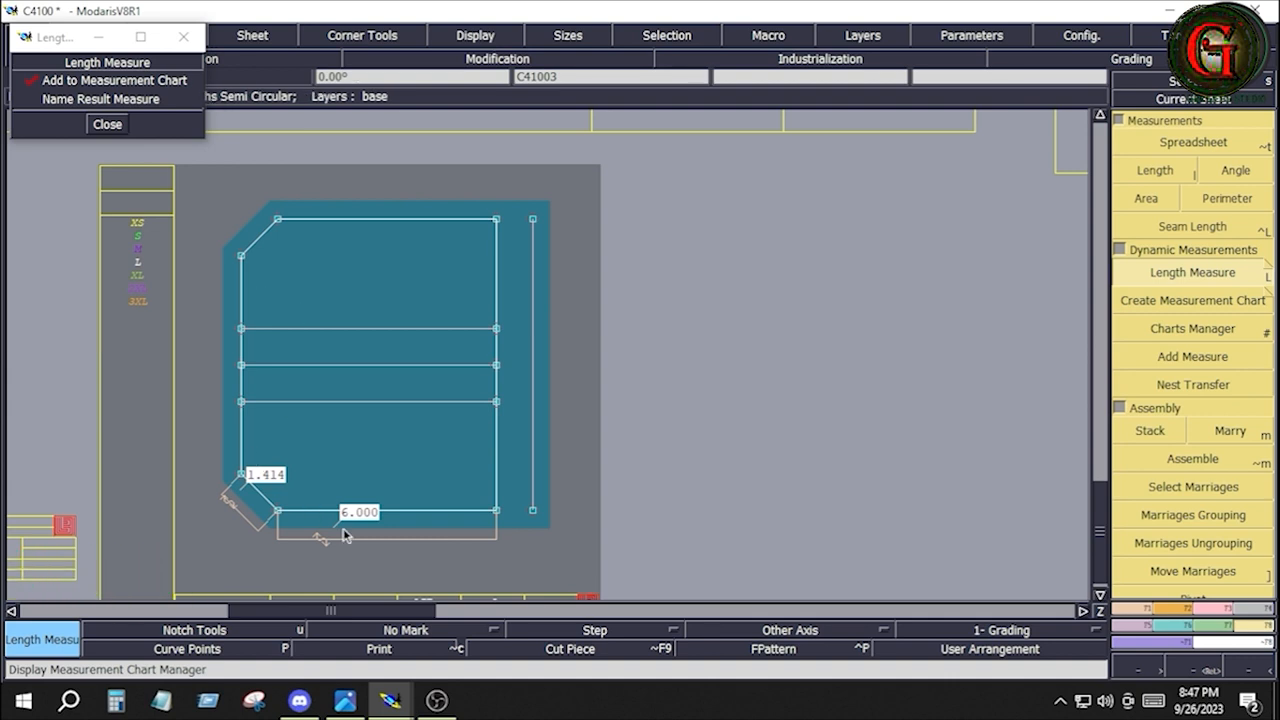
Undo the length measures on the widened pocket piece; on C41002, measure the lower edge, adjacent cut corner and left edge up to the centre line
key(ctrl+z)
key(ctrl+z)
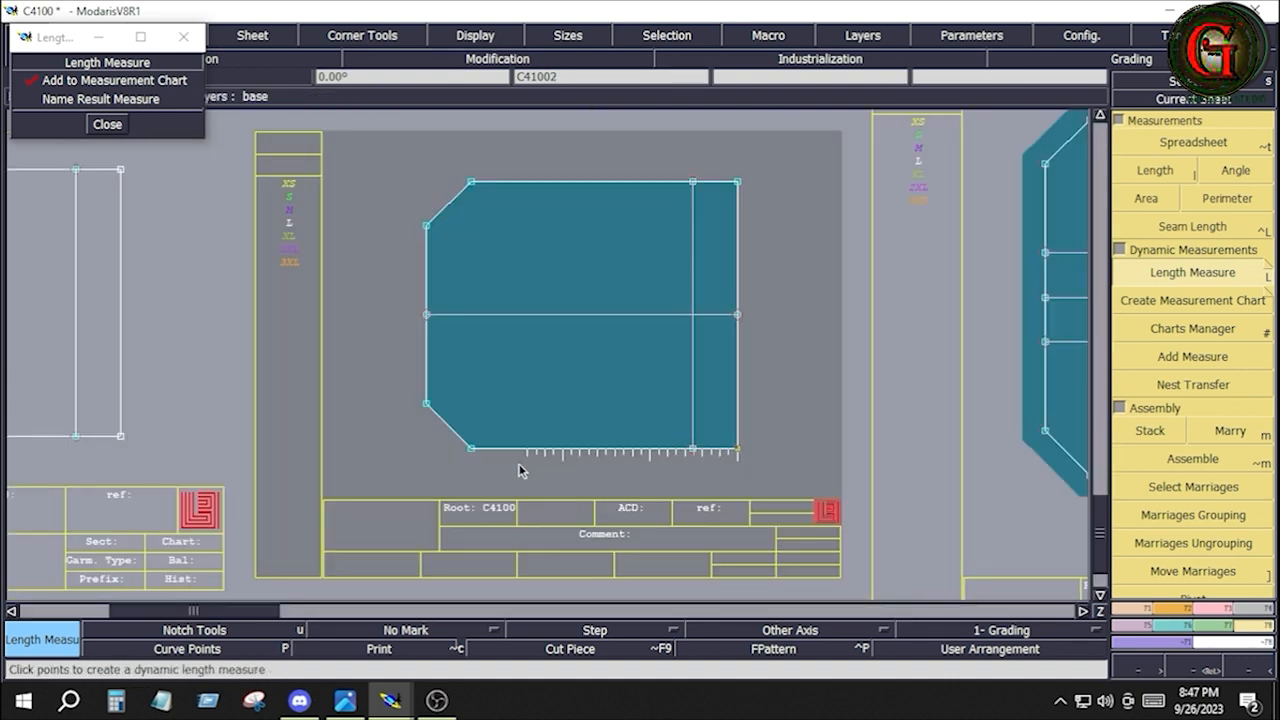
click(472, 452)
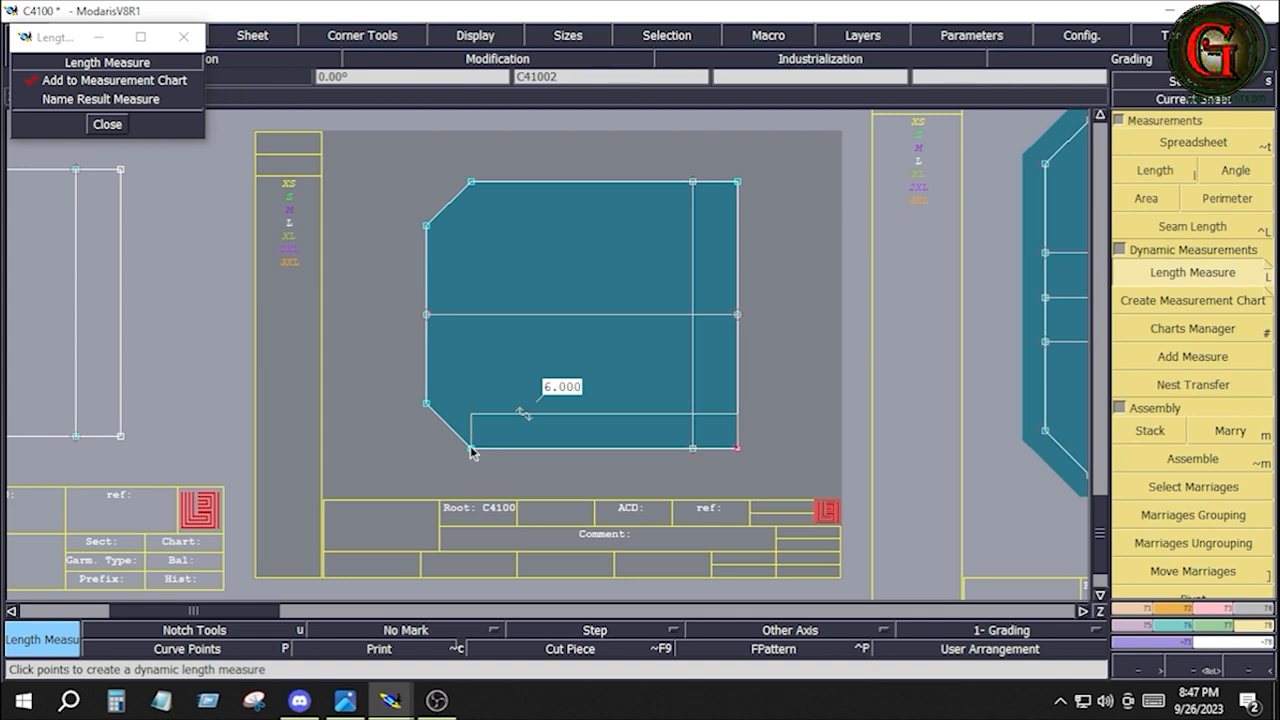
click(427, 406)
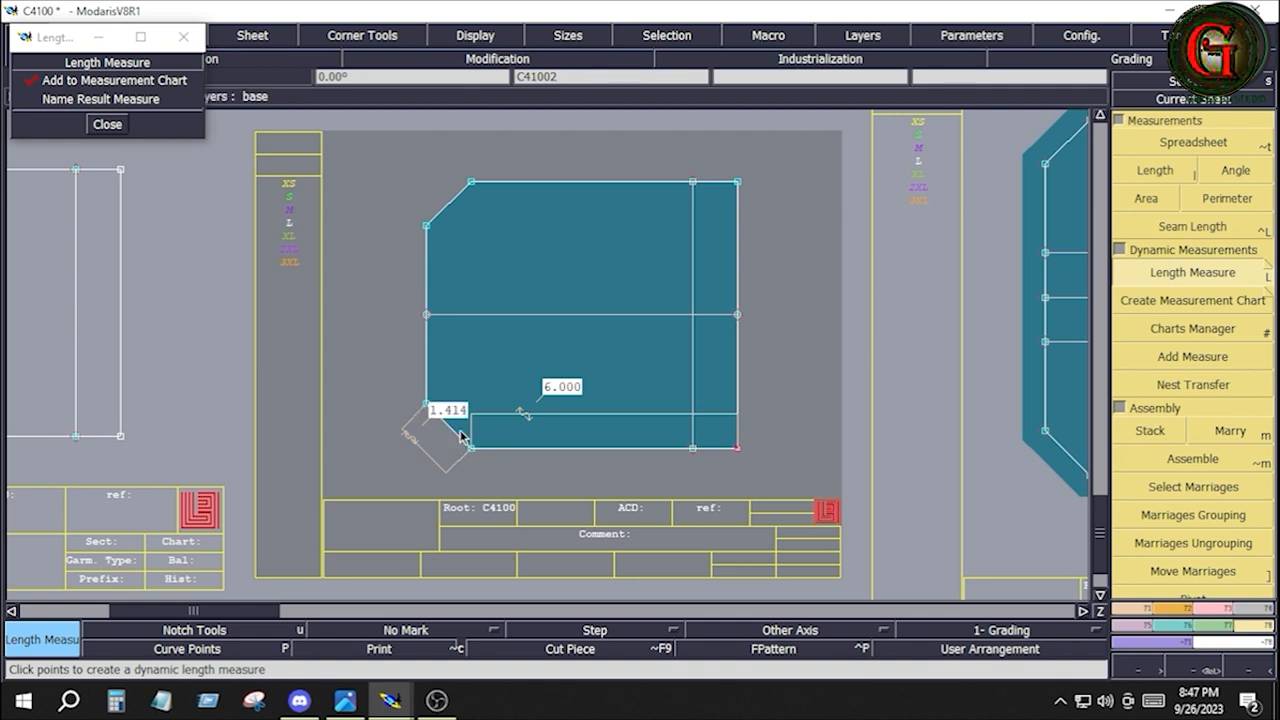
click(427, 316)
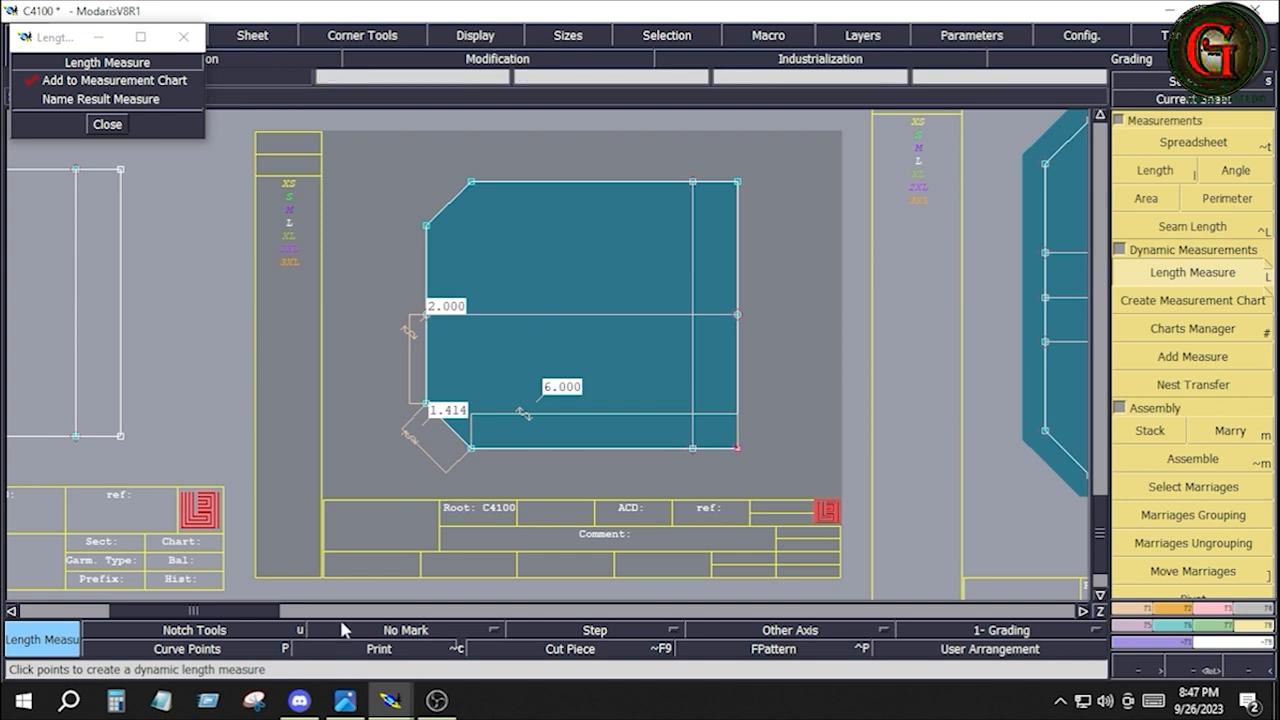
In Calculator, add the measured lengths 6, 1.414 and 2, multiply the sum by 2, and add 3
click(116, 700)
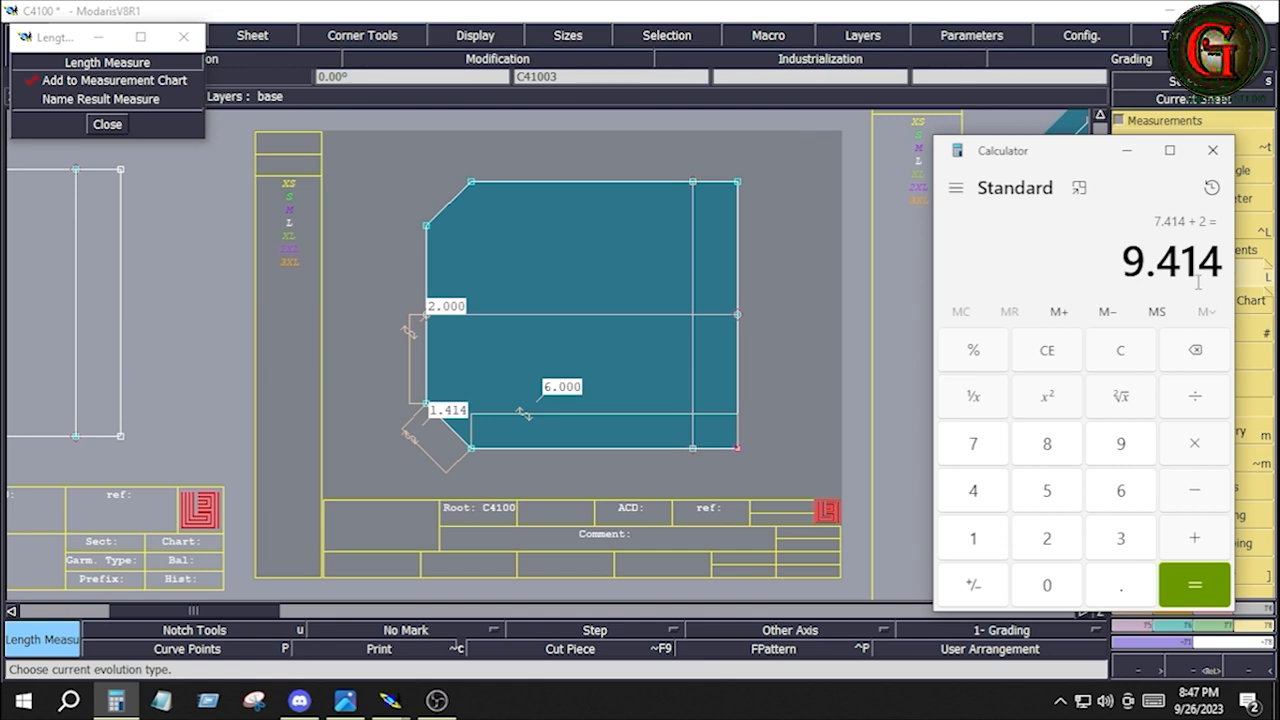
click(1197, 450)
click(1052, 550)
click(1197, 570)
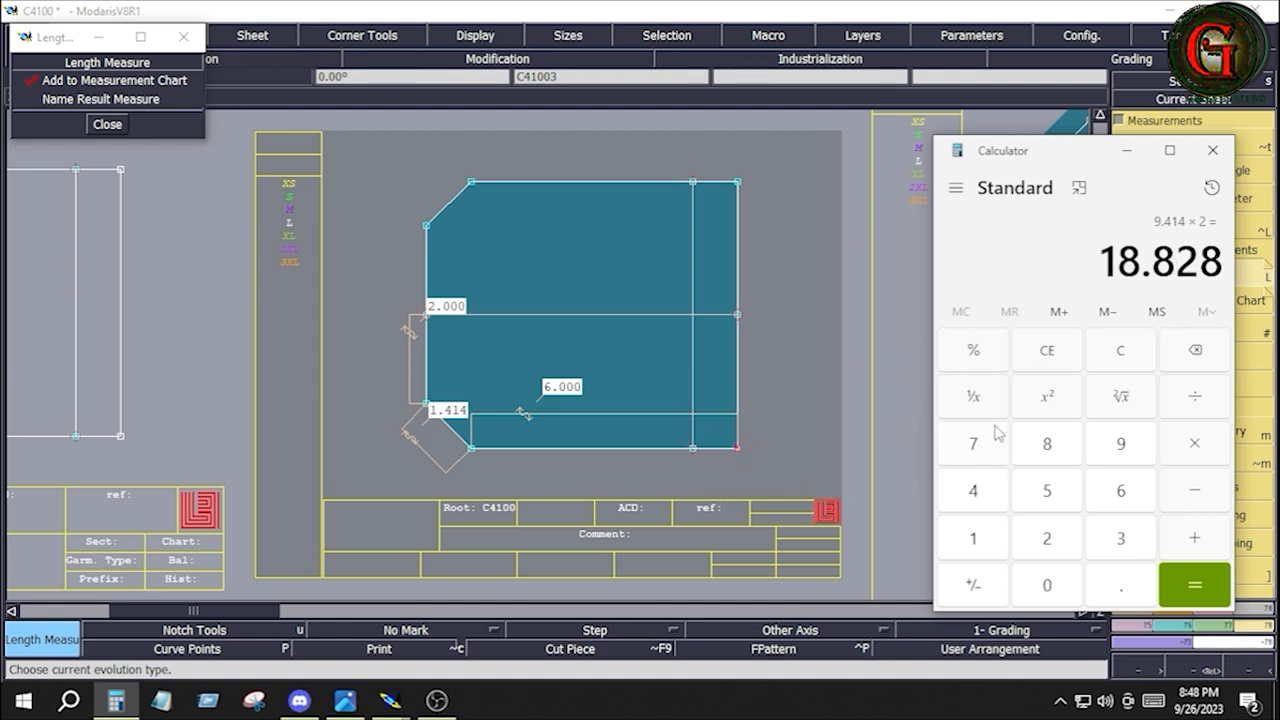
text(+3)
key(Return)
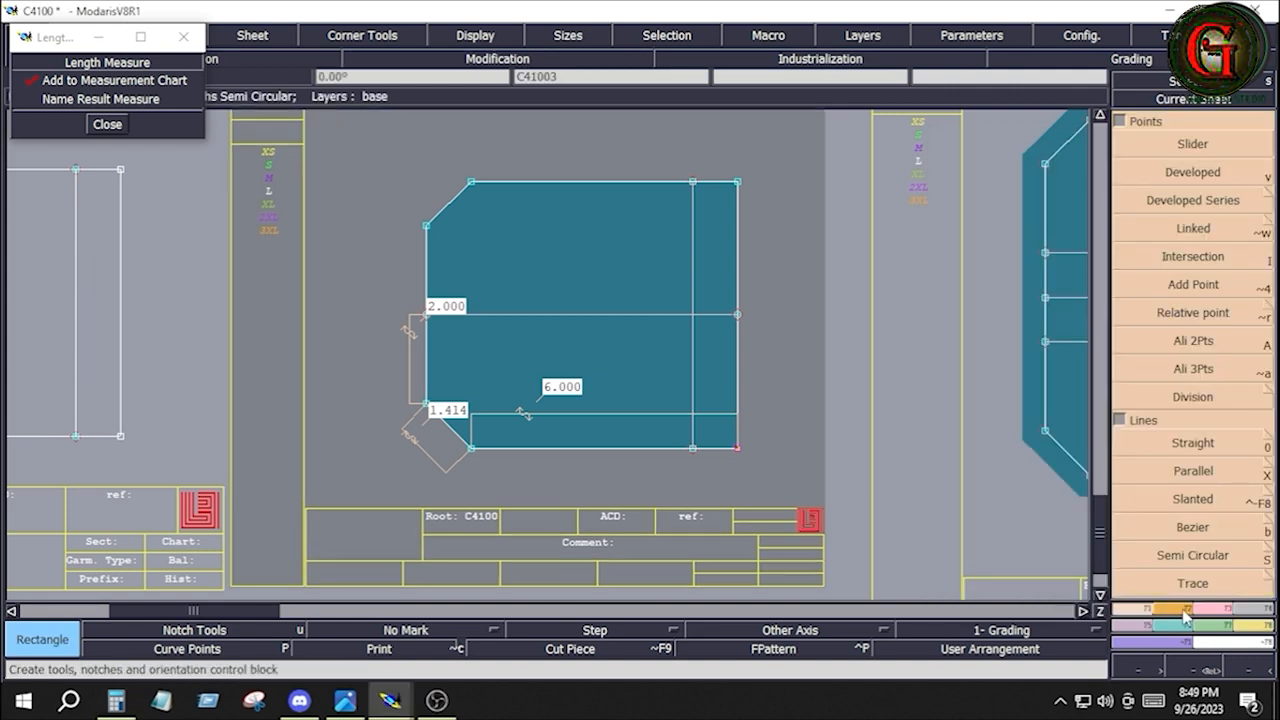
Draw a rectangle 22 inches wide and 1 inch high above the pocket on sheet C41002
click(1184, 609)
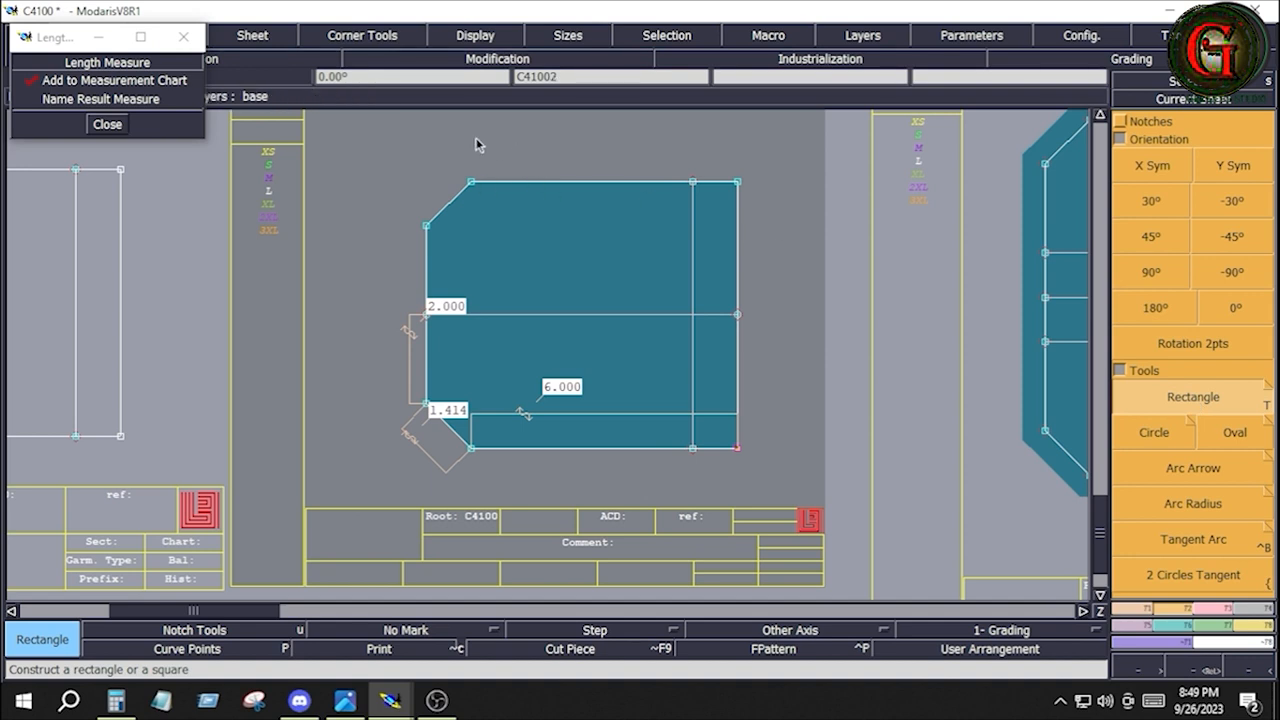
click(438, 129)
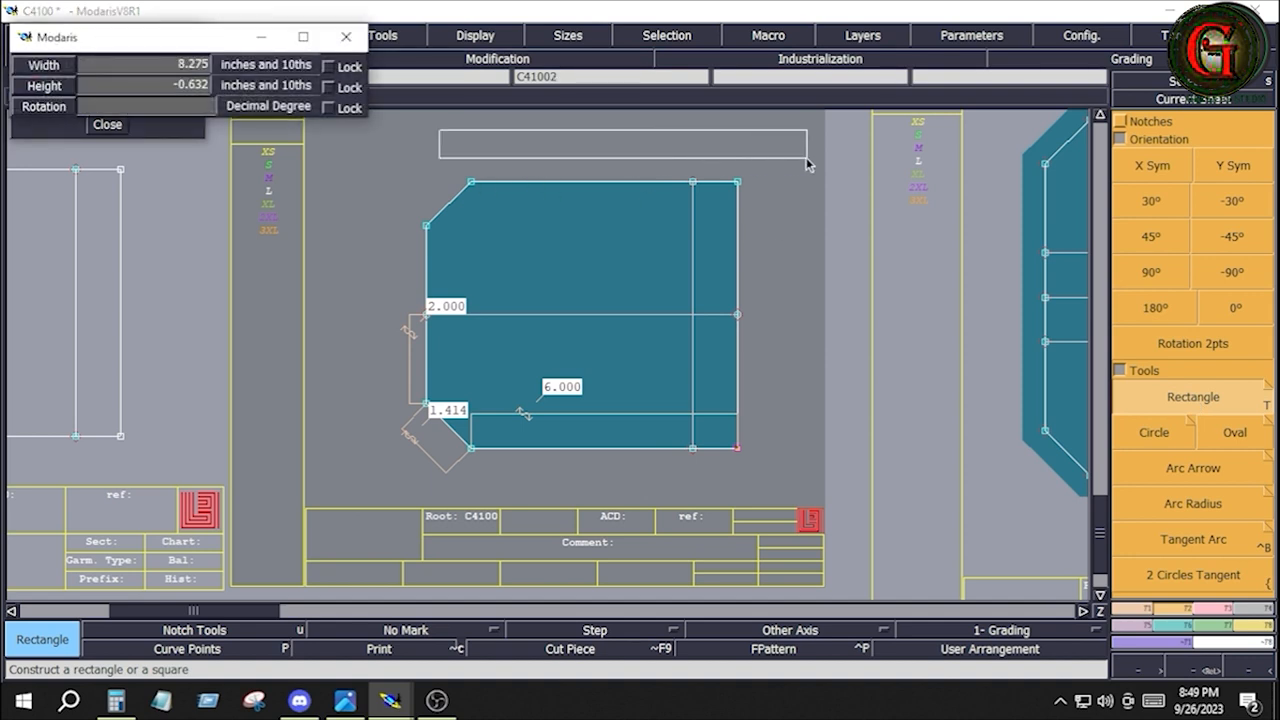
text(7.000)
text(2)
text(2)
key(Tab)
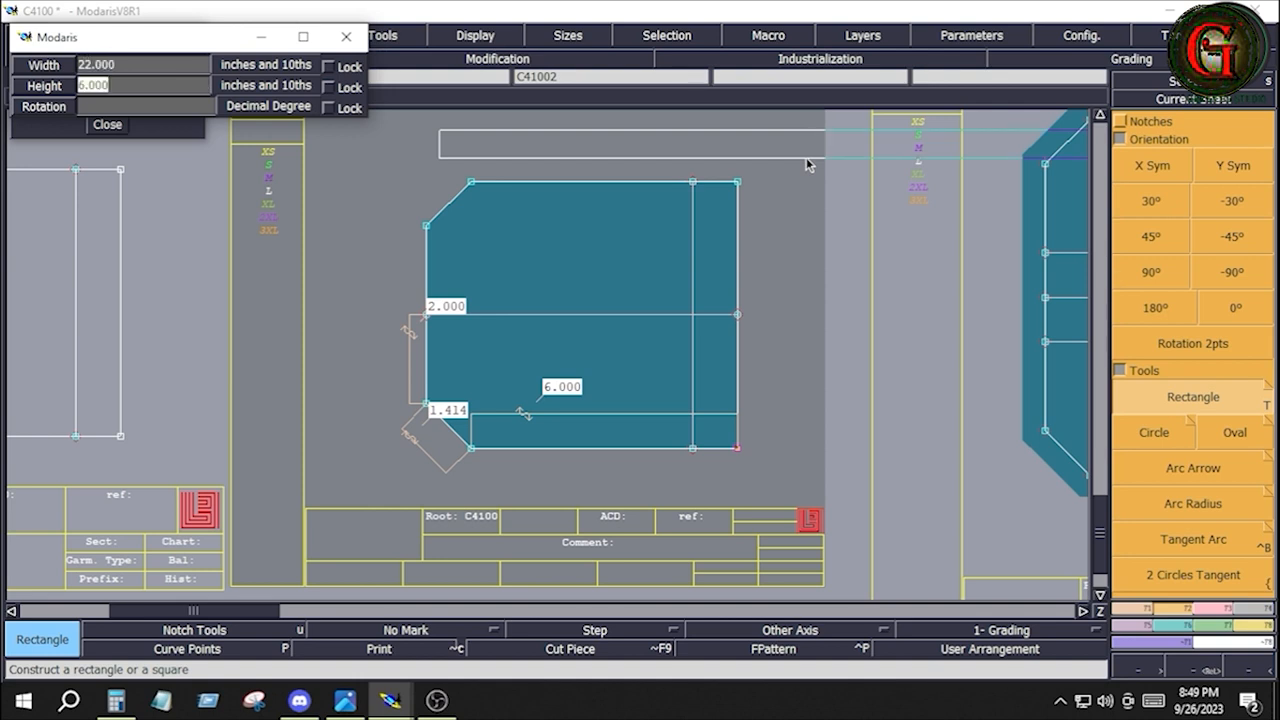
text(1)
key(Tab)
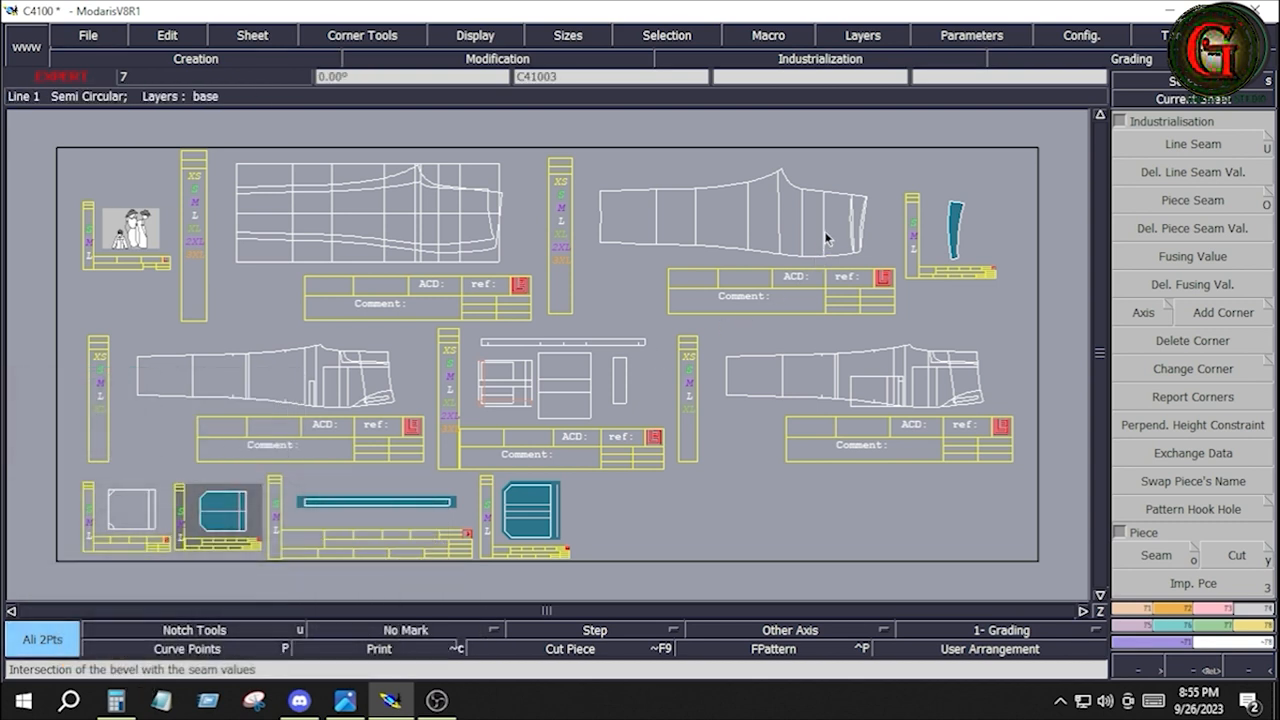
click(824, 231)
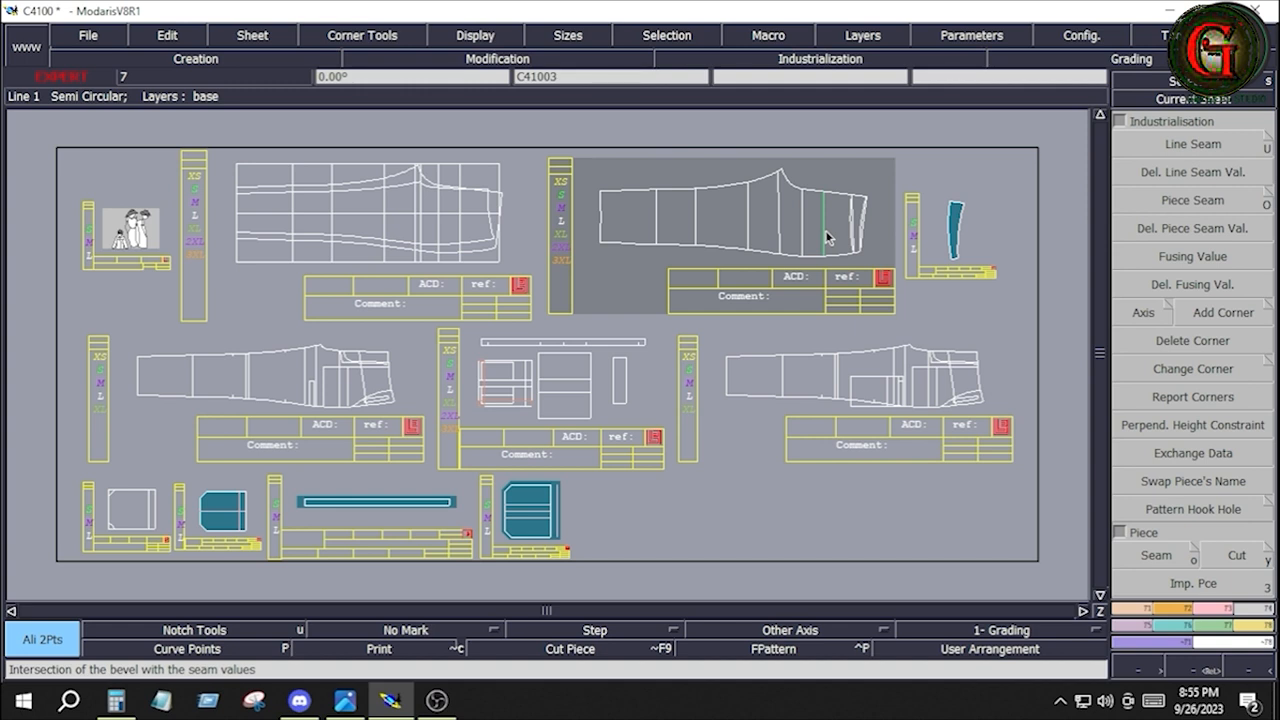
key(Return)
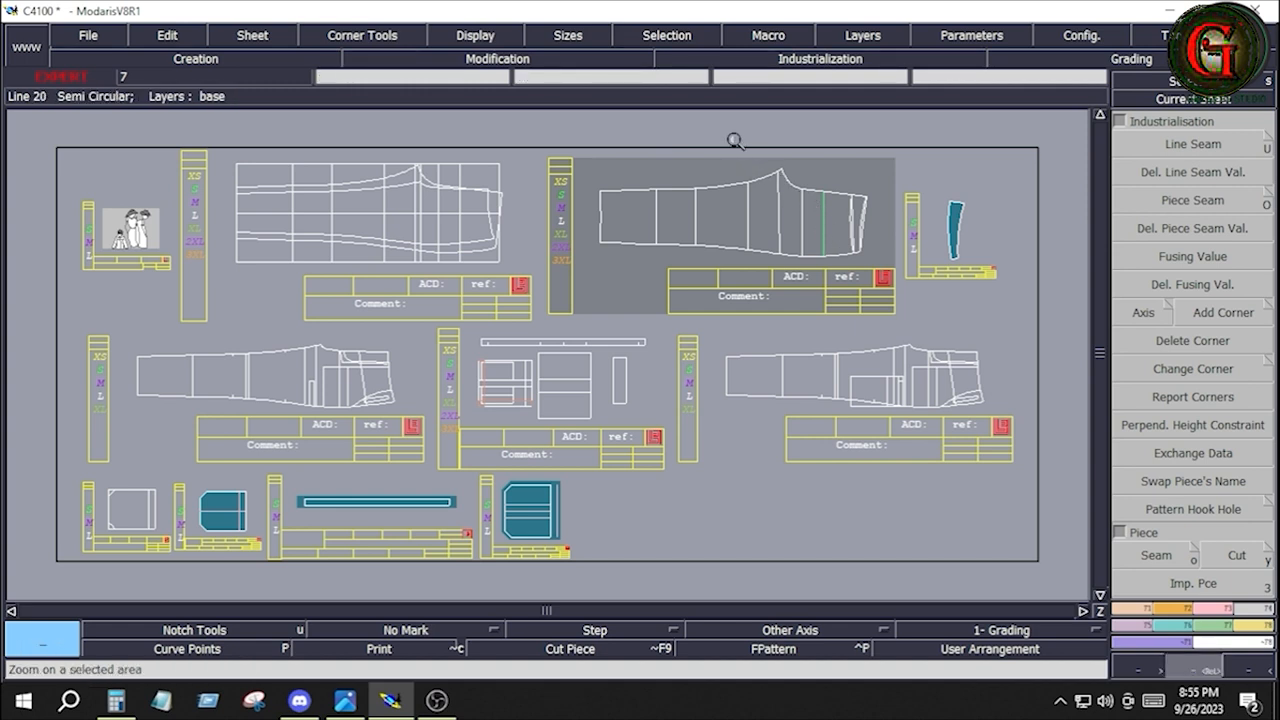
drag(778, 164, 872, 306)
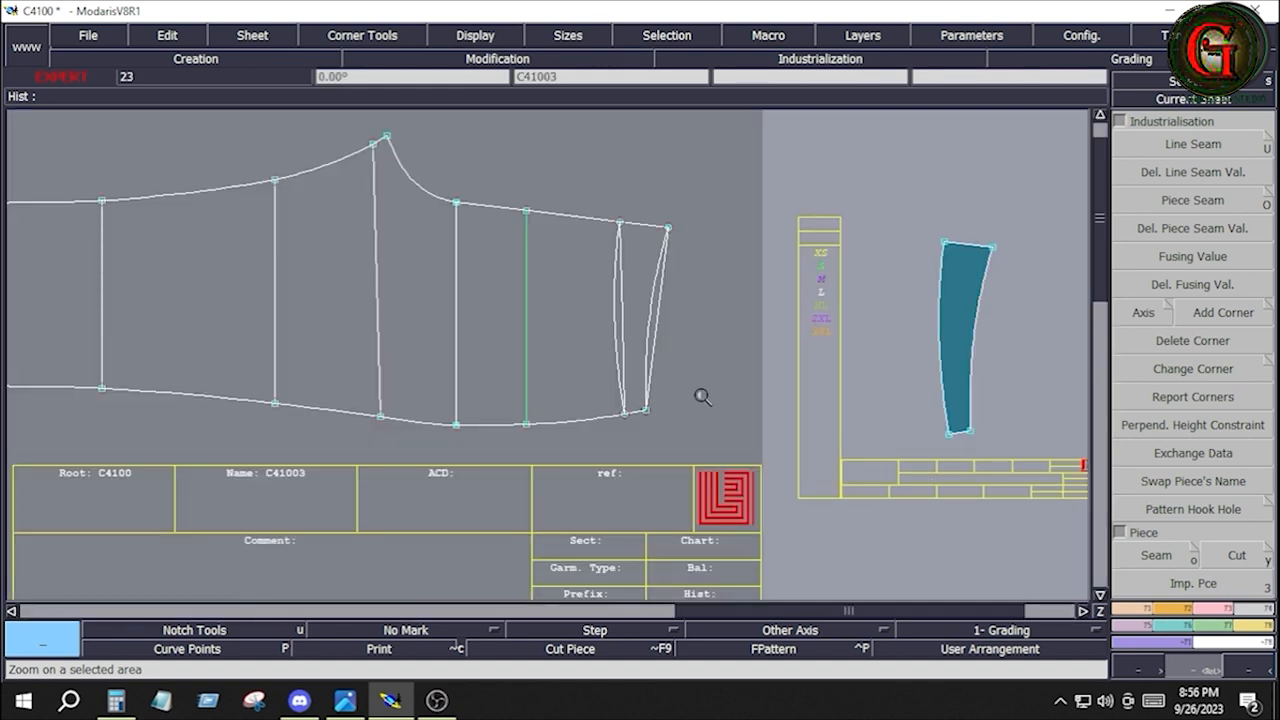
click(550, 383)
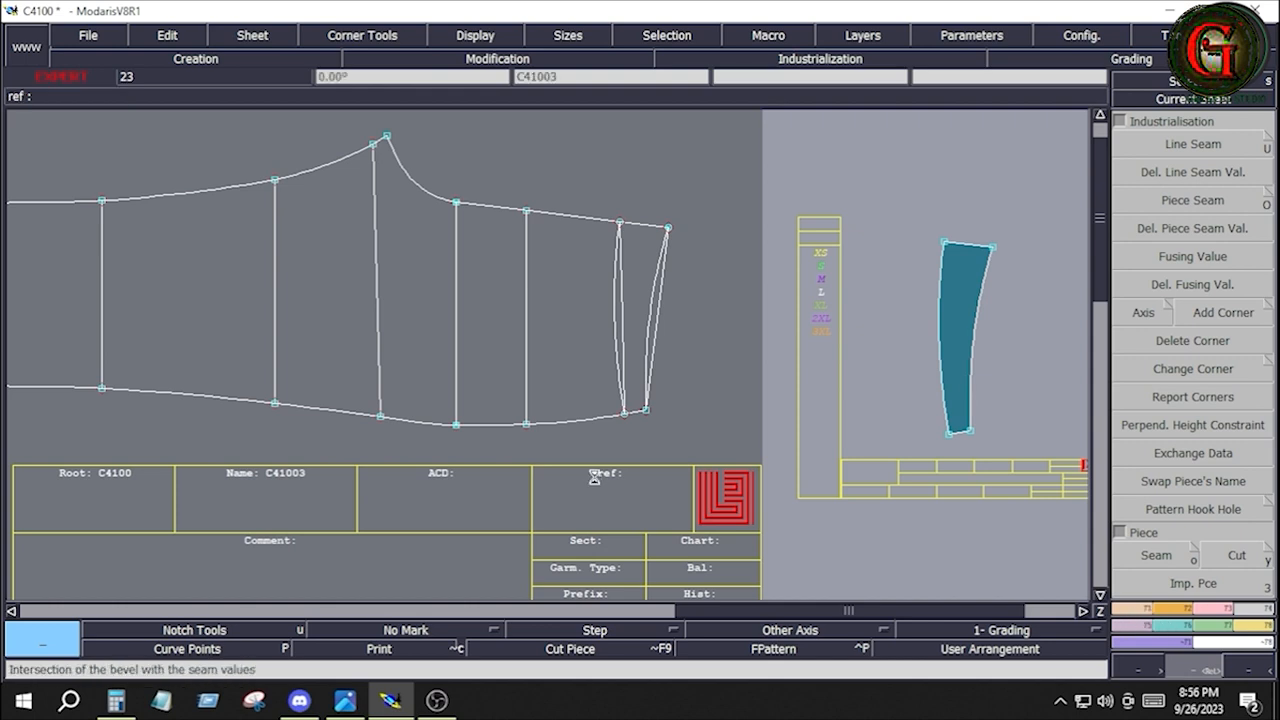
key(j)
Marry the C41002 pocket piece onto leg panel C41003, matching its upper-right corner to the vertical line between the seat and yoke lines
click(1256, 628)
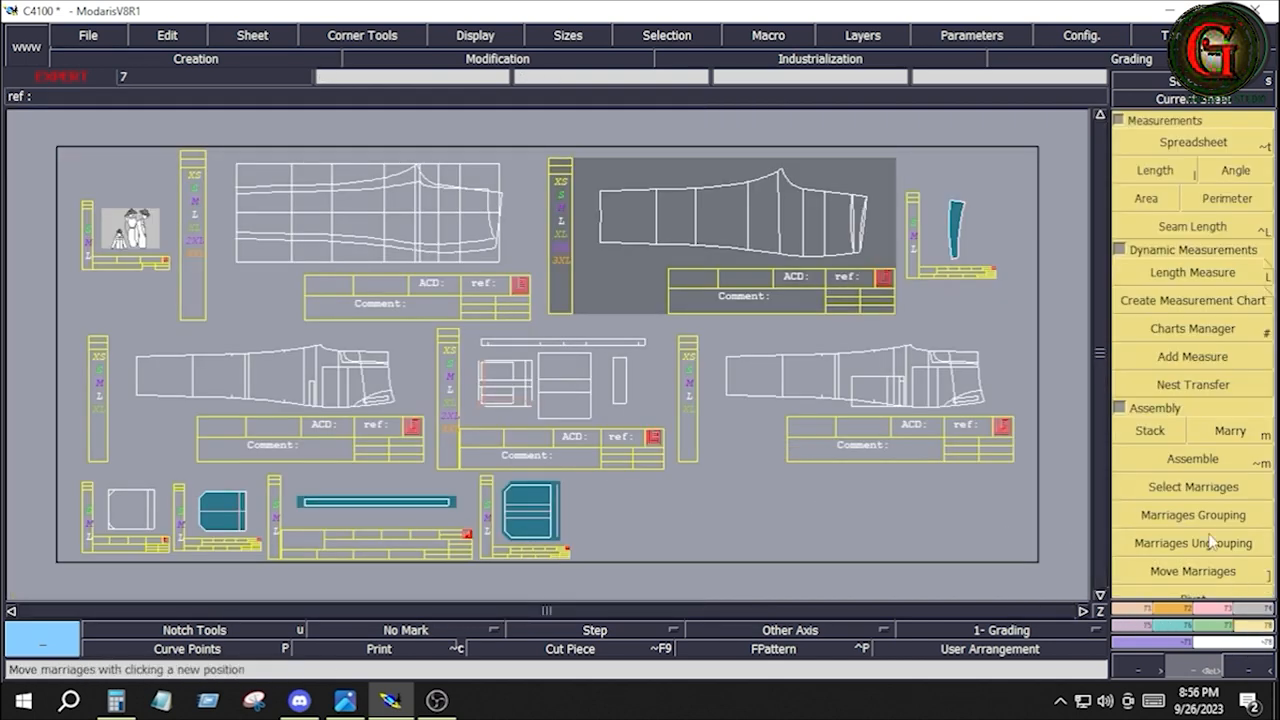
click(1230, 431)
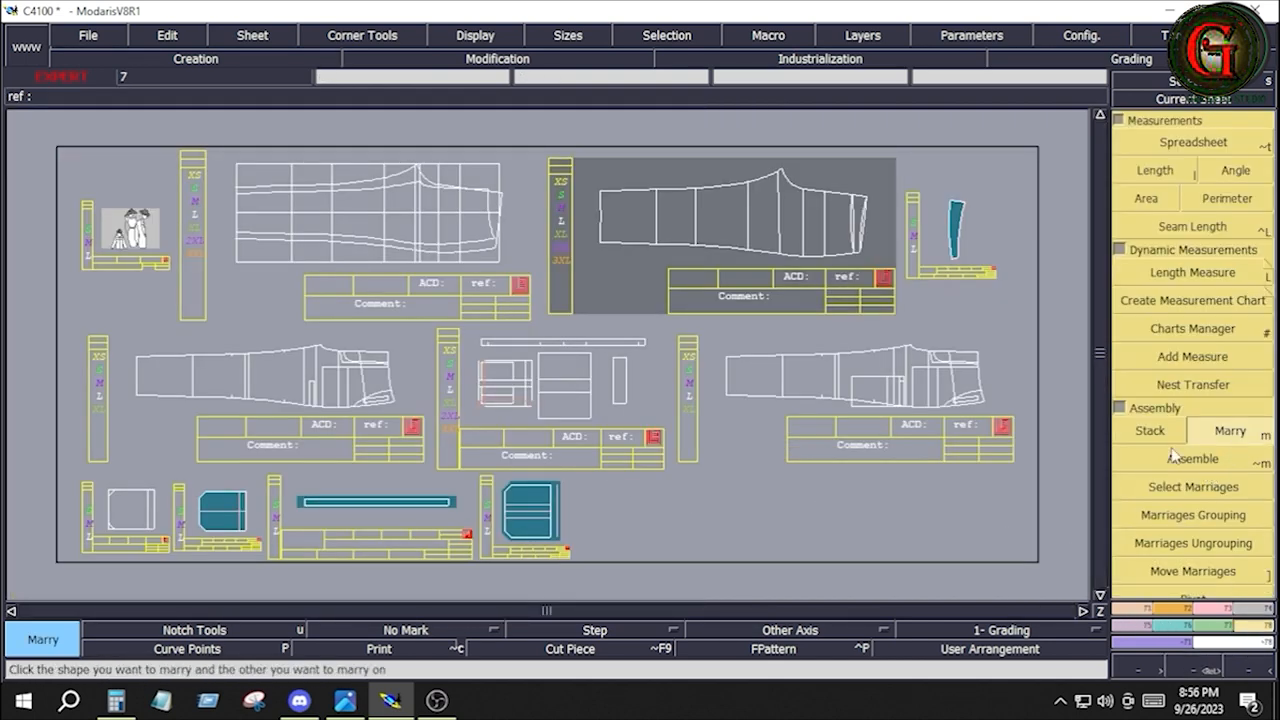
click(246, 493)
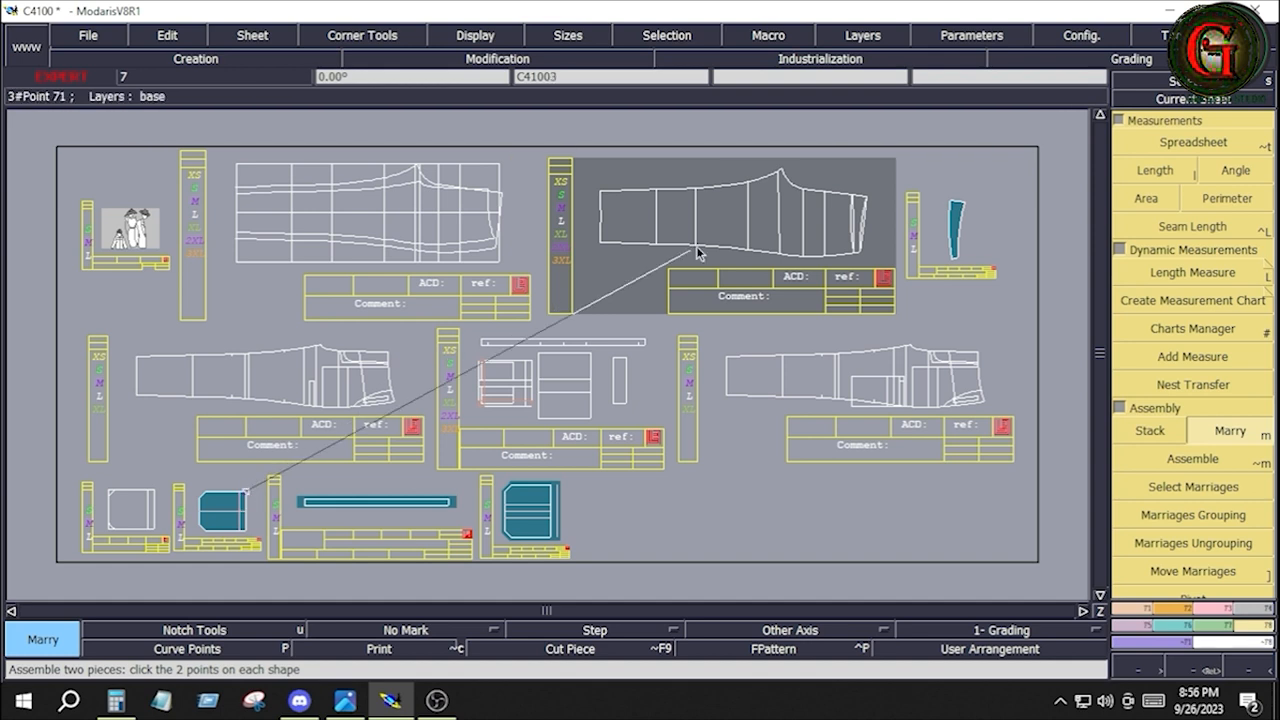
click(824, 218)
key(Return)
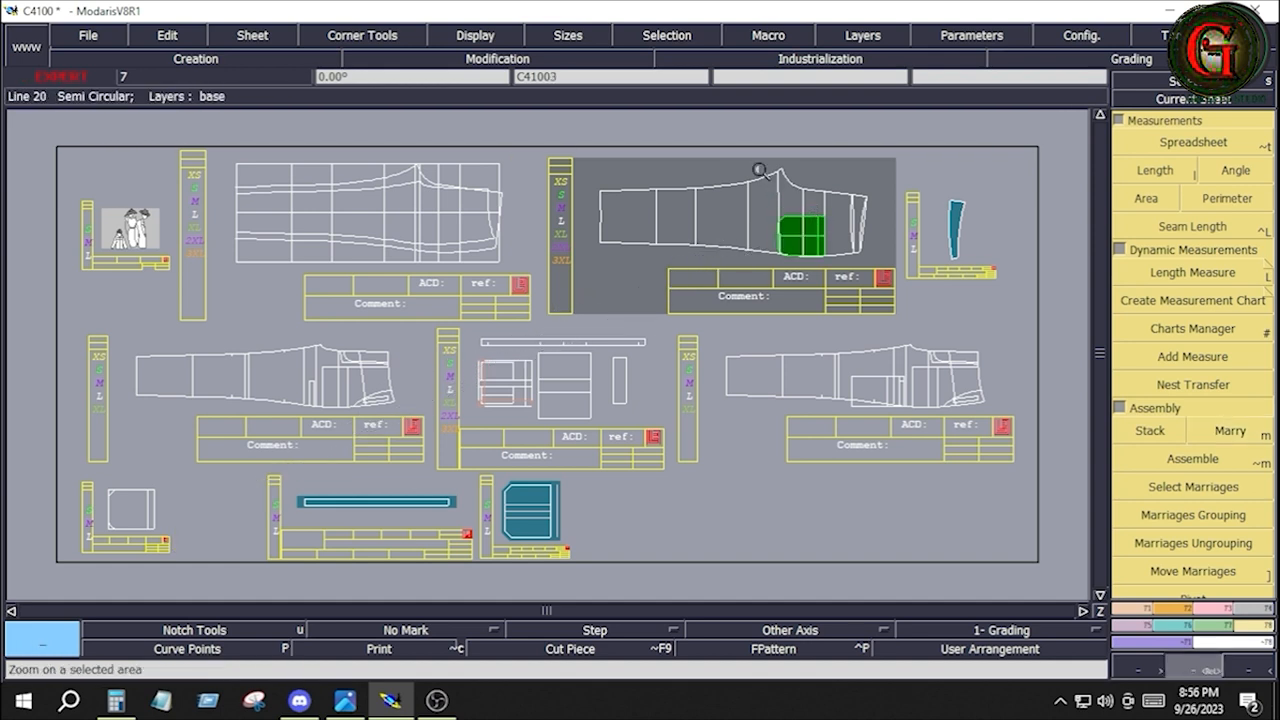
Create a line parallel to the straight yoke line on leg panel C41003, offset toward the hem
drag(750, 155, 886, 289)
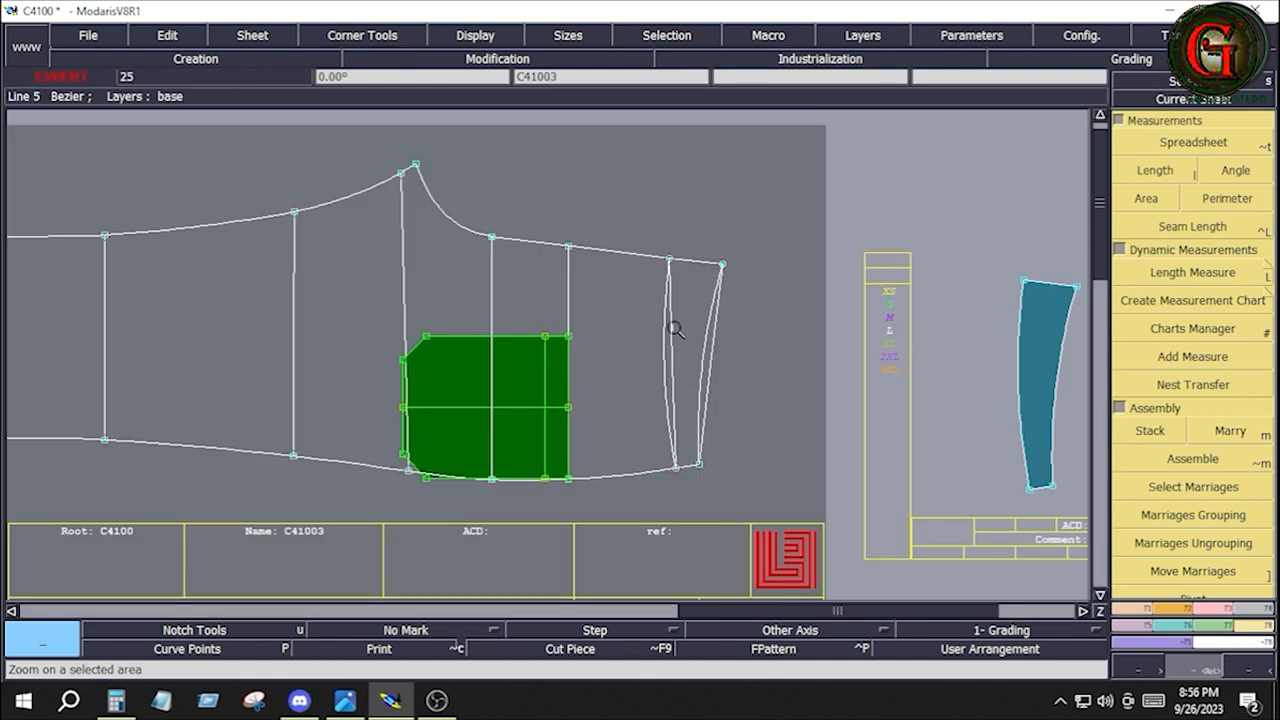
click(1145, 610)
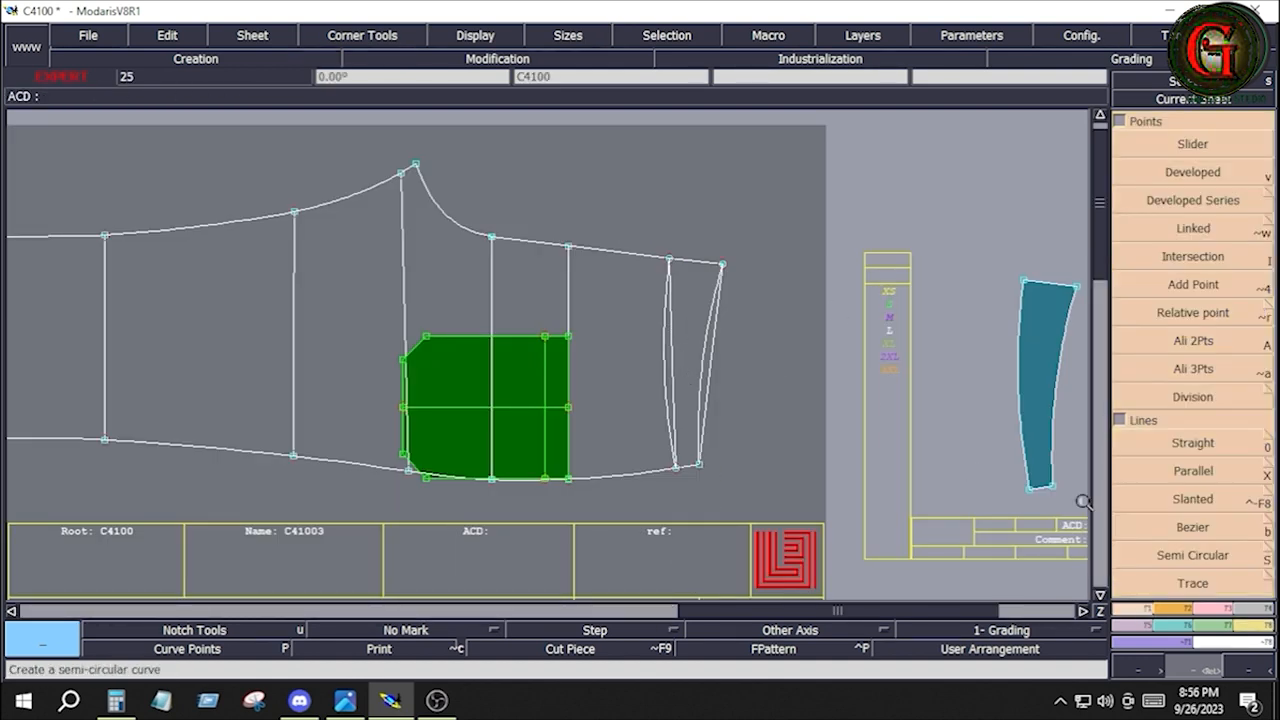
click(1186, 471)
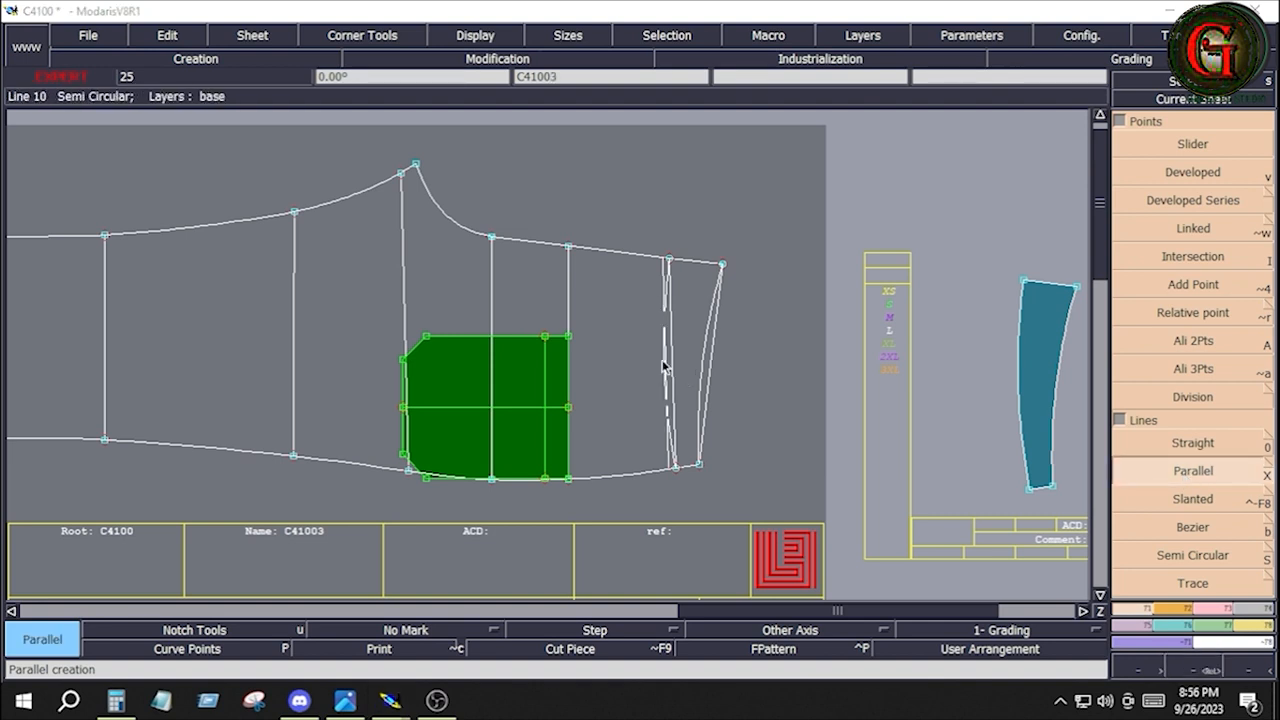
click(664, 366)
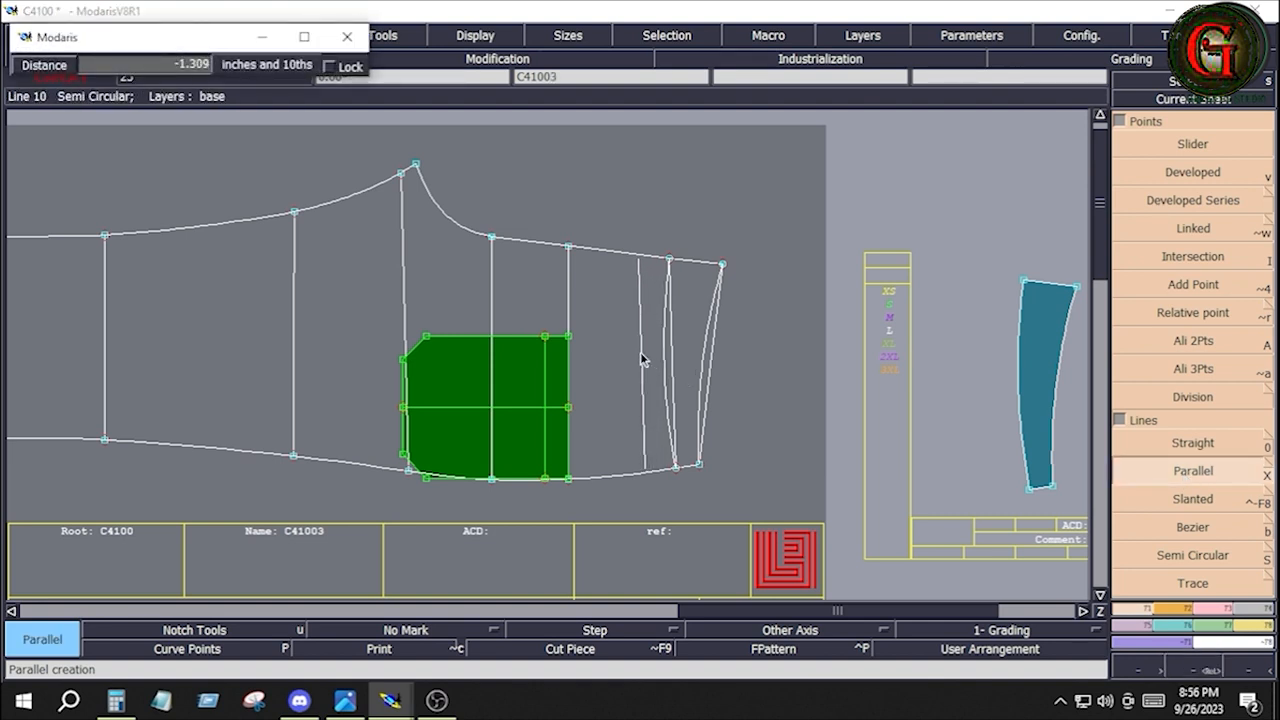
text(1)
key(Return)
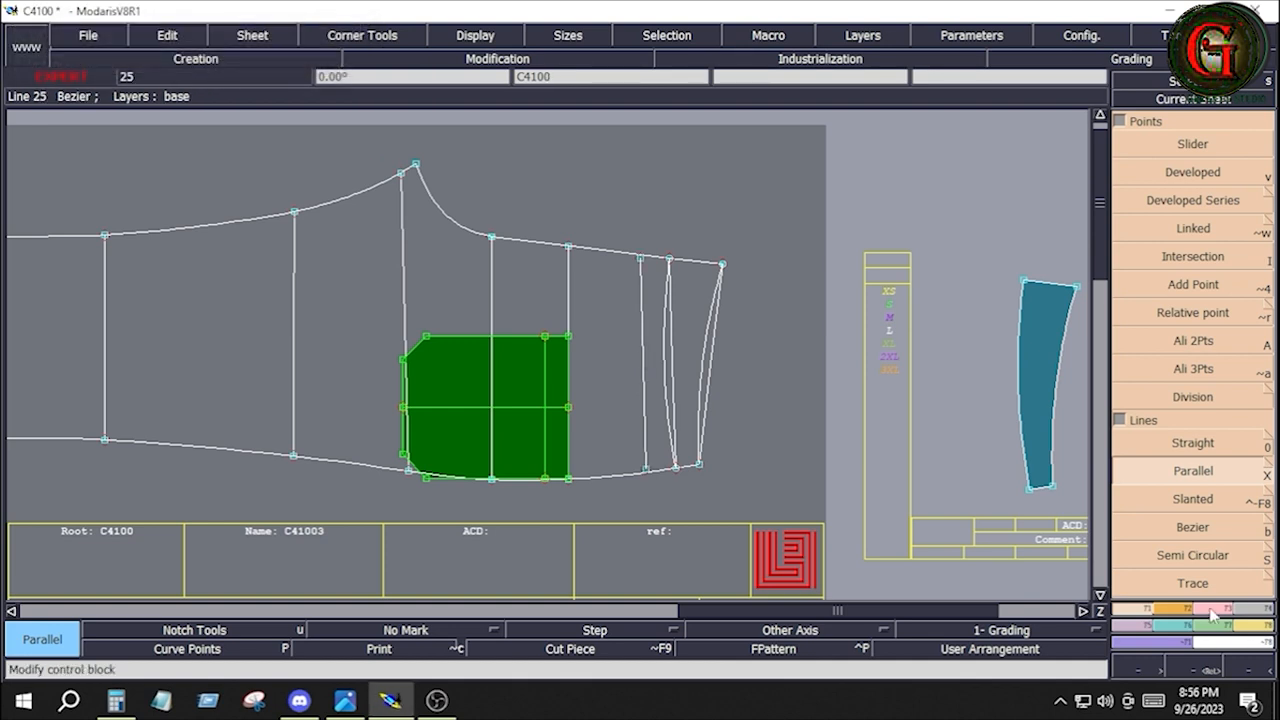
Move the married pocket so the midpoint of its opening edge lies on the line parallel to the yoke
click(1260, 626)
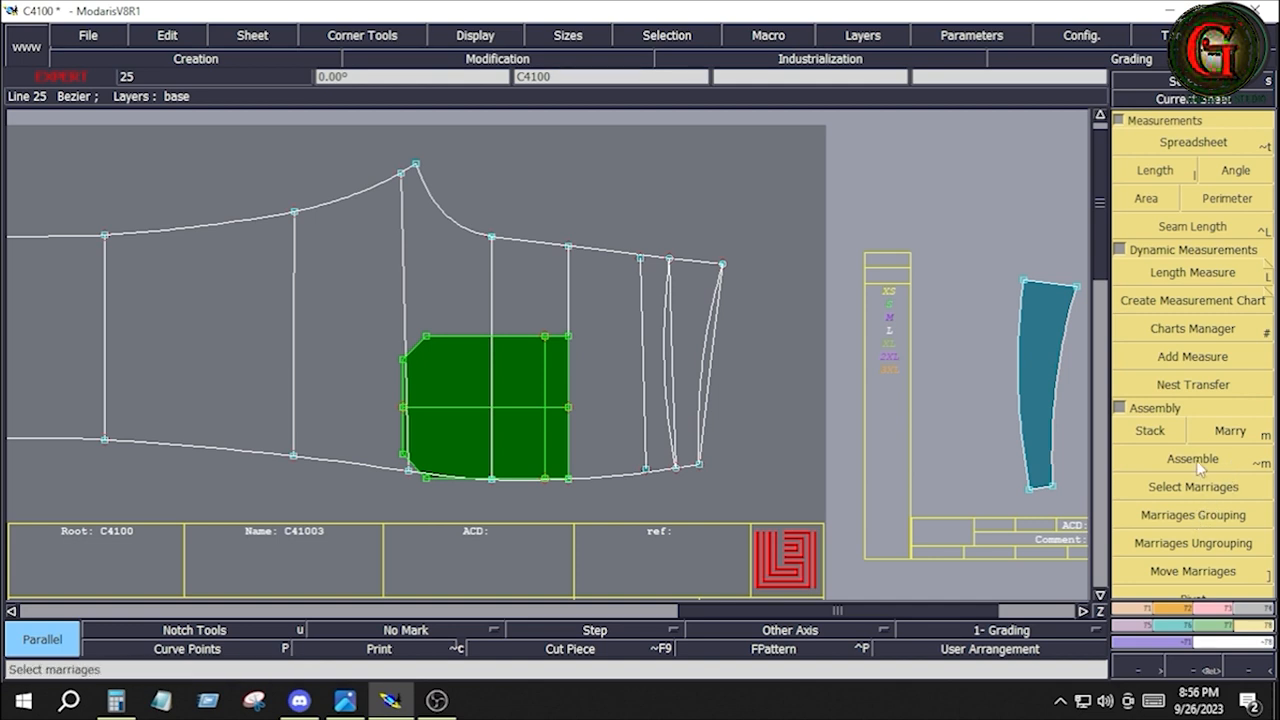
click(1193, 571)
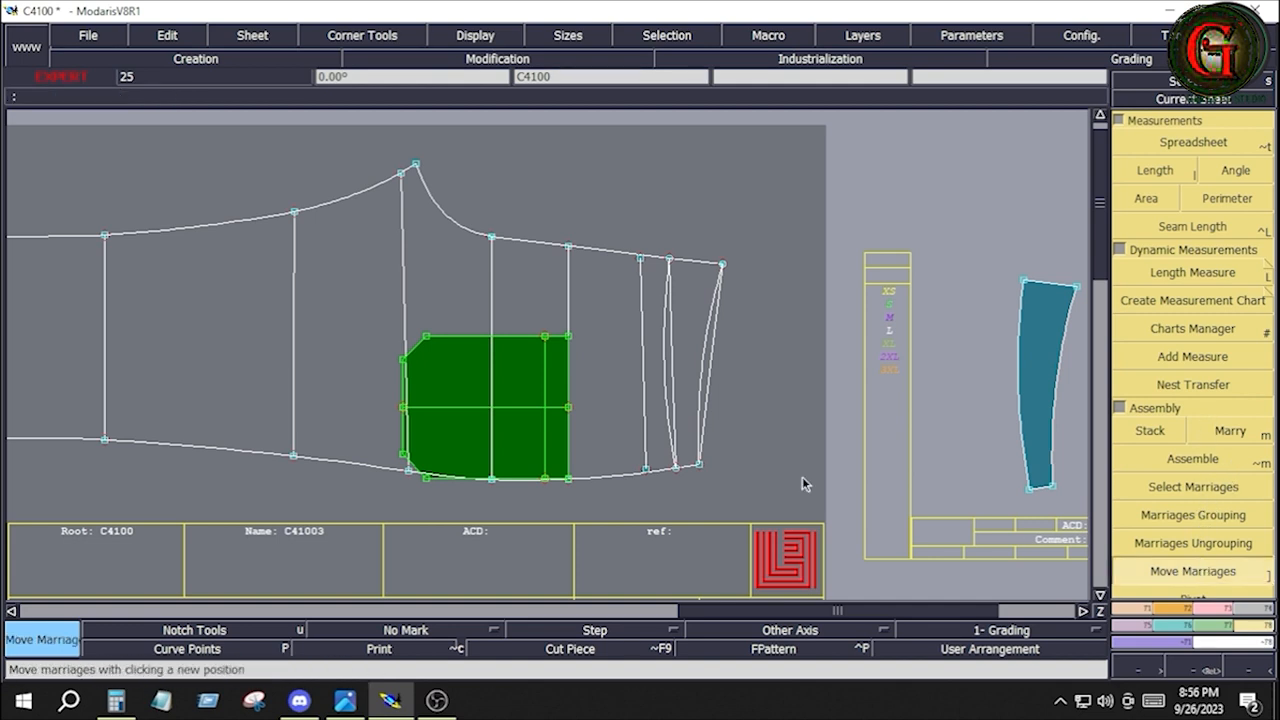
click(566, 409)
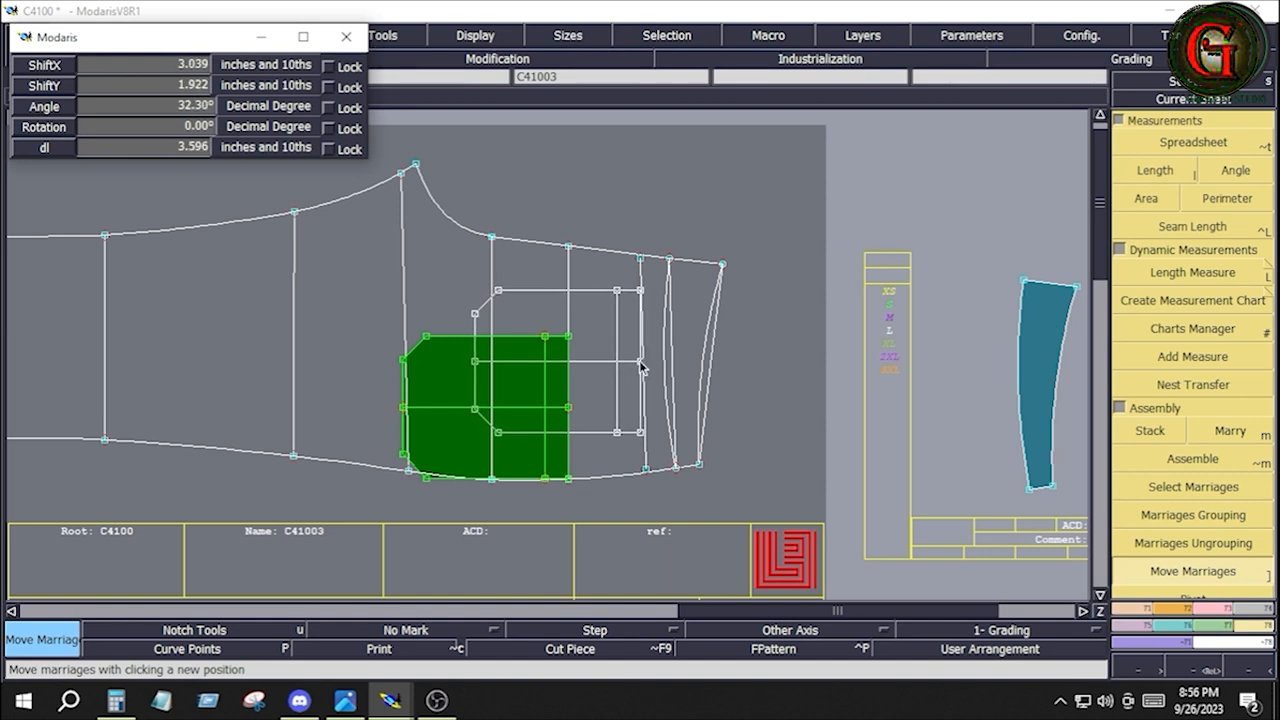
click(642, 366)
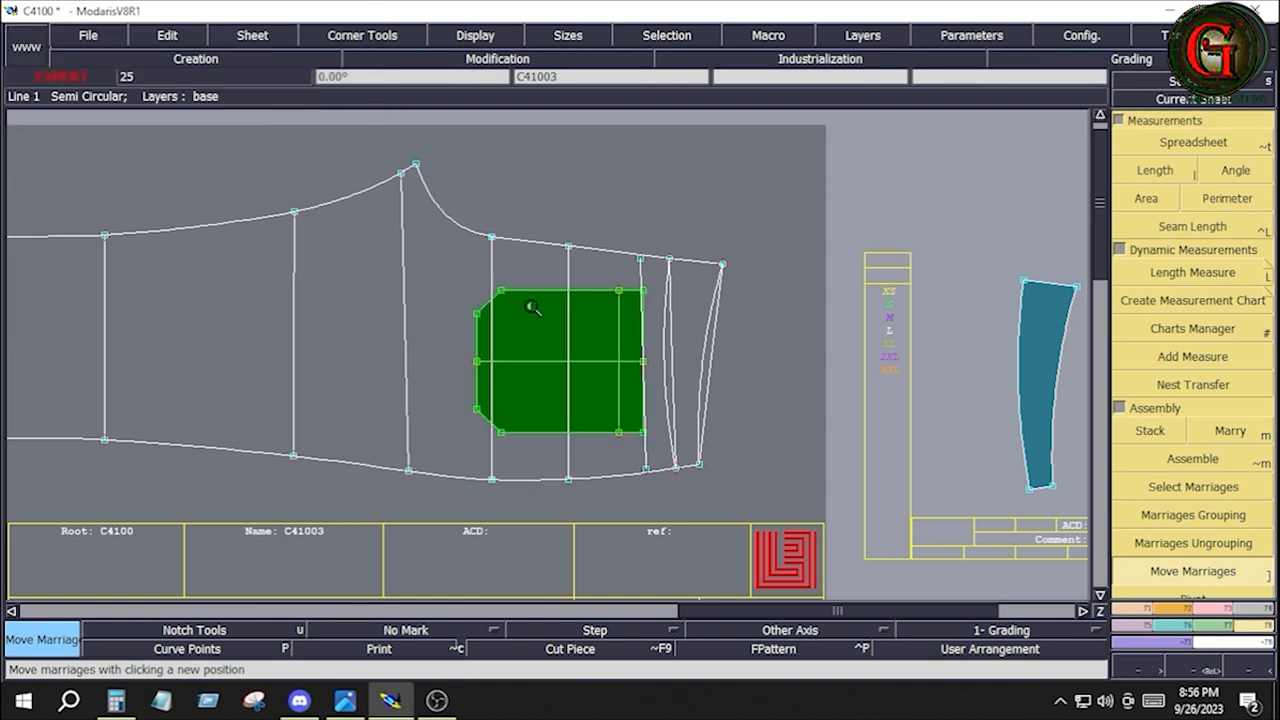
Create a line parallel to the panel's upper seat seam and crotch curve, offset inward to the pocket's upper-right corner
key(z)
drag(445, 212, 751, 514)
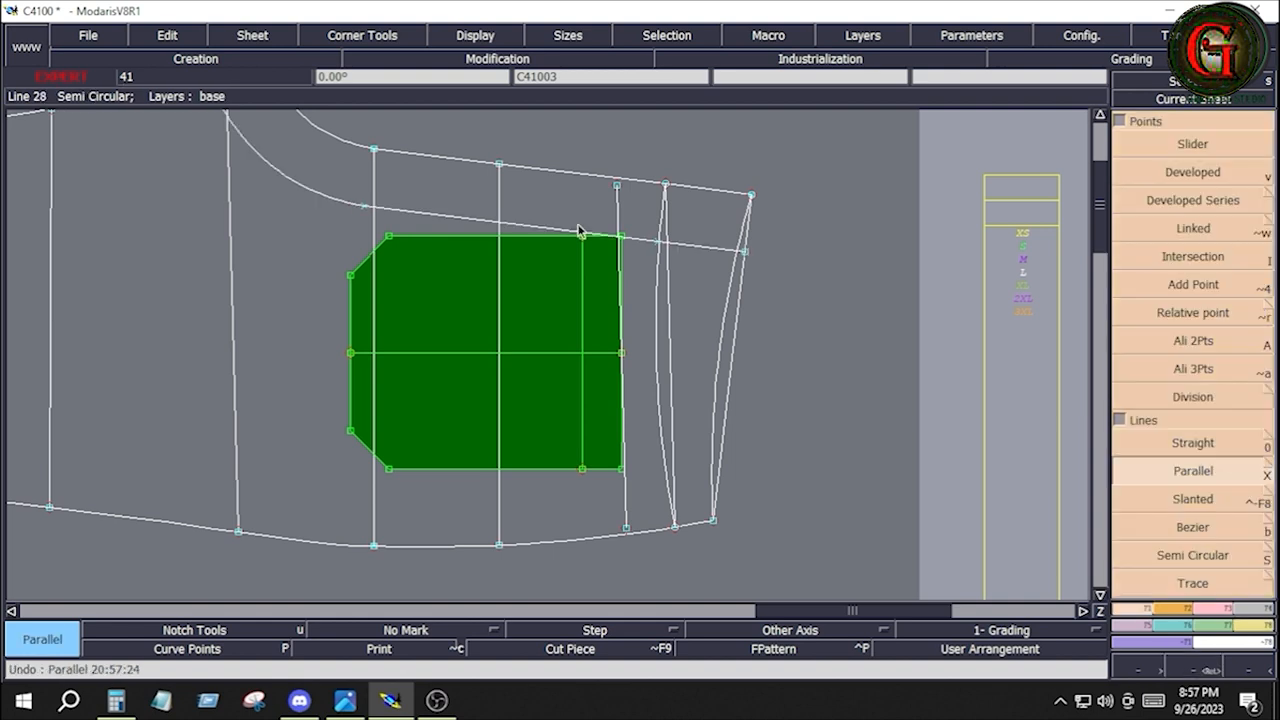
key(Return)
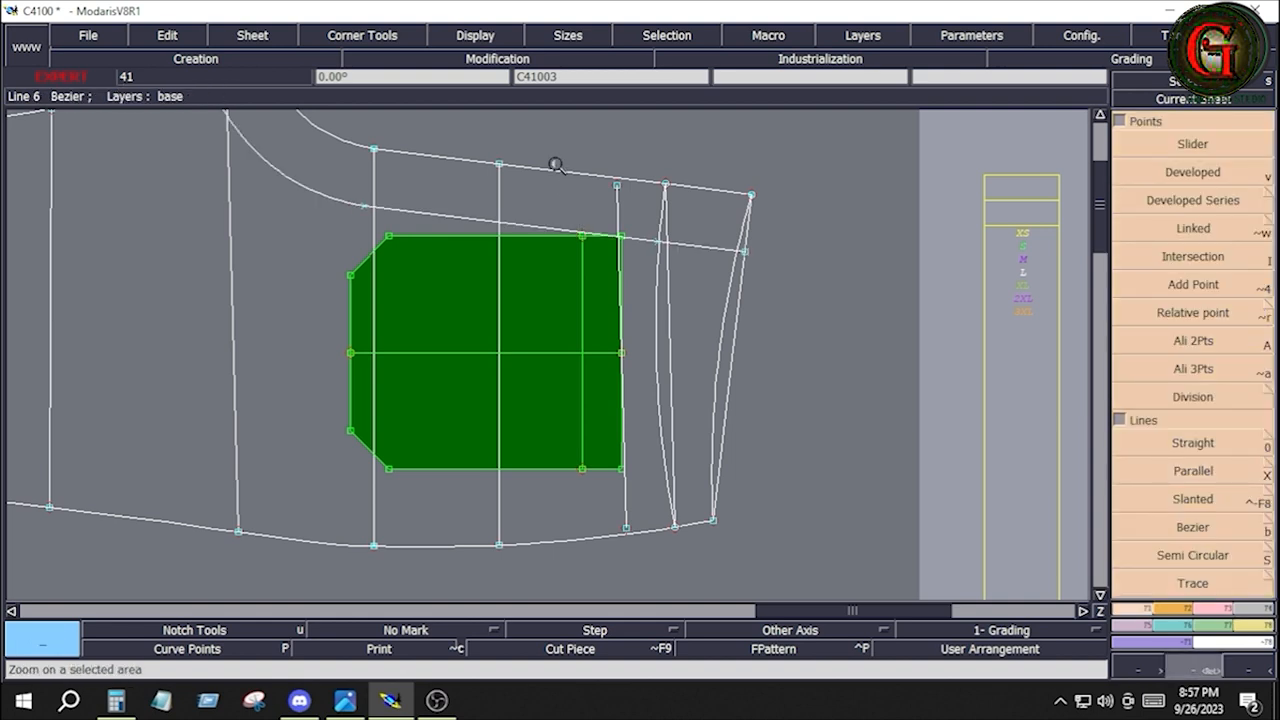
Move the married pocket so its upper-right corner sits on the intersection of the yoke parallel and the seat seam parallel
drag(557, 163, 684, 324)
click(1246, 626)
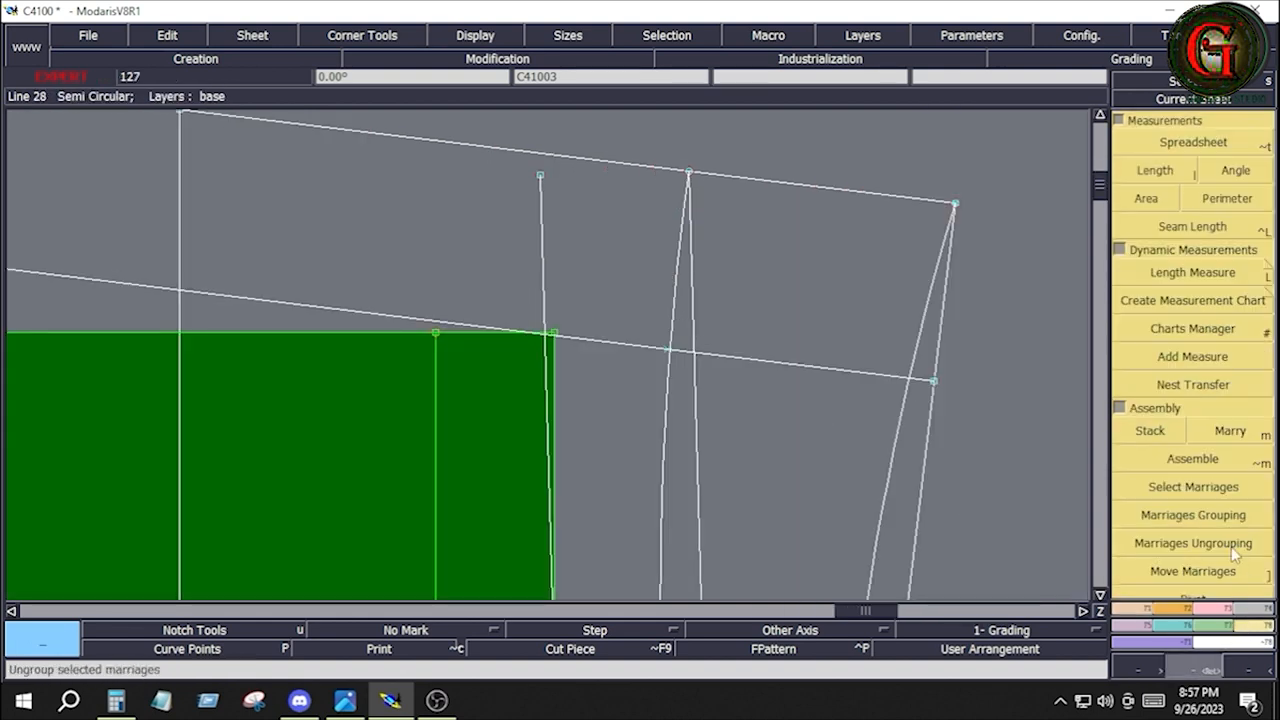
click(1187, 572)
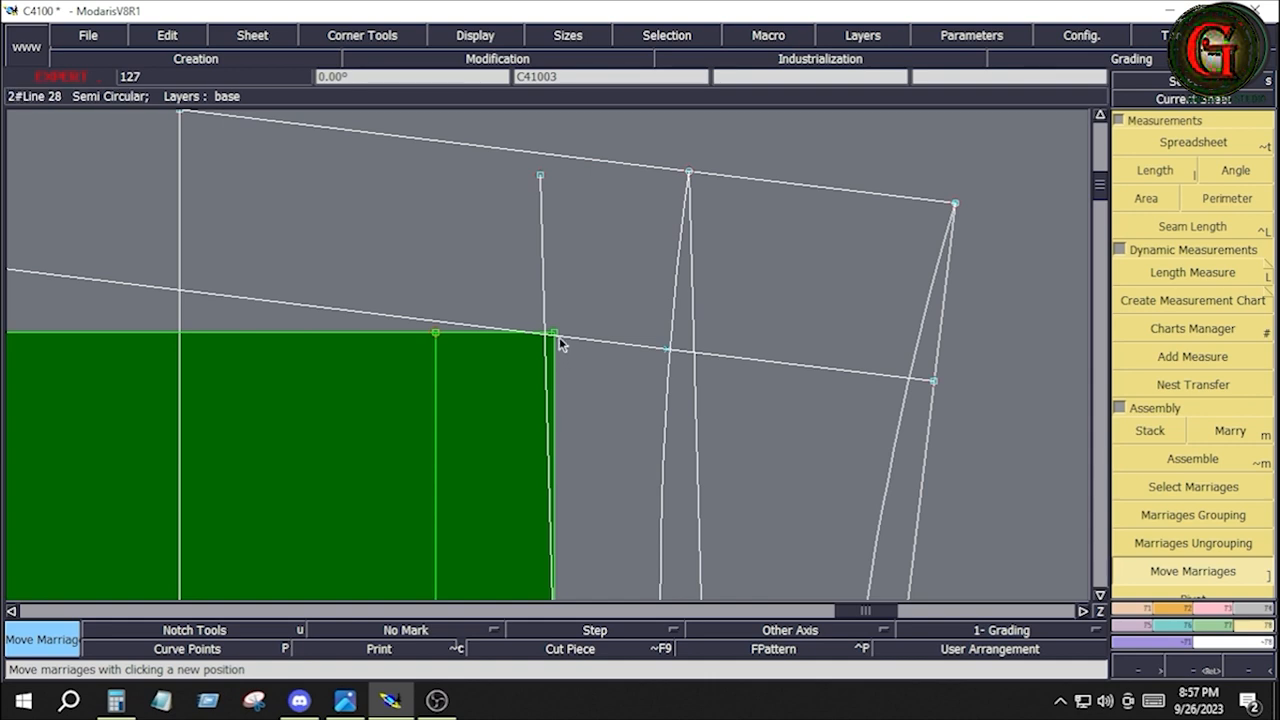
click(556, 338)
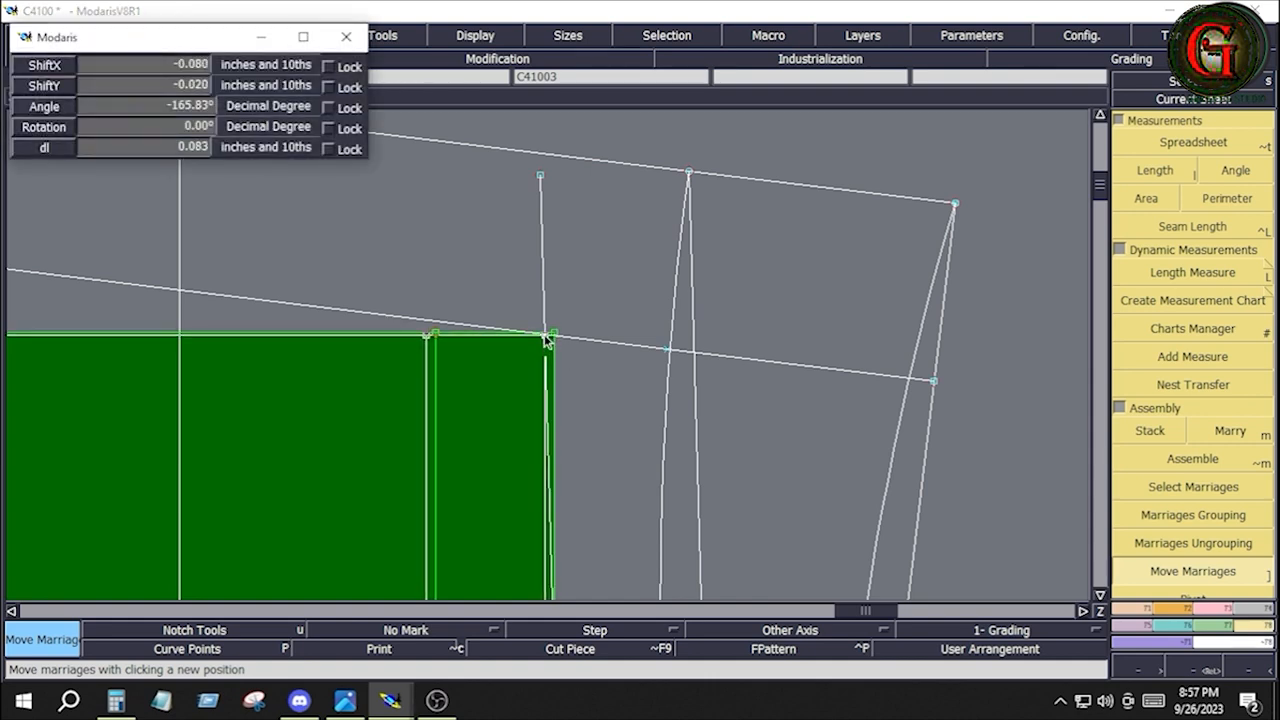
click(546, 336)
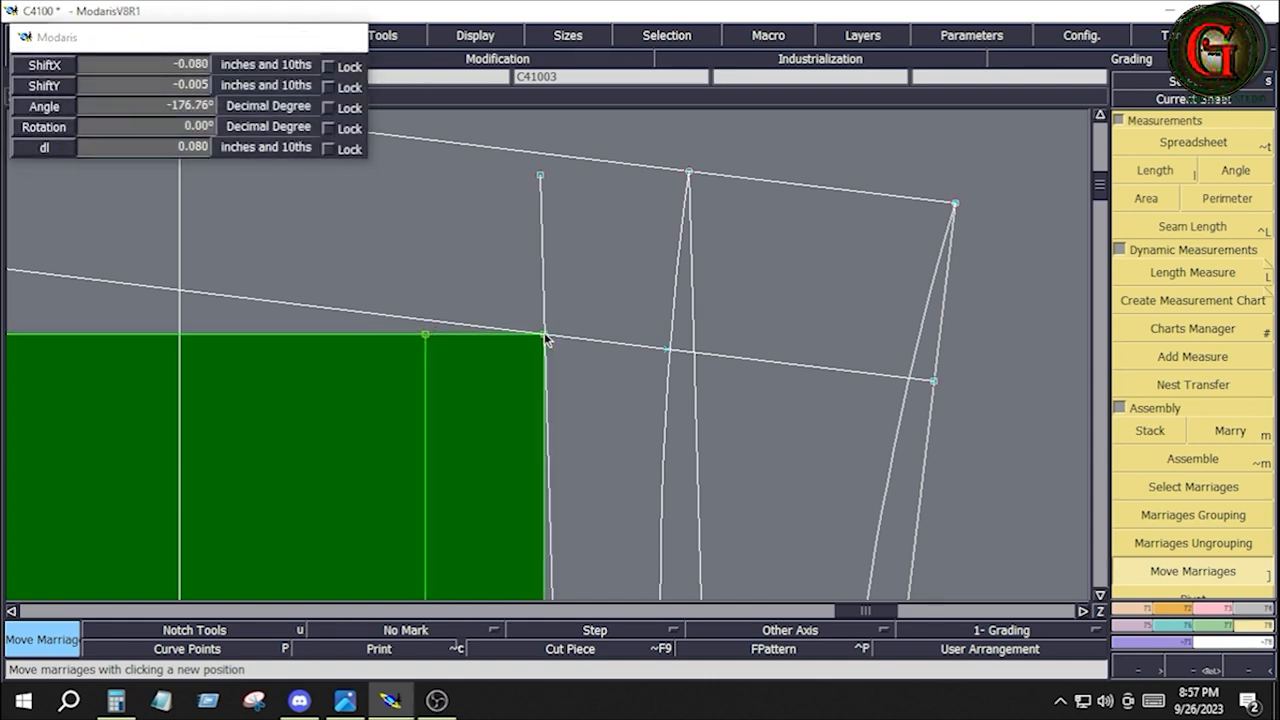
key(Home)
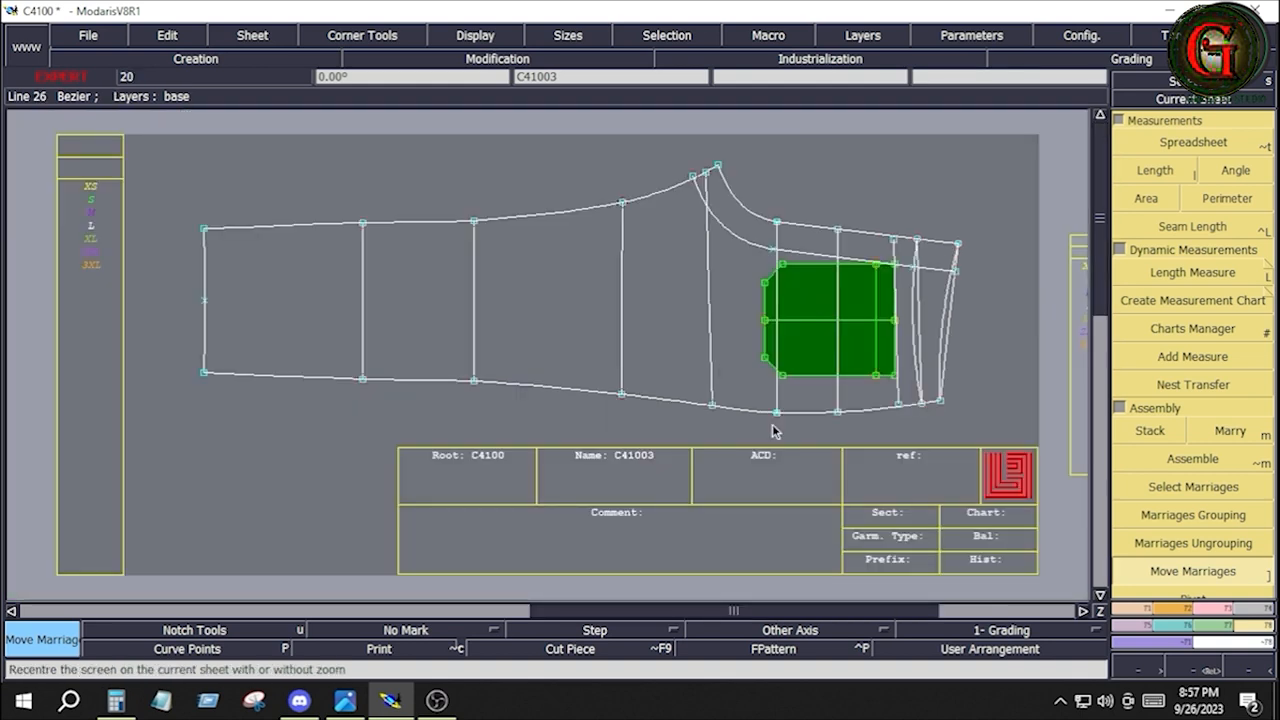
Delete the seat seam parallel and the yoke parallel construction lines around the married pocket on leg panel C41003
key(Return)
drag(740, 209, 960, 419)
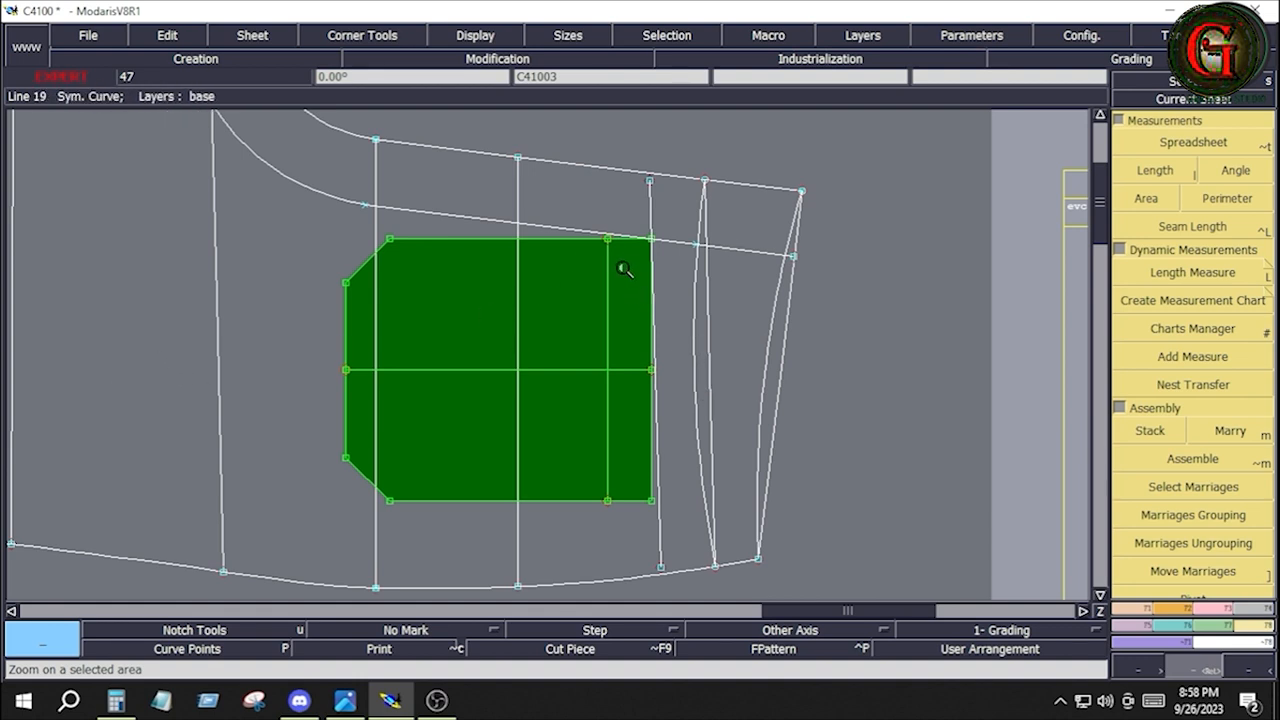
key(Delete)
click(460, 219)
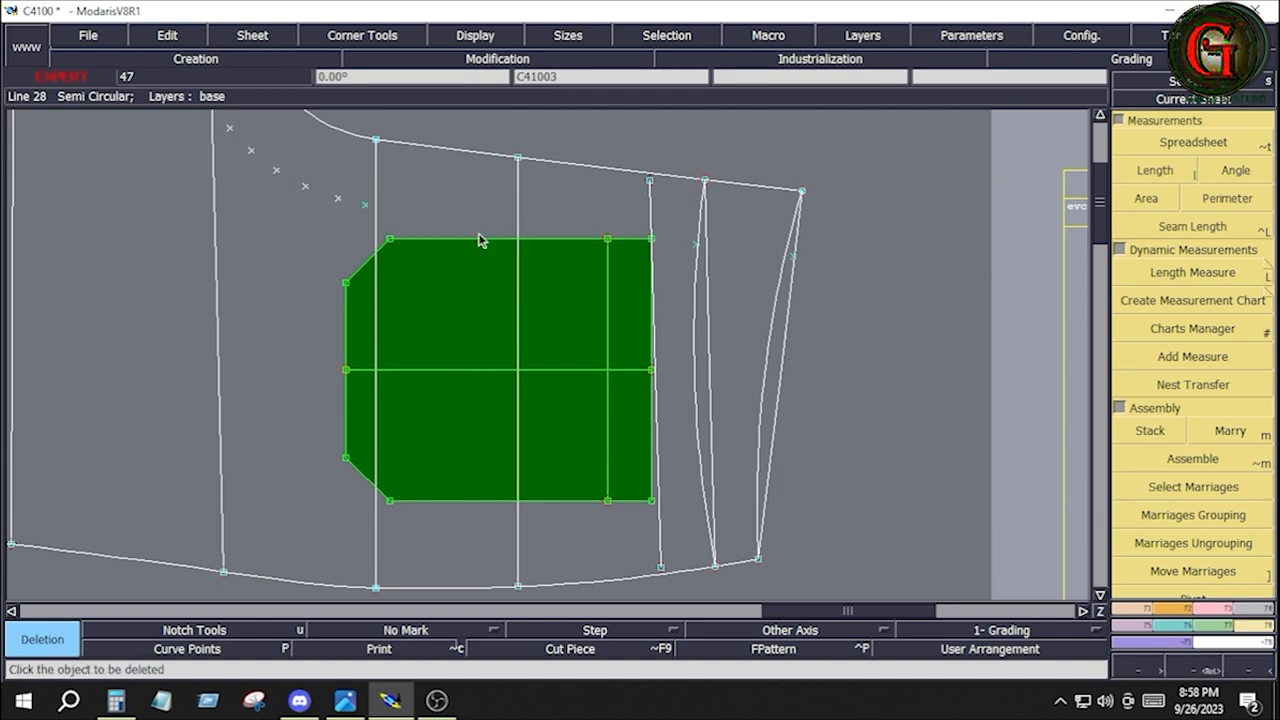
click(660, 527)
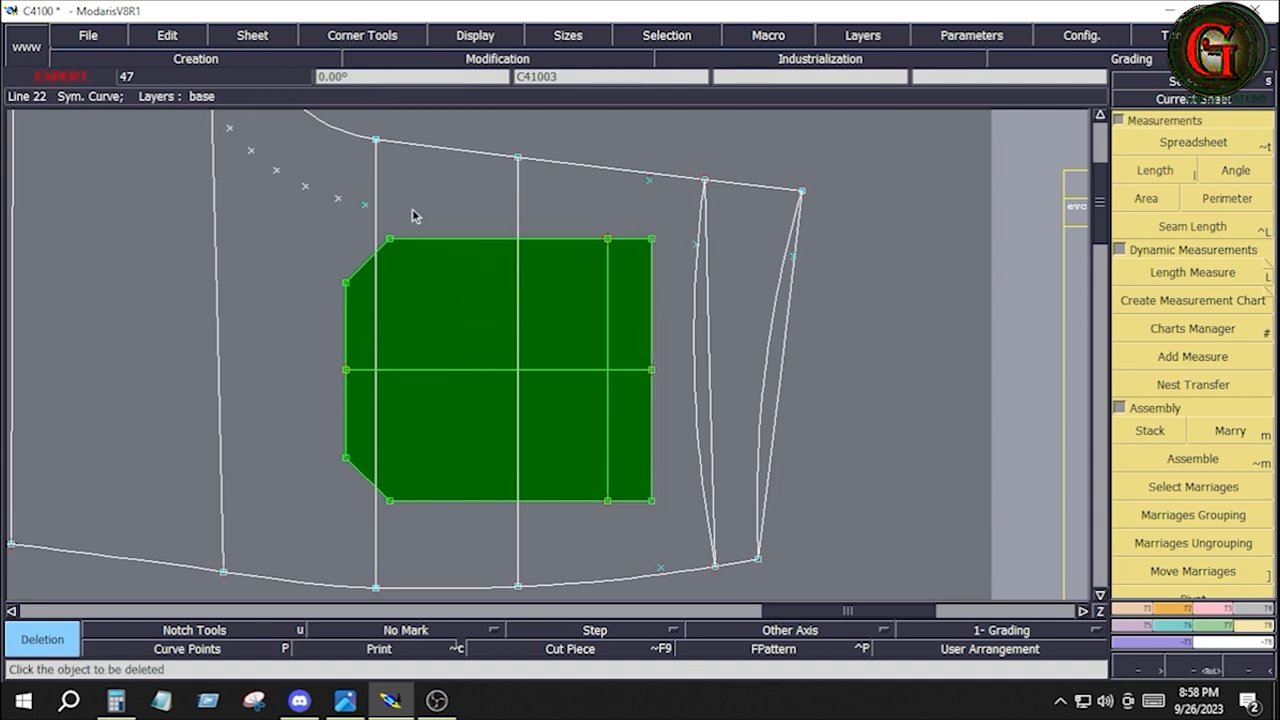
Trace the married pocket's full outline onto leg panel C41003 with Bezier lines, corner to corner, including the lower-edge midpoint and the opening edge
click(1147, 607)
click(1192, 527)
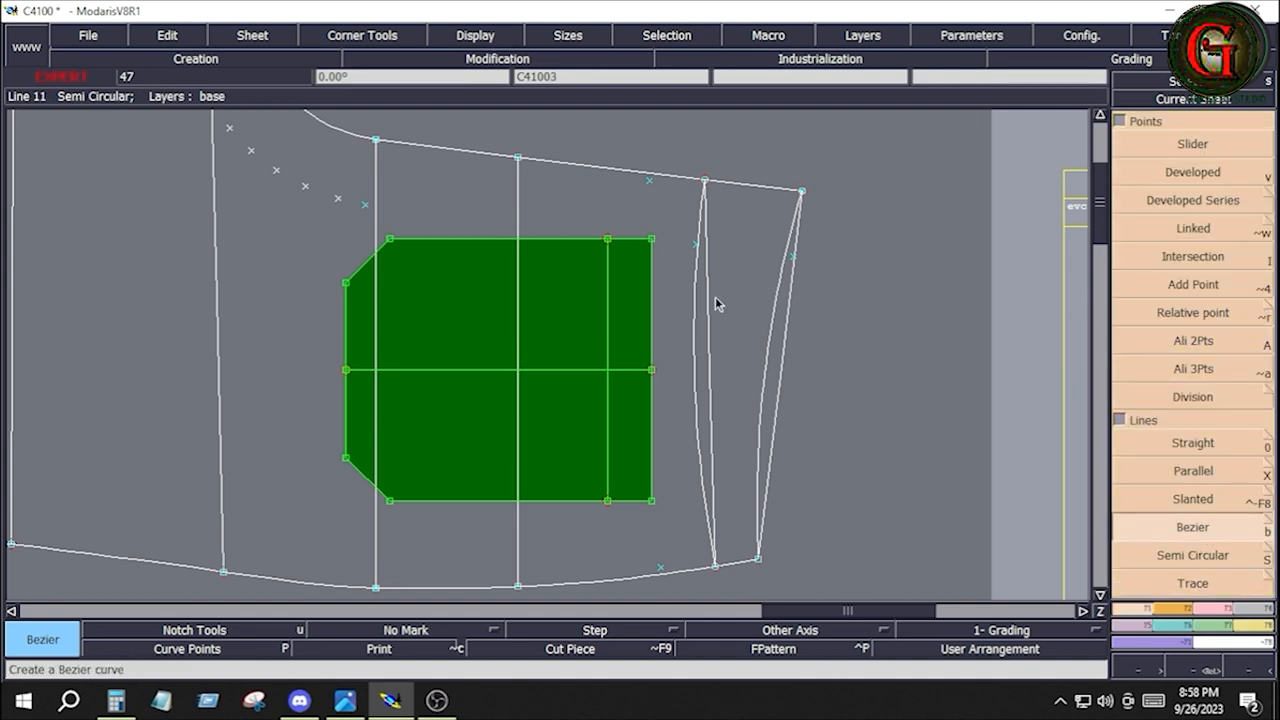
click(651, 239)
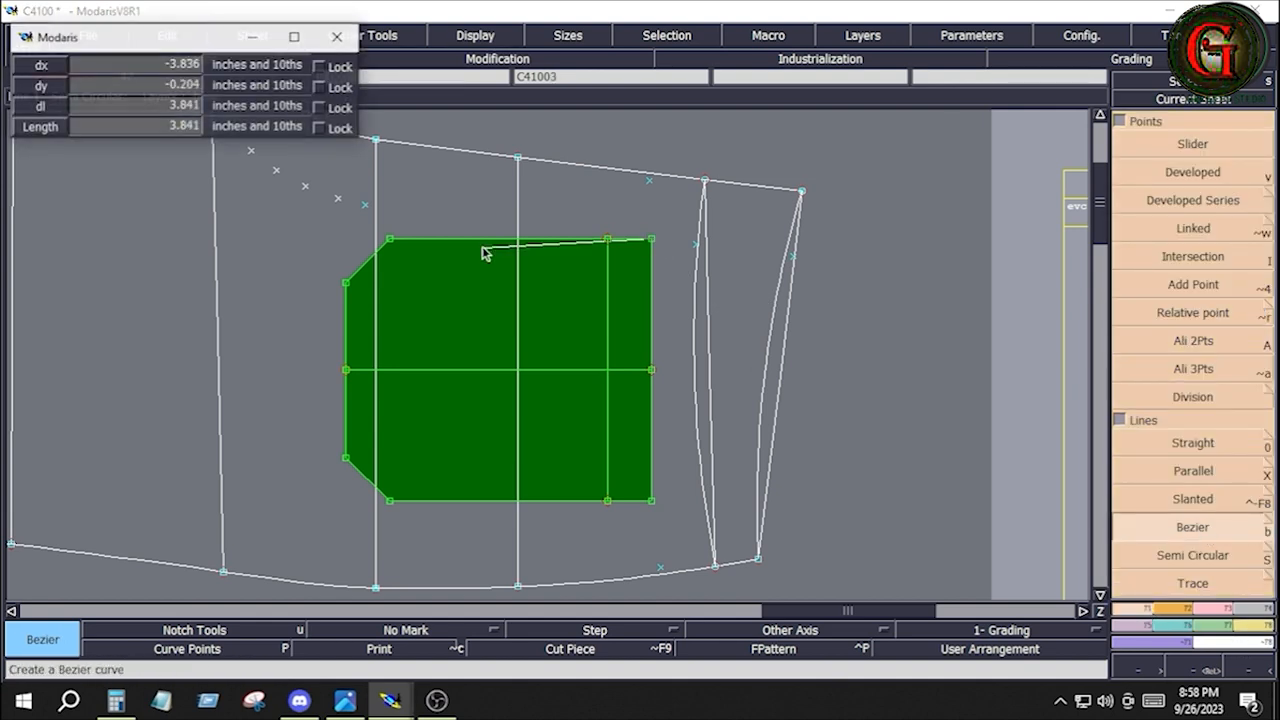
click(390, 240)
click(345, 283)
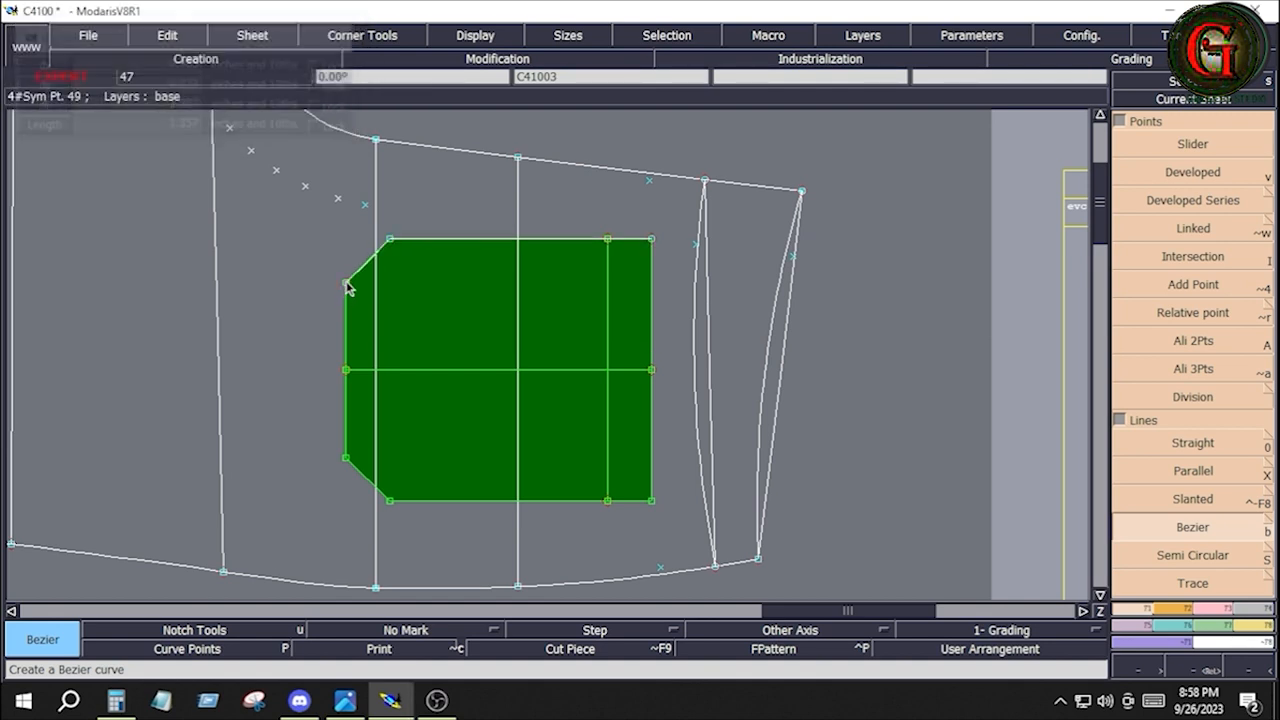
click(346, 370)
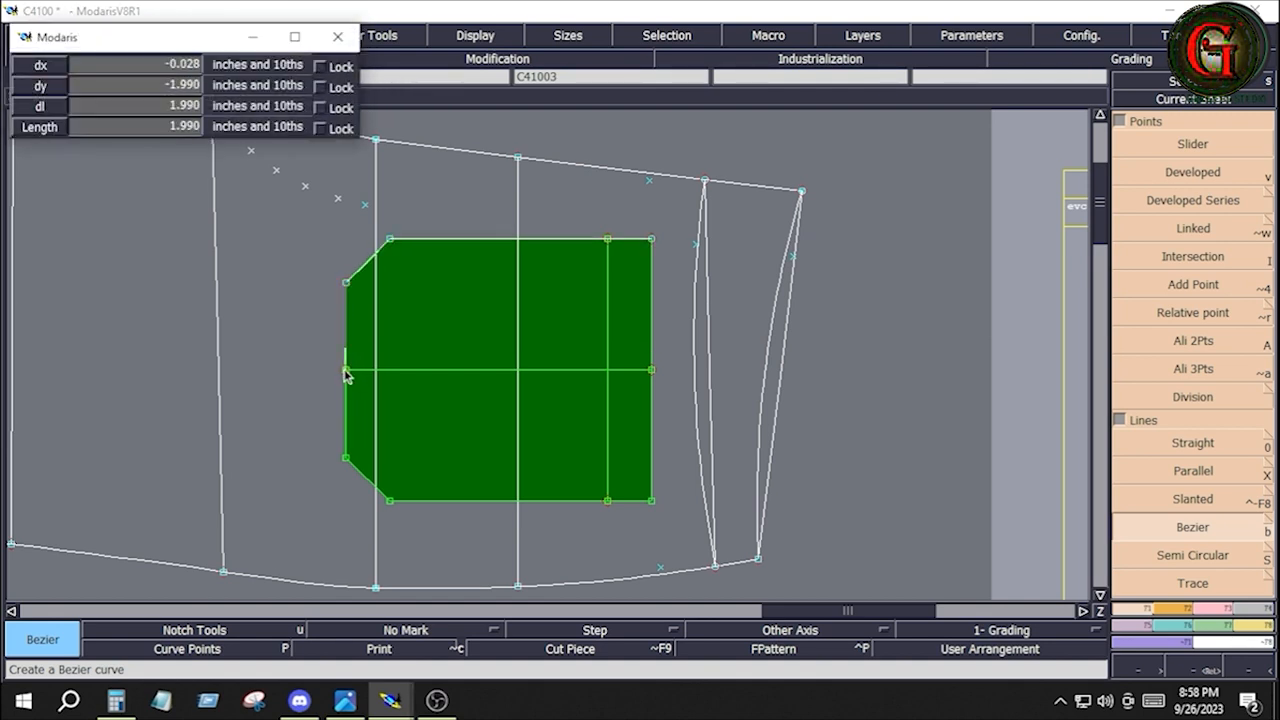
click(346, 458)
click(390, 501)
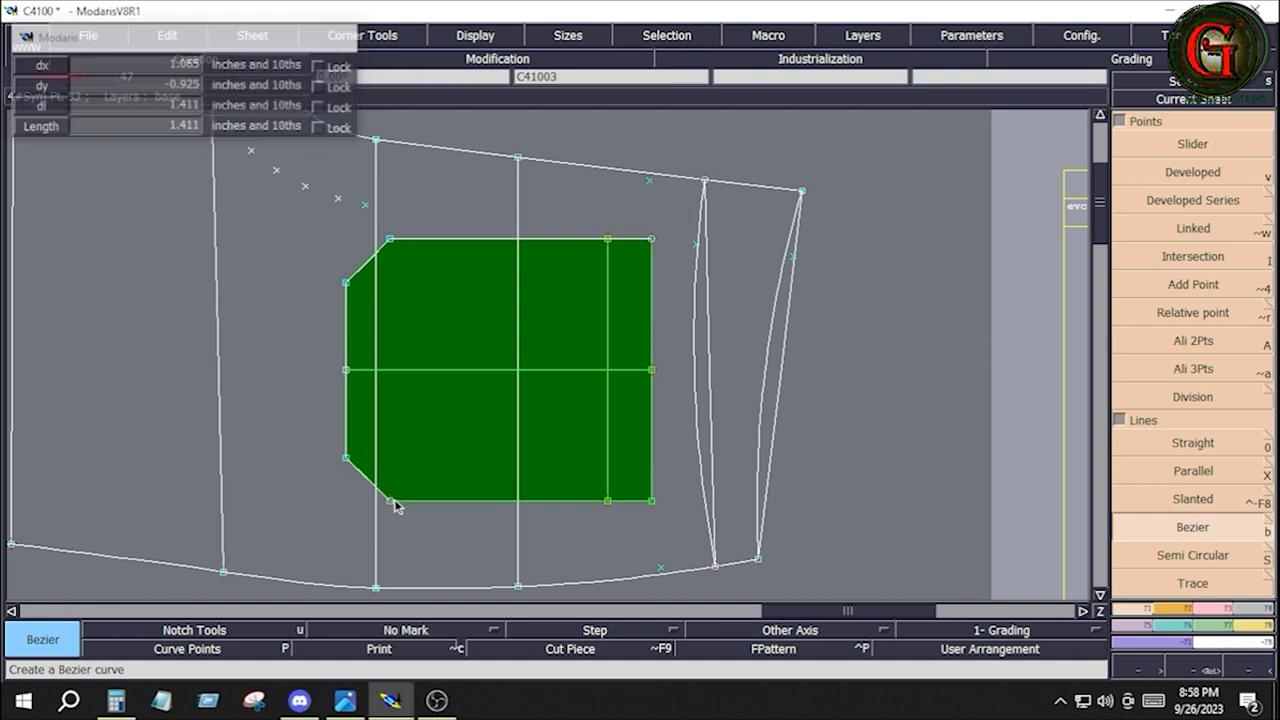
right_click(651, 502)
click(651, 240)
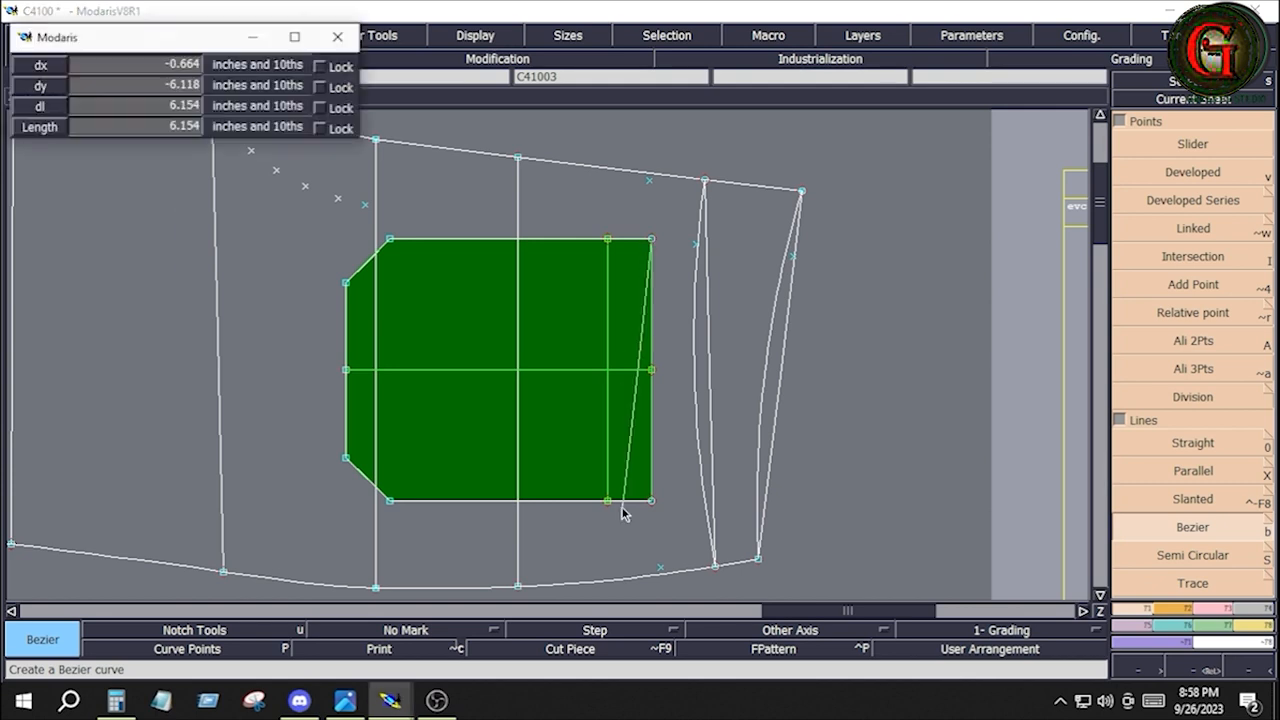
right_click(651, 502)
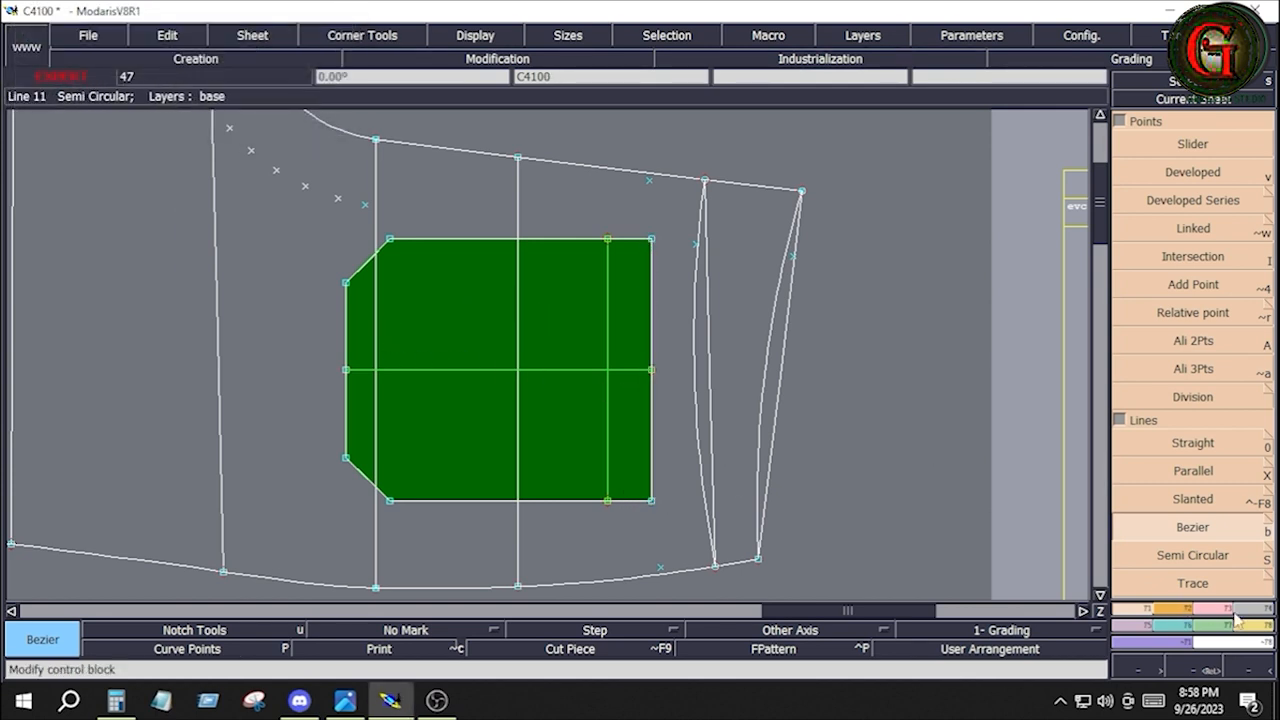
Divorce the married pocket piece from leg panel C41003, leaving the traced outline on the panel
click(1267, 612)
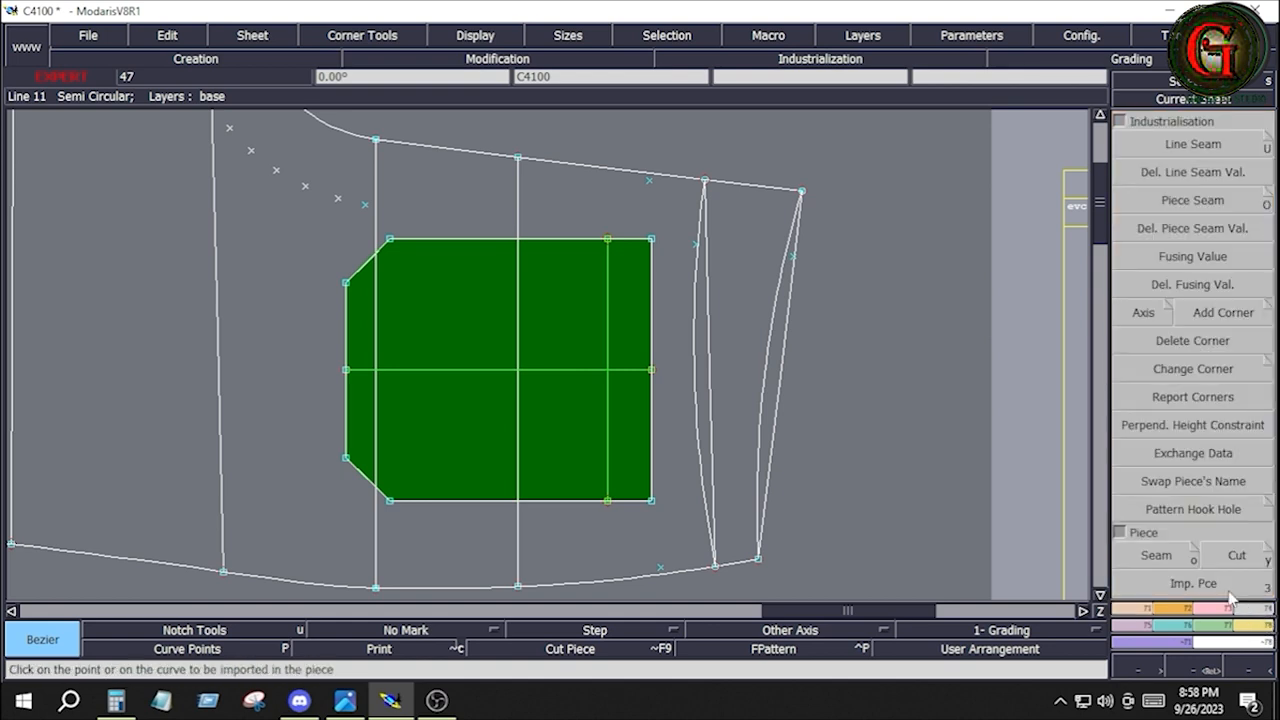
click(1266, 627)
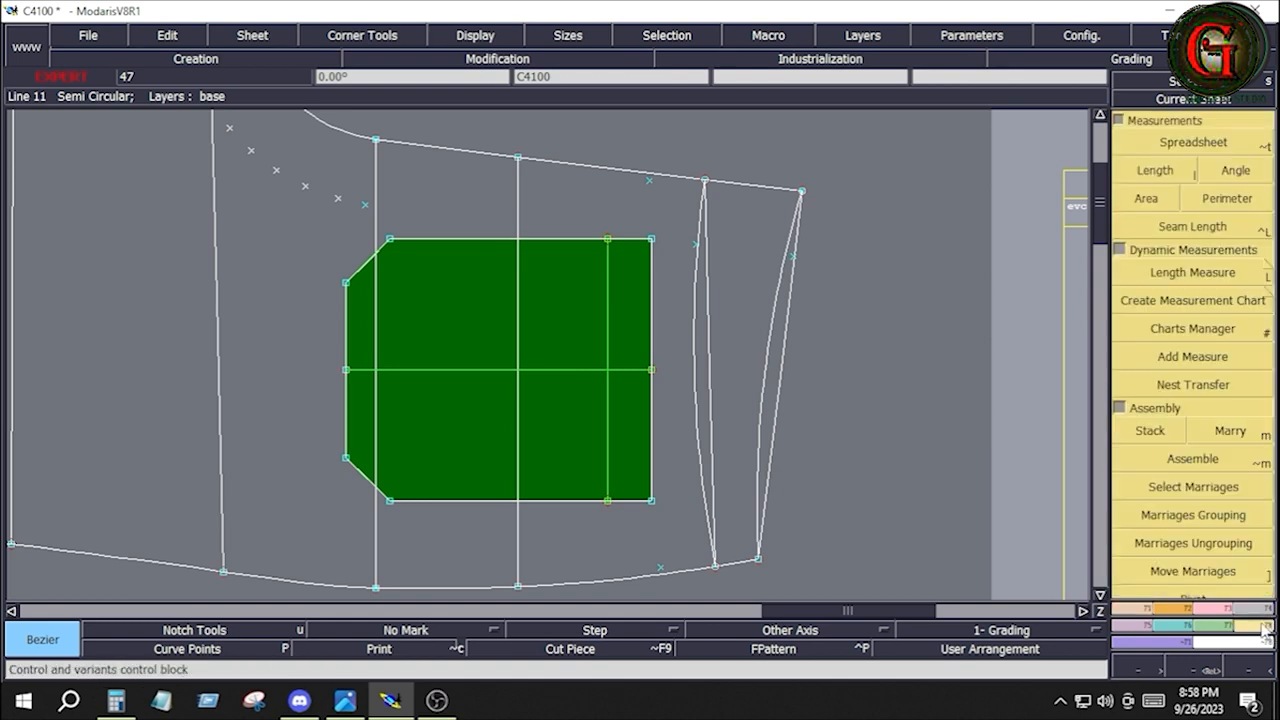
click(1120, 121)
click(1193, 543)
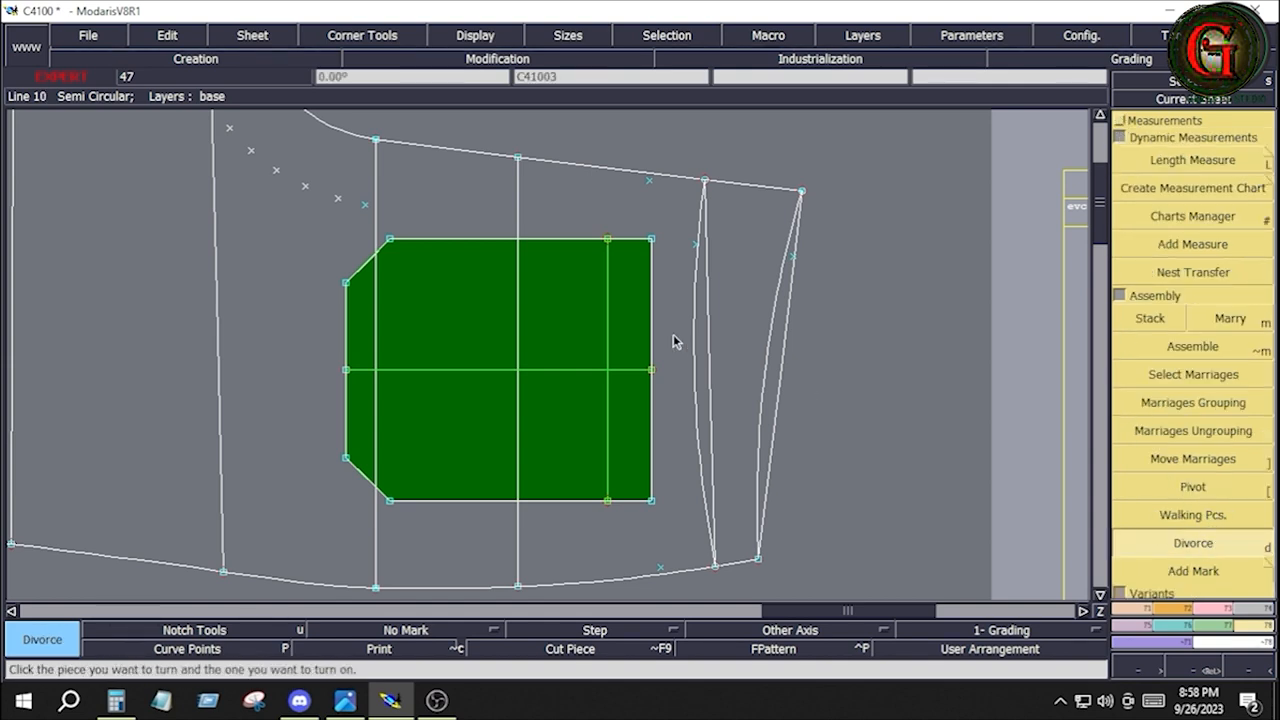
click(546, 344)
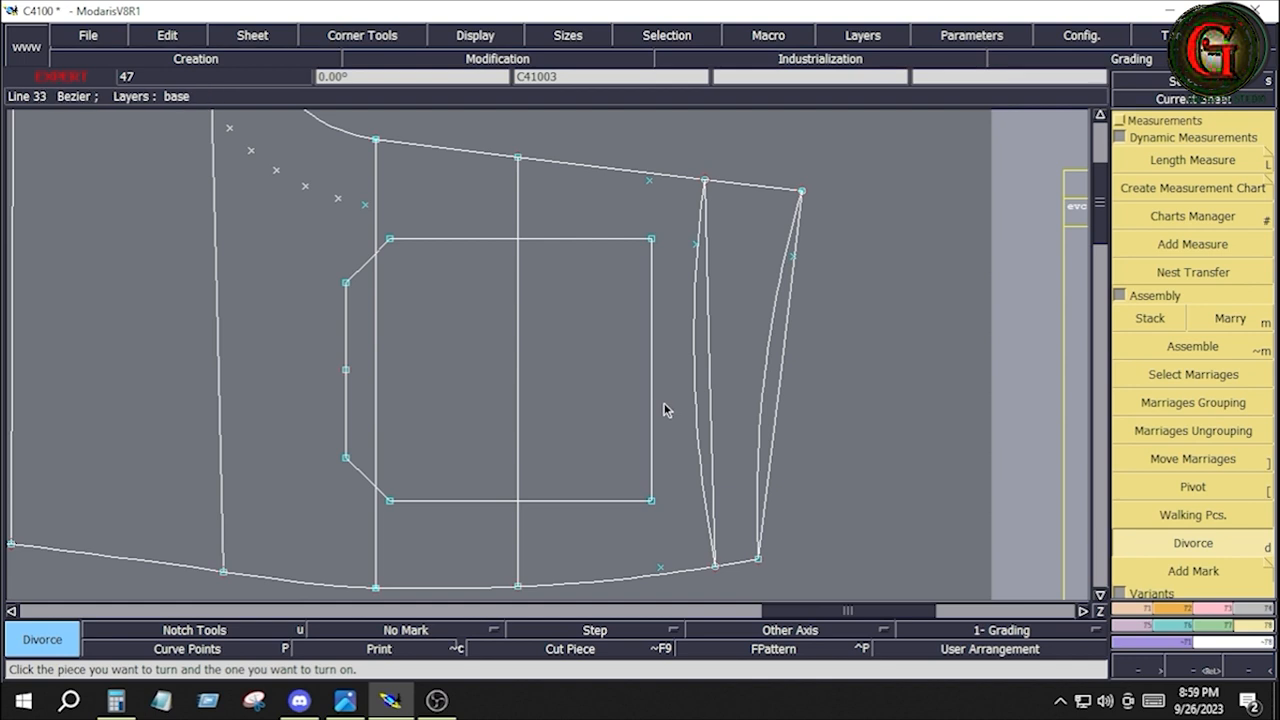
Delete the leftover points of the removed parallel construction lines on the leg panel
key(Home)
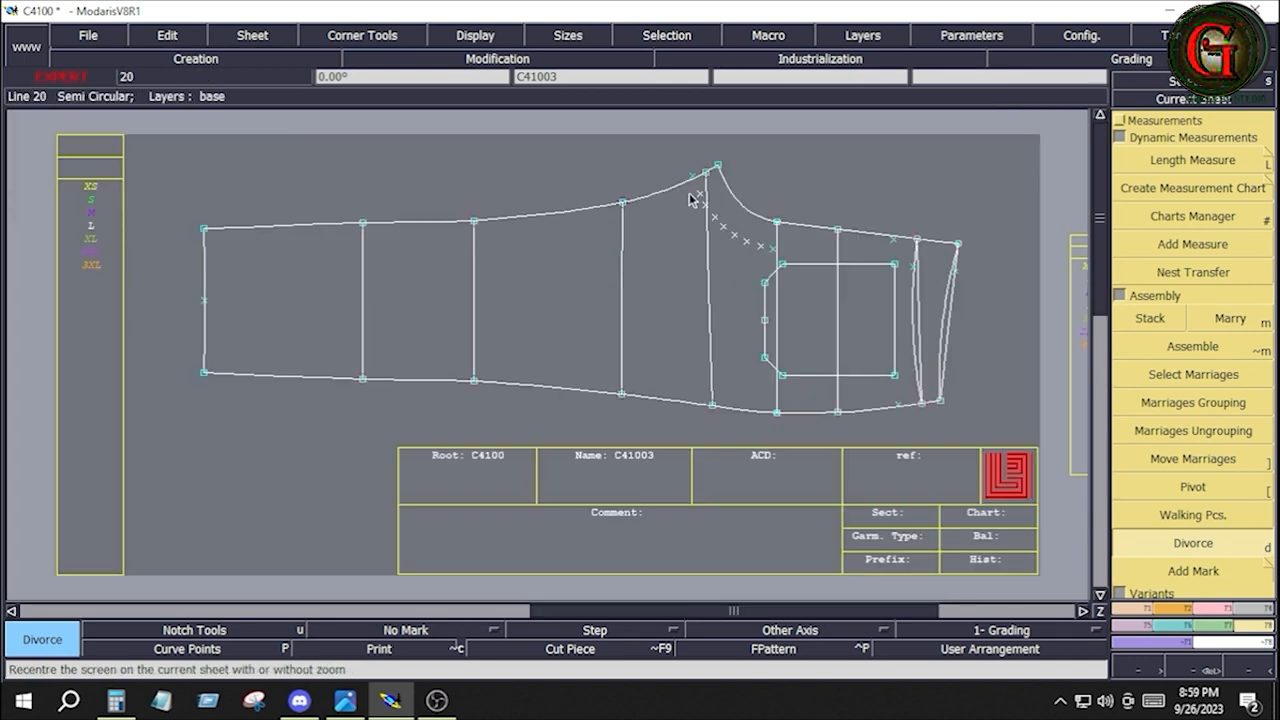
key(Delete)
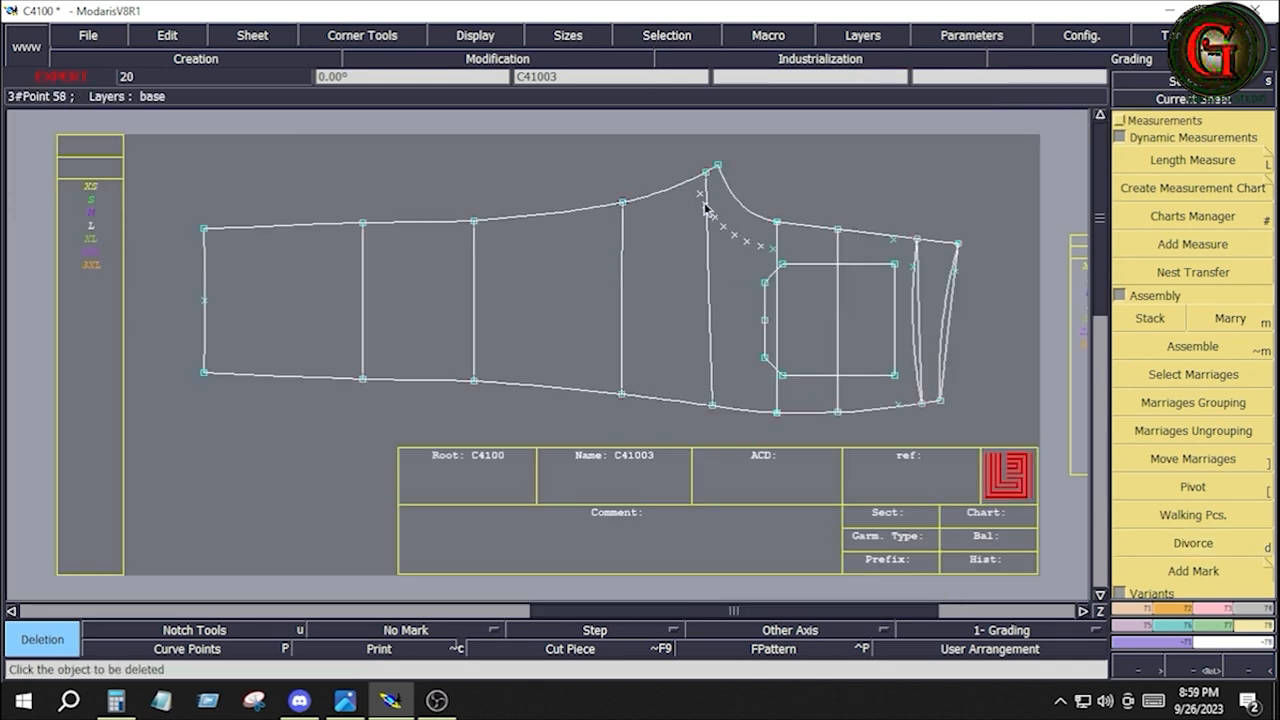
drag(713, 228, 761, 264)
click(760, 247)
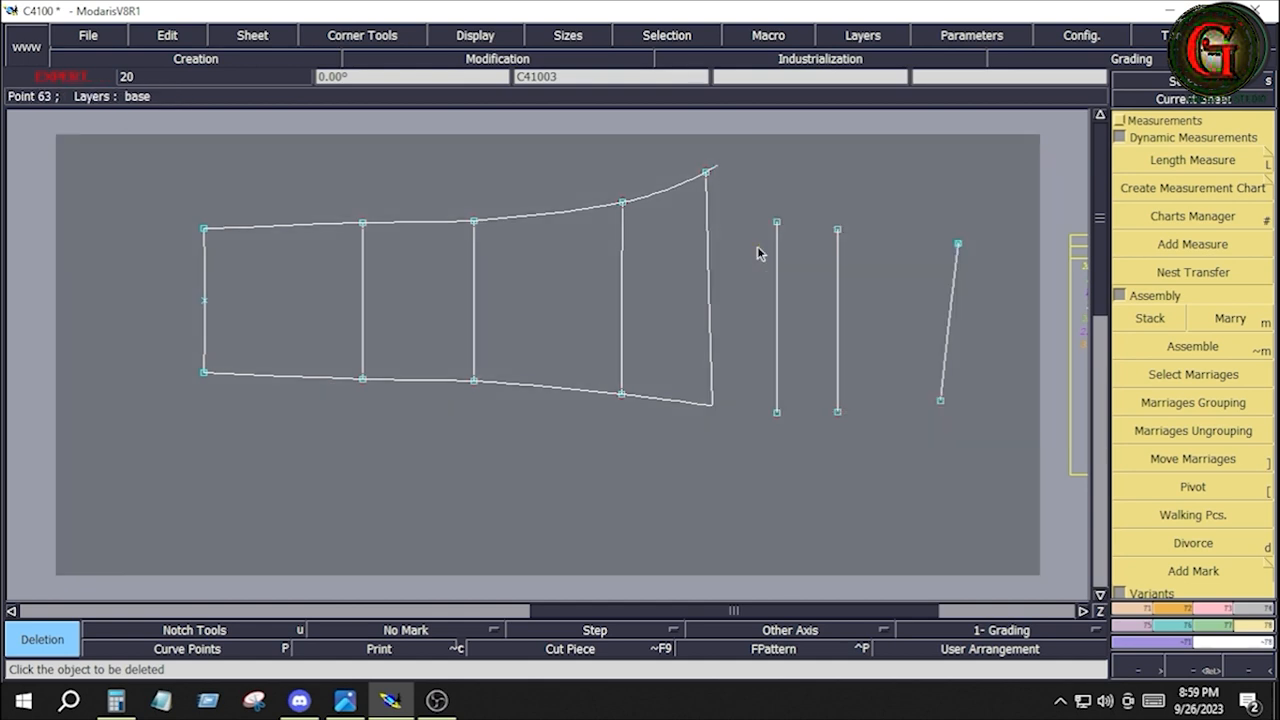
click(770, 248)
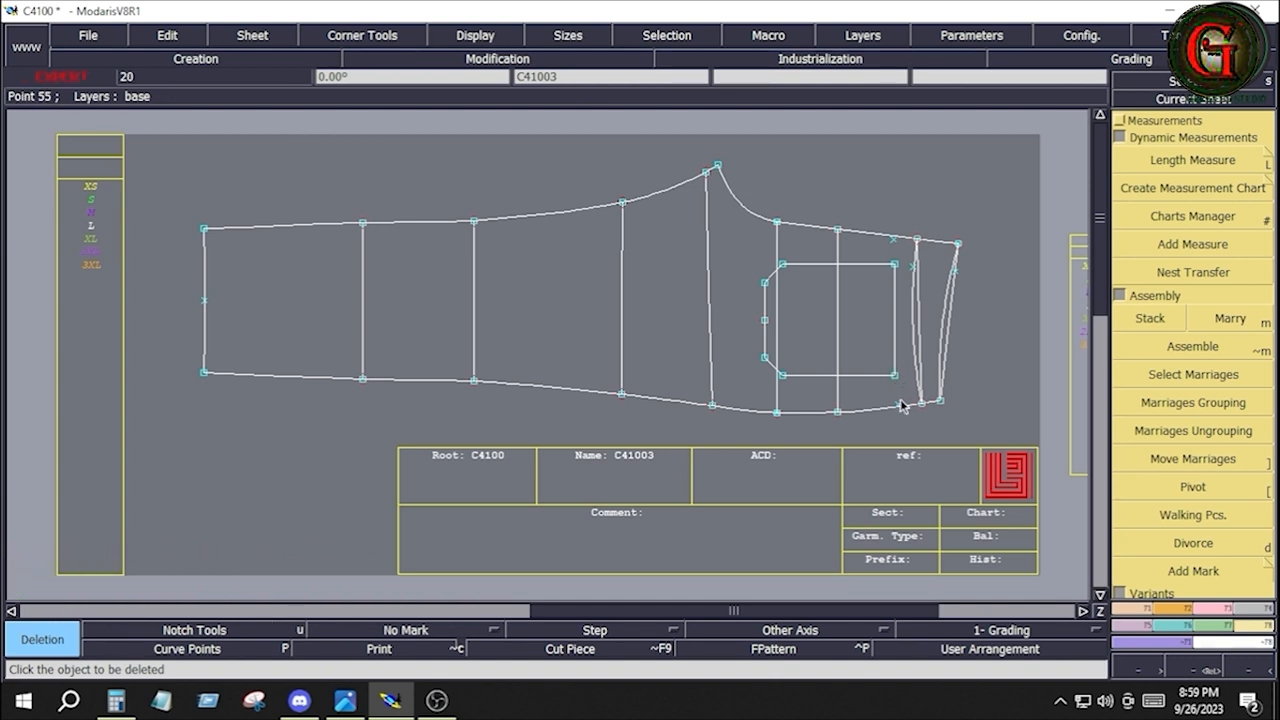
Check the back pocket placement in the measurement-point image and move the traced pocket outline by ShiftX 0.000 and ShiftY -0.125 inches
key(alt+Tab)
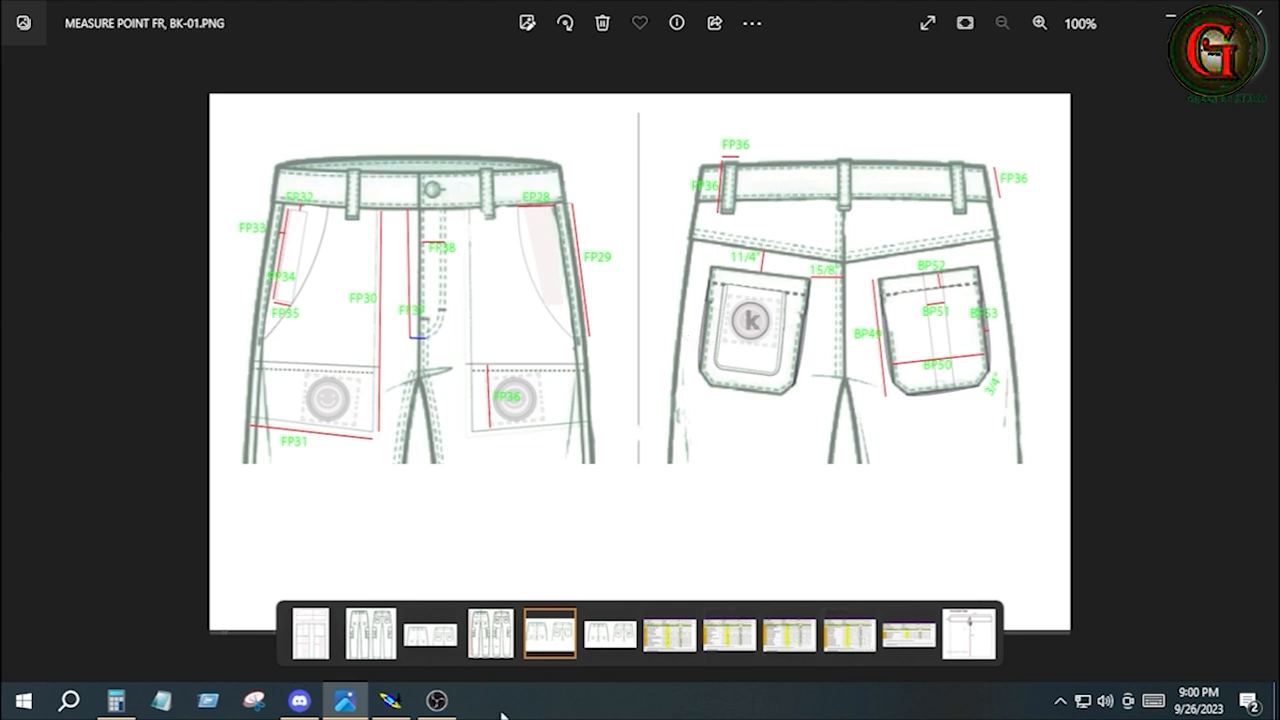
click(390, 703)
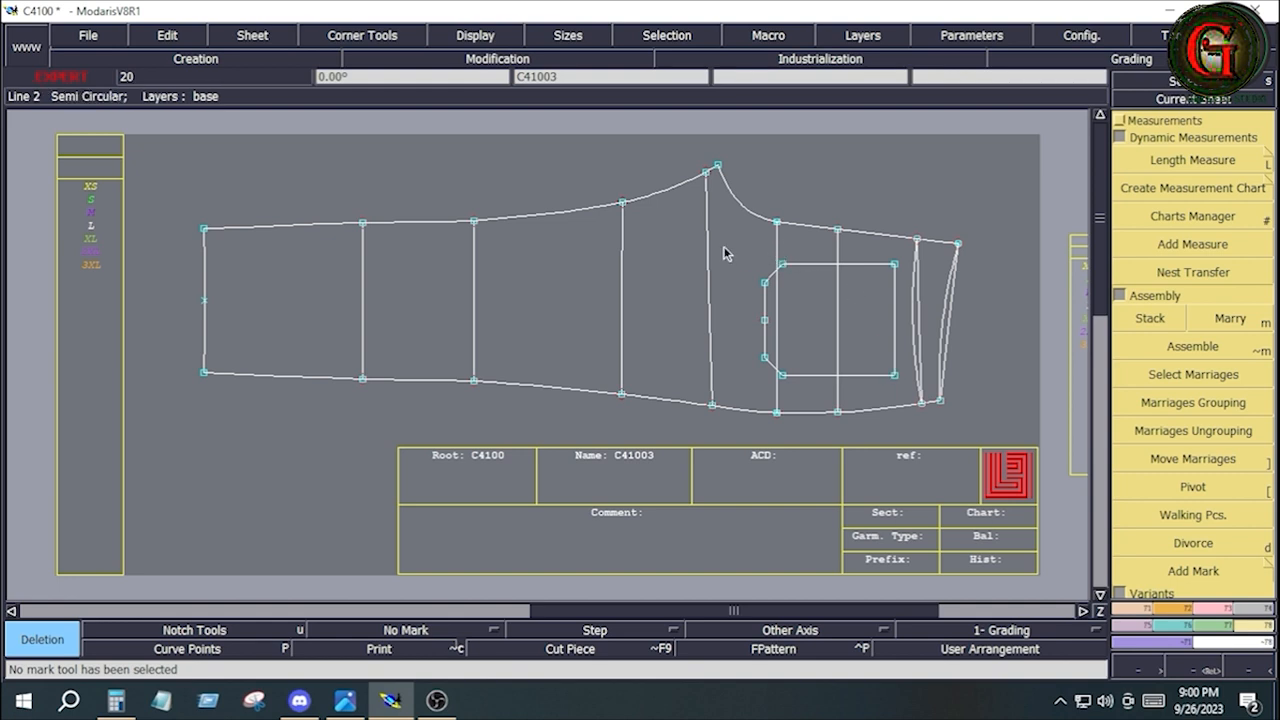
drag(728, 248, 906, 389)
click(1215, 608)
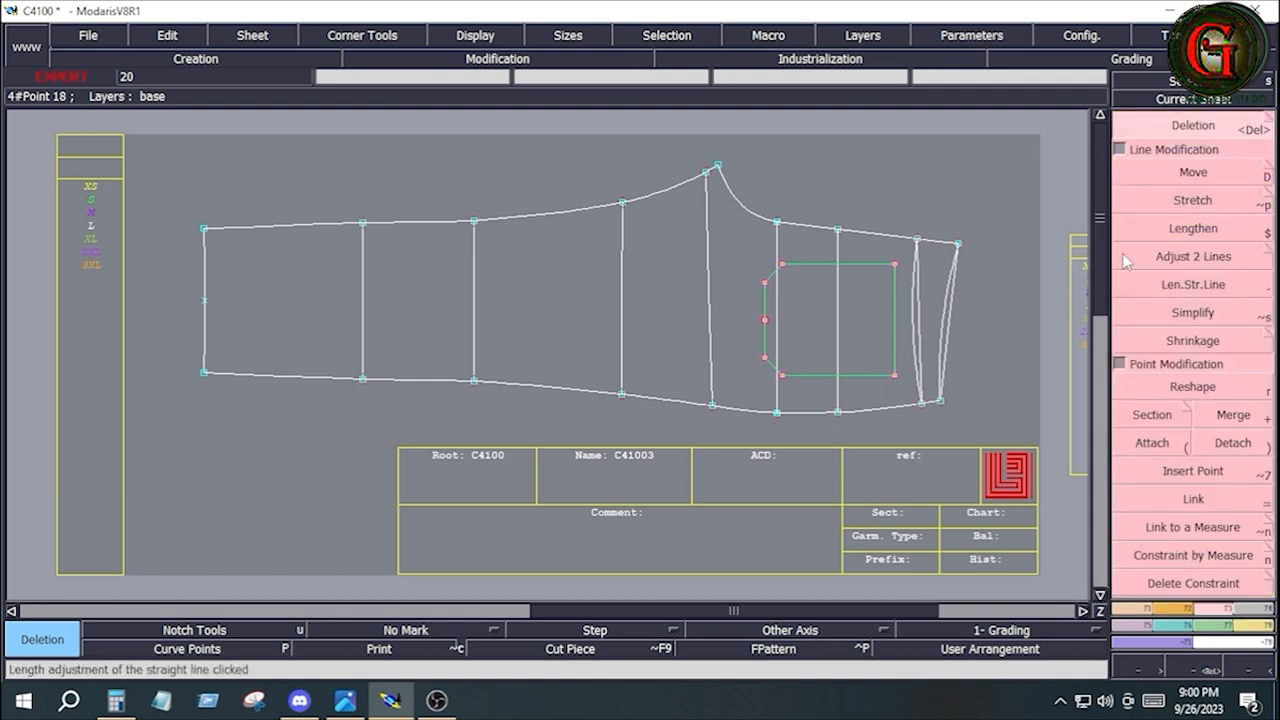
click(1176, 176)
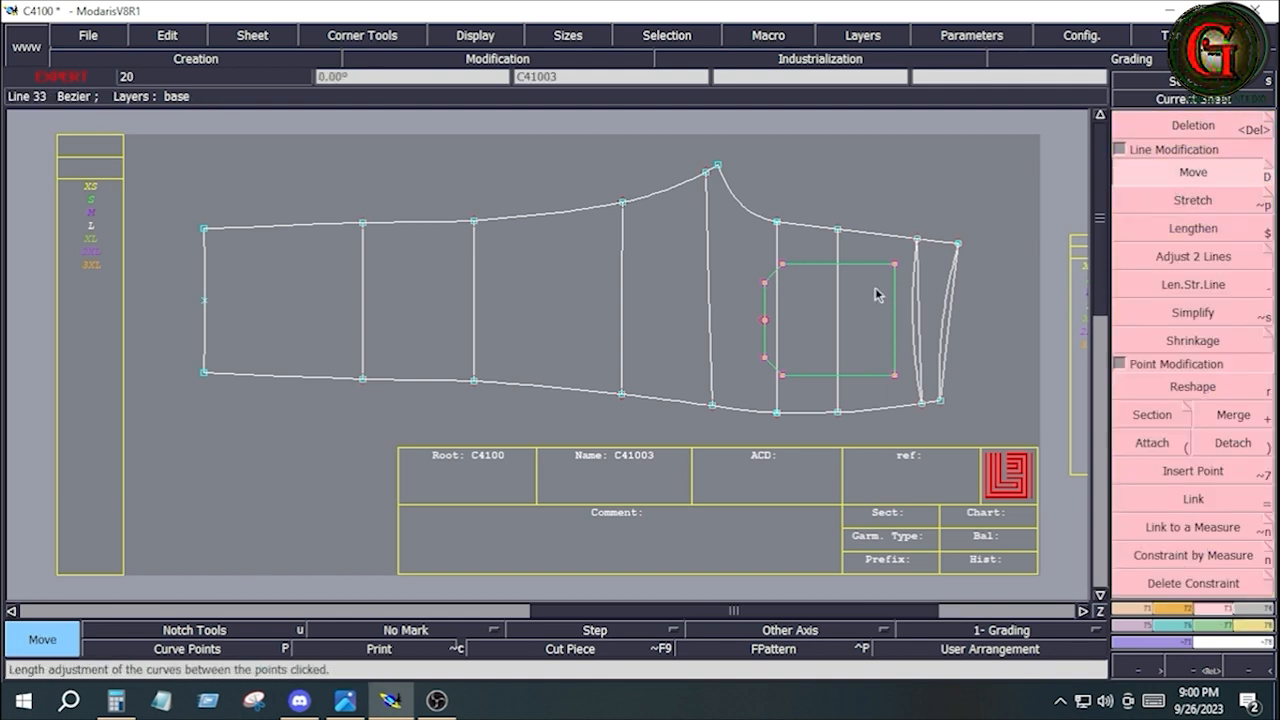
click(861, 264)
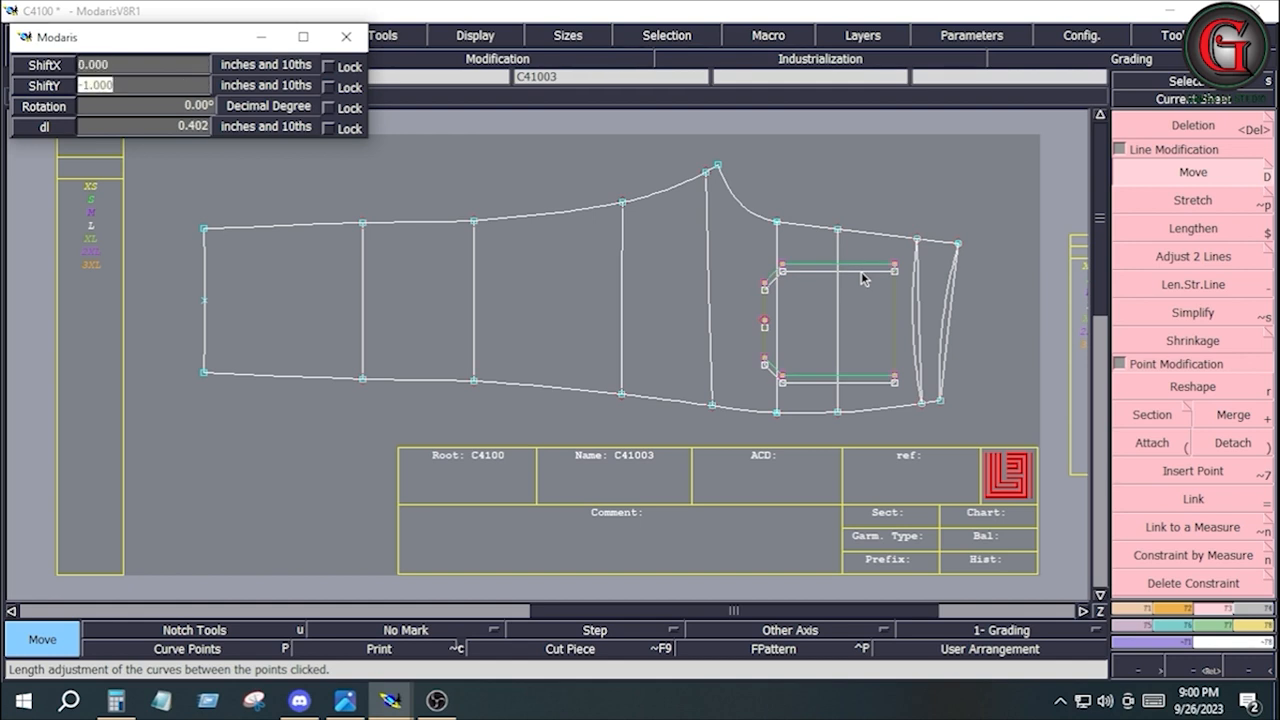
text(-0.125)
key(Return)
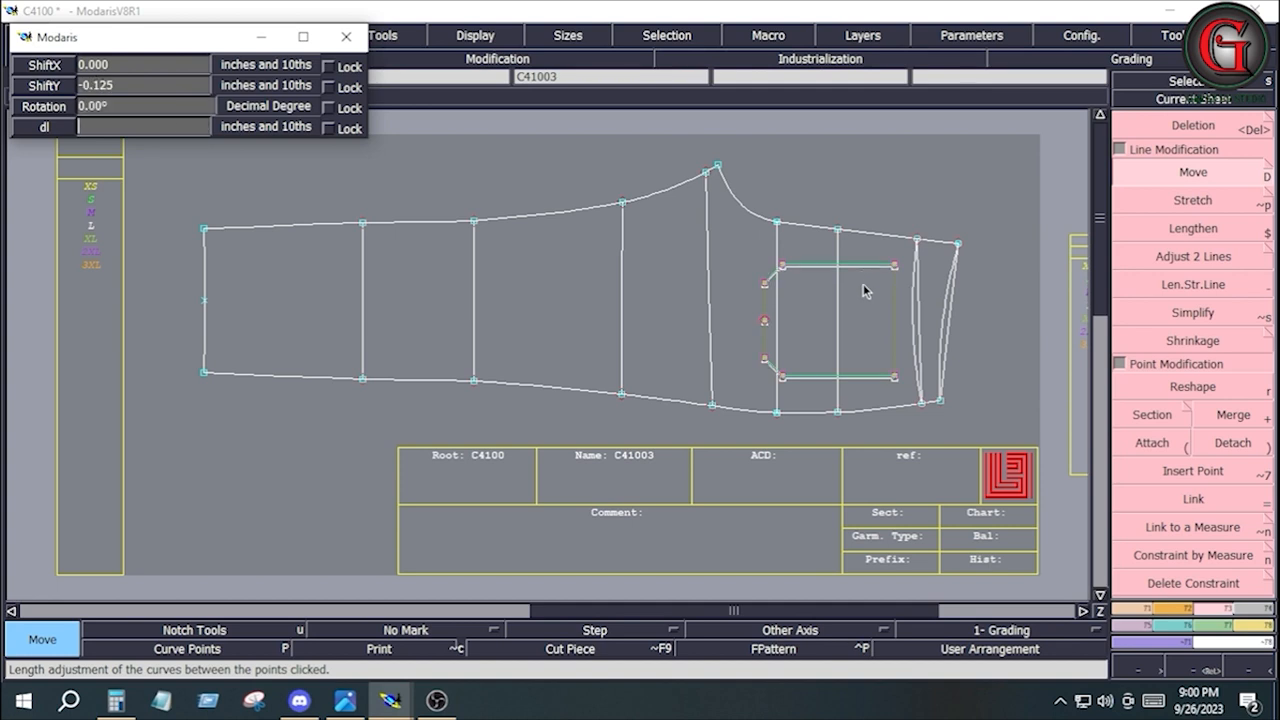
key(Return)
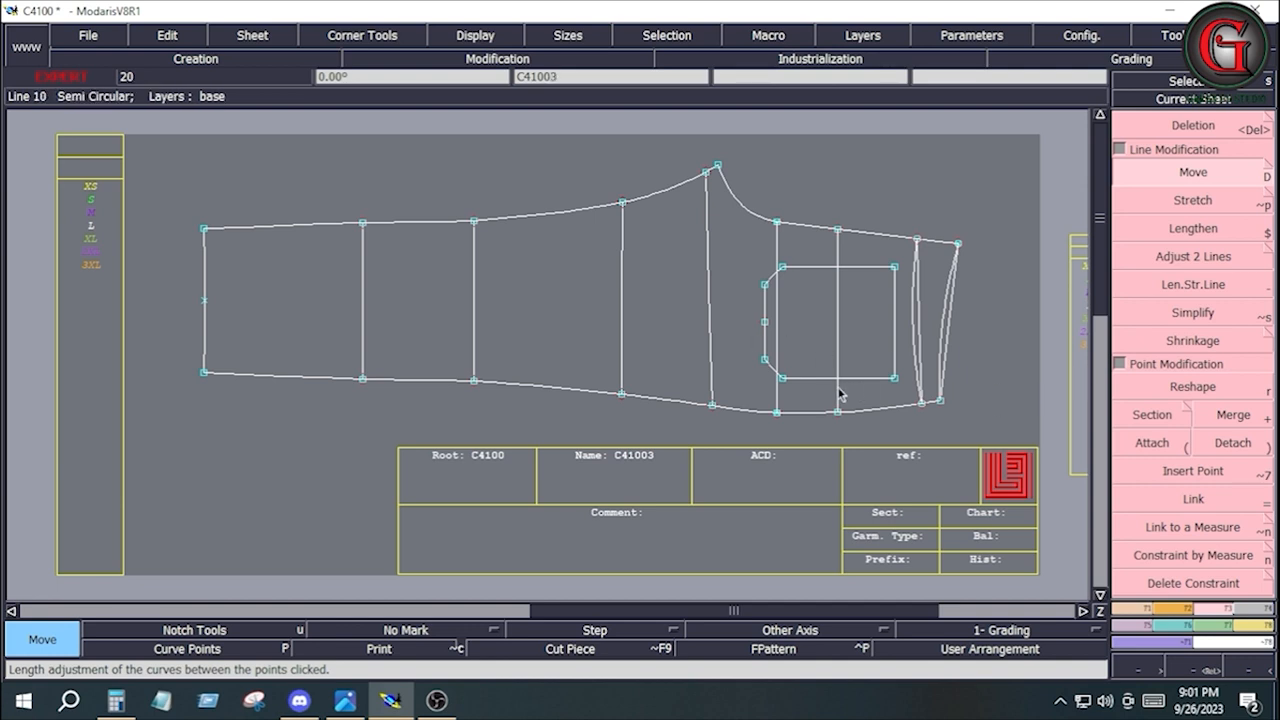
Save the C4100 model over its existing file
click(98, 32)
click(95, 114)
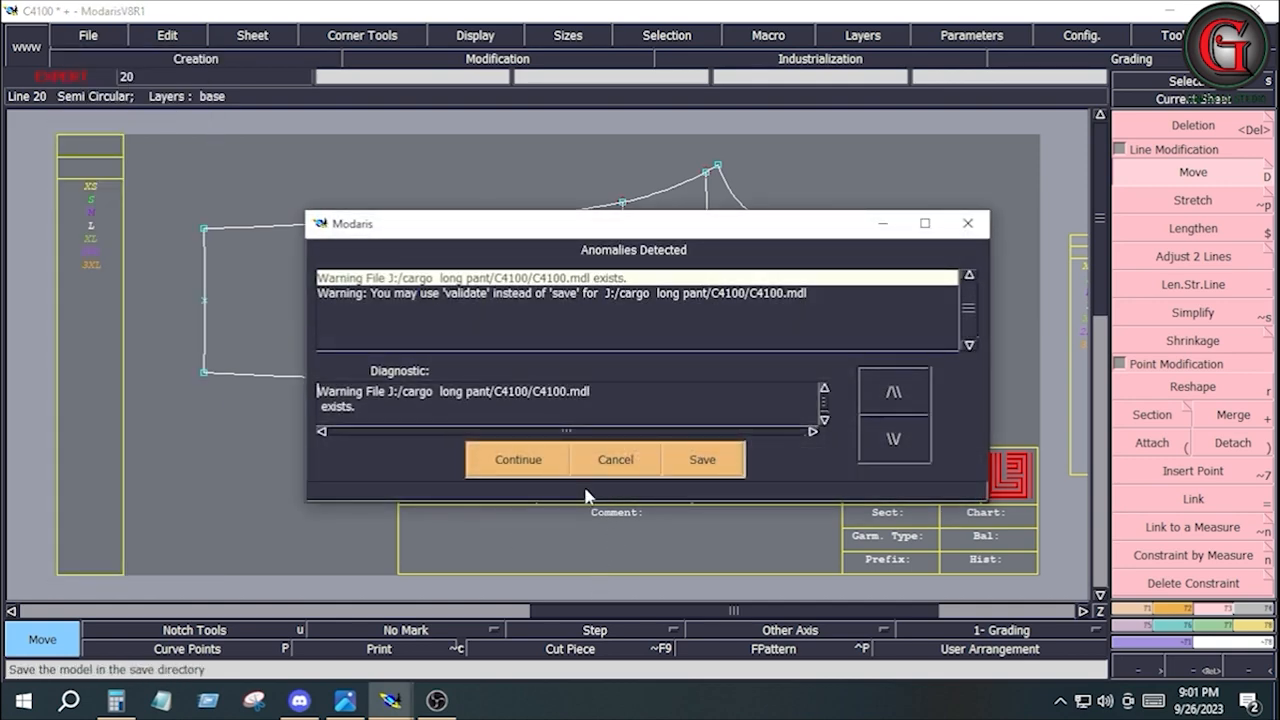